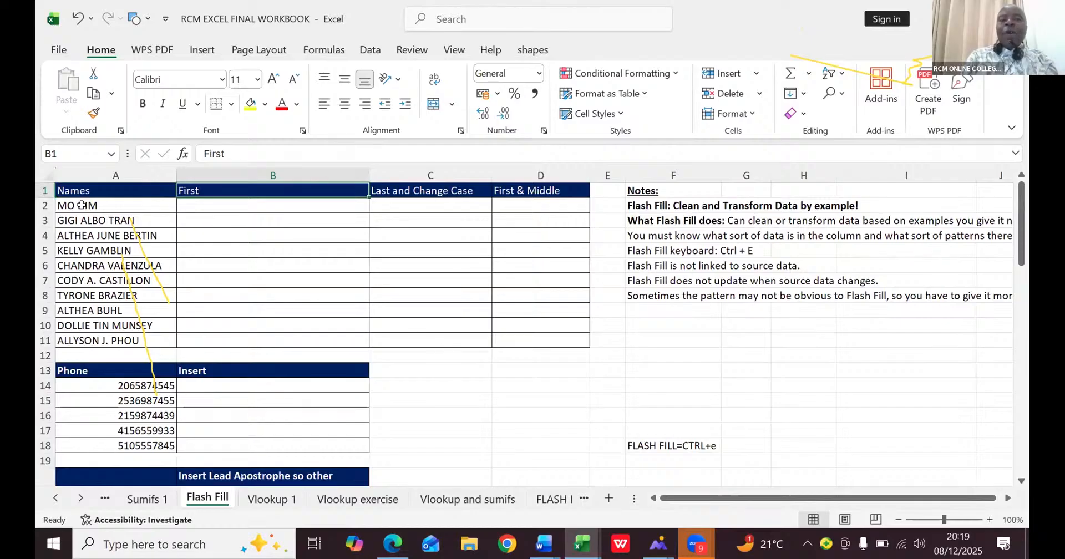
- Enter the first name from A2 in cell B2 and Flash Fill the rest of the First column
{"action": "left_click", "coordinate": [200, 203]}
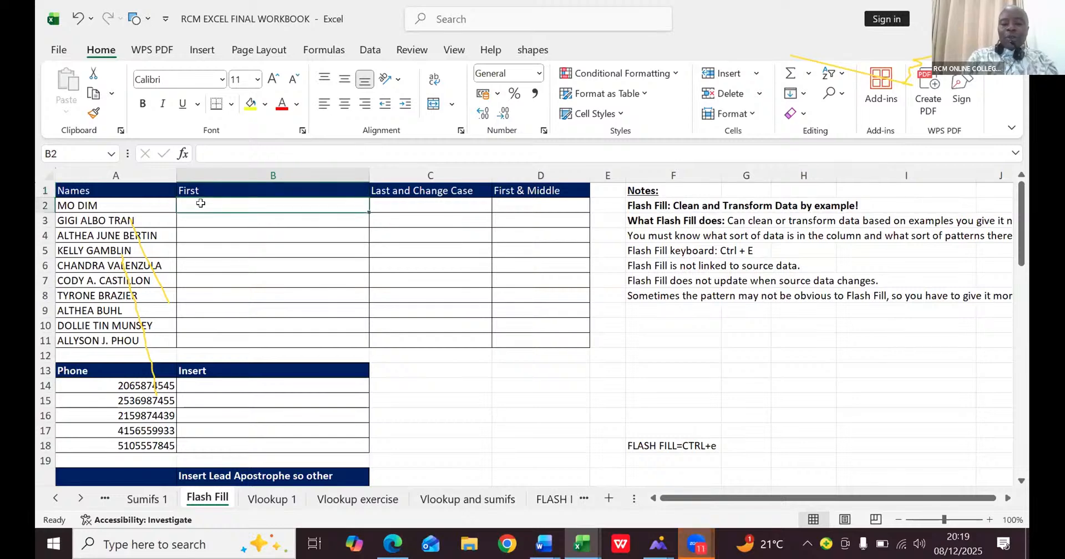
{"action": "type", "text": "MO"}
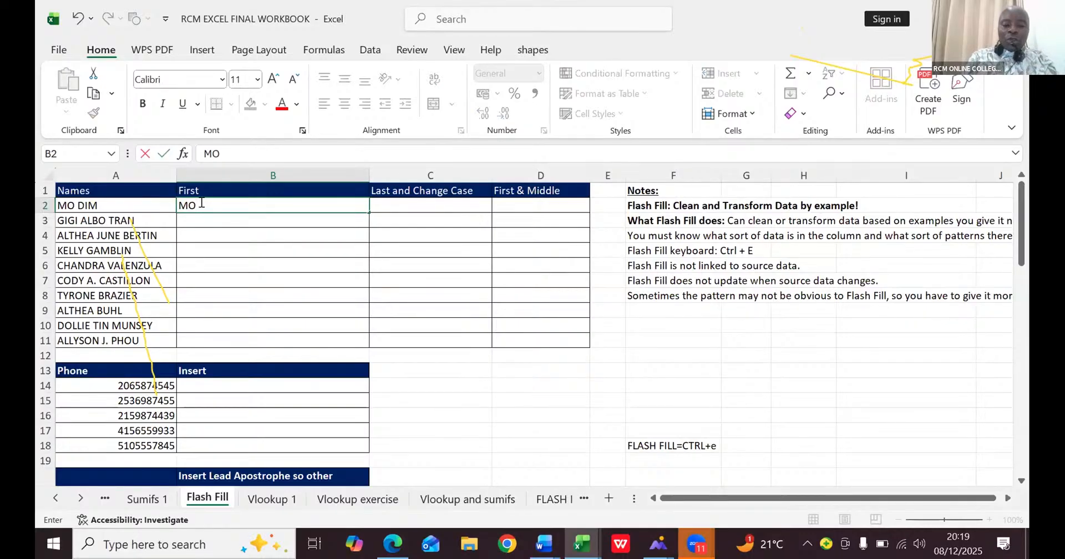
{"action": "key", "text": "ctrl+Return"}
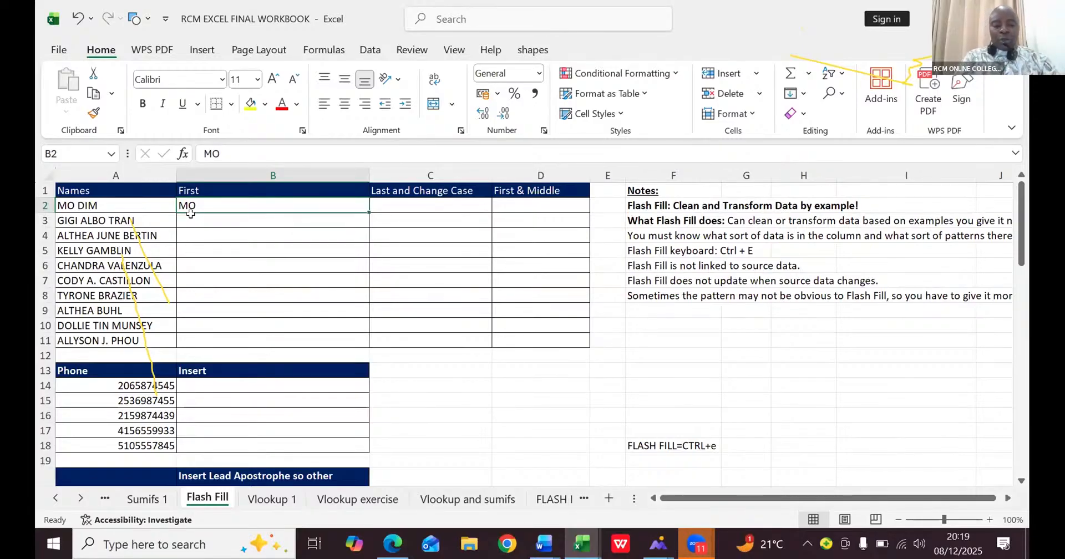
{"action": "key", "text": "ctrl+e"}
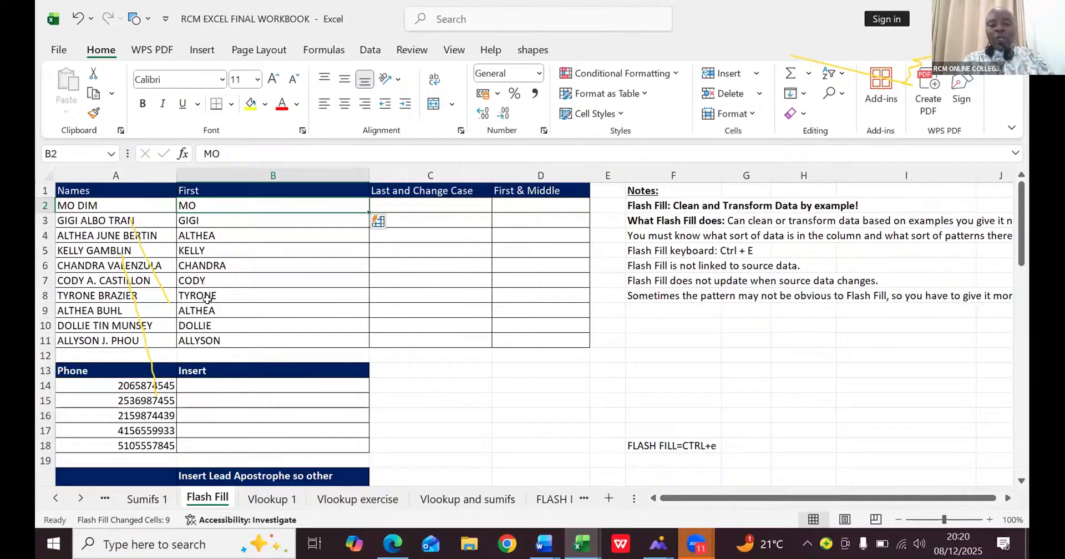
- Undo the Flash Fill of the First column and the entry in cell B2
{"action": "key", "text": "ctrl+z"}
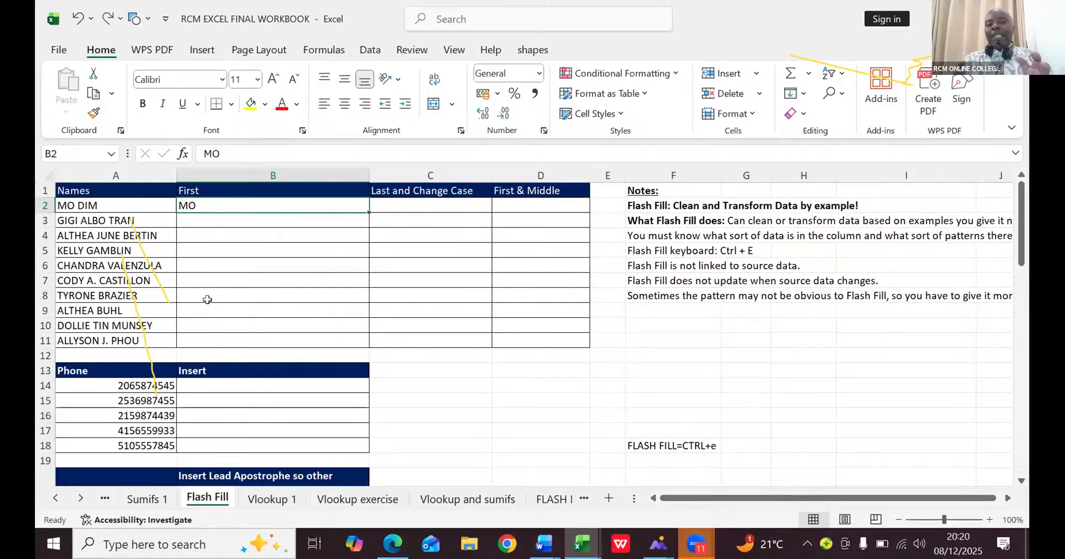
{"action": "key", "text": "ctrl+z"}
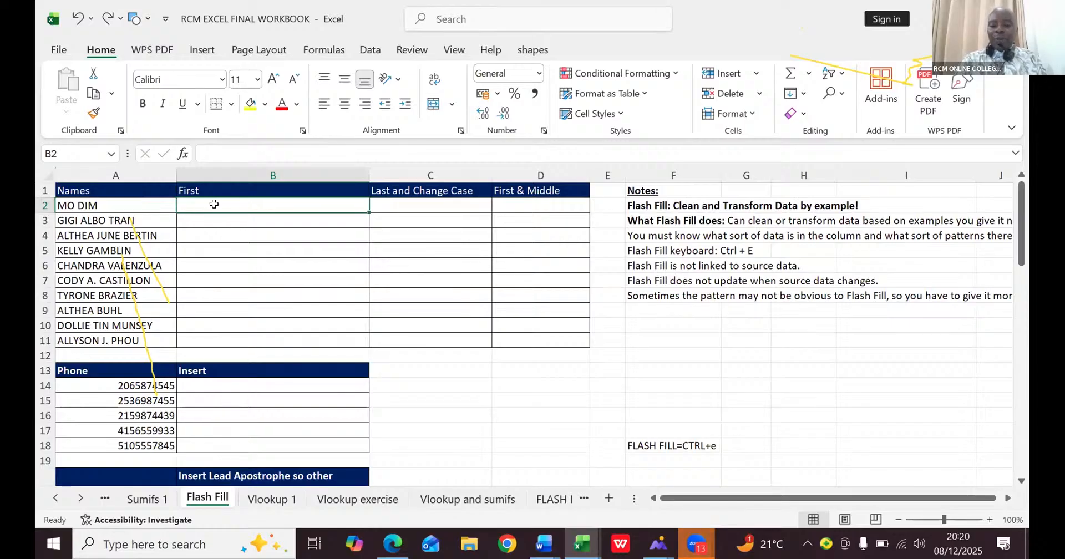
- Enter only the first name of the person in A2 into the empty cell B2
{"action": "type", "text": "MO"}
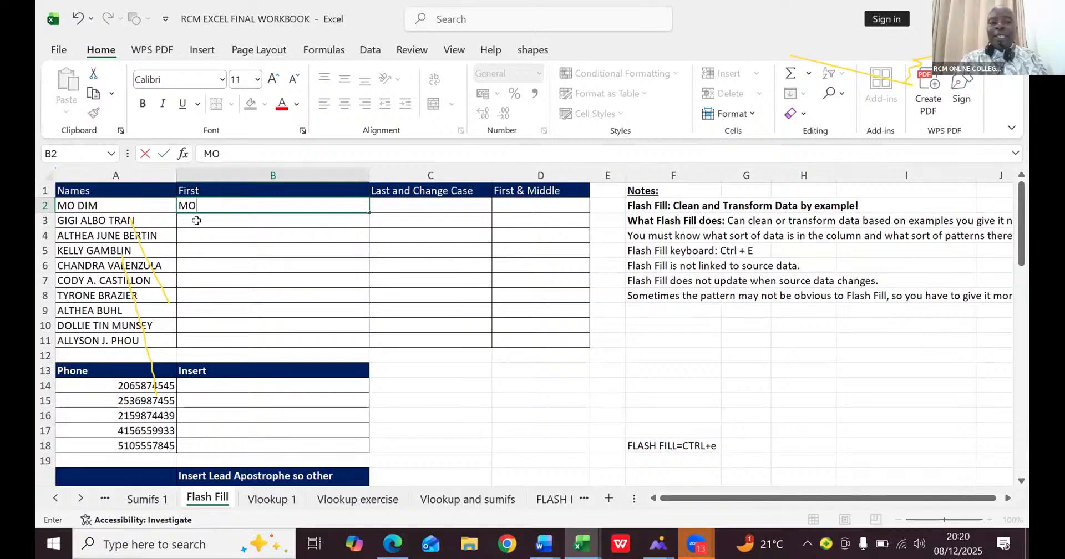
{"action": "key", "text": "Return"}
{"action": "type", "text": "GIGI"}
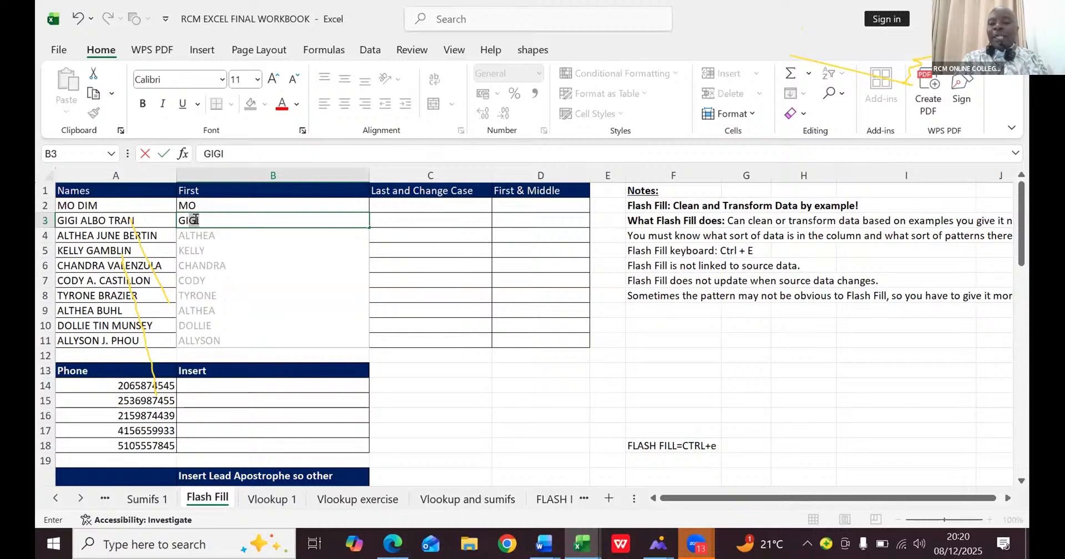
{"action": "key", "text": "BackSpace"}
{"action": "key", "text": "BackSpace"}
{"action": "key", "text": "BackSpace"}
{"action": "key", "text": "BackSpace"}
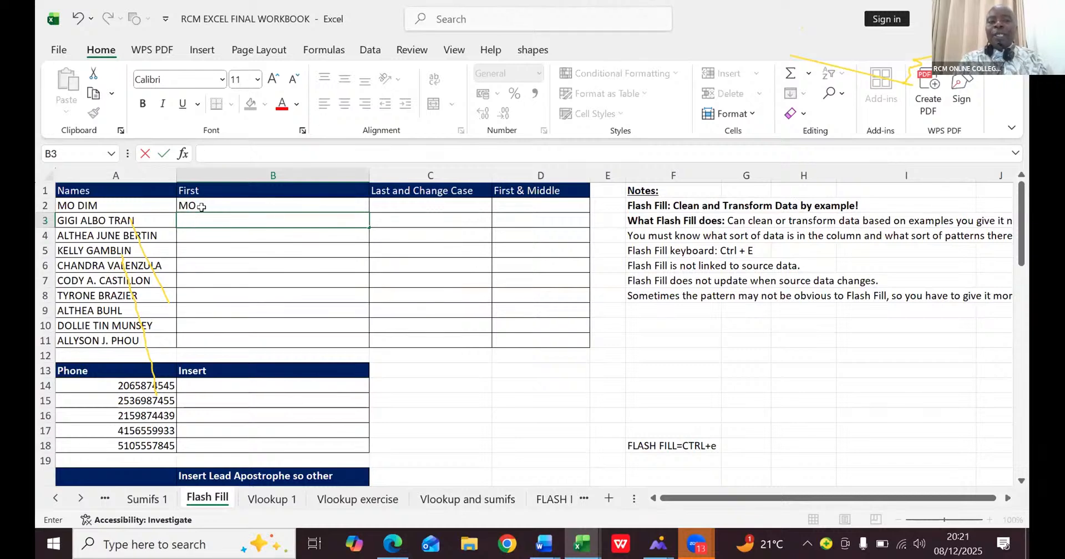
- Flash Fill the First column down to row 11, using the first name in B2 as the example
{"action": "left_click", "coordinate": [203, 204]}
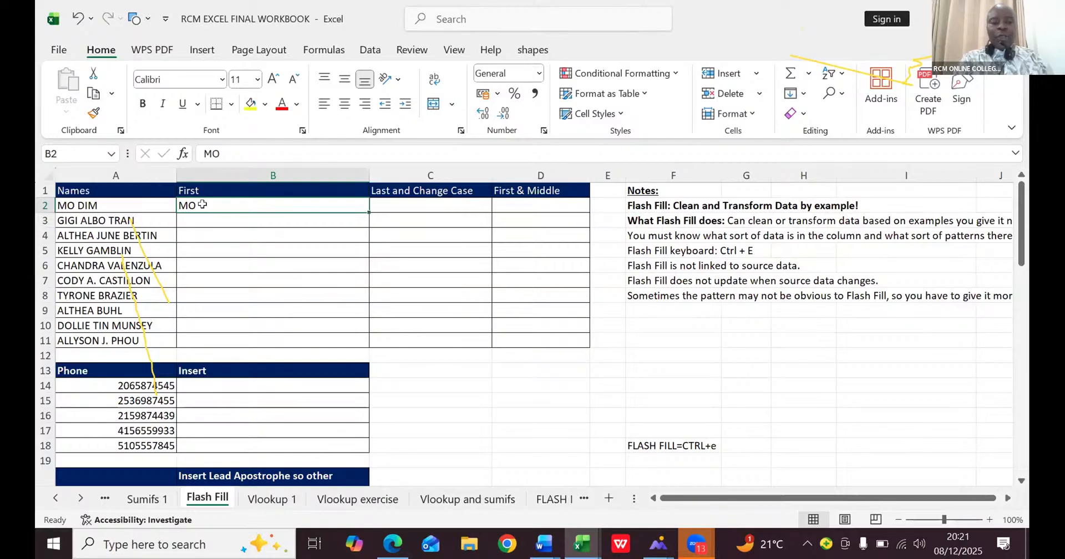
{"action": "key", "text": "ctrl+e"}
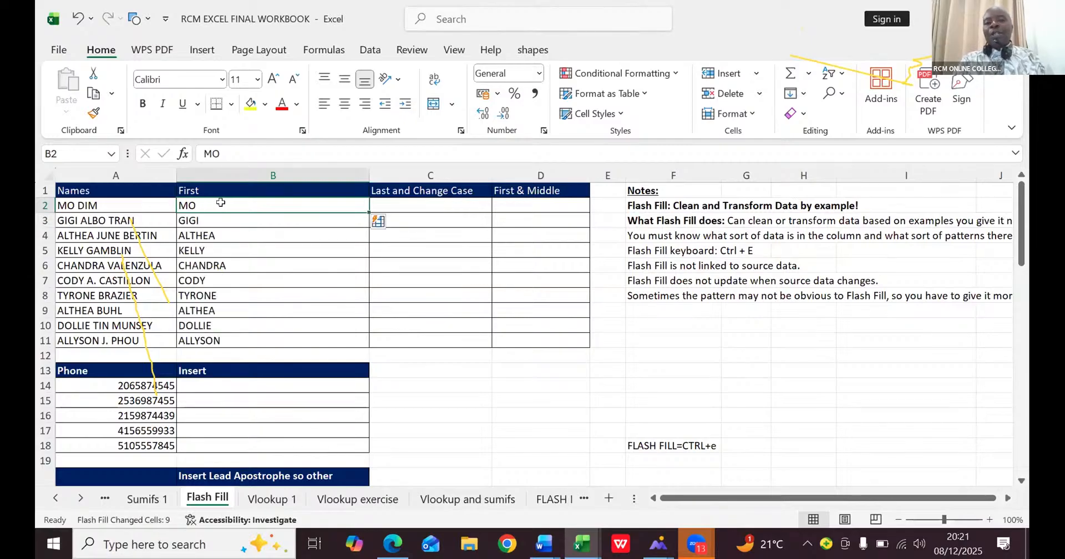
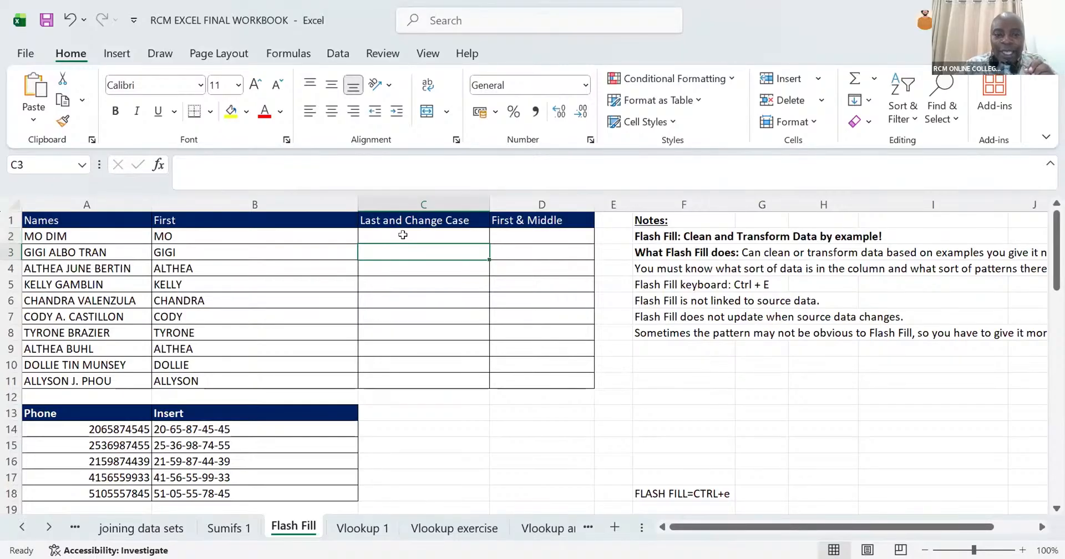
- Enter the last name from A2 in proper case in C2 and Flash Fill the Last and Change Case column
{"action": "left_click", "coordinate": [403, 235]}
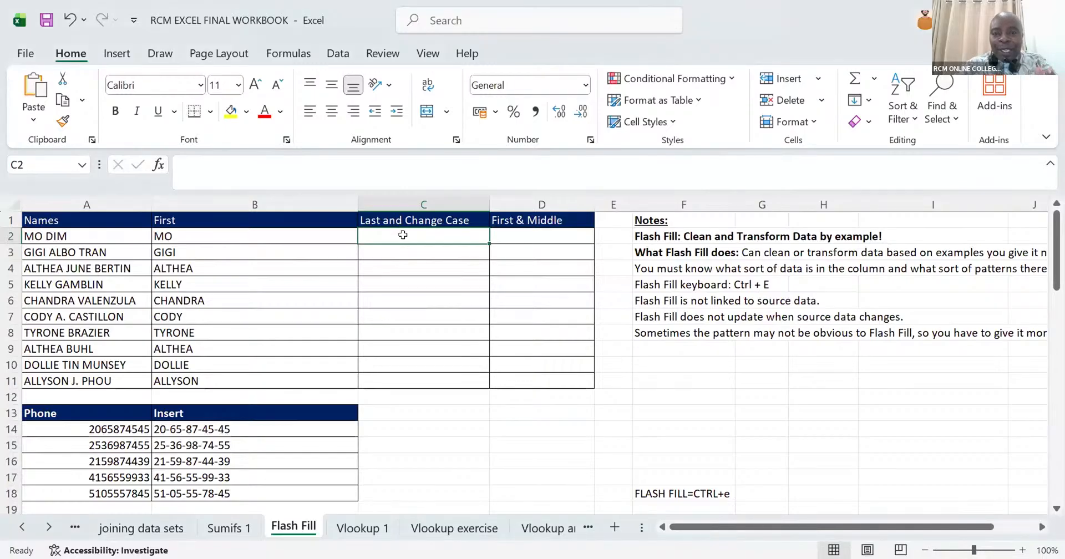
{"action": "type", "text": "d"}
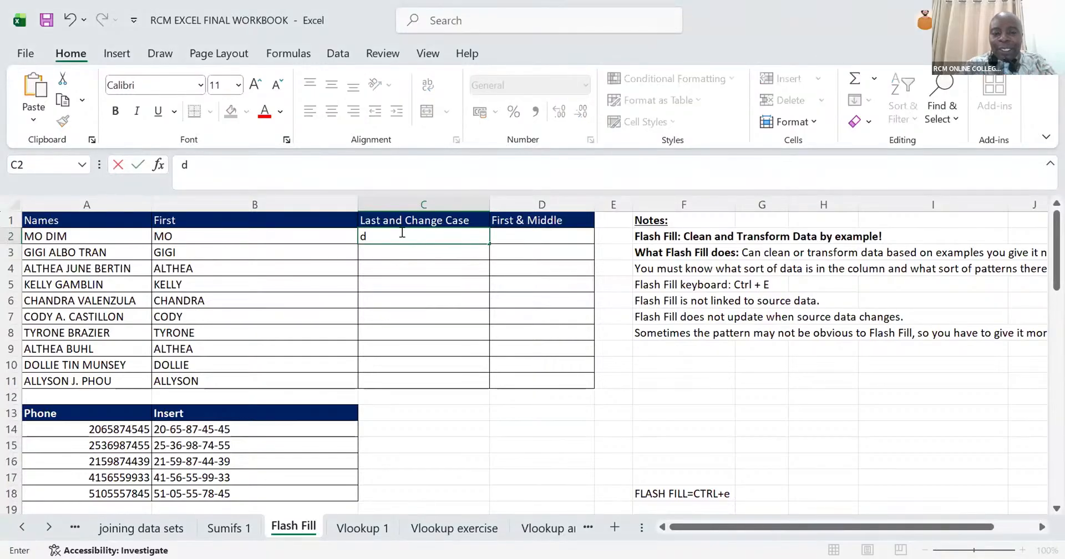
{"action": "key", "text": "BackSpace"}
{"action": "type", "text": "Dim"}
{"action": "key", "text": "Return"}
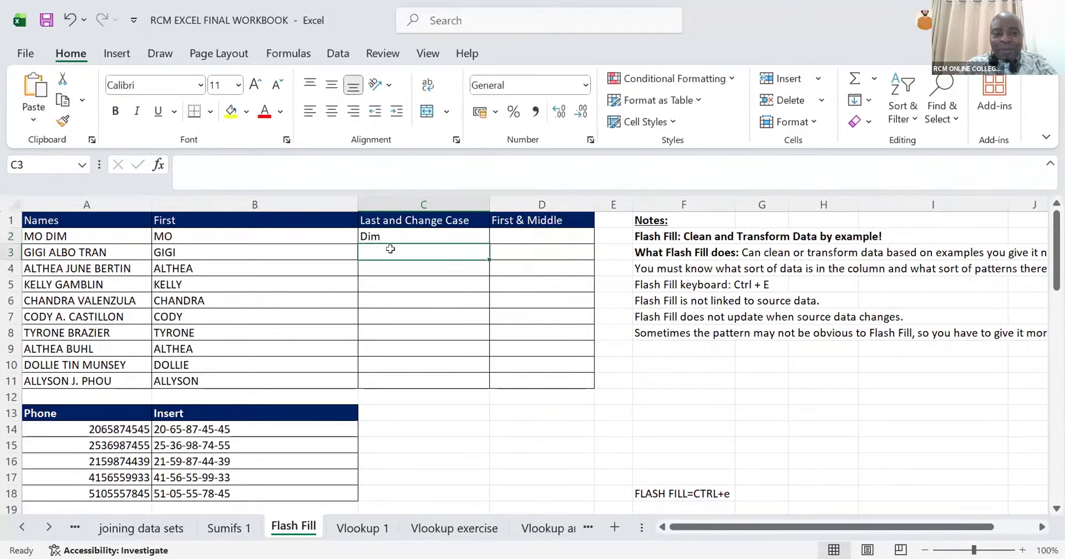
{"action": "key", "text": "ctrl+e"}
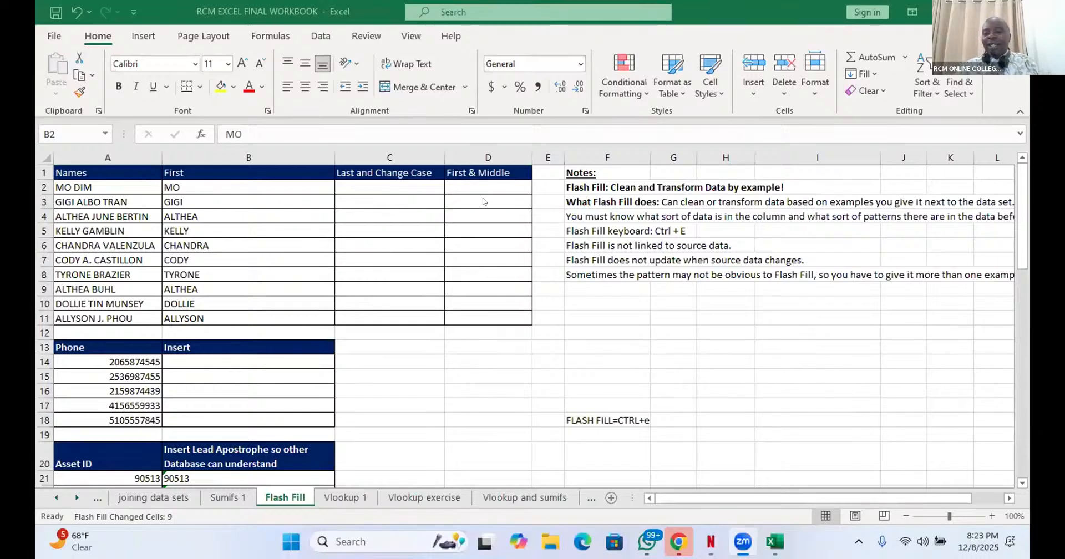
- Enter the first name from A2 in capitals in D2 and Flash Fill the First & Middle column
{"action": "left_click", "coordinate": [469, 194]}
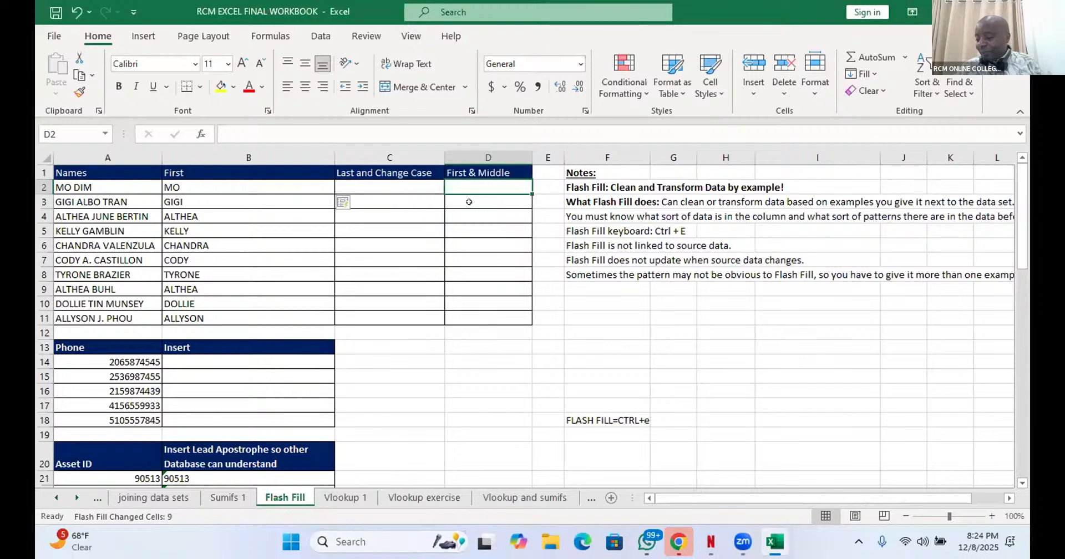
{"action": "type", "text": "M"}
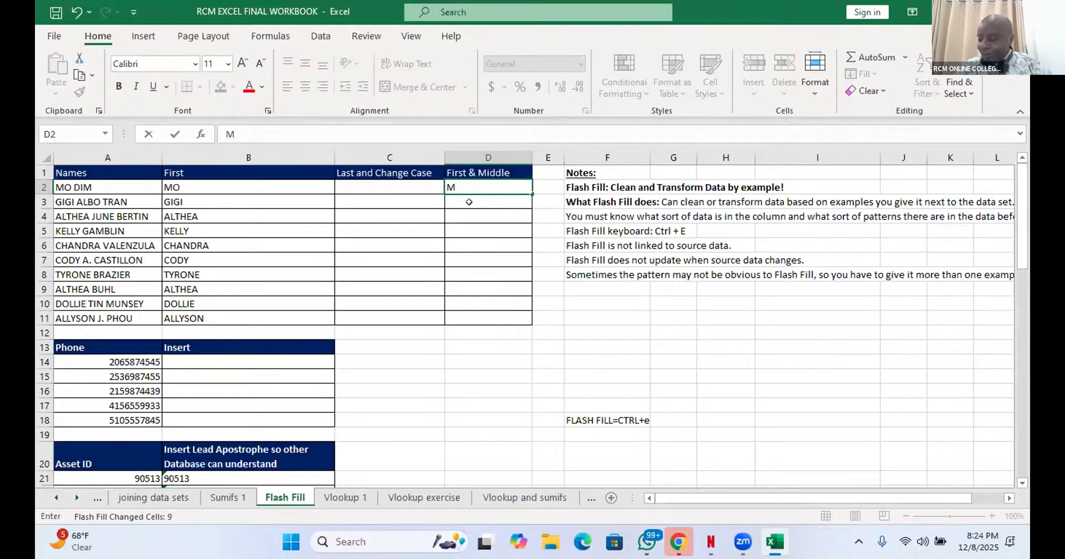
{"action": "type", "text": "O"}
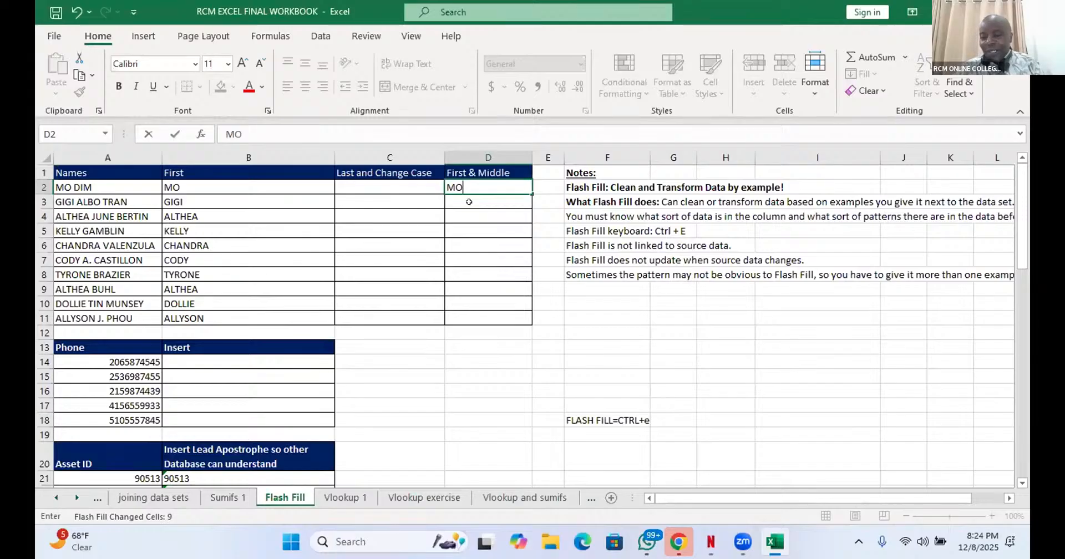
{"action": "key", "text": "ctrl+Return"}
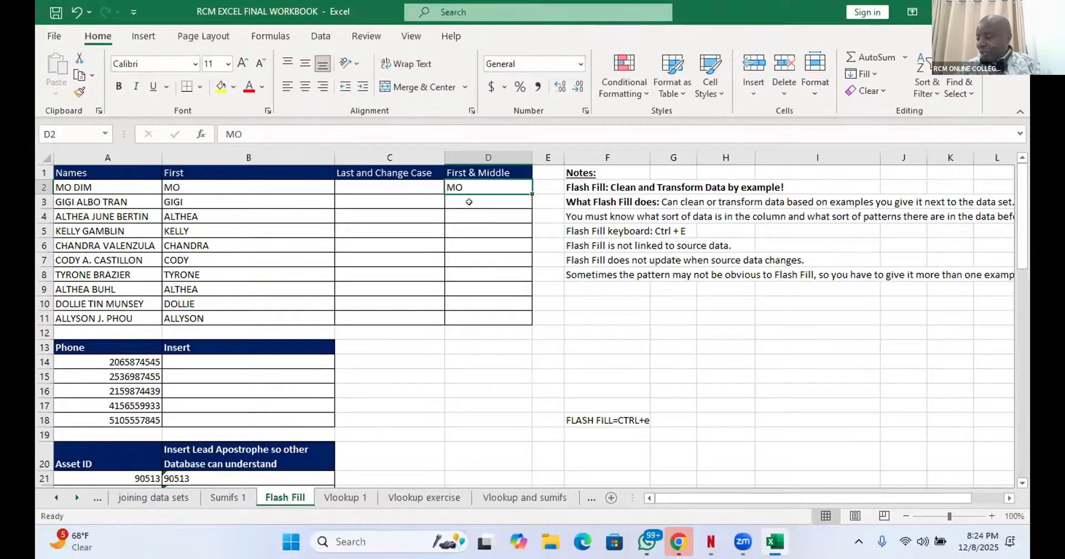
{"action": "key", "text": "ctrl+e"}
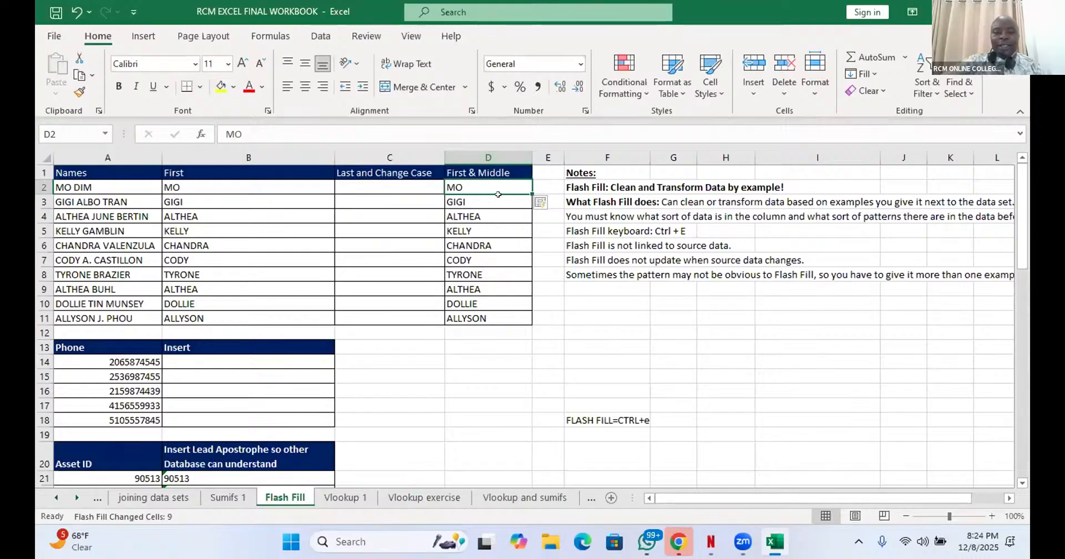
- Copy the D2 entry down to D11 and clear the First & Middle cells D2:D11
{"action": "left_click_drag", "start_coordinate": [527, 192], "coordinate": [519, 323]}
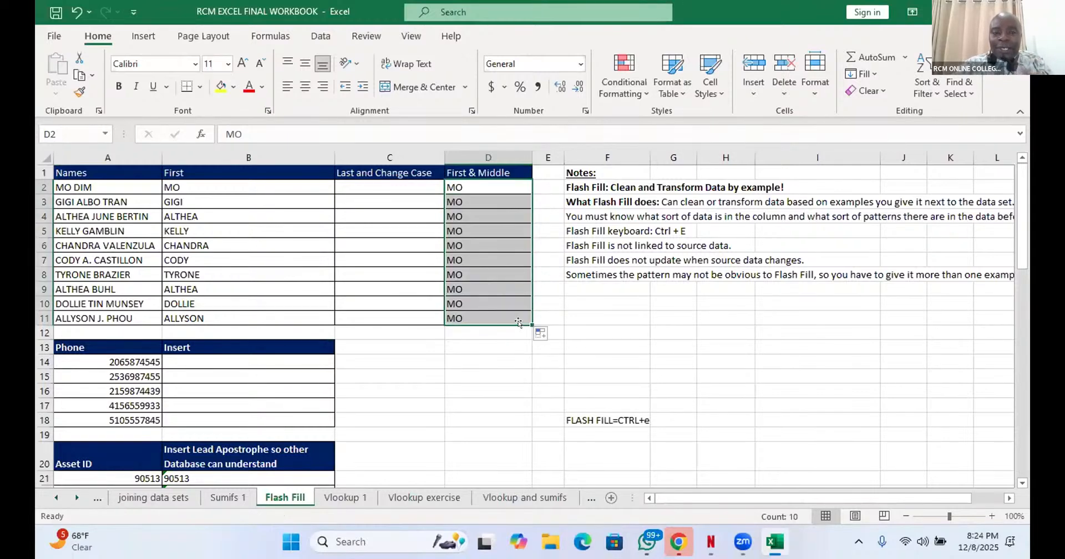
{"action": "key", "text": "BackSpace"}
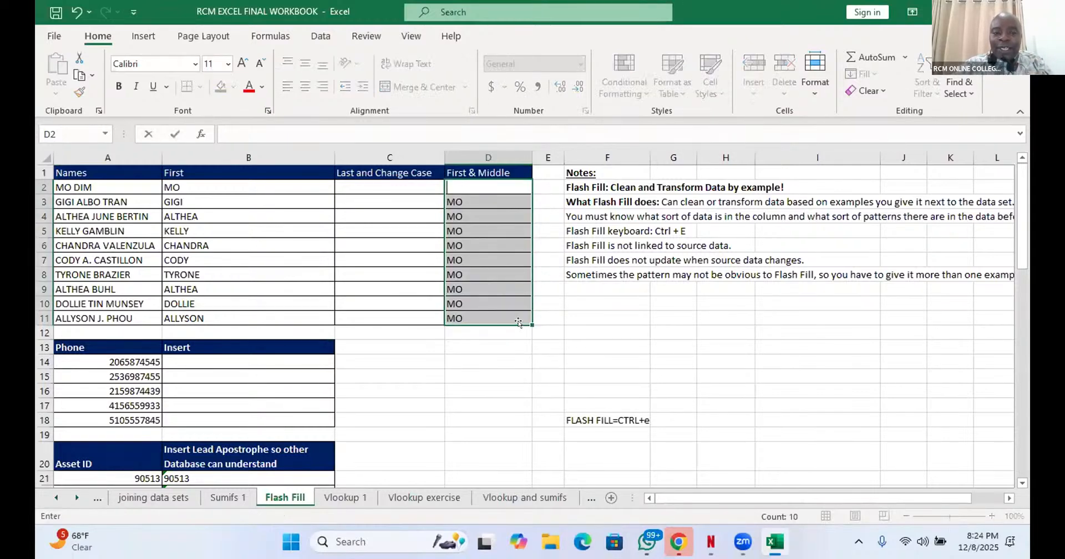
{"action": "left_click", "coordinate": [486, 195]}
{"action": "left_click", "coordinate": [516, 204]}
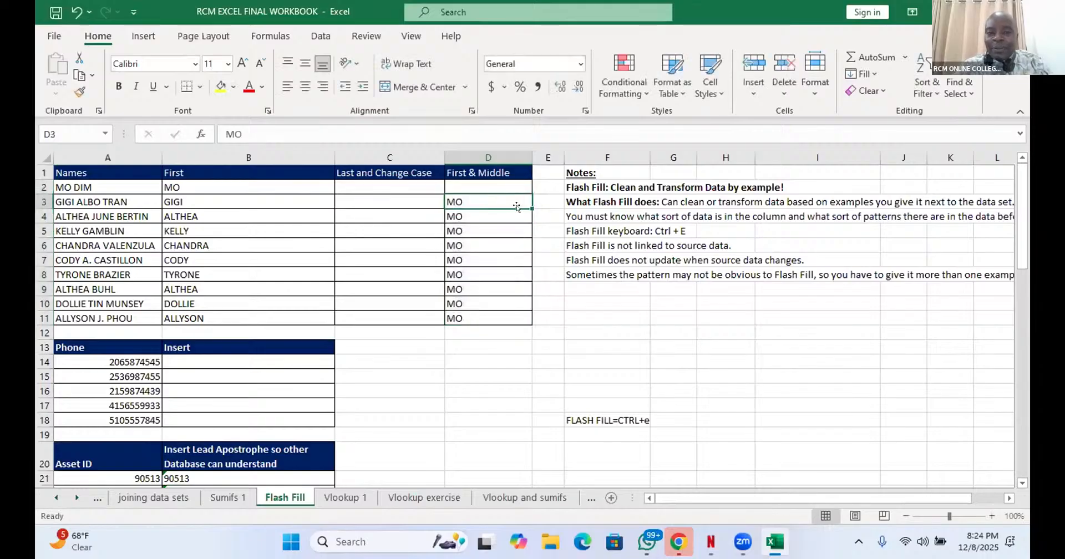
{"action": "left_click_drag", "start_coordinate": [529, 204], "coordinate": [519, 328]}
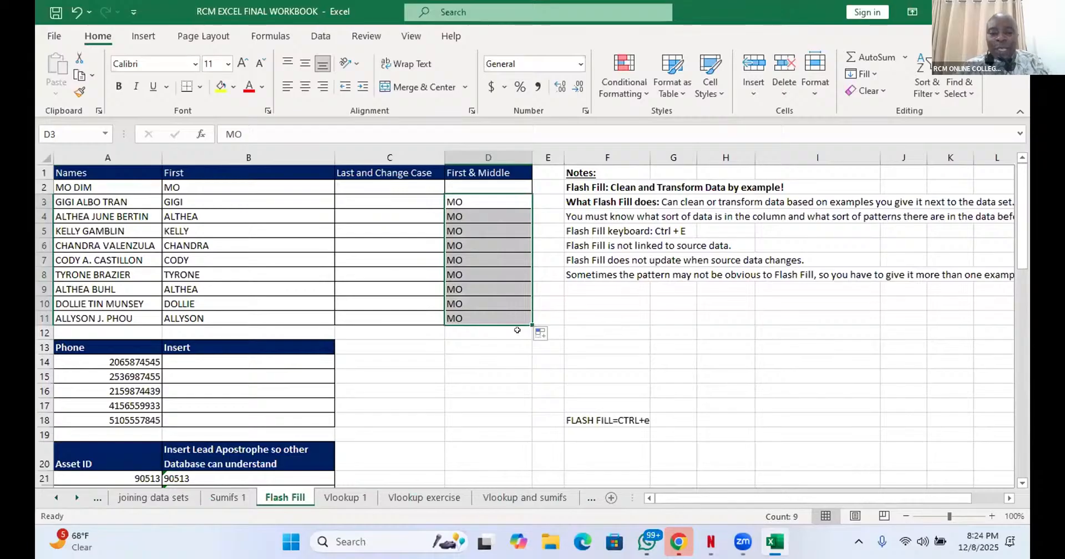
{"action": "key", "text": "Delete"}
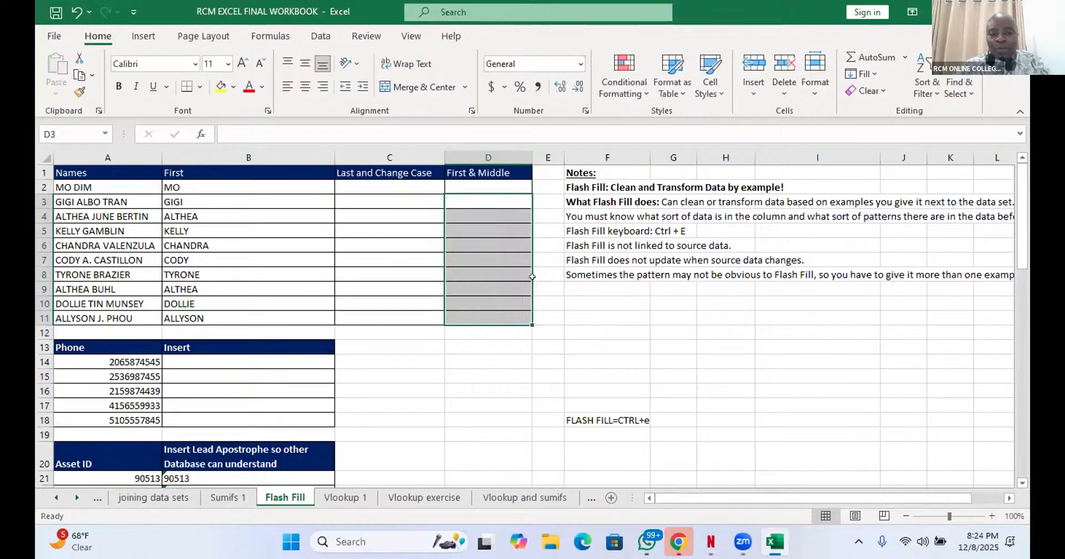
- Enter the full name from A2 in proper case in D2 and Flash Fill the First & Middle column down to row 11
{"action": "left_click", "coordinate": [494, 181]}
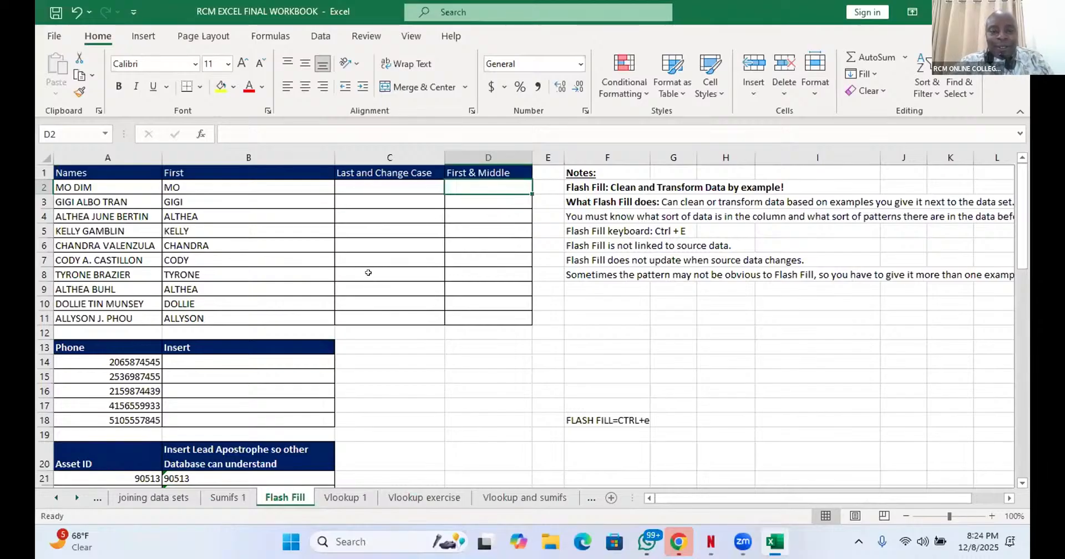
{"action": "left_click", "coordinate": [254, 188]}
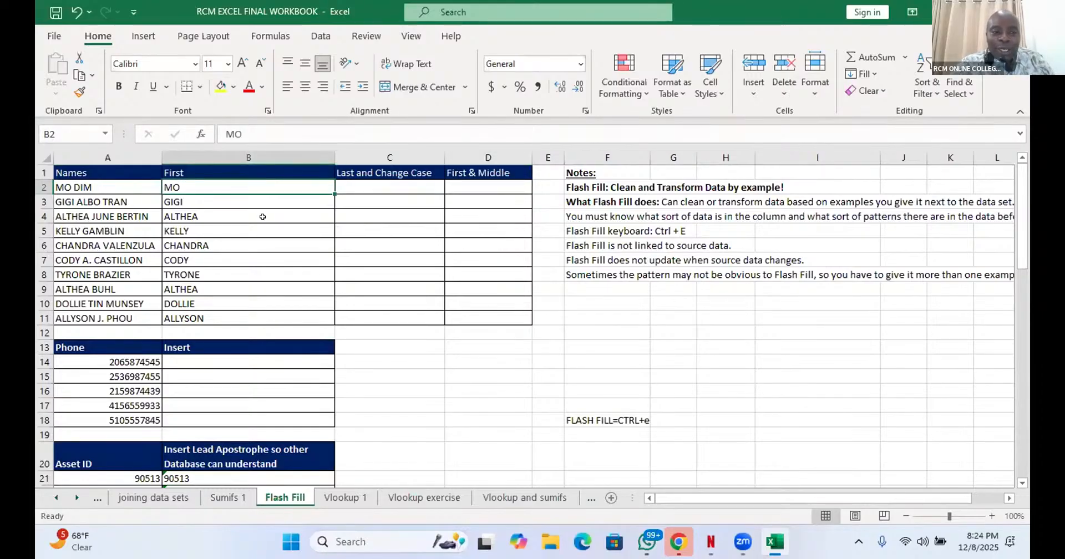
{"action": "left_click", "coordinate": [457, 183]}
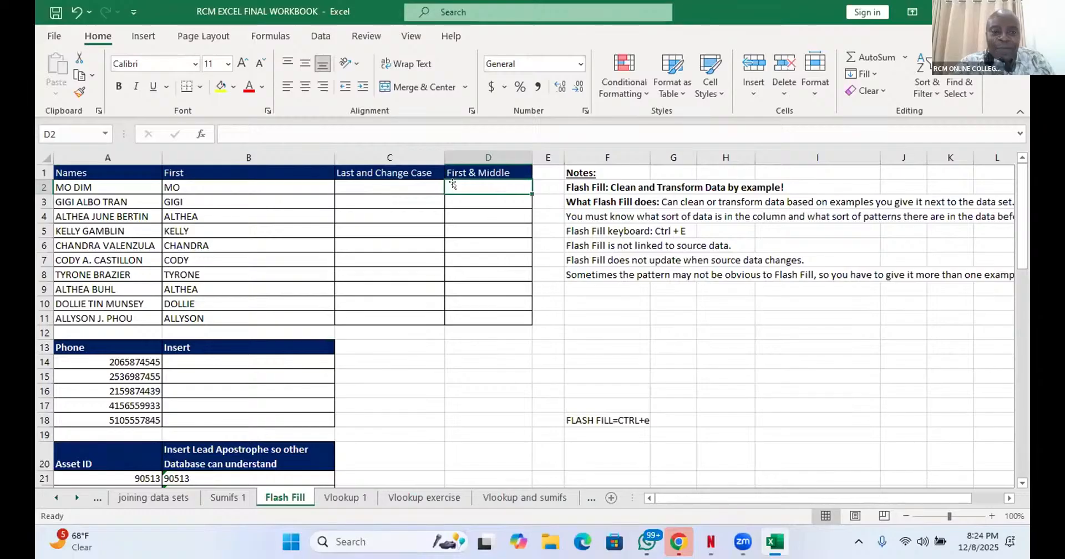
{"action": "type", "text": "M"}
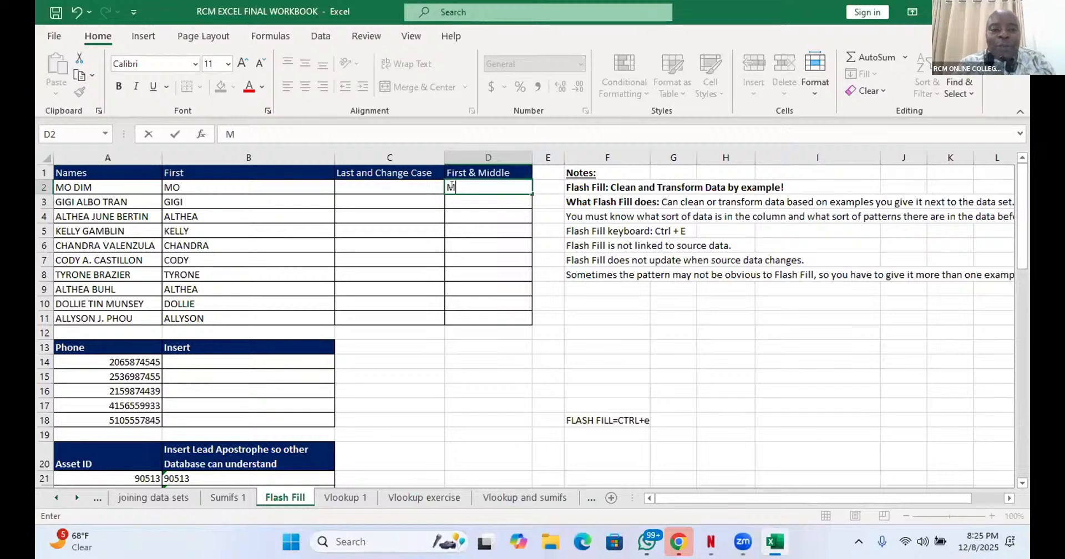
{"action": "type", "text": "O"}
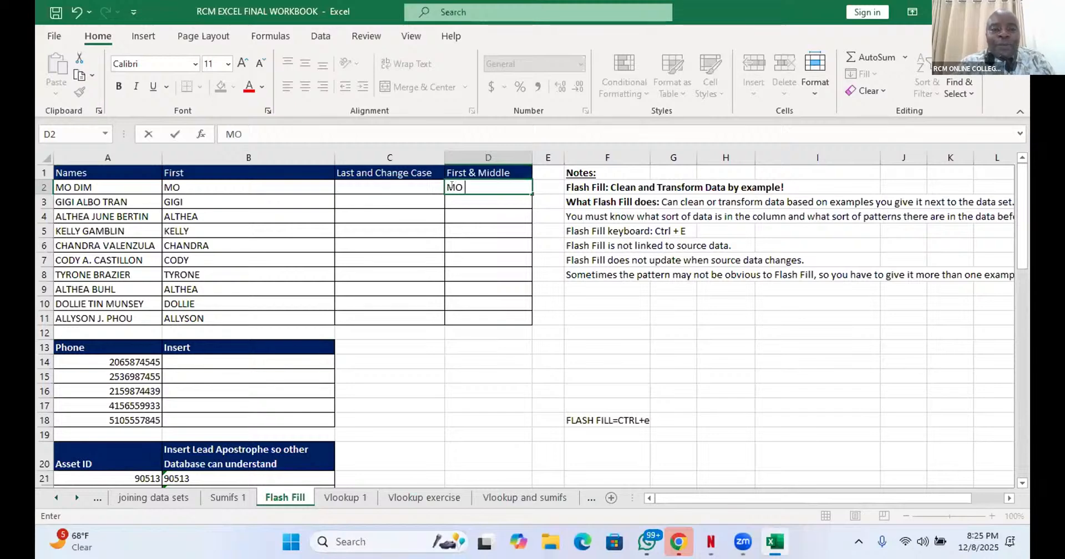
{"action": "key", "text": "BackSpace"}
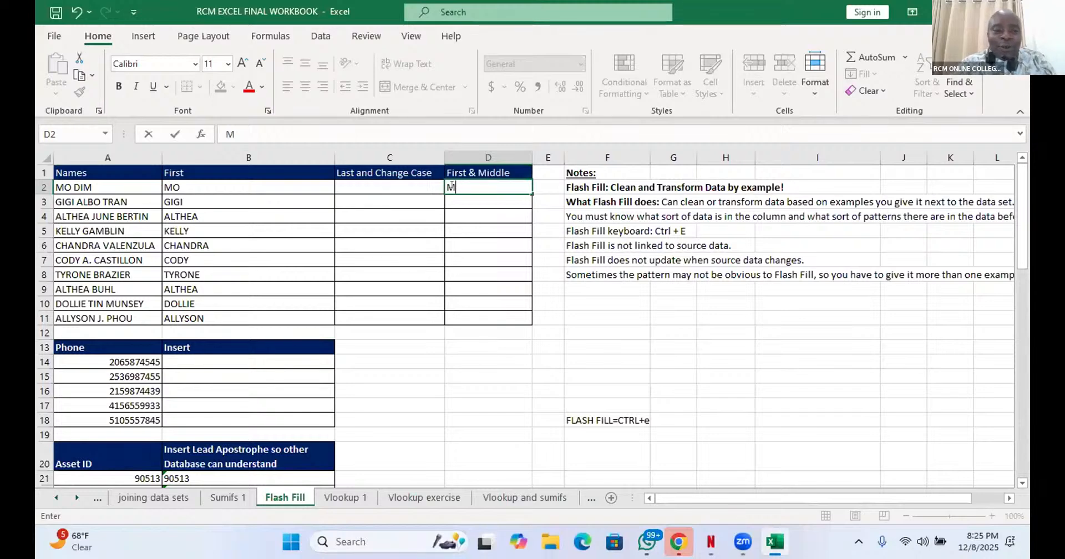
{"action": "type", "text": "o "}
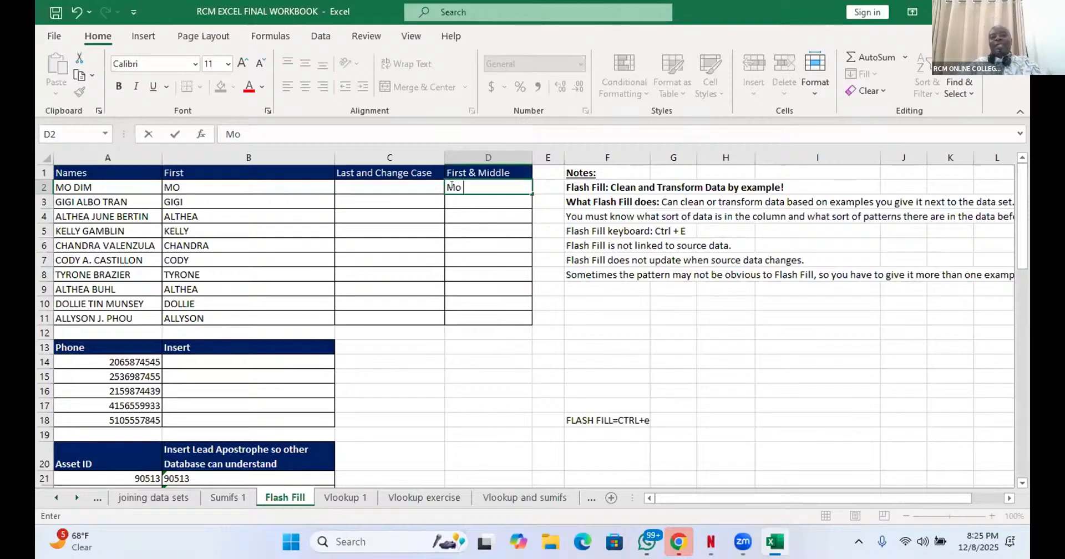
{"action": "type", "text": "D"}
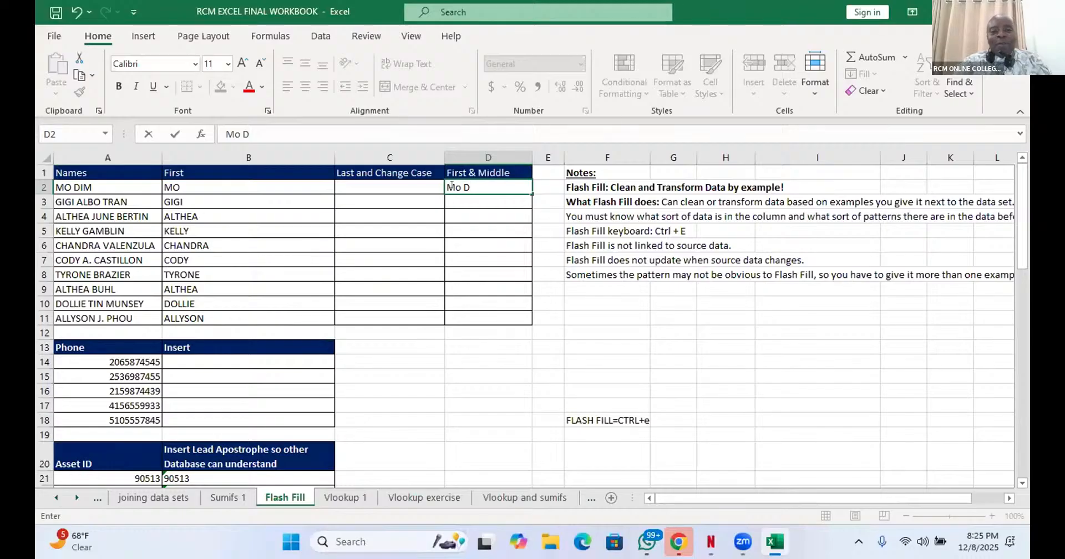
{"action": "type", "text": "i"}
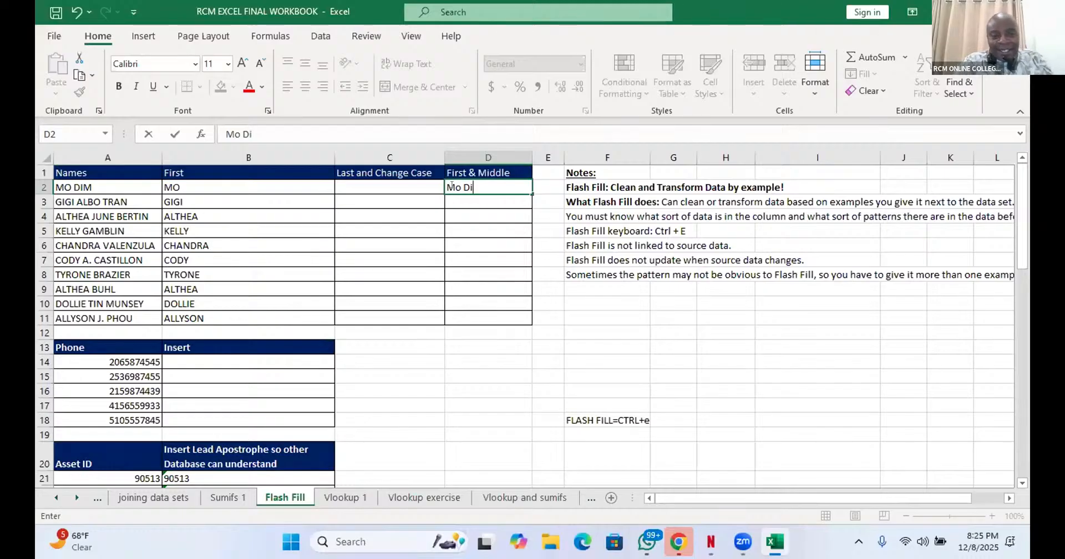
{"action": "type", "text": "m"}
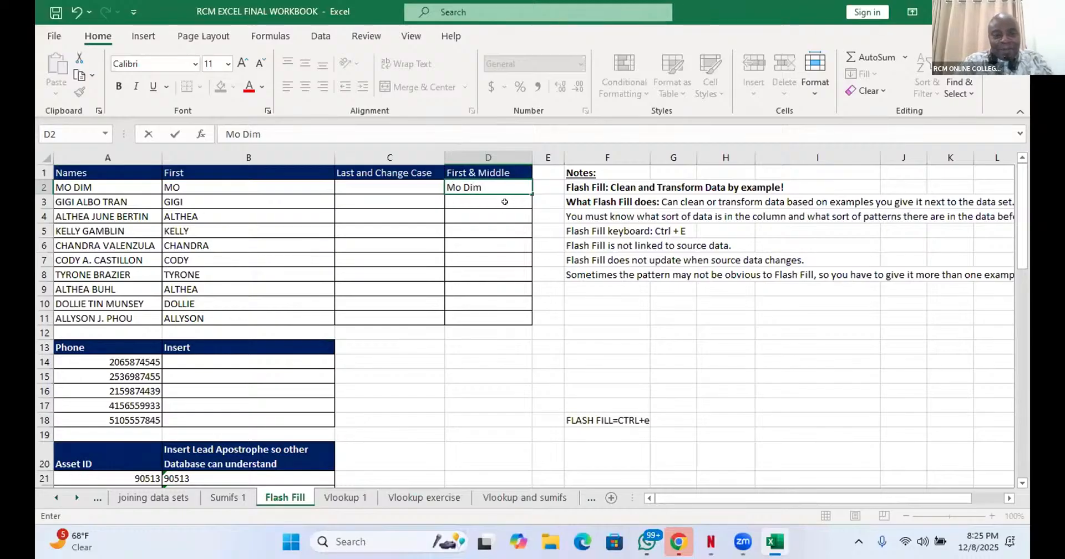
{"action": "key", "text": "ctrl+Return"}
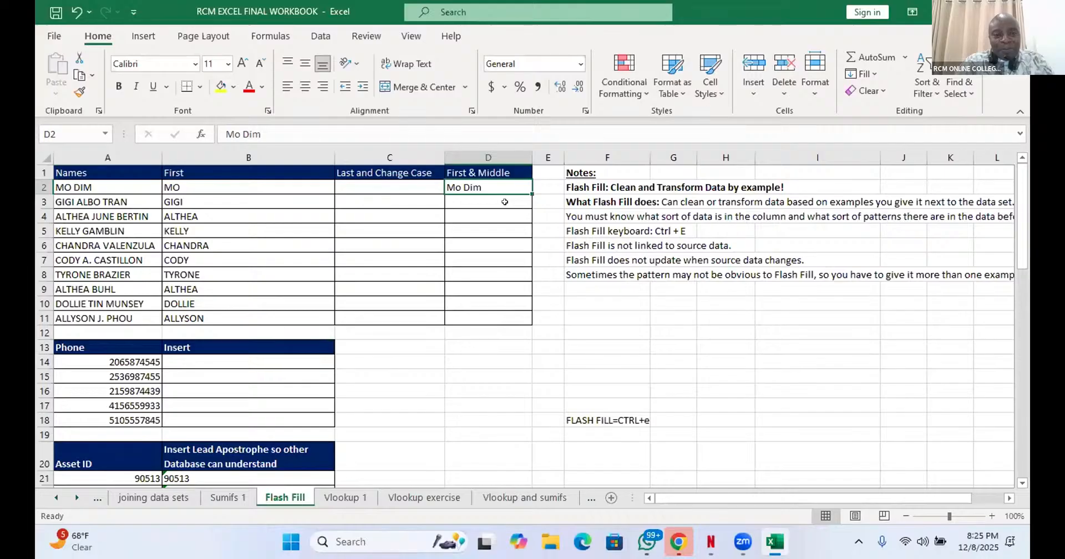
{"action": "key", "text": "ctrl+e"}
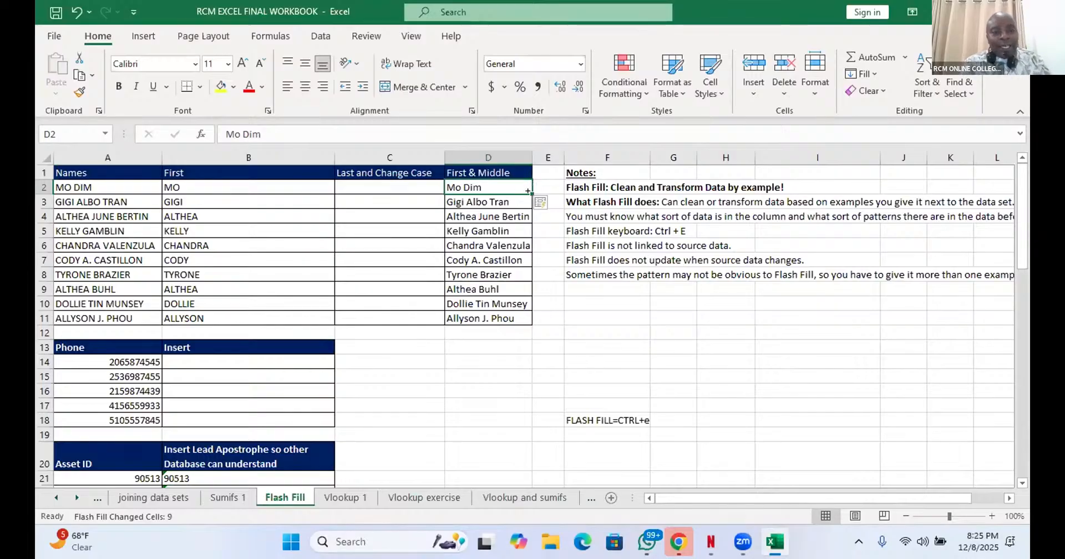
{"action": "left_click_drag", "start_coordinate": [528, 192], "coordinate": [520, 324]}
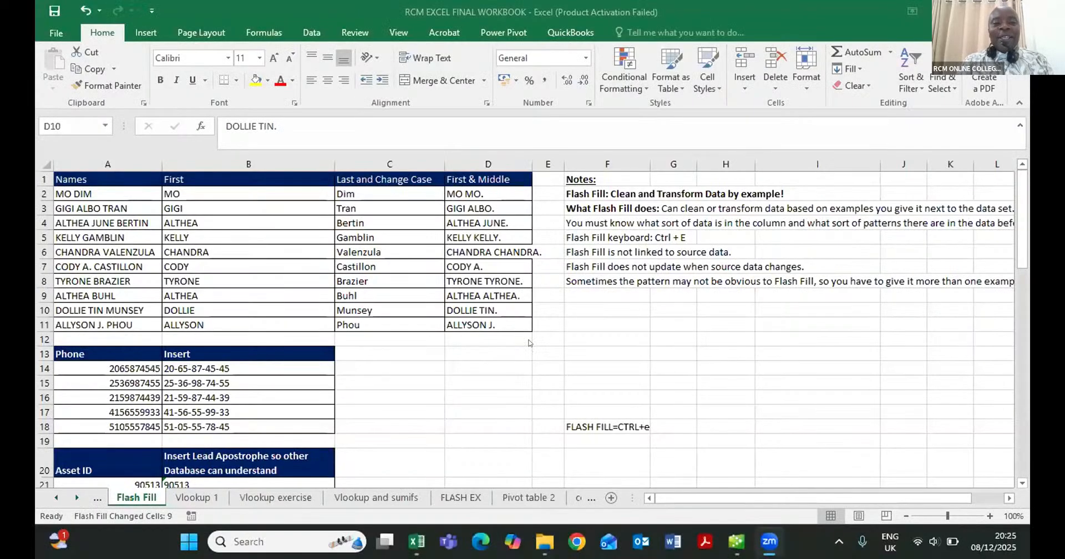
- Clear the First & Middle entries in cells D2:D11, one by one from D11 up to D2
{"action": "left_click", "coordinate": [507, 321]}
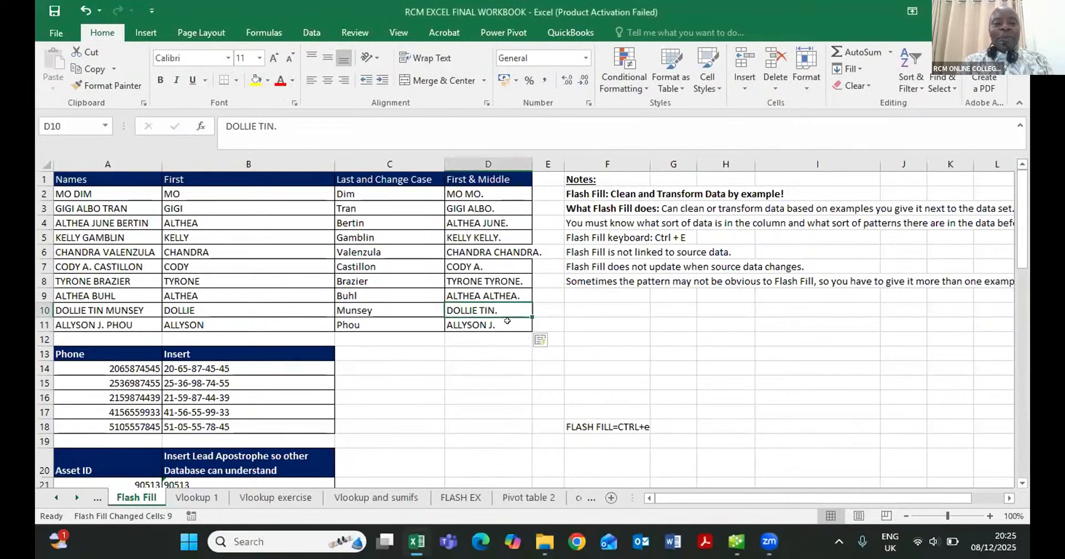
{"action": "left_click", "coordinate": [507, 321]}
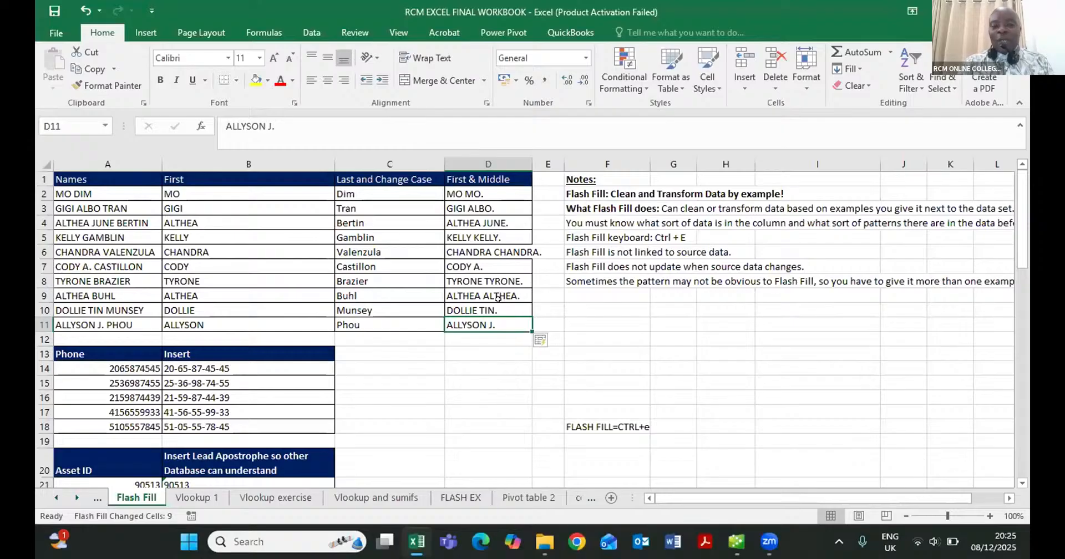
{"action": "left_click", "coordinate": [462, 192]}
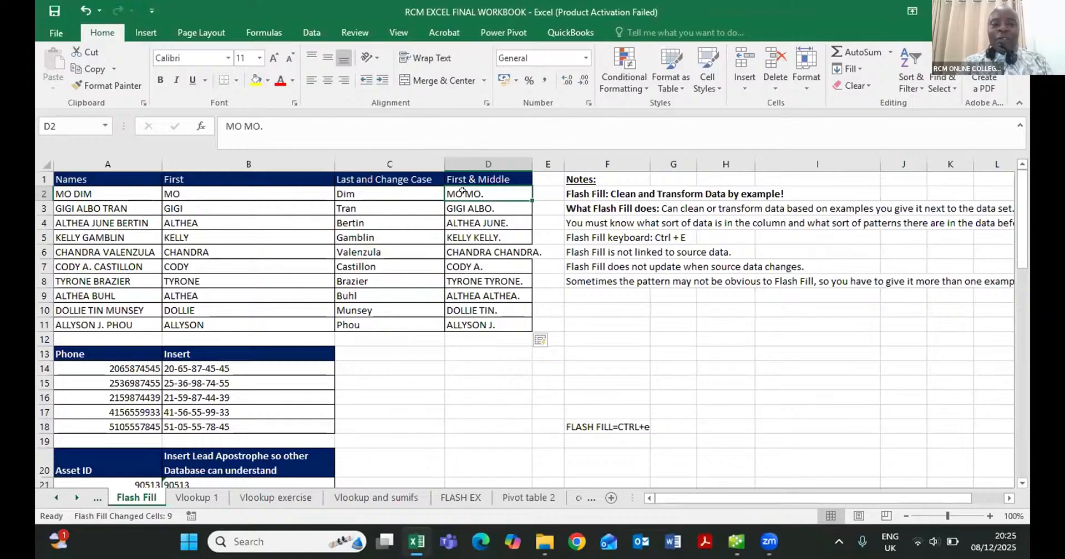
{"action": "left_click_drag", "start_coordinate": [462, 191], "coordinate": [515, 308]}
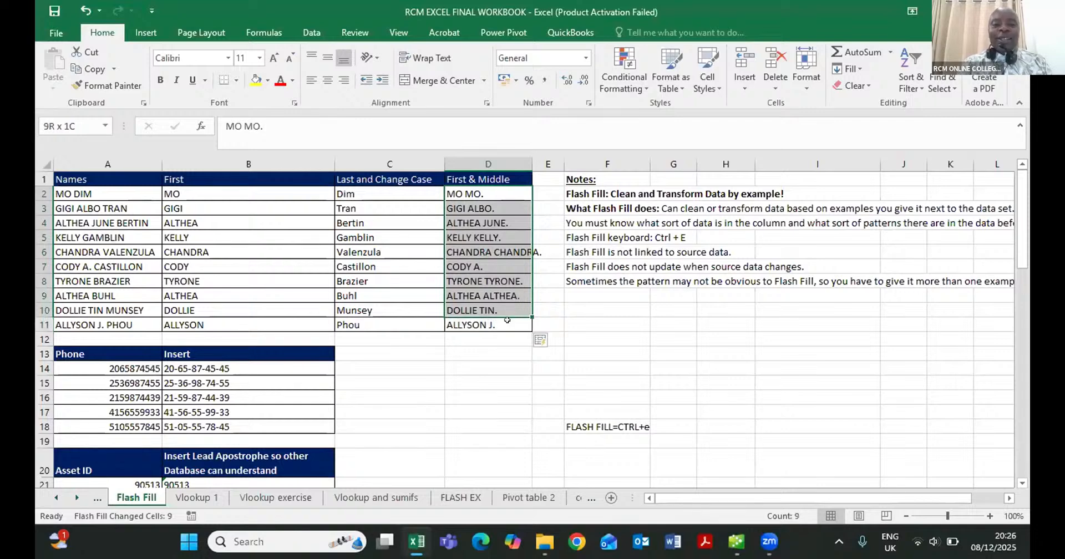
{"action": "left_click_drag", "start_coordinate": [507, 320], "coordinate": [507, 320]}
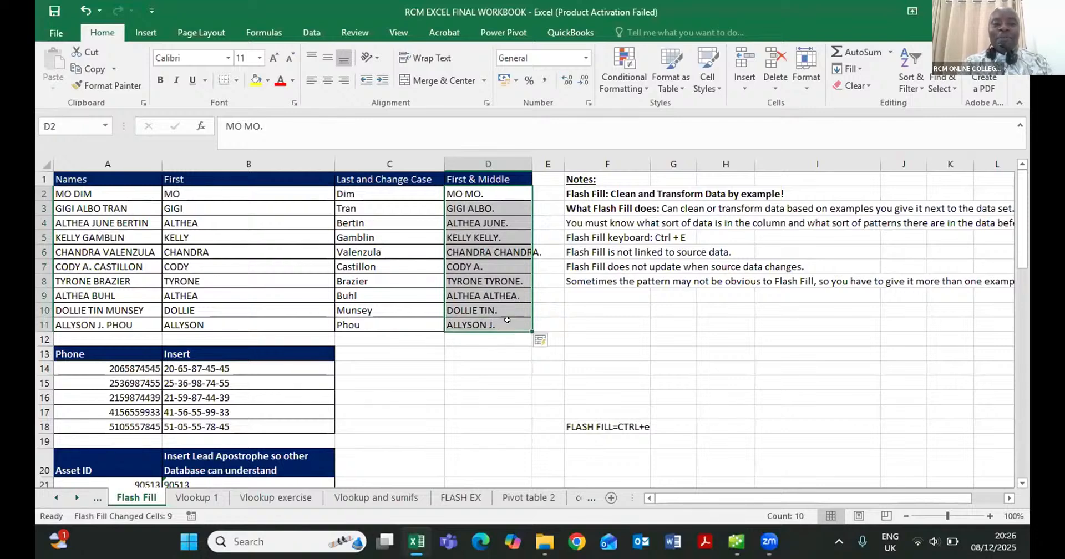
{"action": "left_click", "coordinate": [507, 320]}
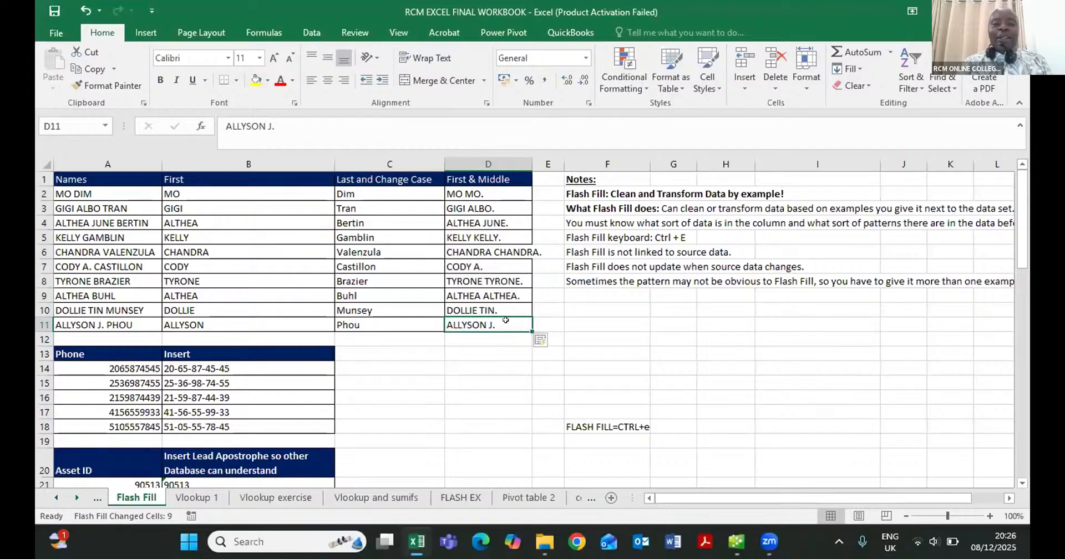
{"action": "key", "text": "BackSpace"}
{"action": "key", "text": "Up"}
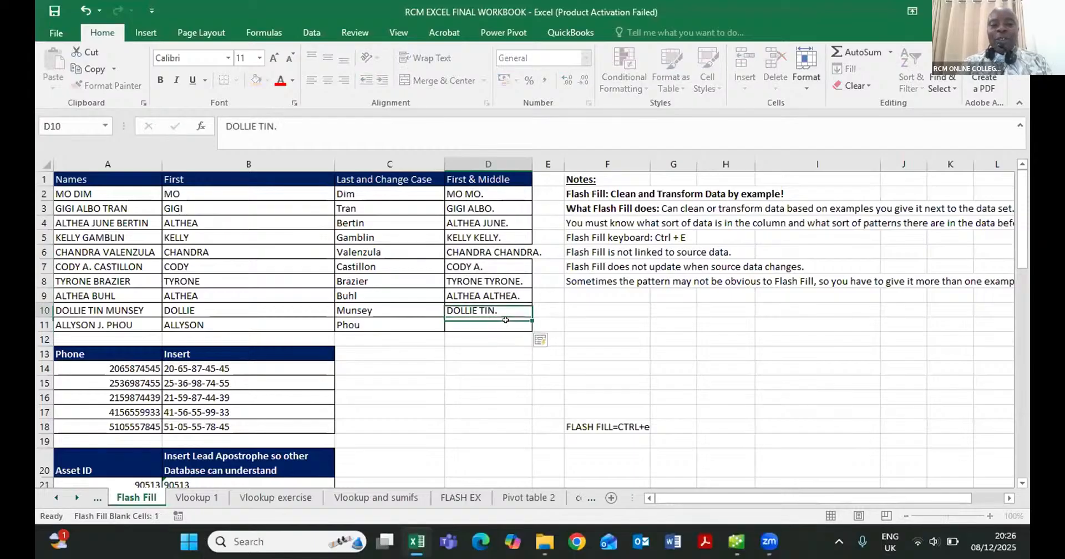
{"action": "key", "text": "Delete"}
{"action": "key", "text": "Up"}
{"action": "key", "text": "BackSpace"}
{"action": "key", "text": "Up"}
{"action": "key", "text": "BackSpace"}
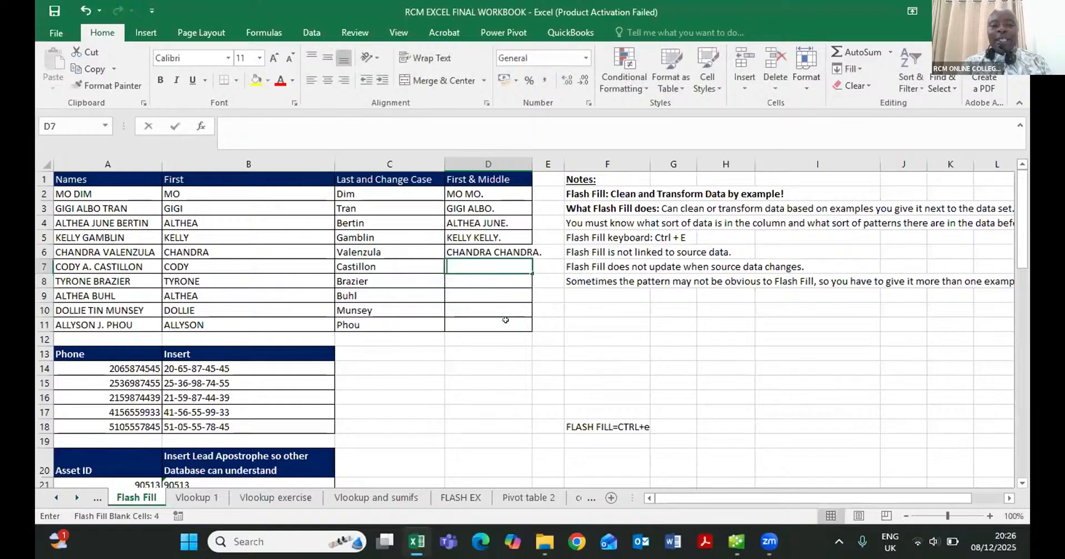
{"action": "key", "text": "Up"}
{"action": "key", "text": "BackSpace"}
{"action": "key", "text": "Up"}
{"action": "key", "text": "BackSpace"}
{"action": "key", "text": "Up"}
{"action": "key", "text": "BackSpace"}
{"action": "key", "text": "Up"}
{"action": "key", "text": "BackSpace"}
{"action": "key", "text": "Up"}
{"action": "key", "text": "BackSpace"}
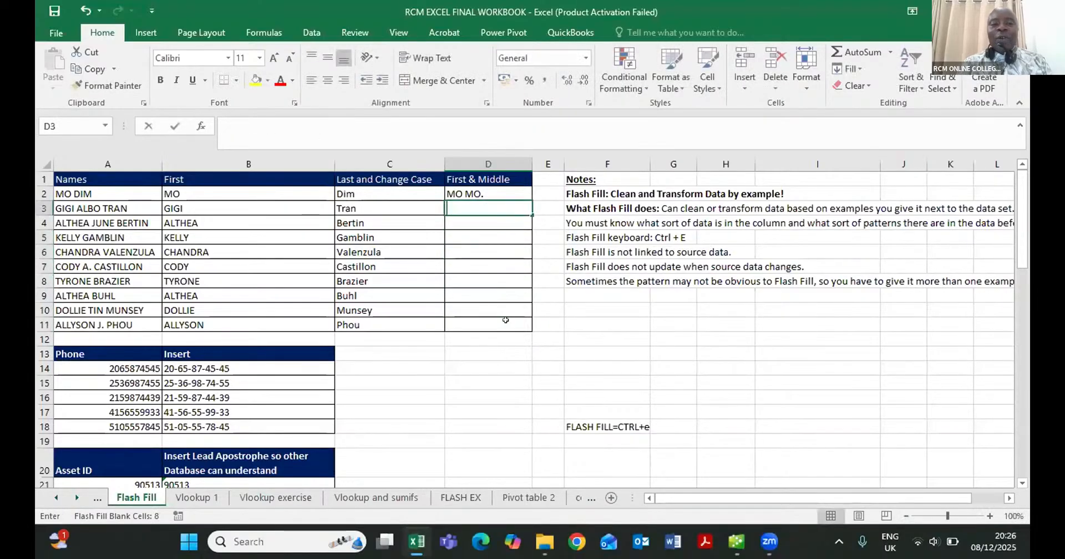
{"action": "key", "text": "Up"}
{"action": "key", "text": "BackSpace"}
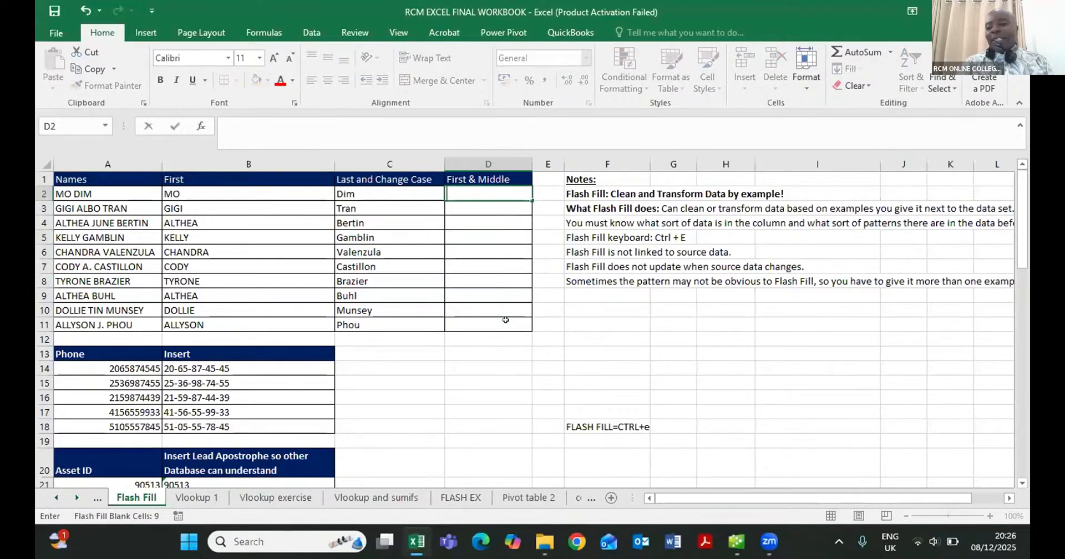
{"action": "left_click", "coordinate": [506, 320]}
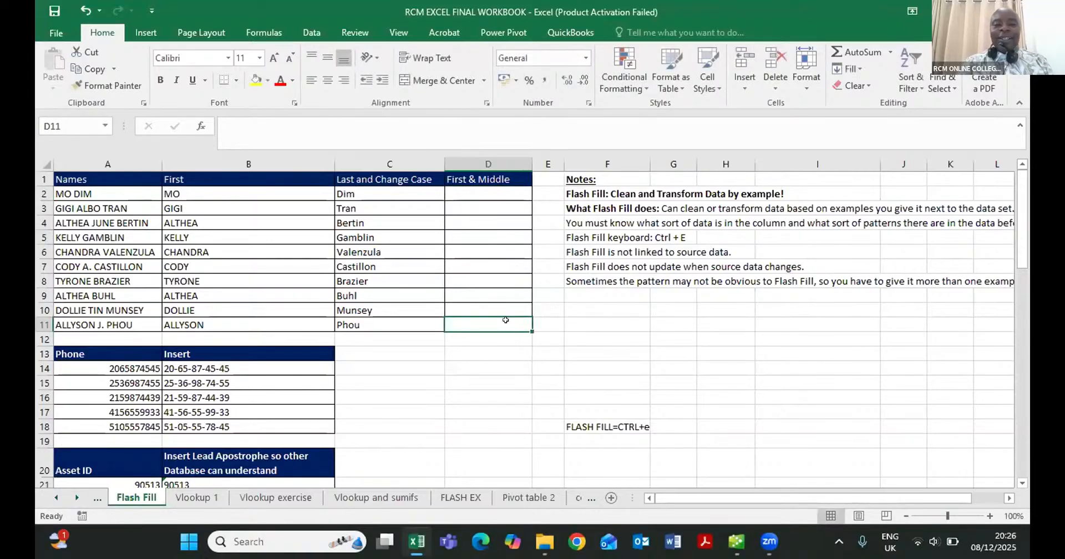
{"action": "type", "text": "ALL"}
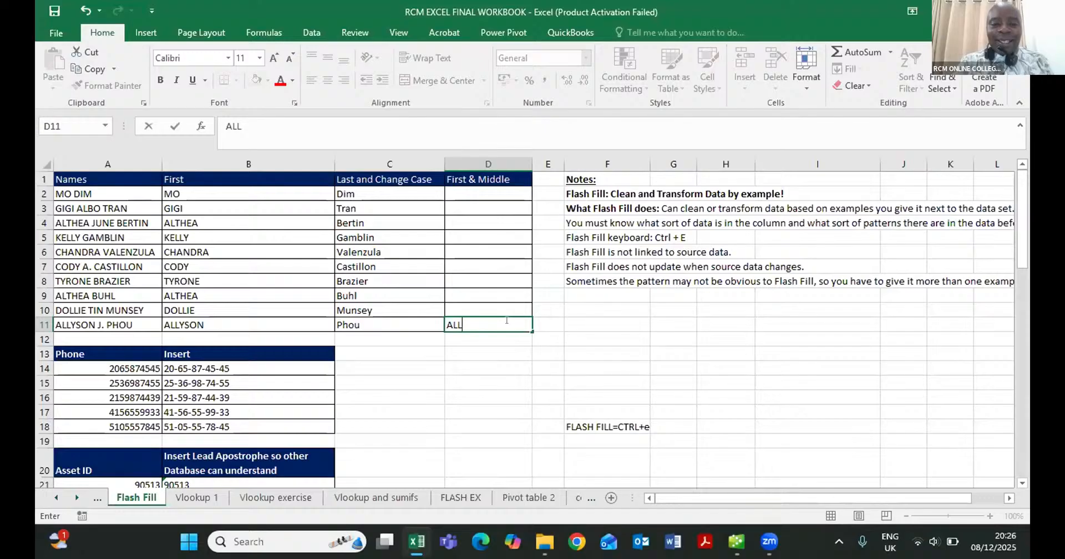
{"action": "type", "text": "YSON"}
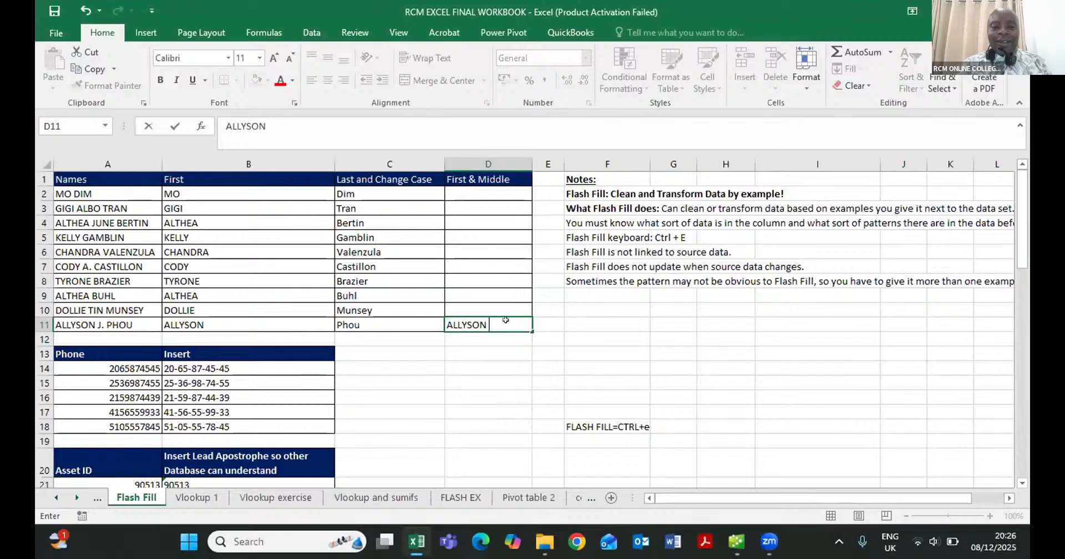
{"action": "key", "text": "Escape"}
{"action": "left_click", "coordinate": [493, 192]}
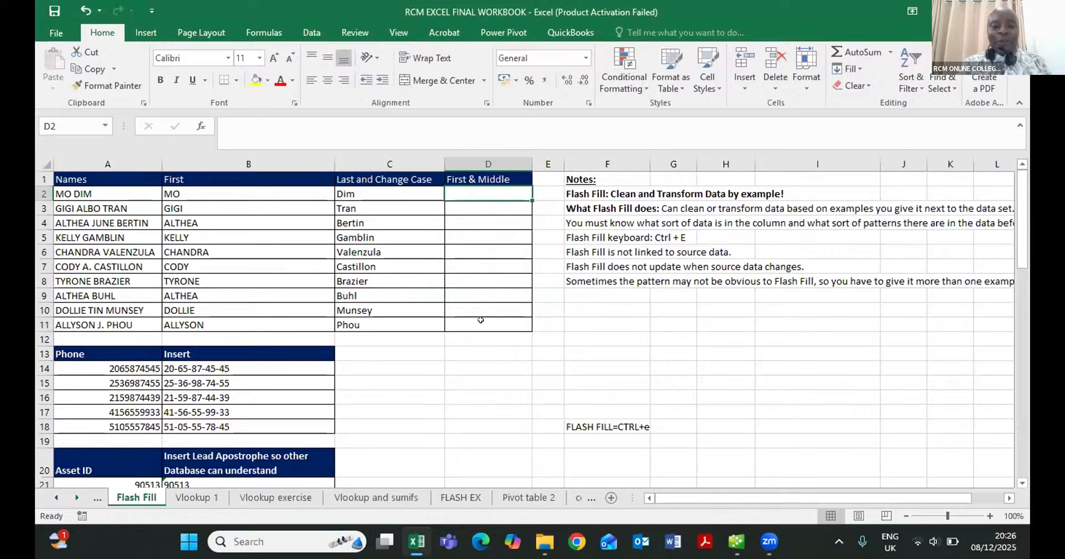
- Enter the first name and middle initial from A11 in capitals in D11, with a full stop, and Flash Fill the First & Middle column
{"action": "left_click", "coordinate": [481, 320]}
{"action": "type", "text": "ALL"}
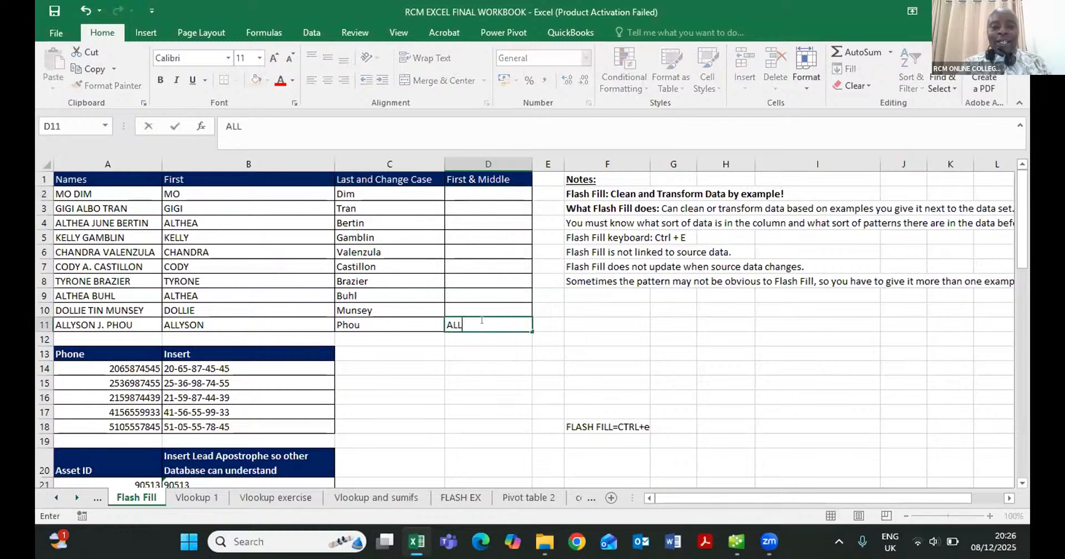
{"action": "type", "text": "YSON"}
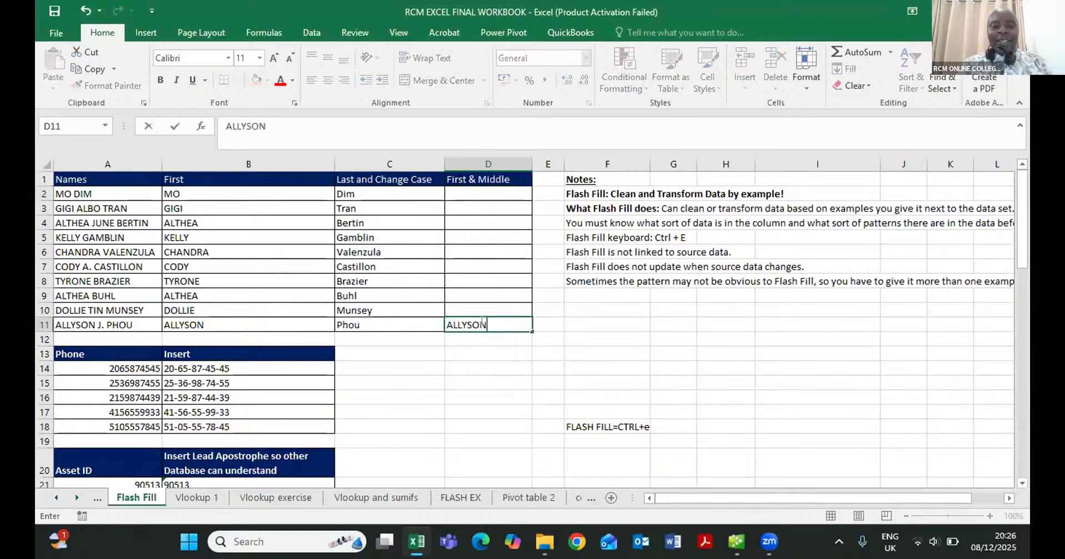
{"action": "type", "text": " J,"}
{"action": "key", "text": "BackSpace"}
{"action": "type", "text": "."}
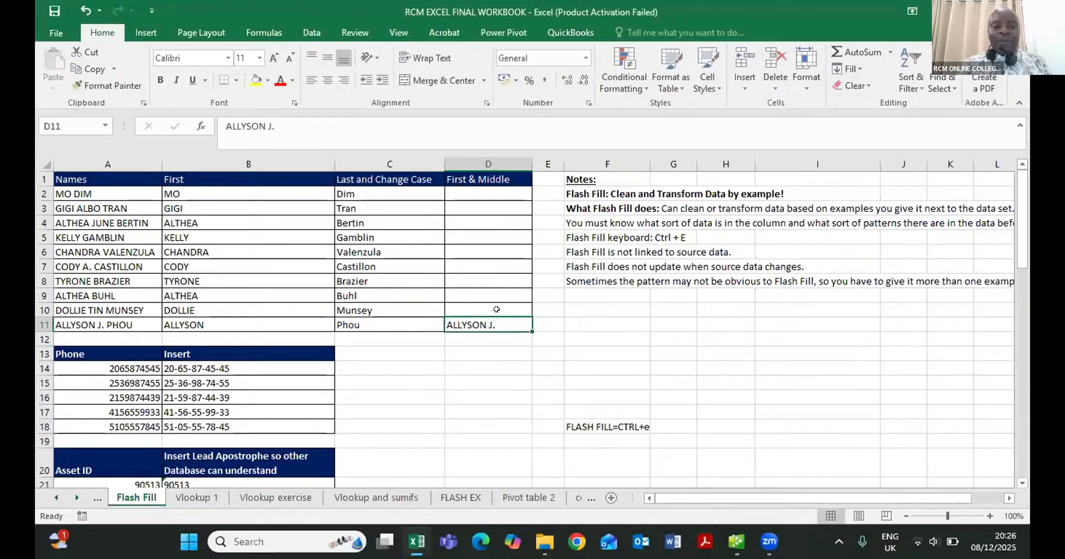
{"action": "left_click", "coordinate": [496, 310]}
{"action": "key", "text": "ctrl+e"}
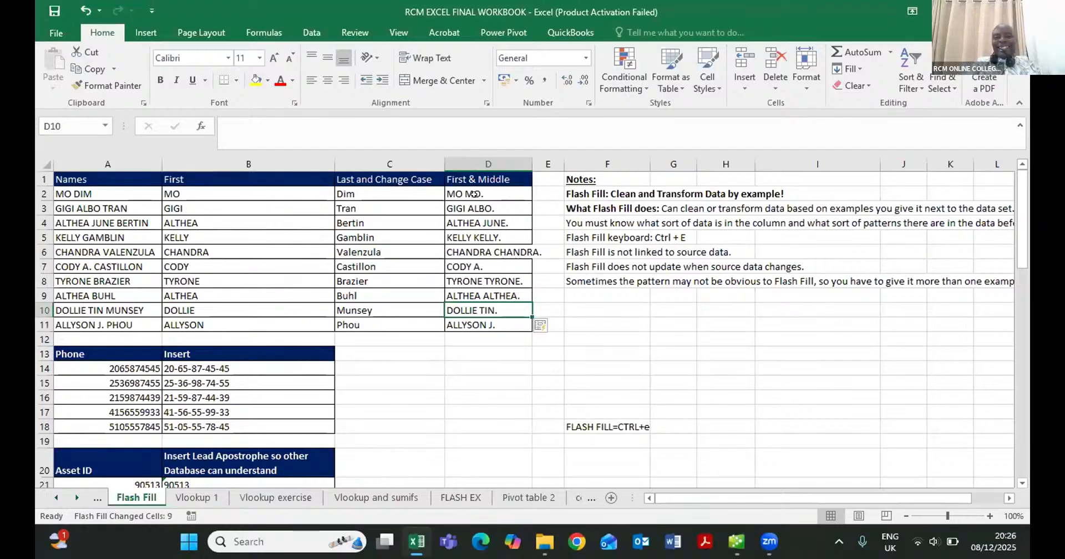
{"action": "left_click", "coordinate": [509, 251]}
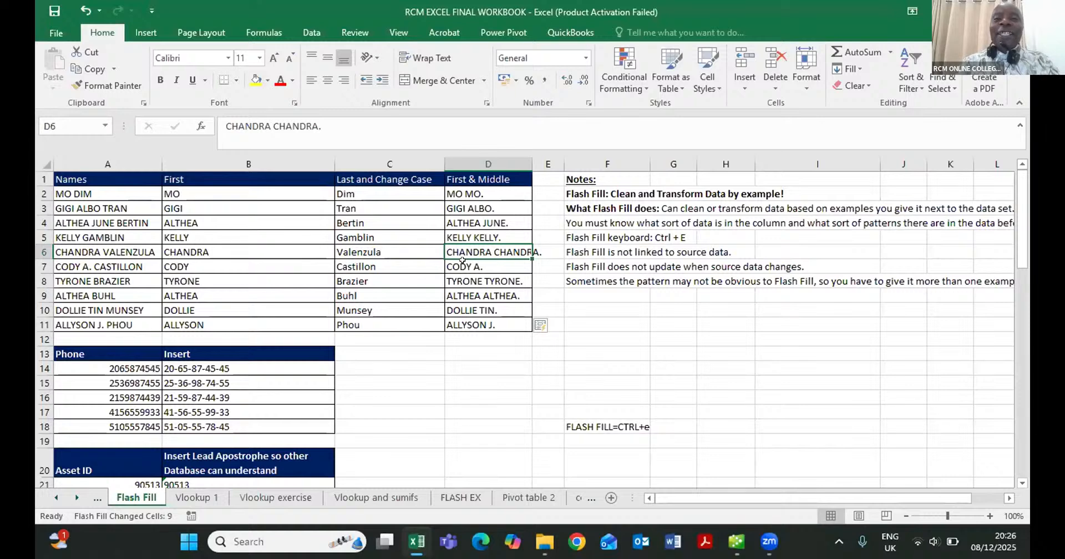
{"action": "key", "text": "Up"}
{"action": "key", "text": "Up"}
{"action": "key", "text": "Up"}
{"action": "key", "text": "Up"}
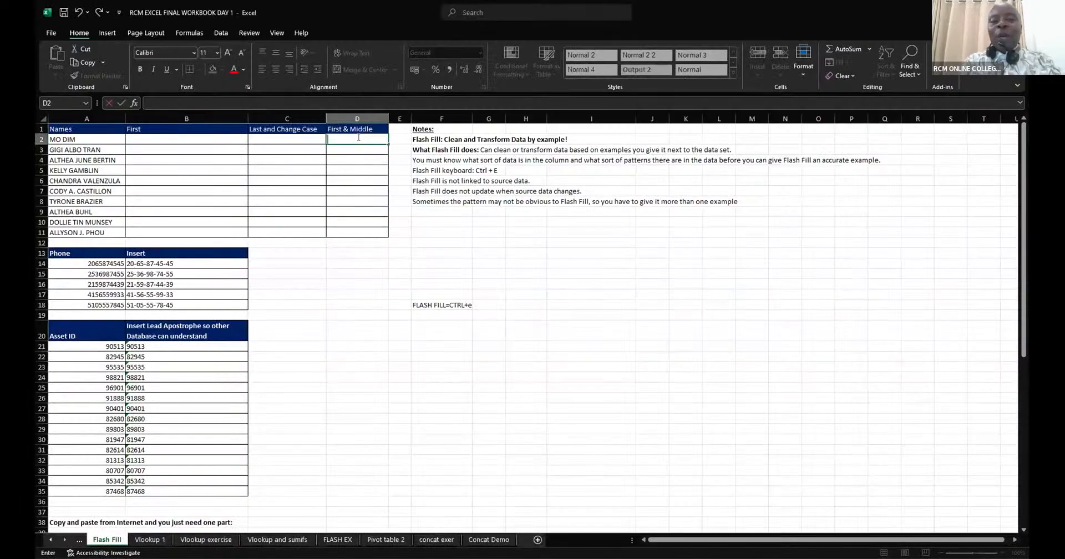
- In RCM EXCEL FINAL WORKBOOK DAY 1, Flash Fill First & Middle from A2's full name entered in capitals in D2, and undo the fill
{"action": "type", "text": "MO"}
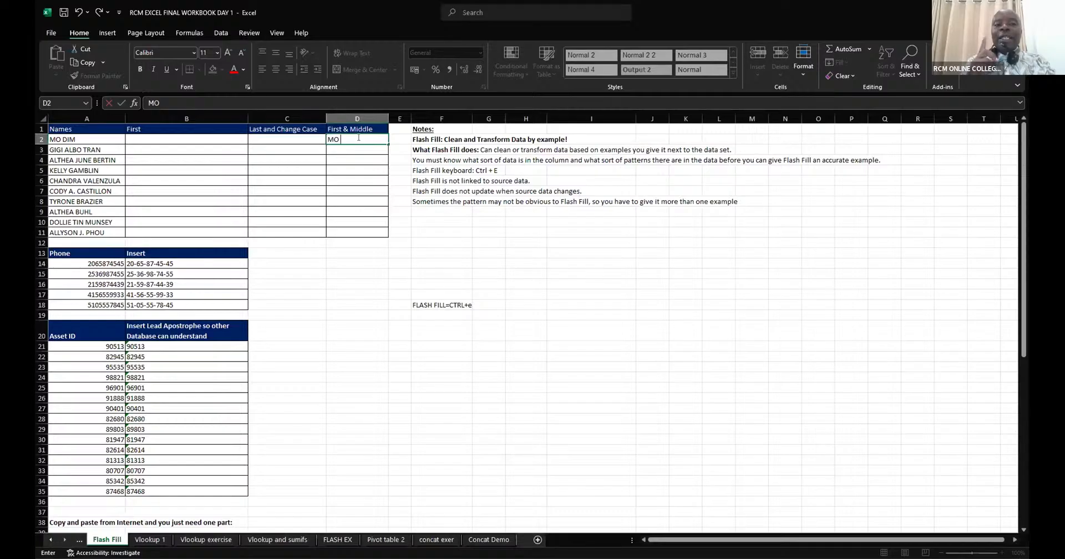
{"action": "type", "text": " DIM"}
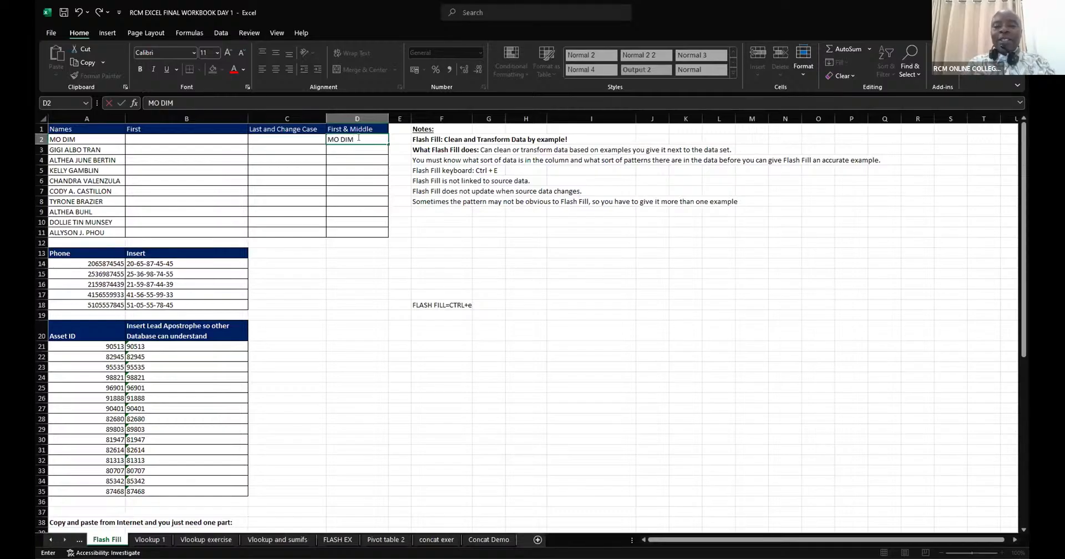
{"action": "key", "text": "Escape"}
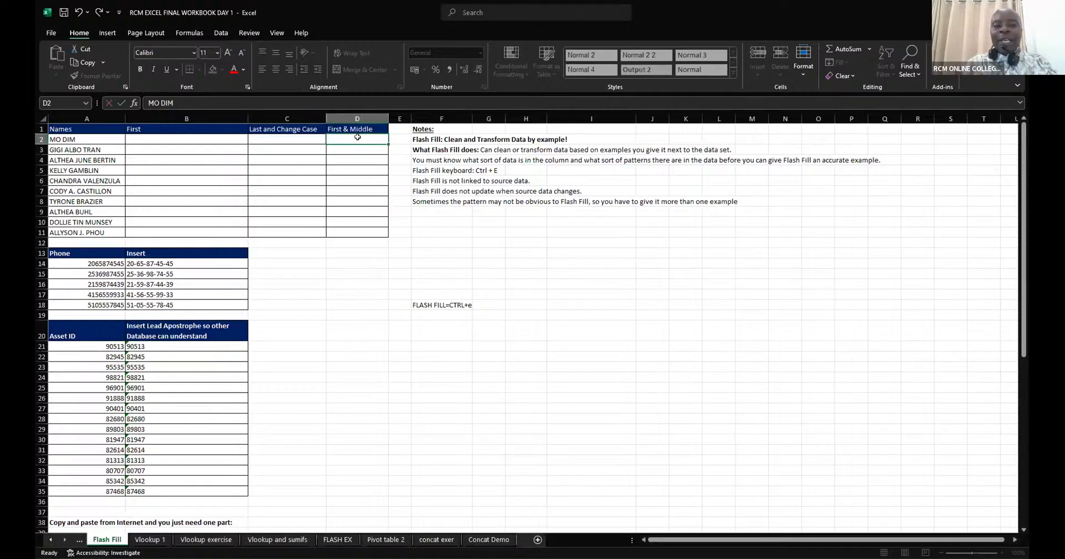
{"action": "key", "text": "ctrl+y"}
{"action": "key", "text": "ctrl+e"}
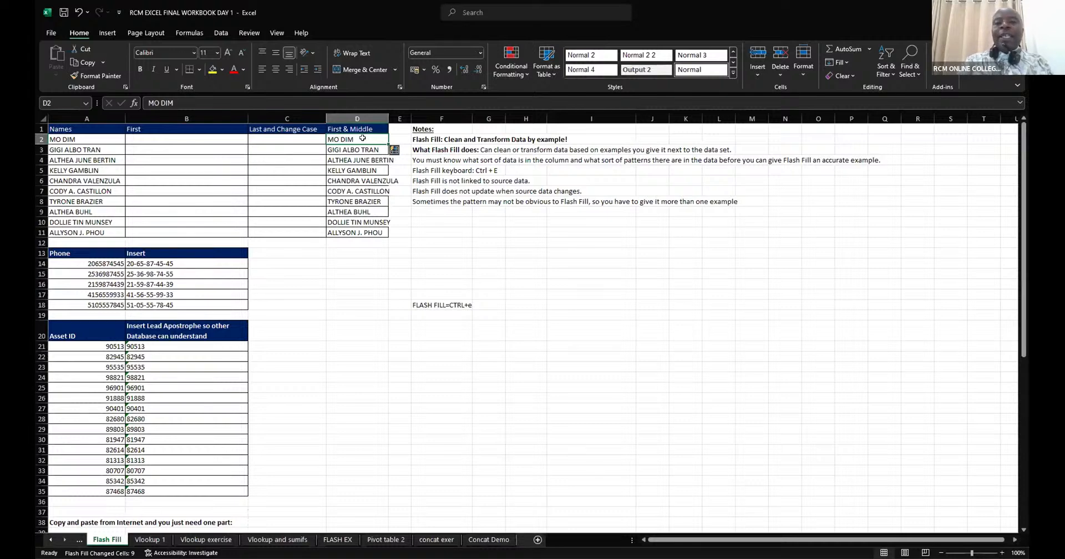
{"action": "key", "text": "ctrl+z"}
{"action": "key", "text": "BackSpace"}
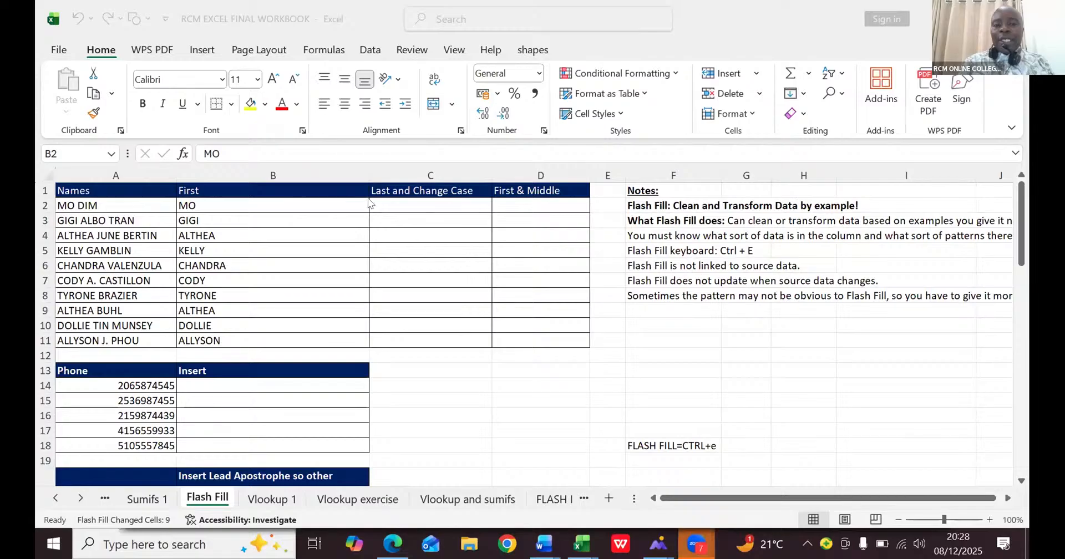
- In RCM EXCEL FINAL WORKBOOK, enter the last name from A2 in proper case in C2 and Flash Fill the Last and Change Case column
{"action": "left_click", "coordinate": [389, 203]}
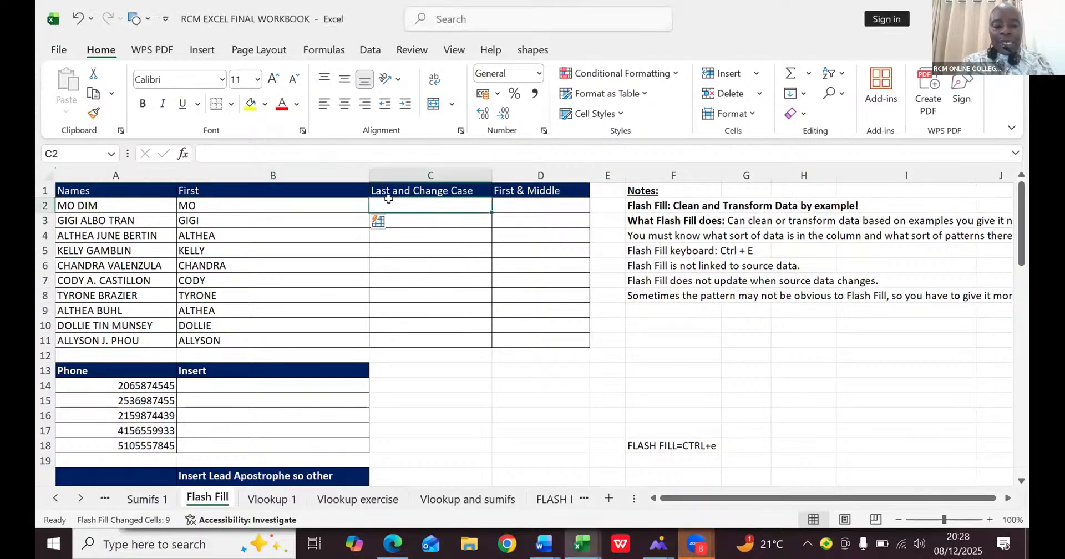
{"action": "double_click", "coordinate": [389, 202]}
{"action": "type", "text": "D"}
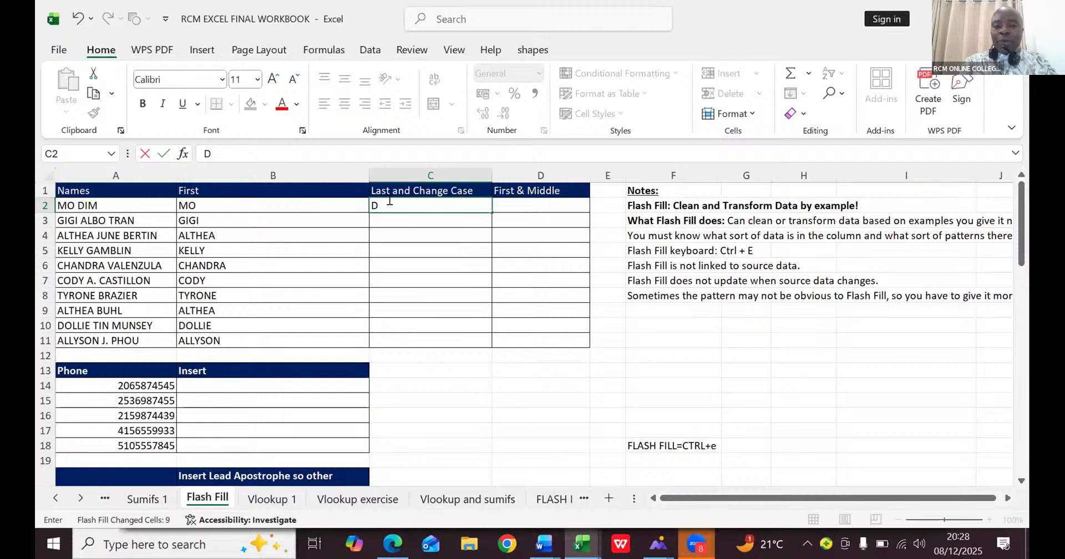
{"action": "type", "text": "im"}
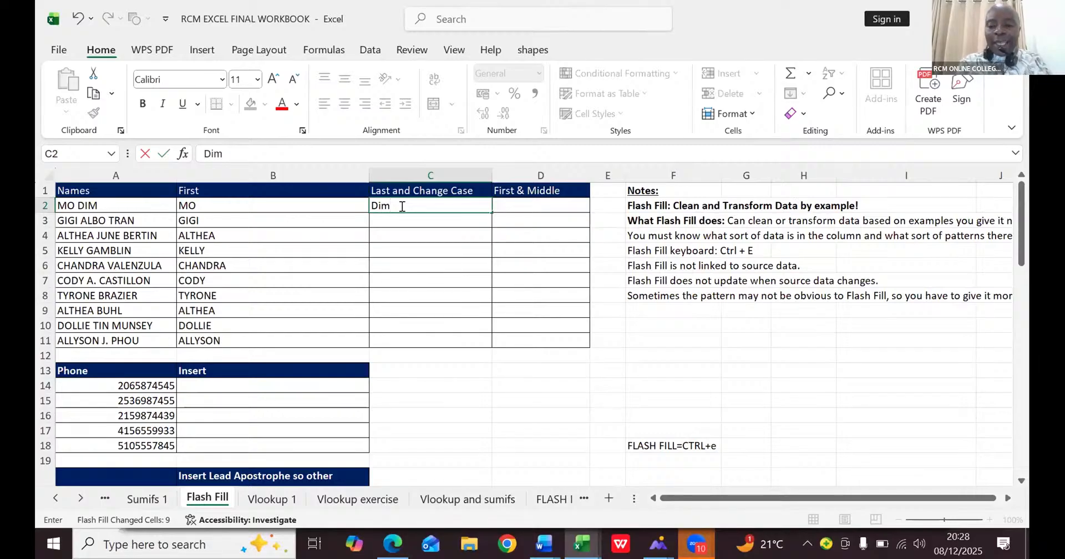
{"action": "key", "text": "ctrl+Return"}
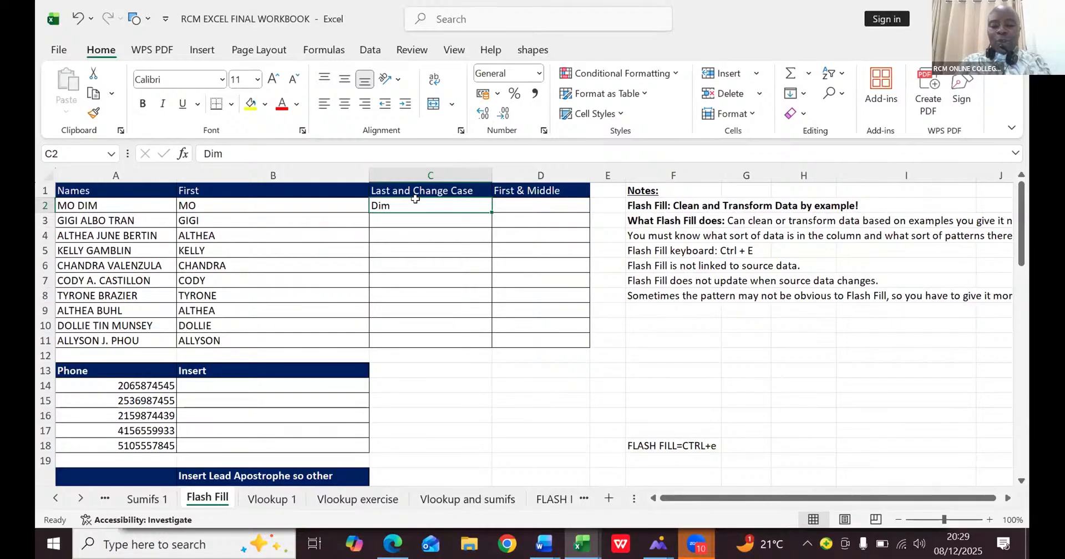
{"action": "key", "text": "ctrl+e"}
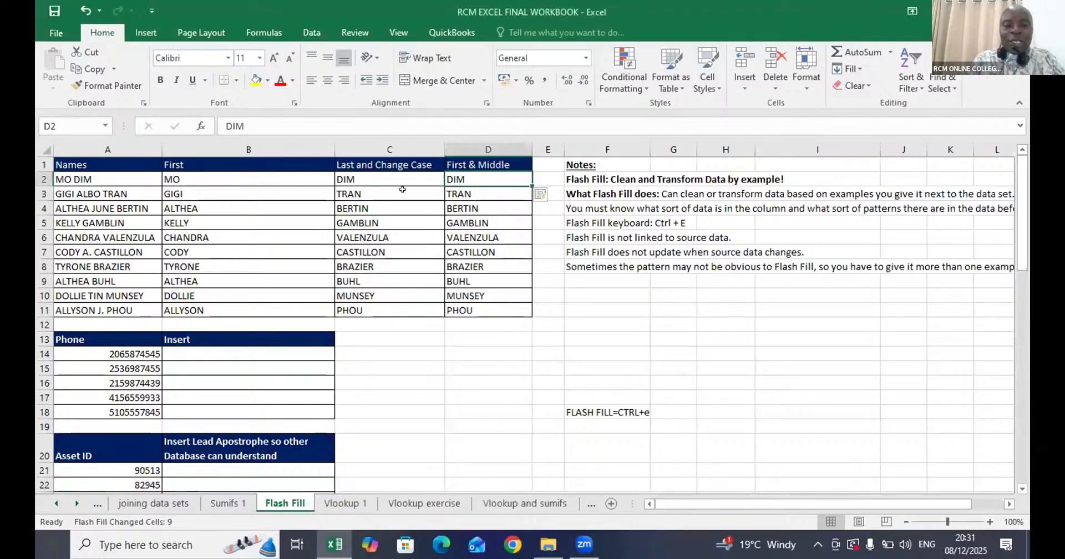
- Clear the Last and Change Case cells C2:C11 and the First & Middle cells D2:D11
{"action": "left_click_drag", "start_coordinate": [377, 179], "coordinate": [390, 312]}
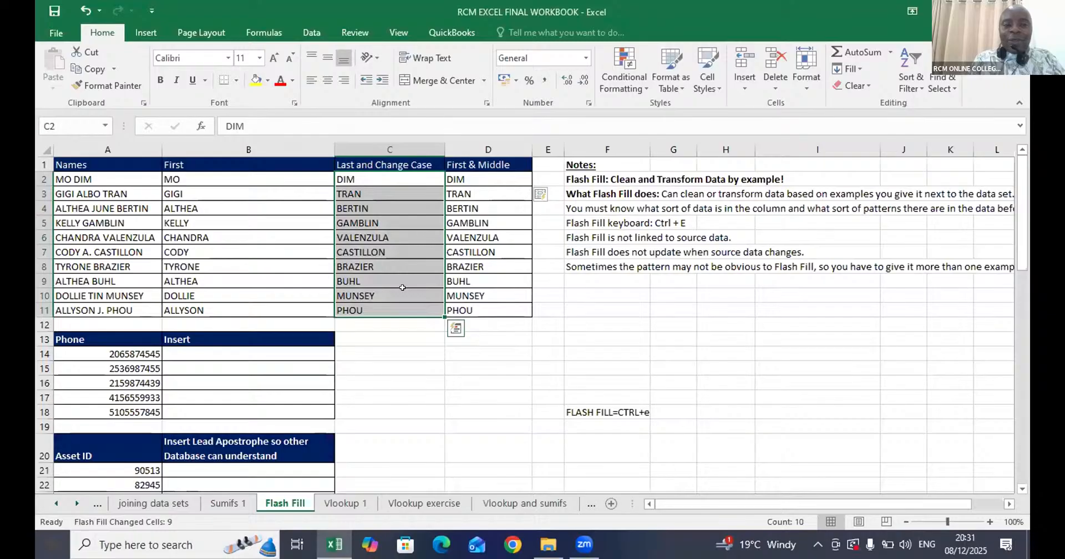
{"action": "key", "text": "Delete"}
{"action": "left_click_drag", "start_coordinate": [466, 179], "coordinate": [460, 310]}
{"action": "key", "text": "Delete"}
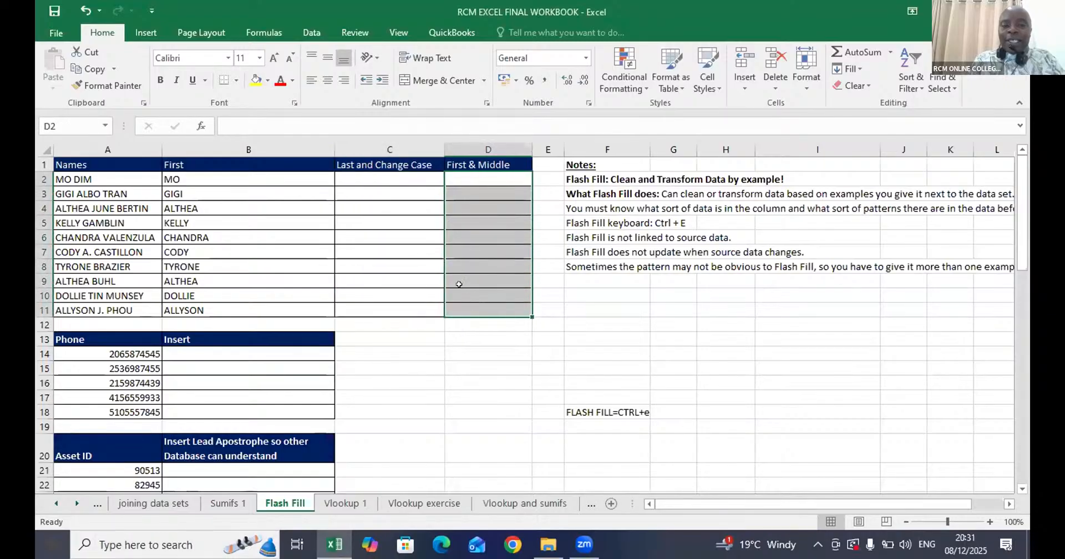
- Enter the last name from A2 in proper case in C2 and Flash Fill the Last and Change Case column
{"action": "left_click", "coordinate": [391, 241]}
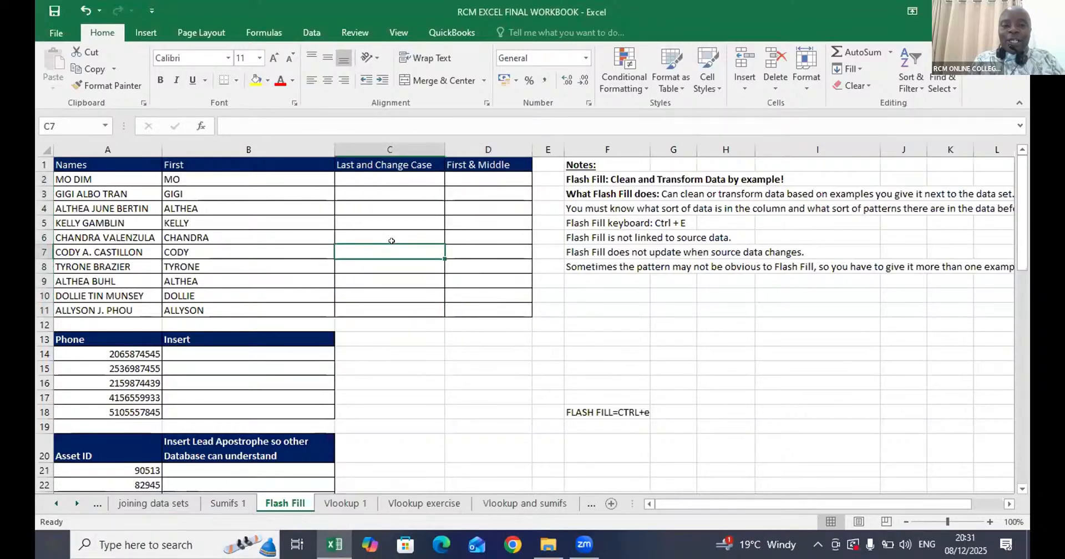
{"action": "left_click", "coordinate": [369, 179]}
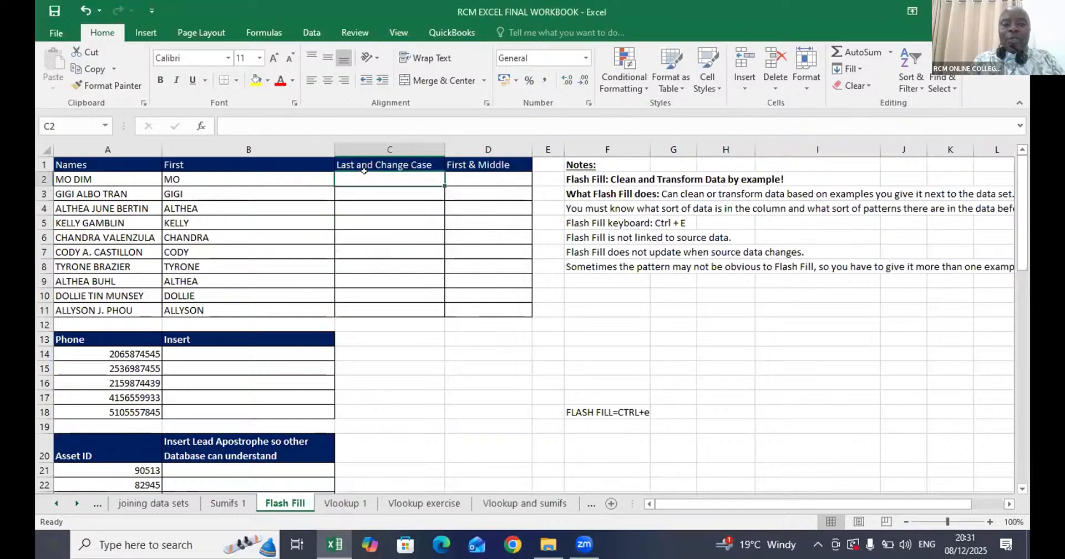
{"action": "type", "text": "DIM"}
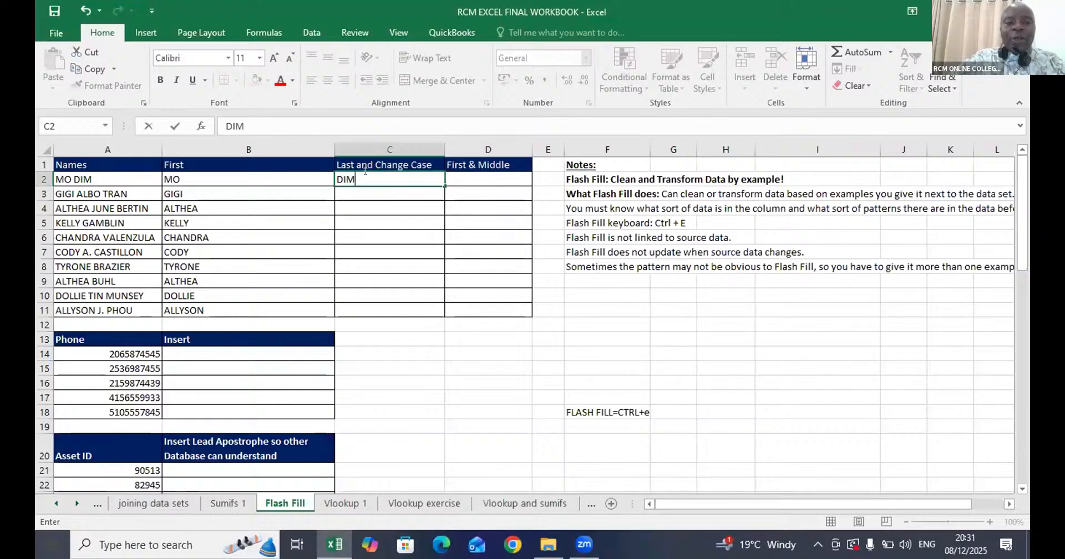
{"action": "key", "text": "BackSpace"}
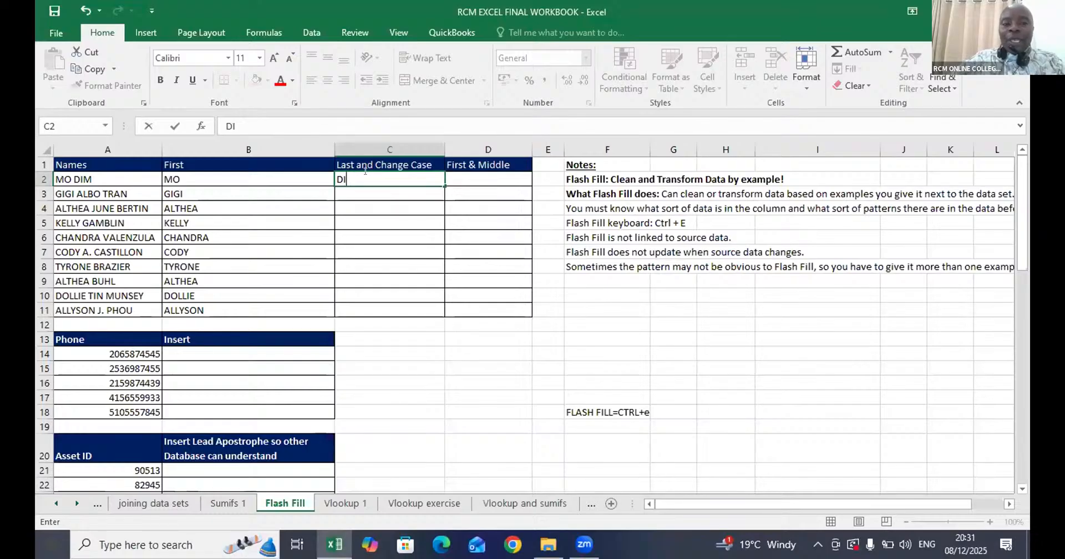
{"action": "type", "text": "im"}
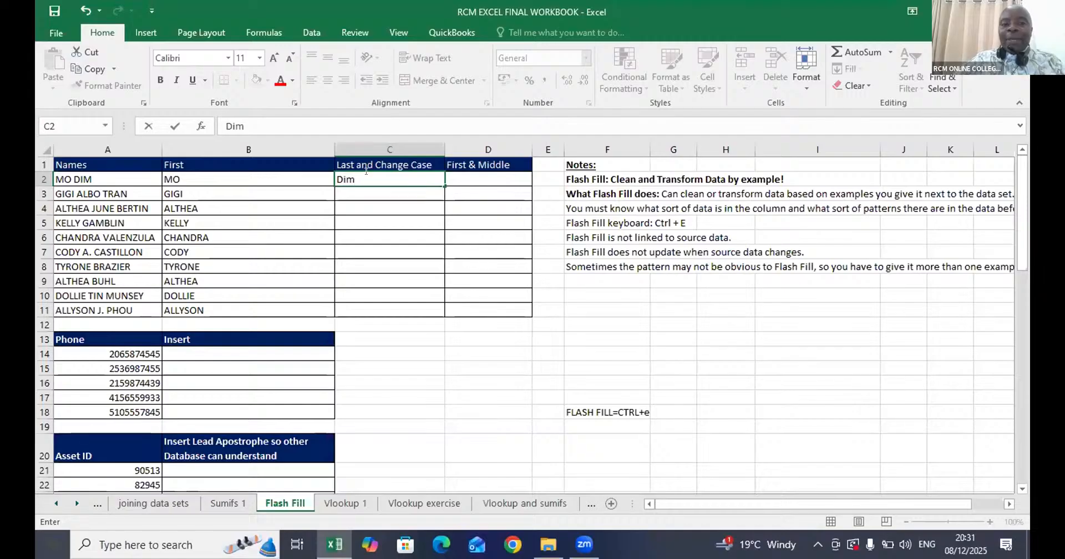
{"action": "key", "text": "ctrl+Return"}
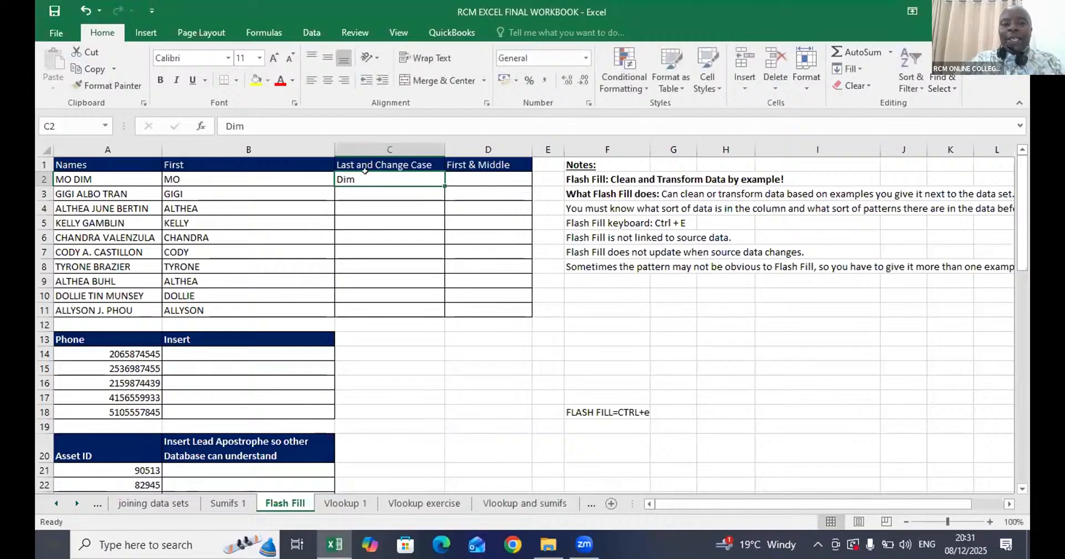
{"action": "key", "text": "ctrl+e"}
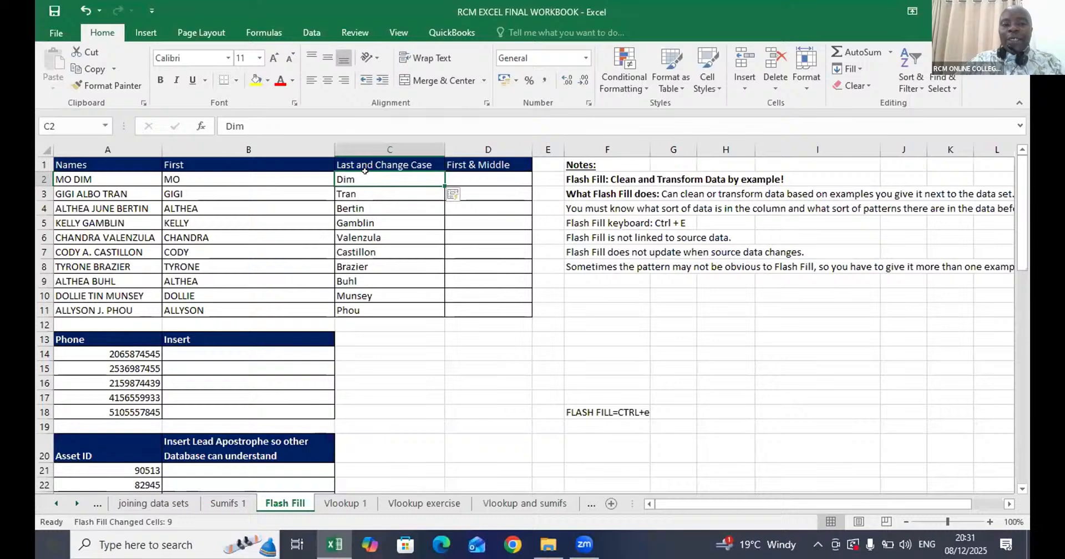
- Enter the last name from A2 in proper case in D2 and Flash Fill the First & Middle column
{"action": "left_click", "coordinate": [506, 179]}
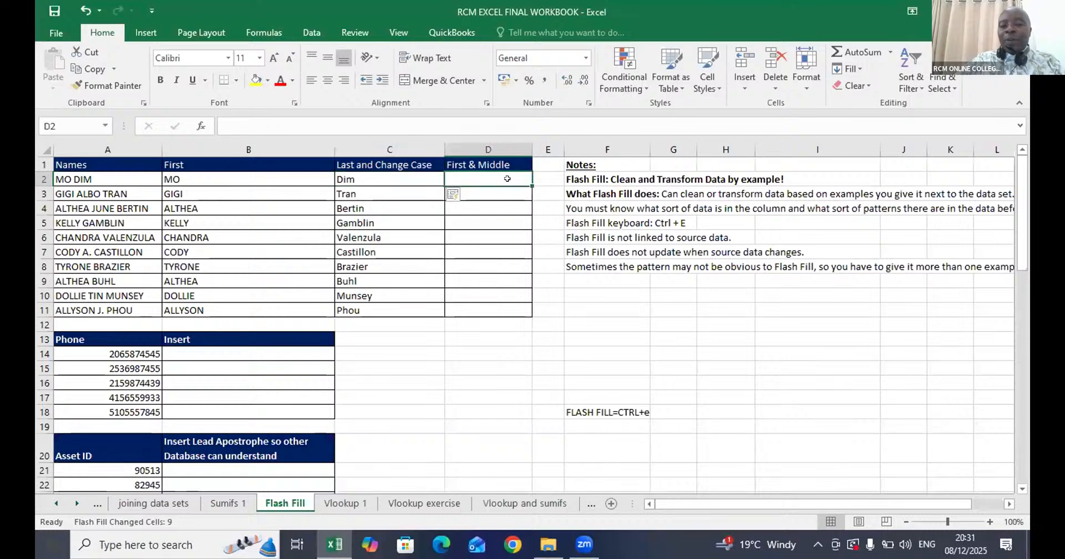
{"action": "type", "text": "D"}
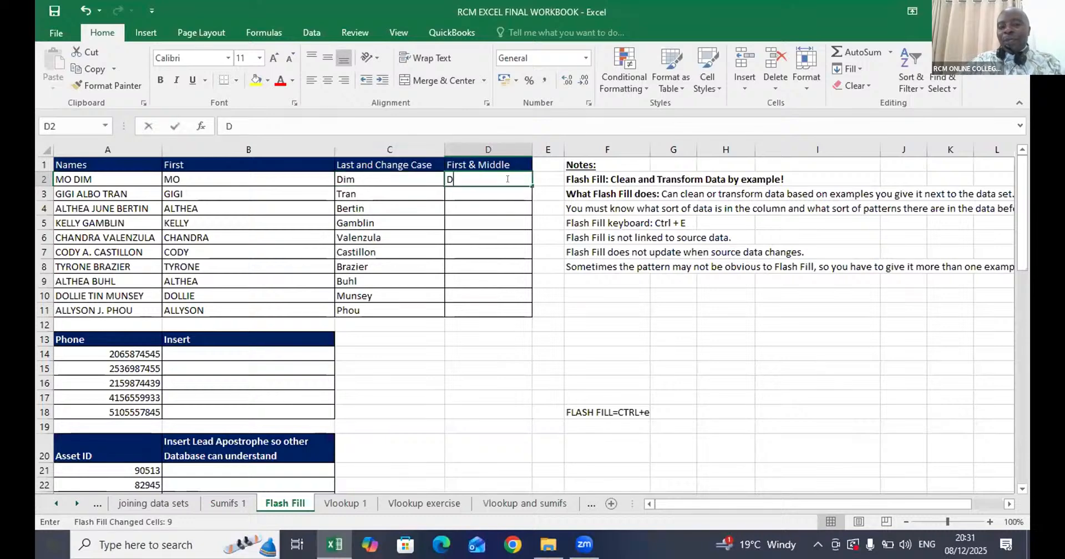
{"action": "type", "text": "im"}
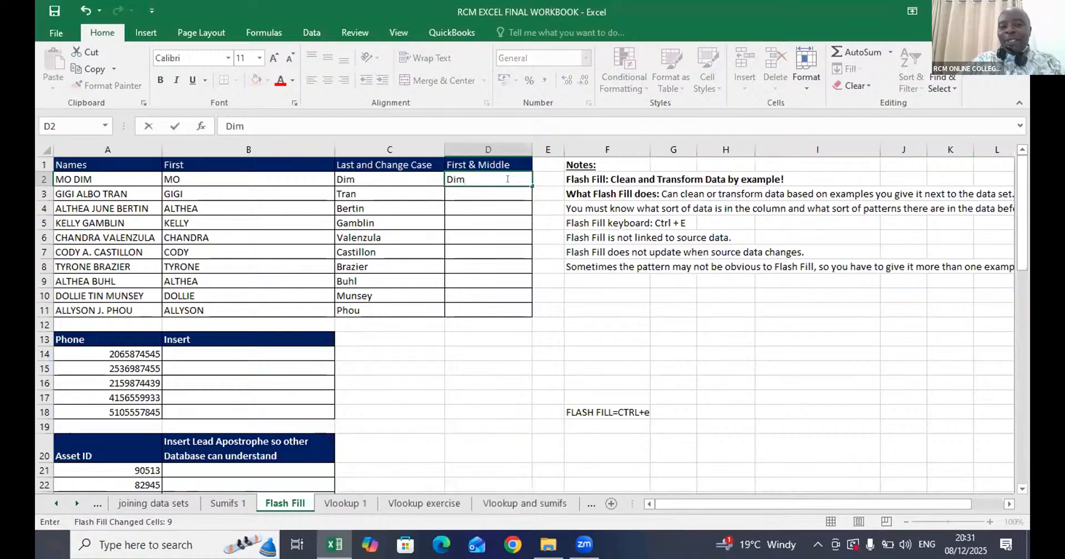
{"action": "key", "text": "ctrl+Return"}
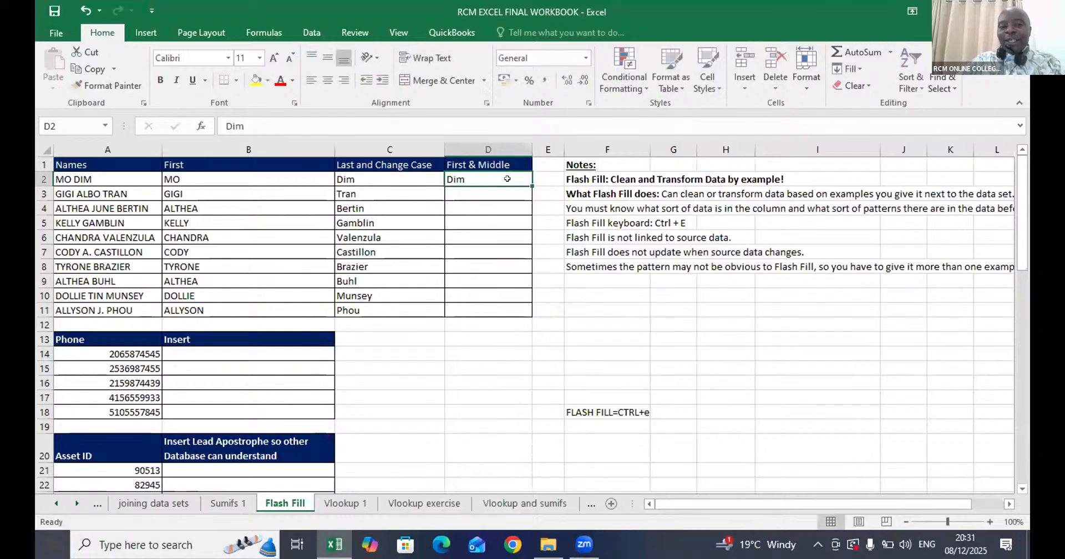
{"action": "key", "text": "ctrl+e"}
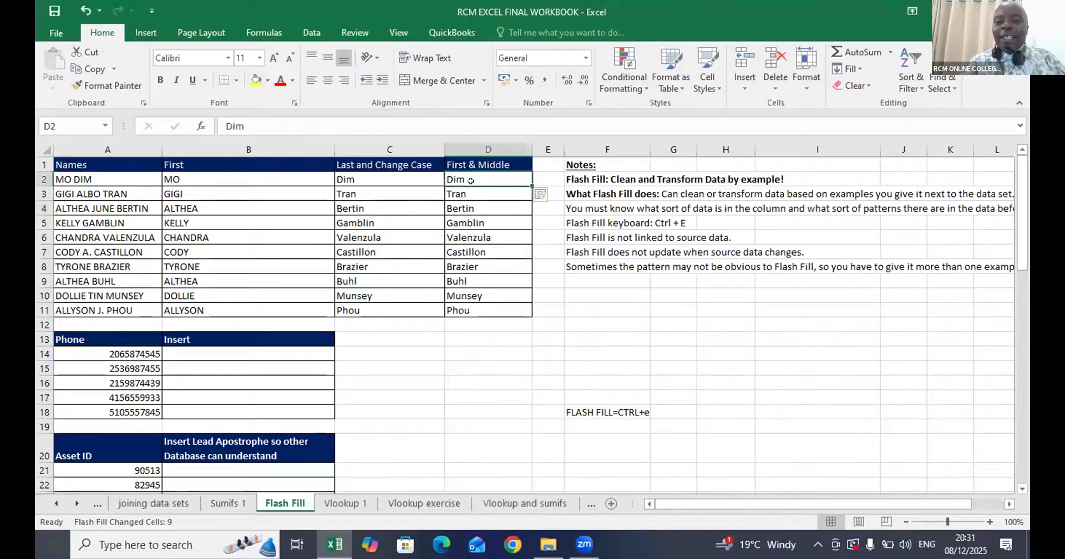
{"action": "left_click_drag", "start_coordinate": [470, 193], "coordinate": [470, 281]}
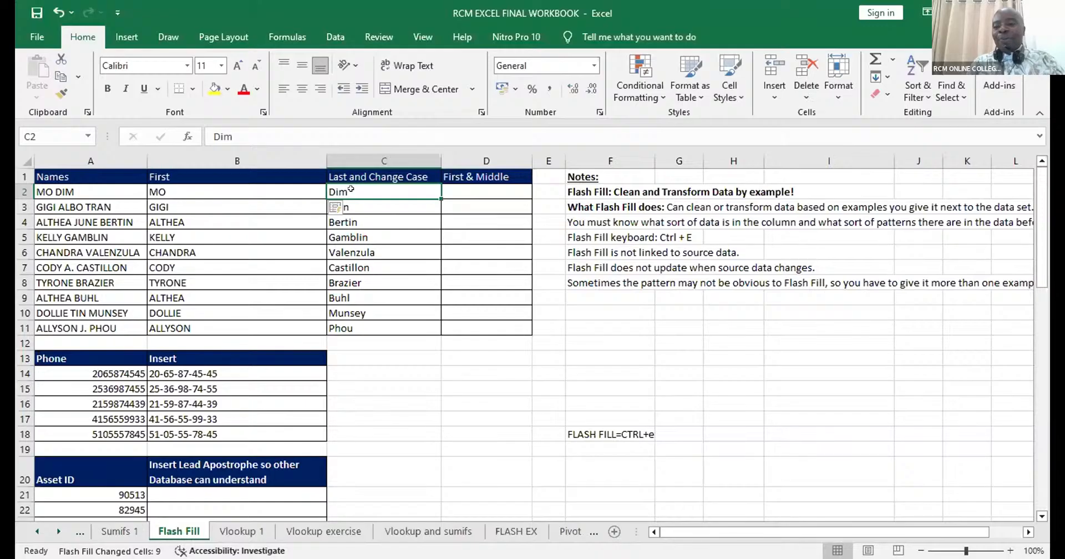
- Clear C2:C11, then re-enter A2's last name in proper case in C2 and Flash Fill the column again
{"action": "left_click_drag", "start_coordinate": [356, 188], "coordinate": [337, 332]}
{"action": "key", "text": "Delete"}
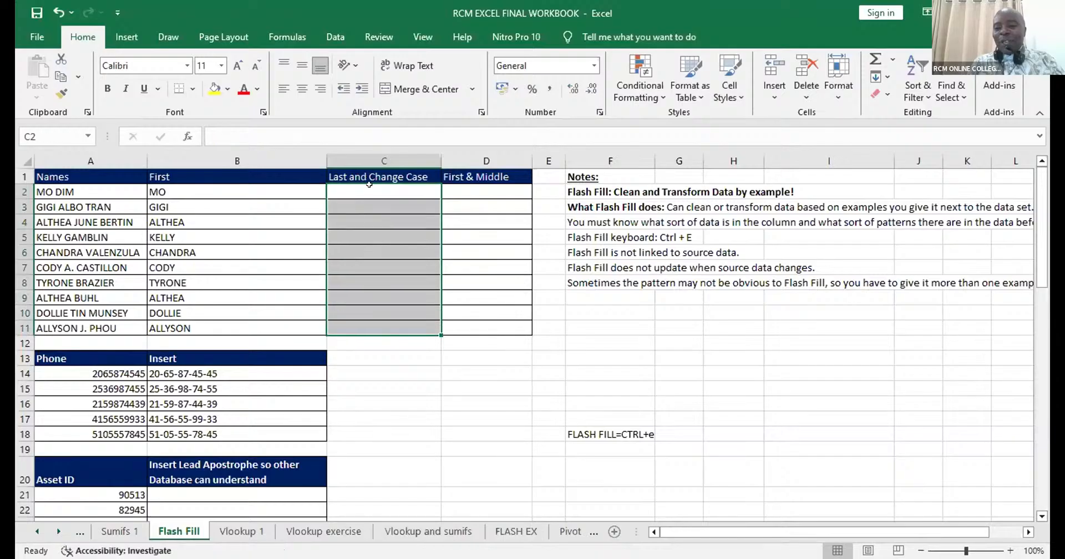
{"action": "left_click", "coordinate": [362, 187]}
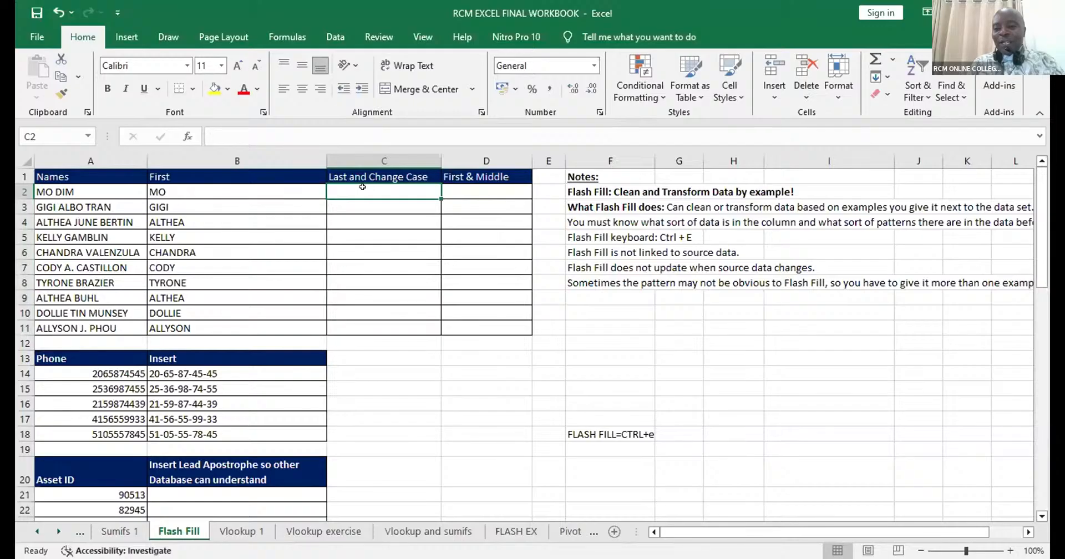
{"action": "type", "text": "Dim"}
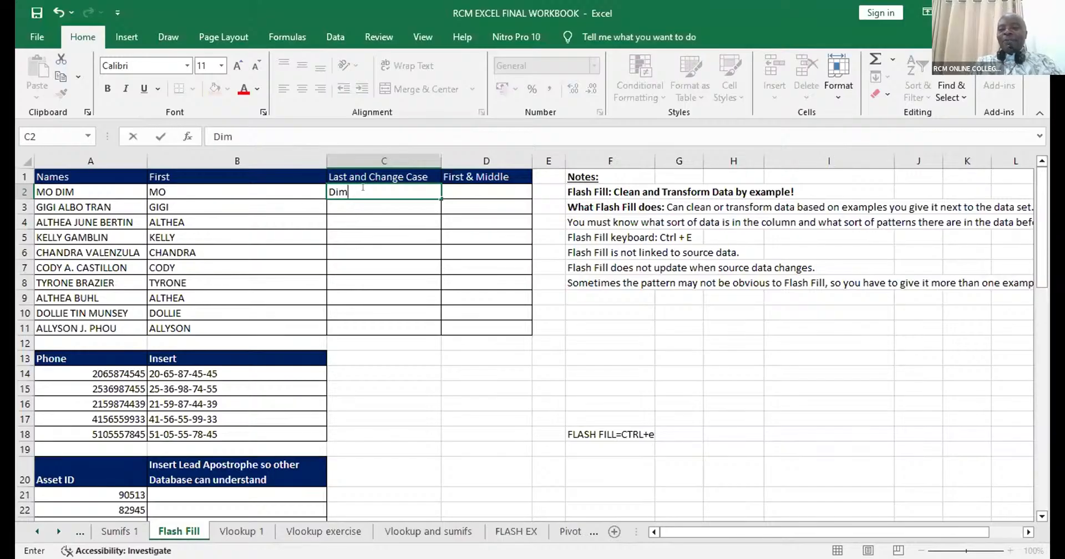
{"action": "key", "text": "ctrl+Return"}
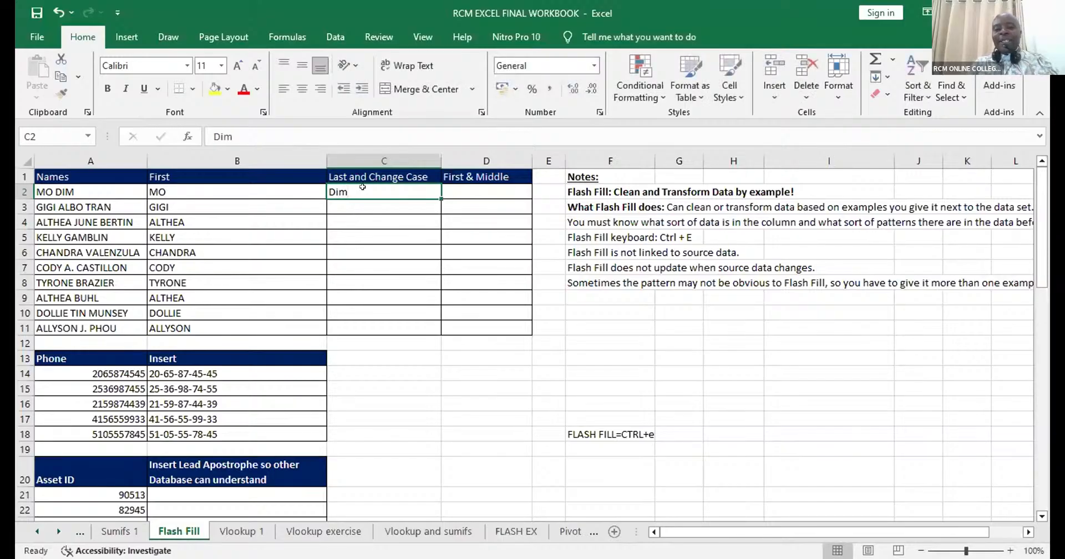
{"action": "key", "text": "ctrl+e"}
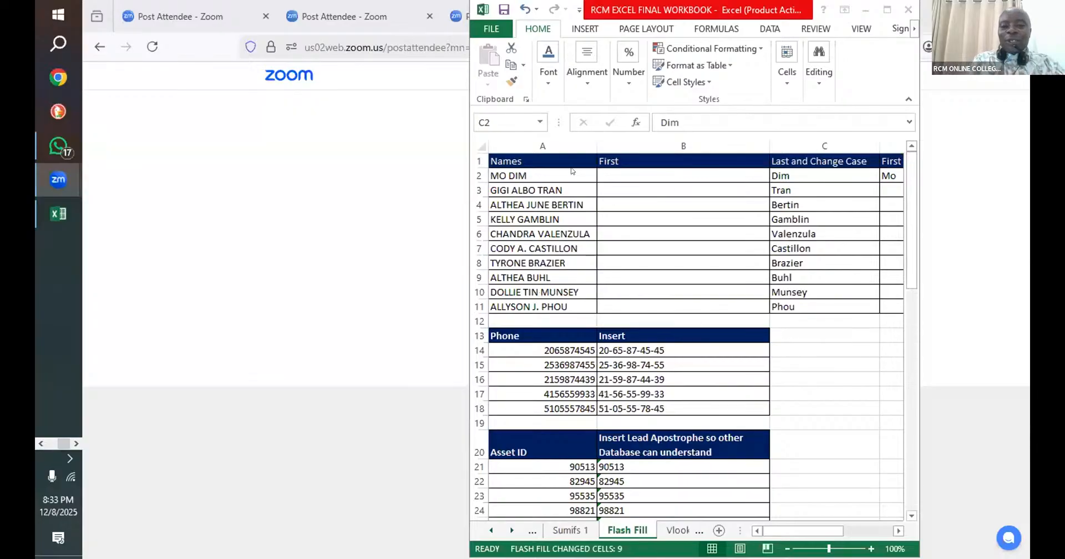
- Enter the first name from A2 in capitals in B2 and try to Flash Fill the First column
{"action": "left_click", "coordinate": [625, 173]}
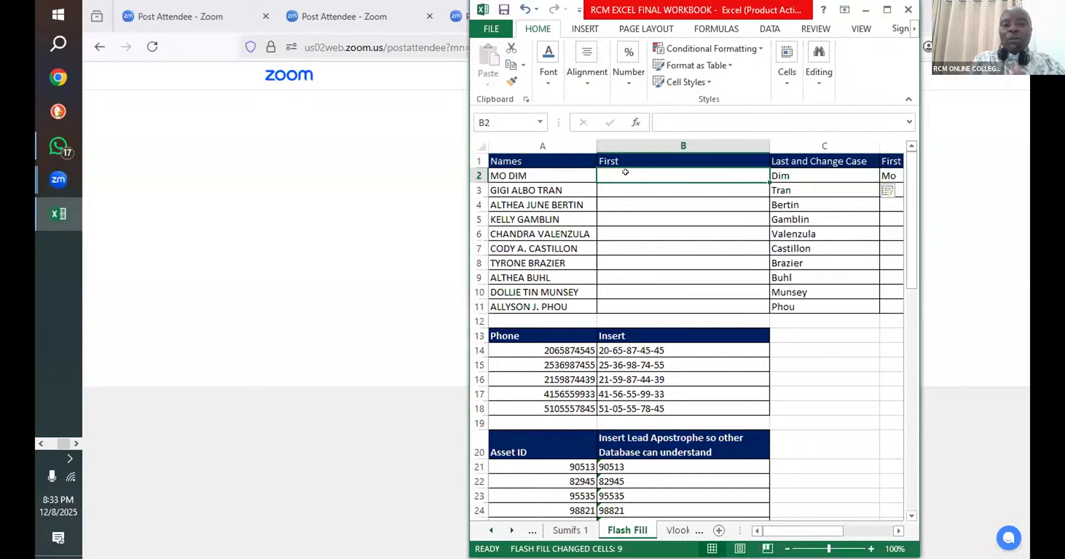
{"action": "type", "text": "M"}
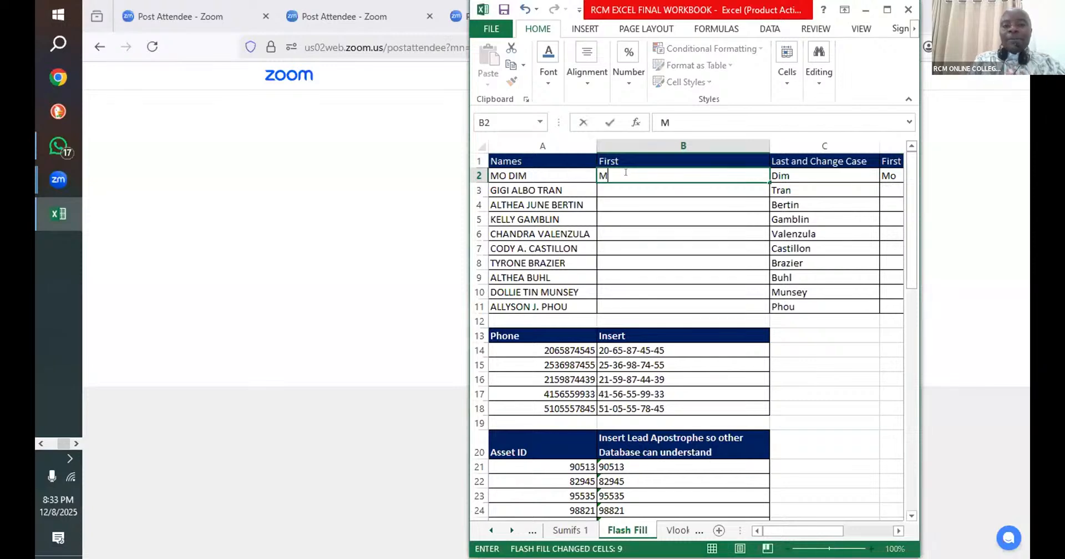
{"action": "type", "text": "o"}
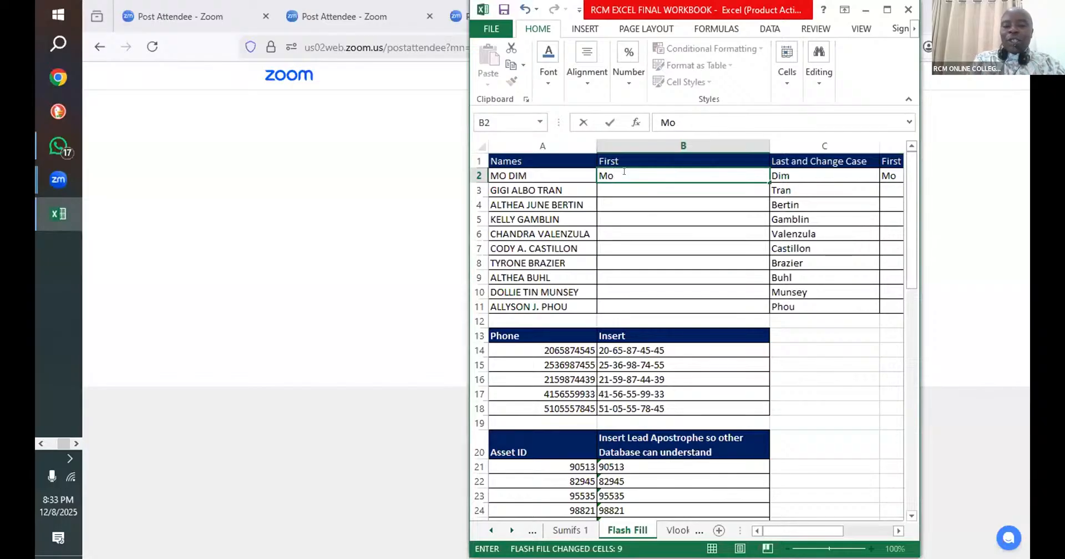
{"action": "key", "text": "BackSpace"}
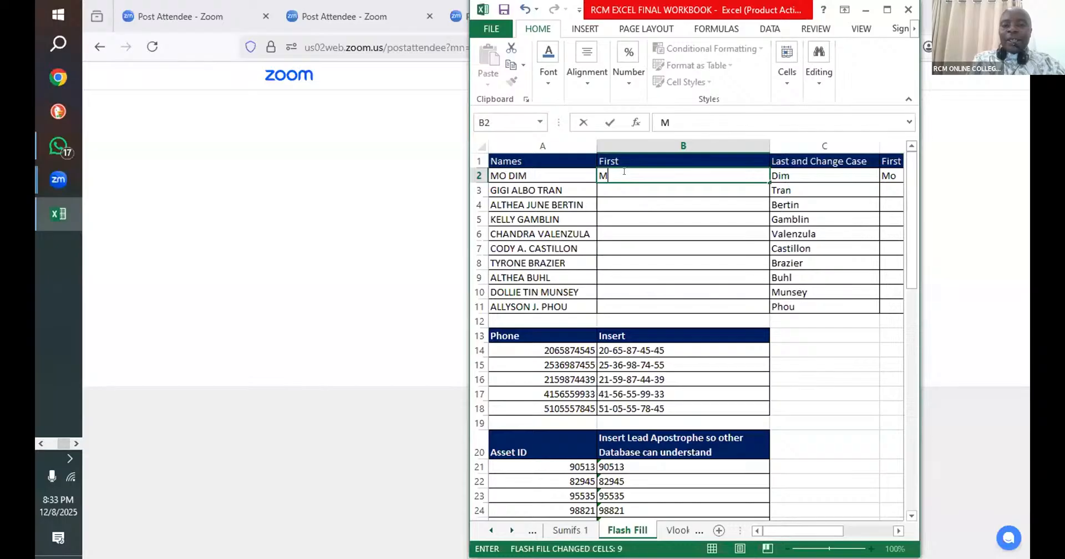
{"action": "type", "text": "O"}
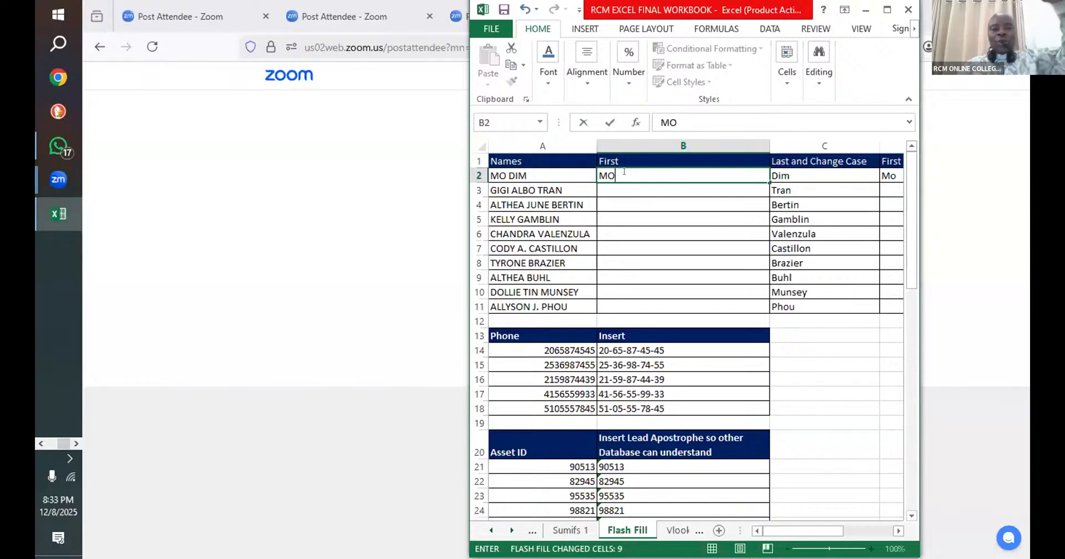
{"action": "key", "text": "ctrl+Return"}
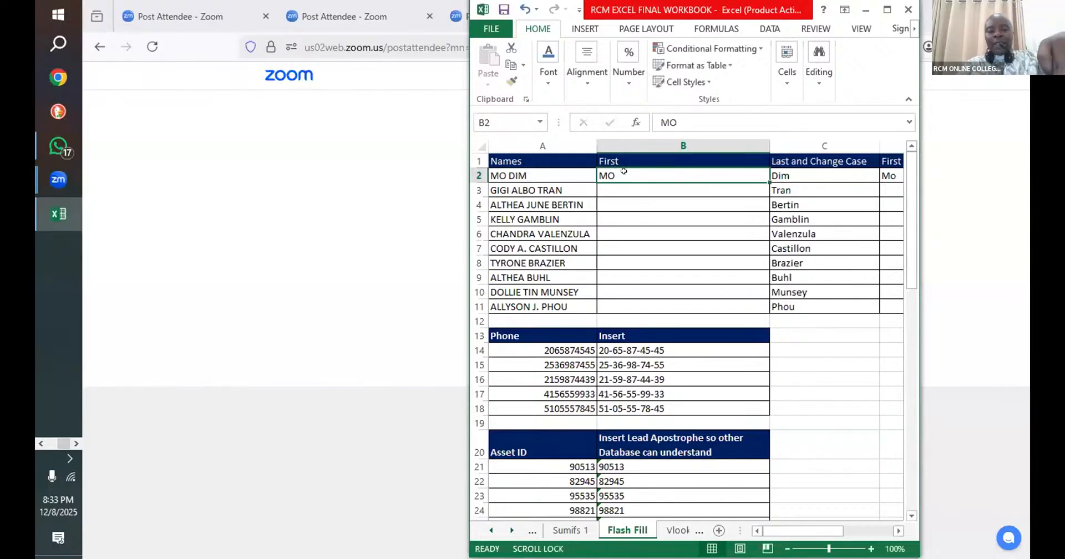
{"action": "key", "text": "ctrl+e"}
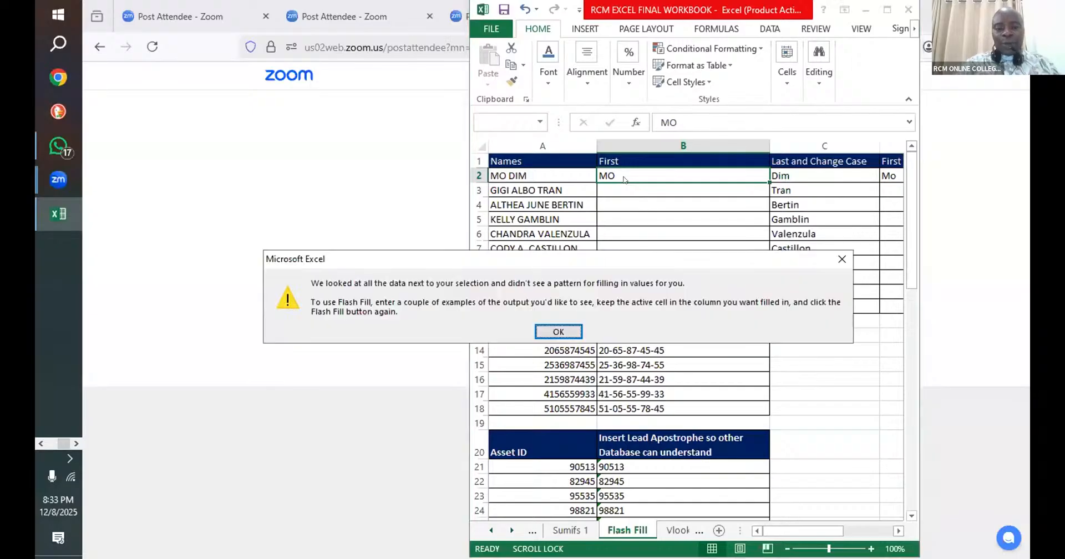
{"action": "left_click", "coordinate": [555, 331]}
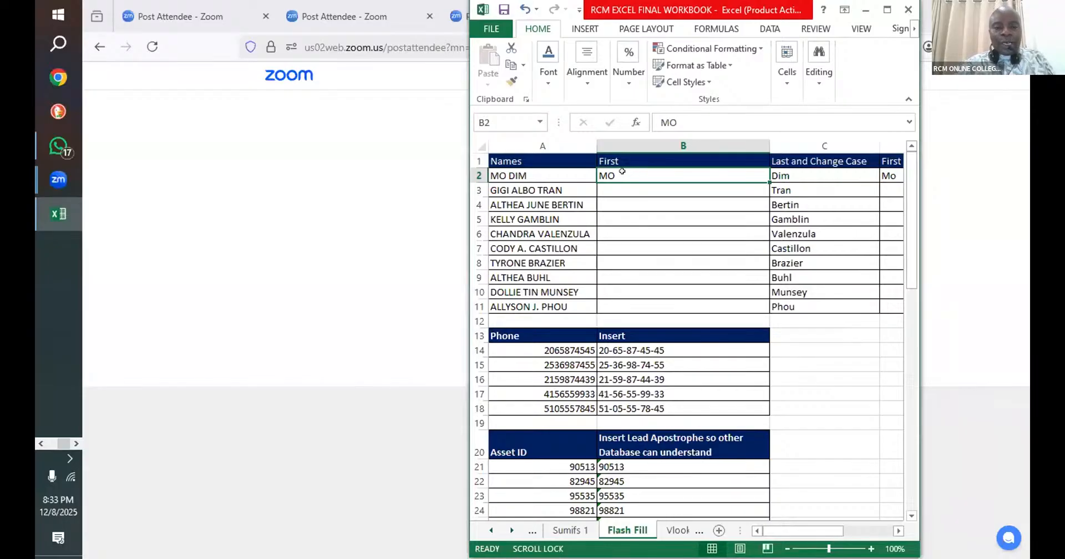
- Retry Flash Fill on the First column, twice from B2 and once from the empty cell B3
{"action": "key", "text": "Return"}
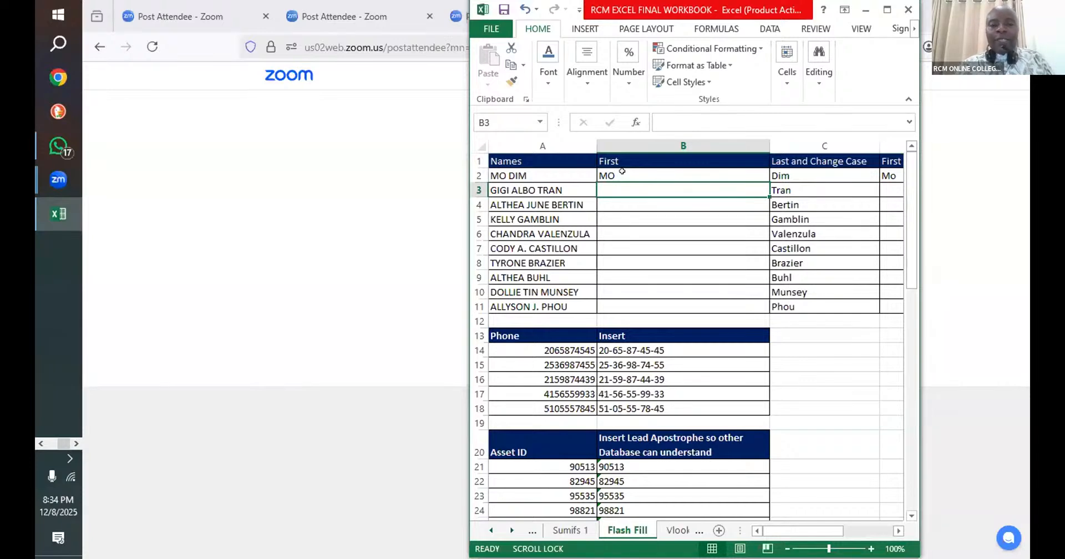
{"action": "left_click", "coordinate": [622, 169]}
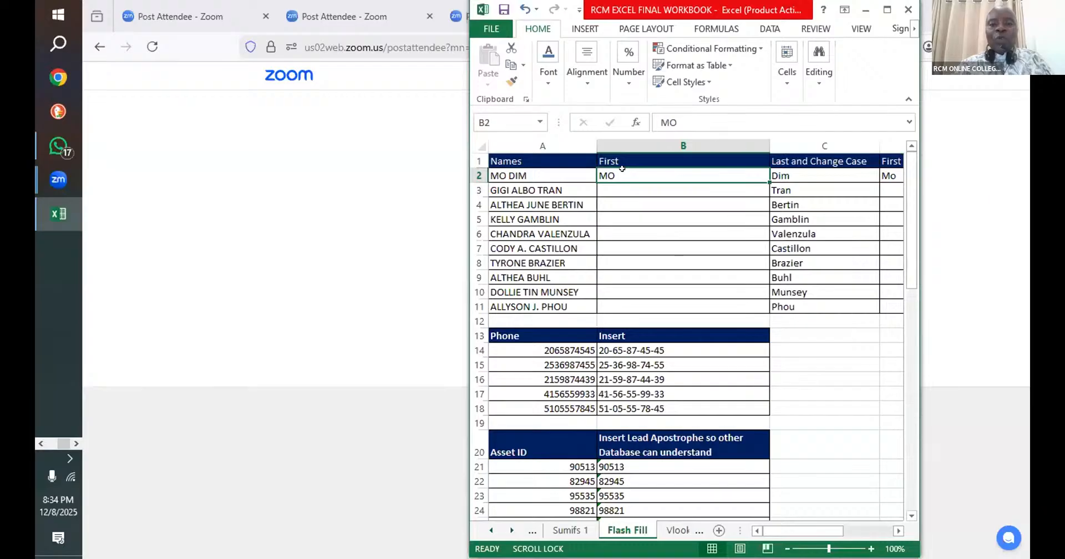
{"action": "key", "text": "ctrl+e"}
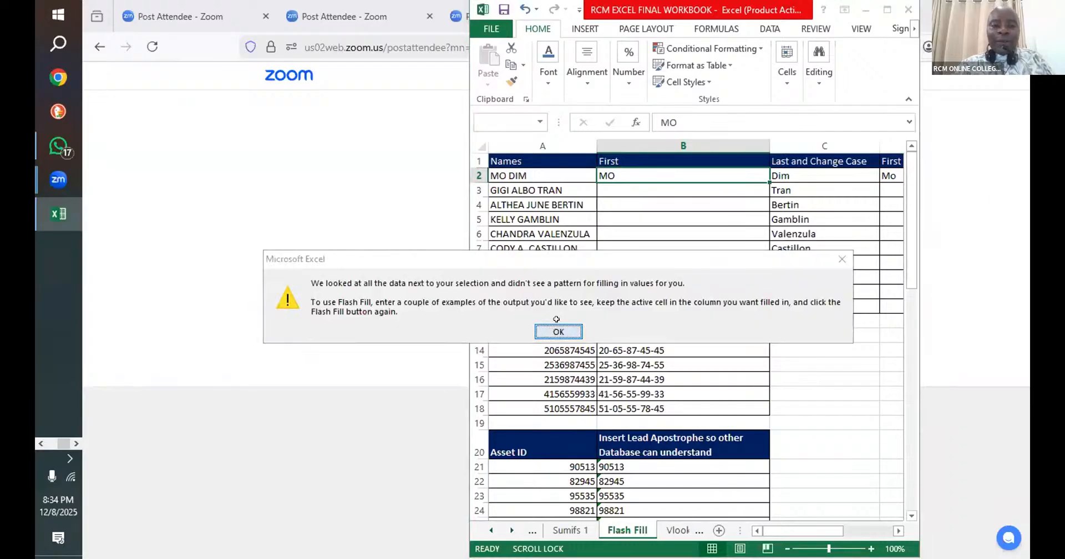
{"action": "left_click", "coordinate": [557, 331]}
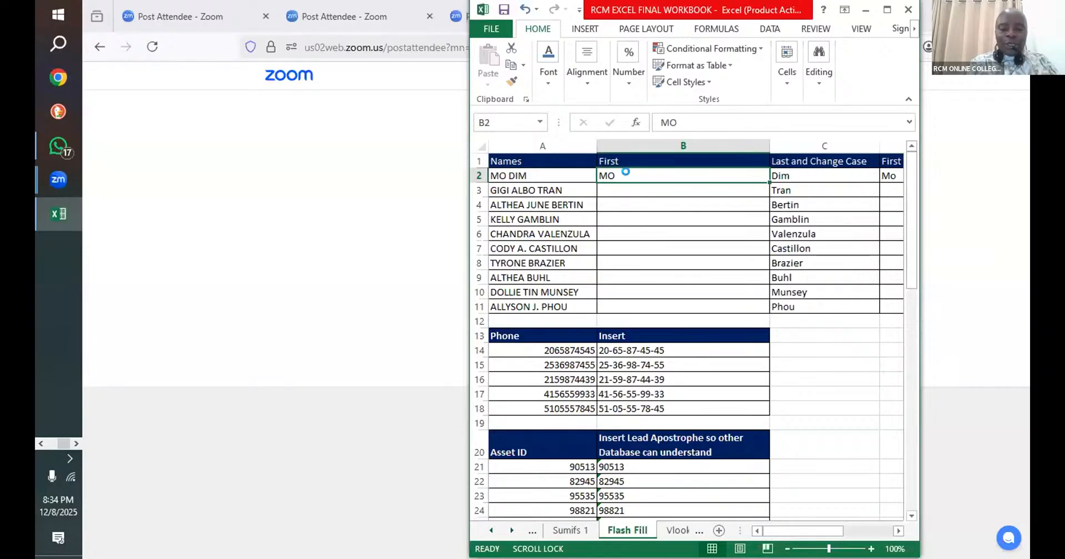
{"action": "key", "text": "ctrl+e"}
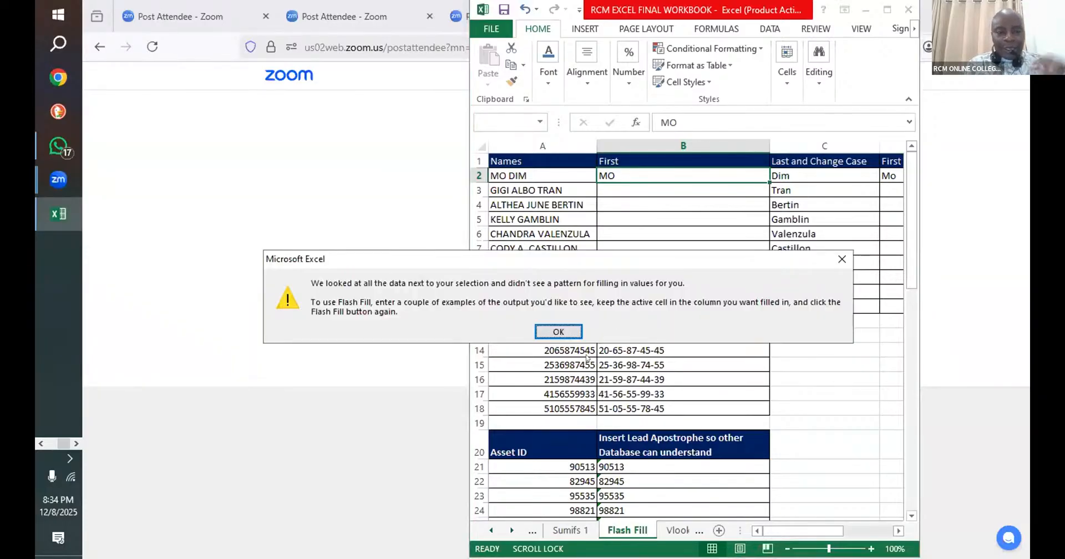
{"action": "left_click", "coordinate": [559, 331]}
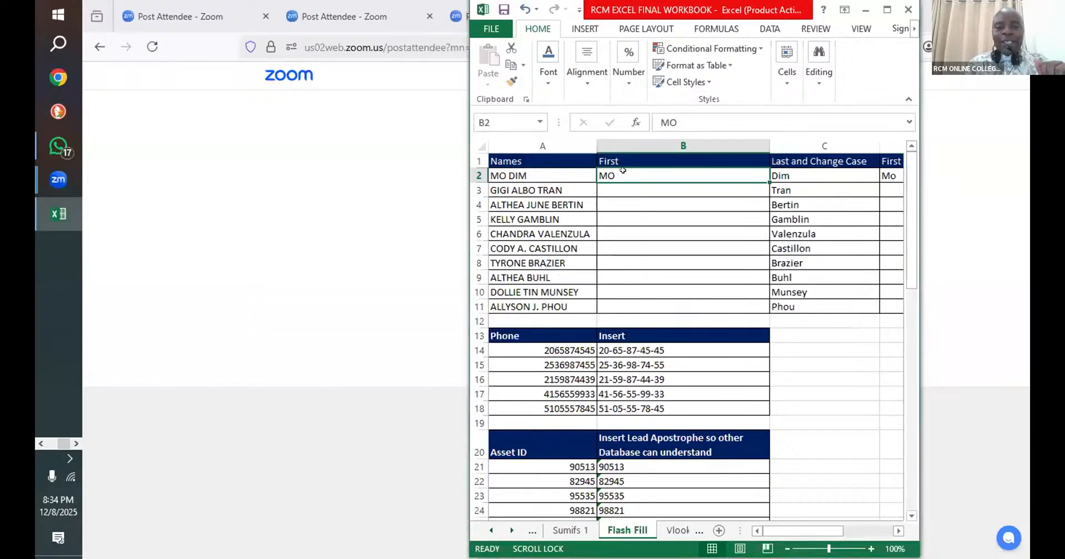
{"action": "key", "text": "Return"}
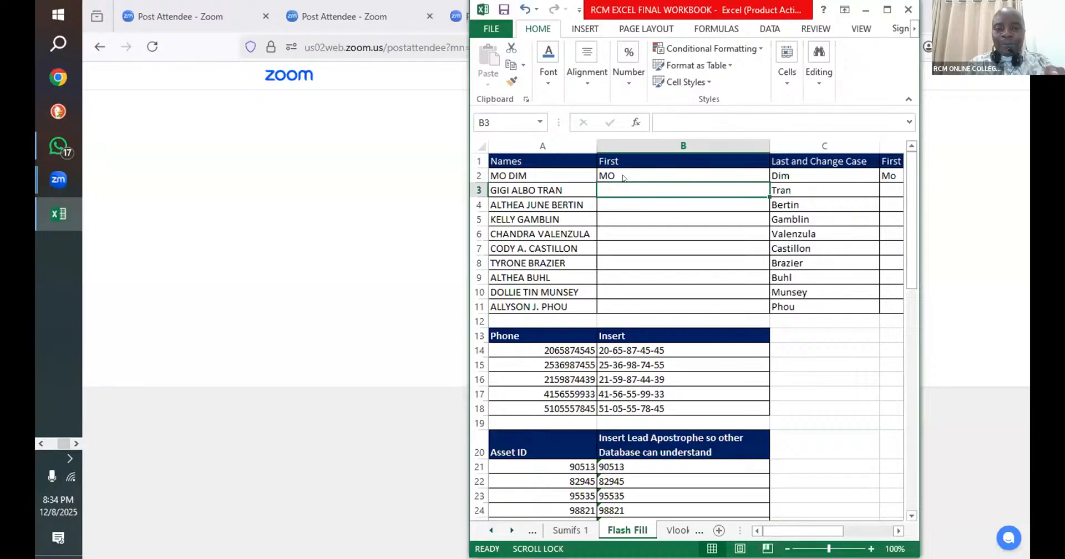
{"action": "key", "text": "ctrl+e"}
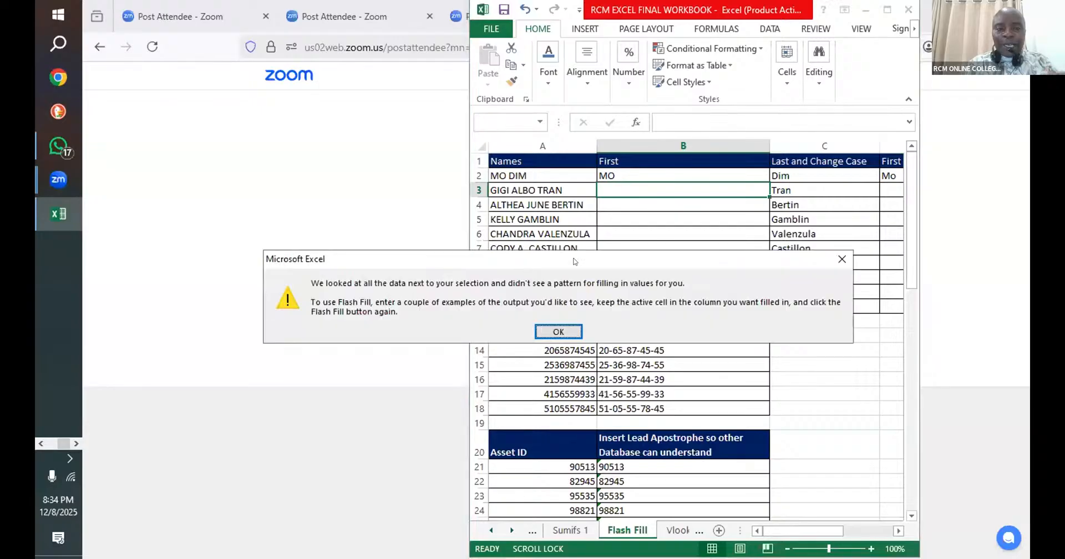
{"action": "left_click", "coordinate": [565, 330]}
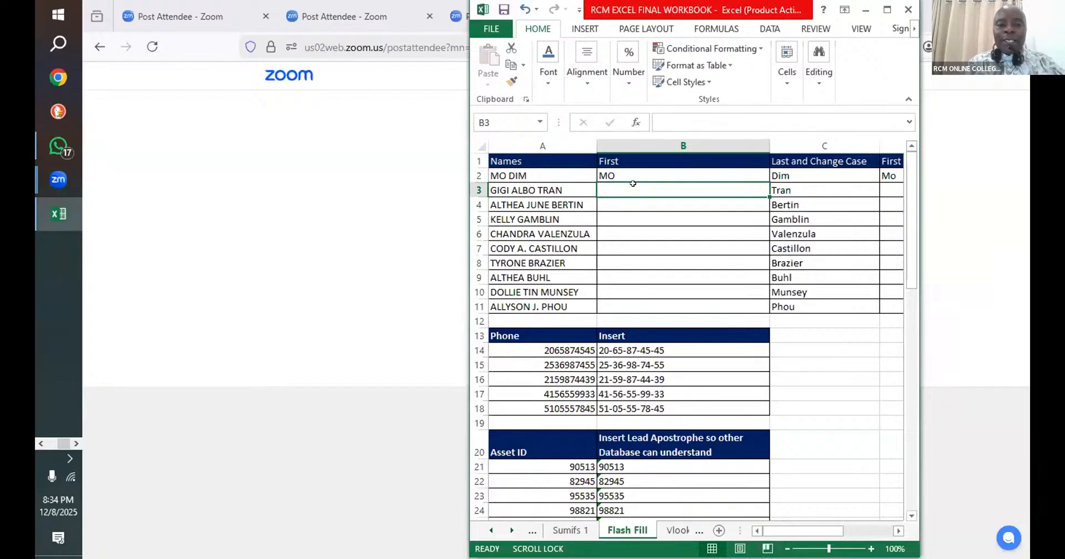
- Enter the first name from A3 in capitals in B3 and Flash Fill the First column
{"action": "type", "text": "gi"}
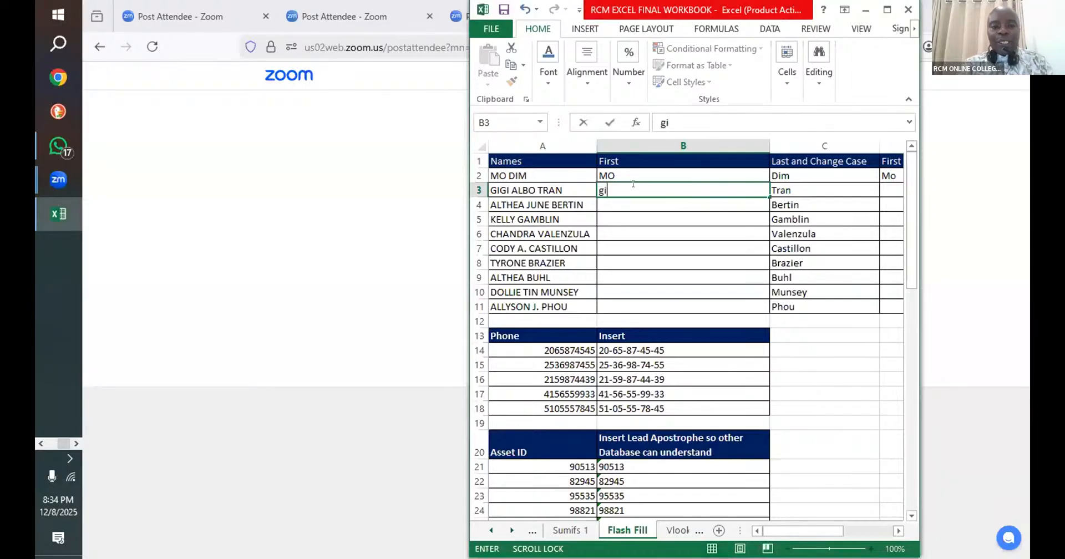
{"action": "type", "text": "gi"}
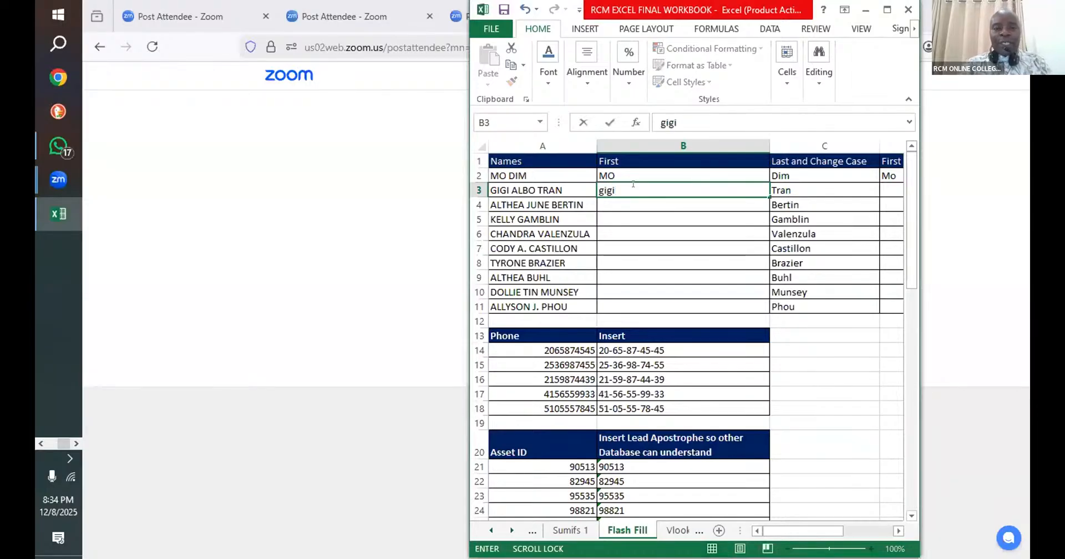
{"action": "key", "text": "BackSpace"}
{"action": "key", "text": "BackSpace"}
{"action": "key", "text": "BackSpace"}
{"action": "key", "text": "BackSpace"}
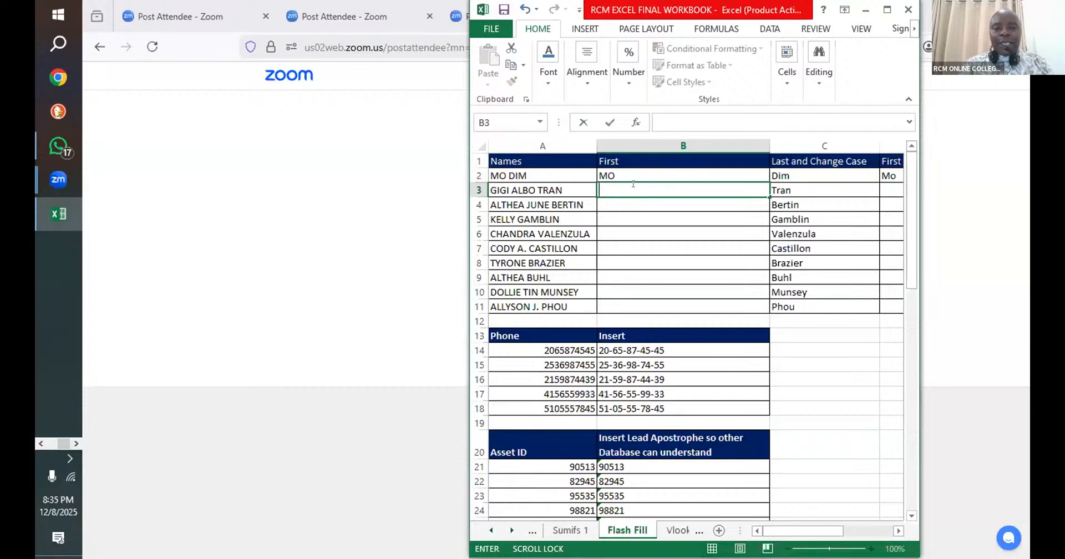
{"action": "type", "text": "GI"}
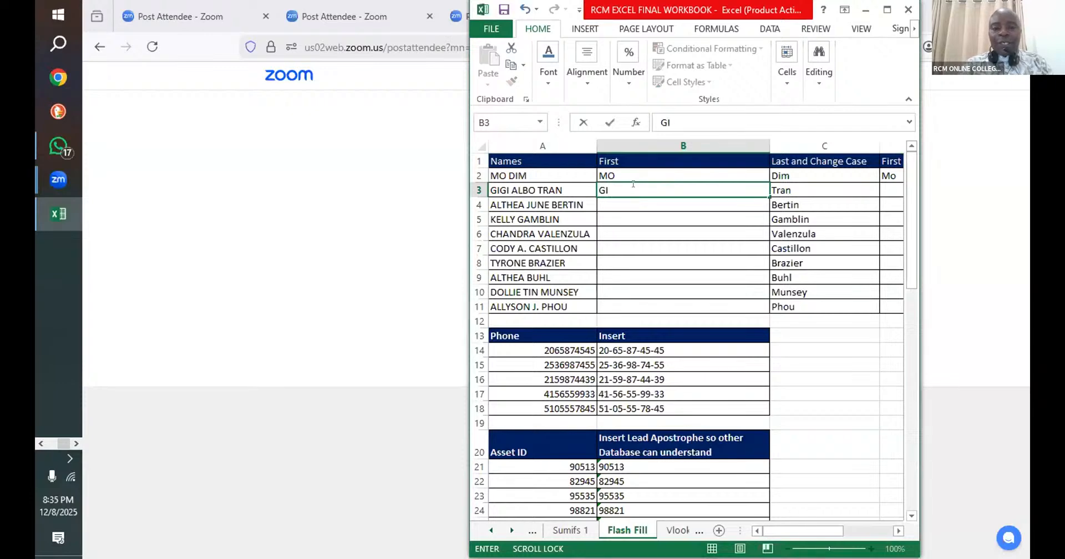
{"action": "type", "text": "GI"}
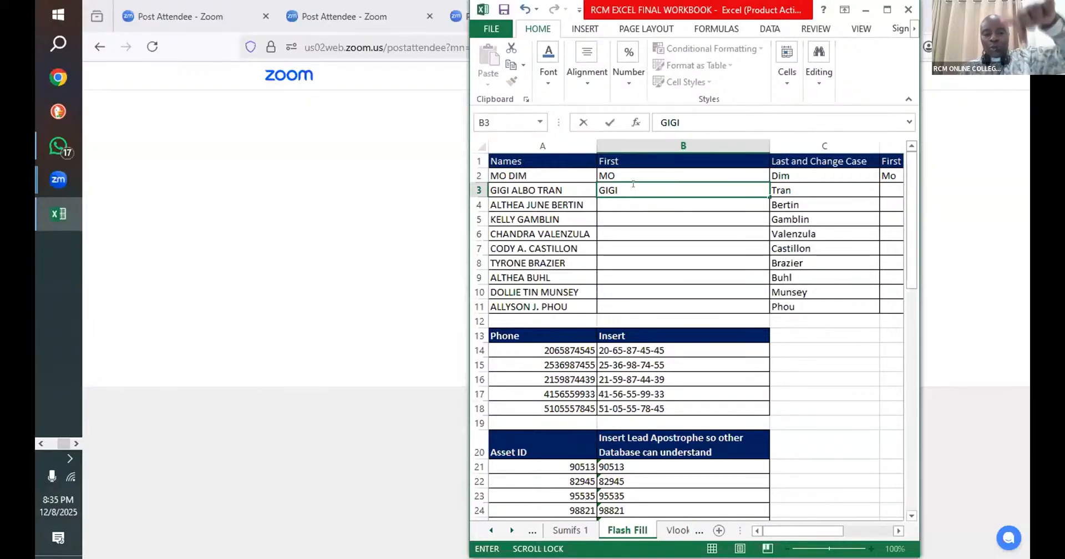
{"action": "key", "text": "ctrl+Return"}
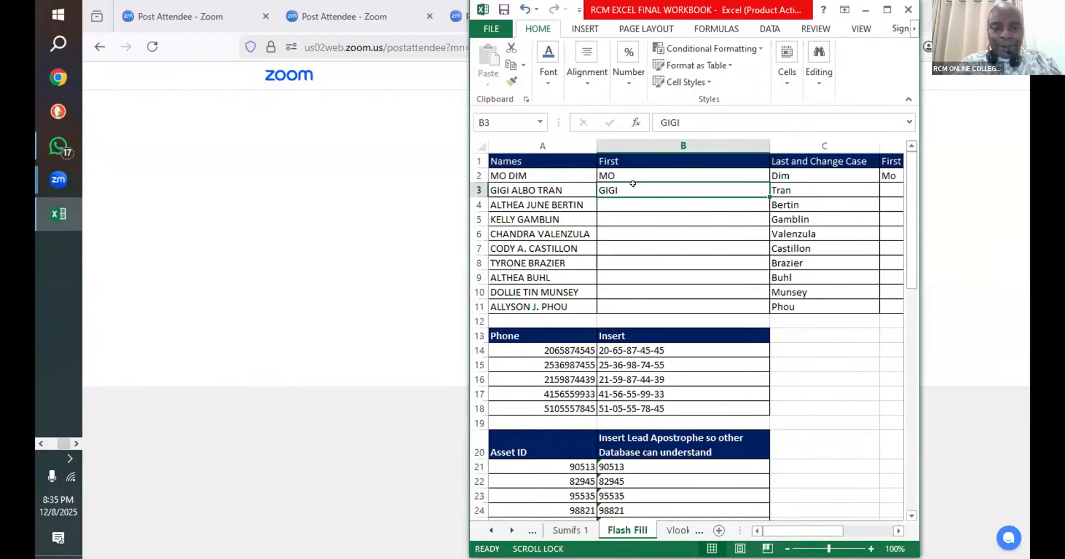
{"action": "key", "text": "ctrl+e"}
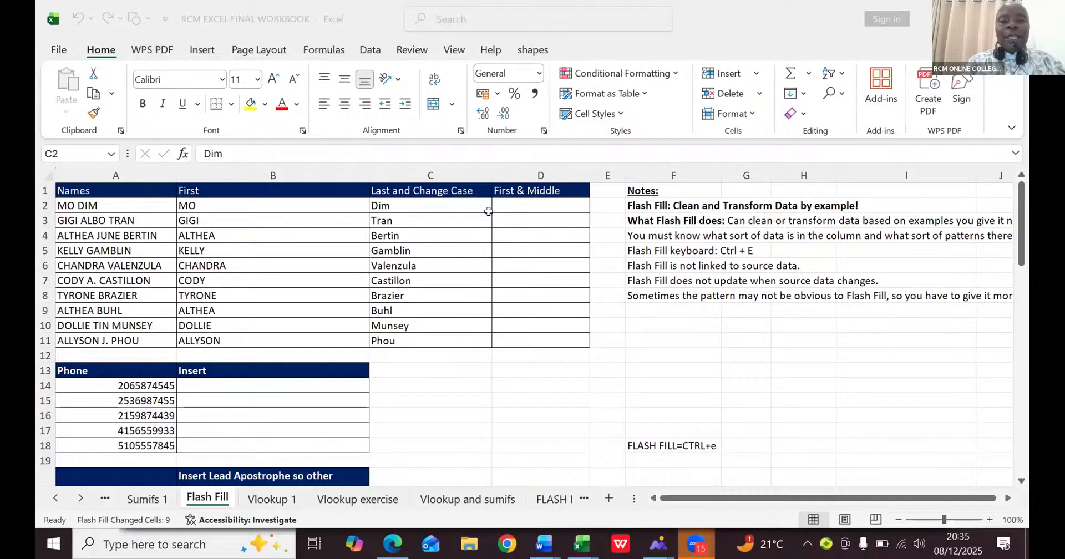
- Enter the full name from A2 in capitals in D2 and Flash Fill the First & Middle column
{"action": "left_click", "coordinate": [524, 198]}
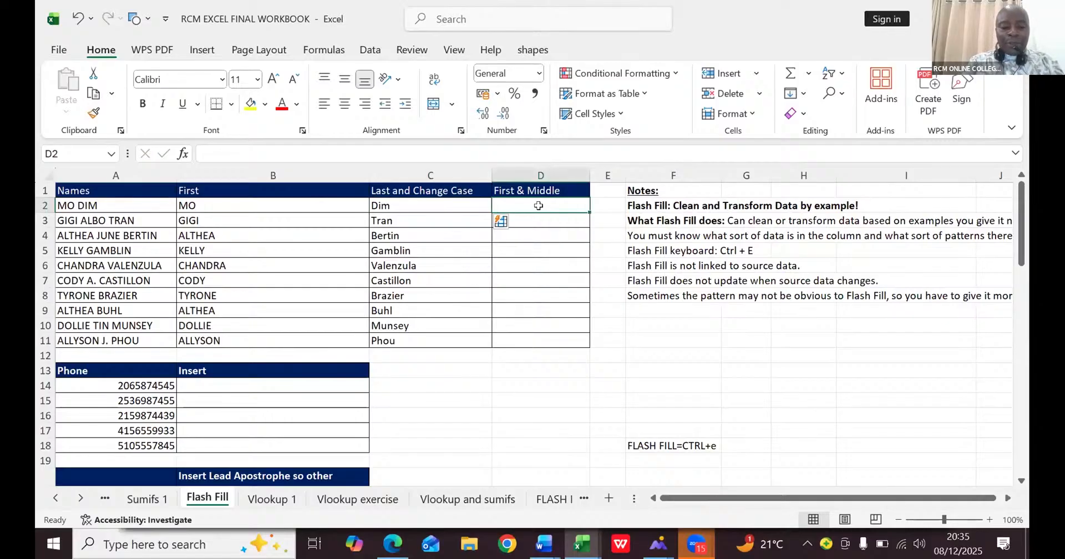
{"action": "type", "text": "MO "}
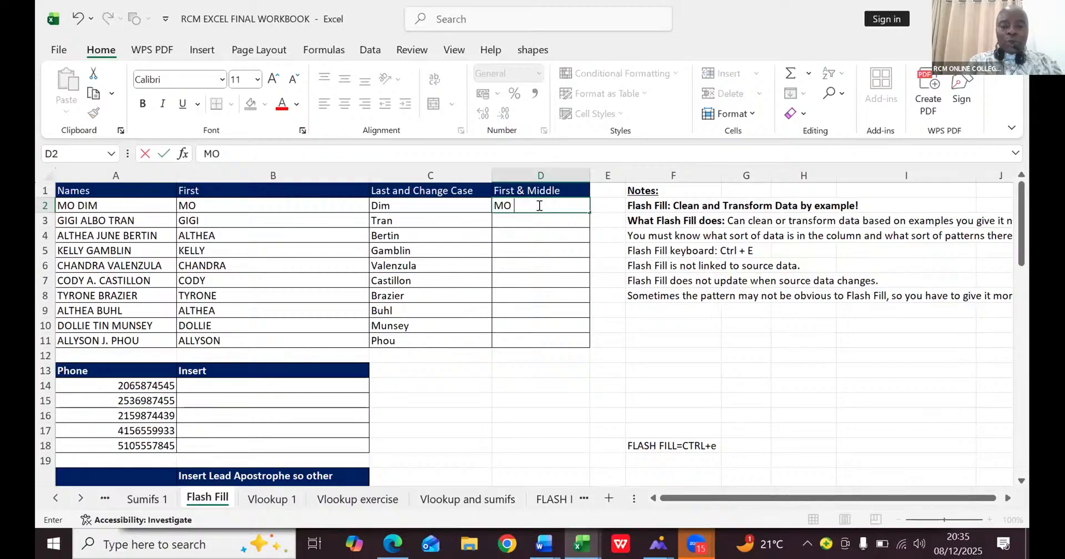
{"action": "type", "text": "DIM"}
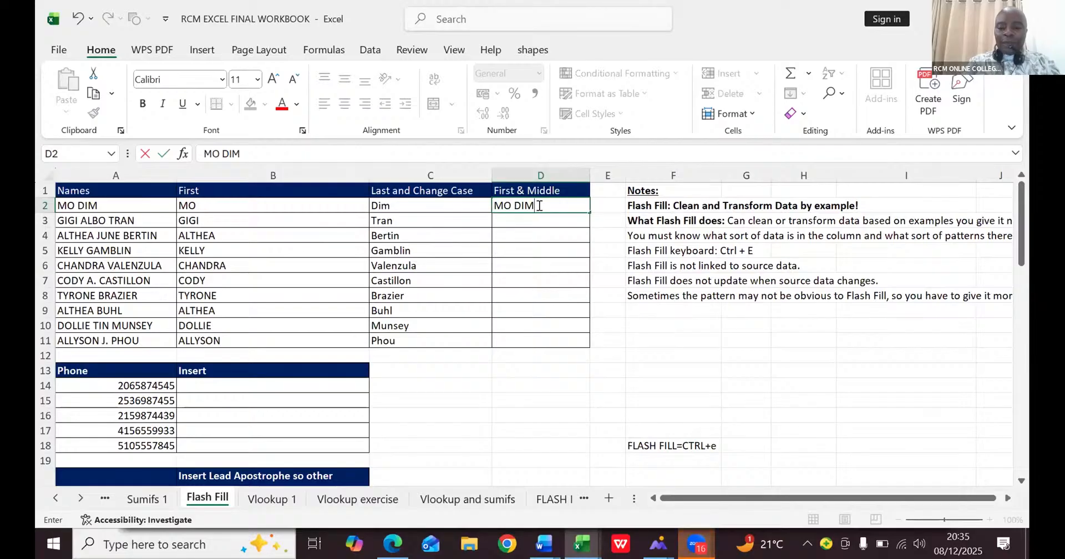
{"action": "key", "text": "ctrl+Return"}
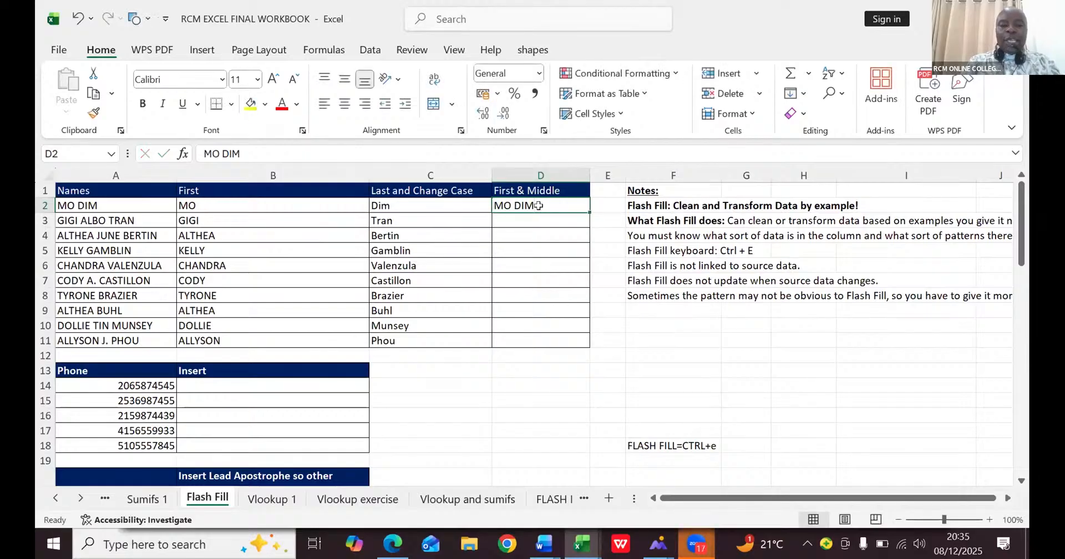
{"action": "key", "text": "ctrl+e"}
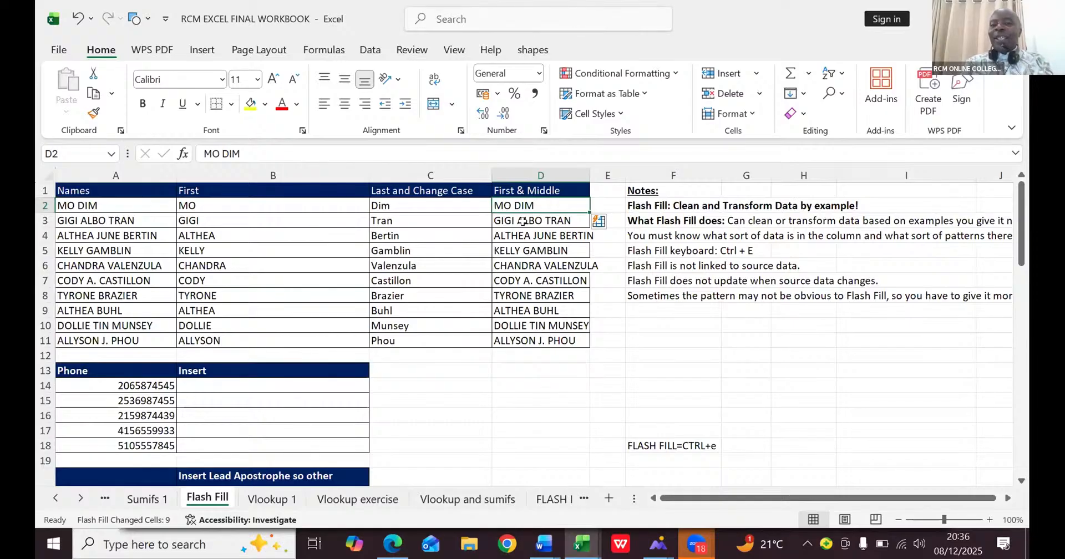
- Remove the last name from D3 so Flash Fill corrects the First & Middle column to first and middle names
{"action": "left_click", "coordinate": [523, 221]}
{"action": "double_click", "coordinate": [524, 220]}
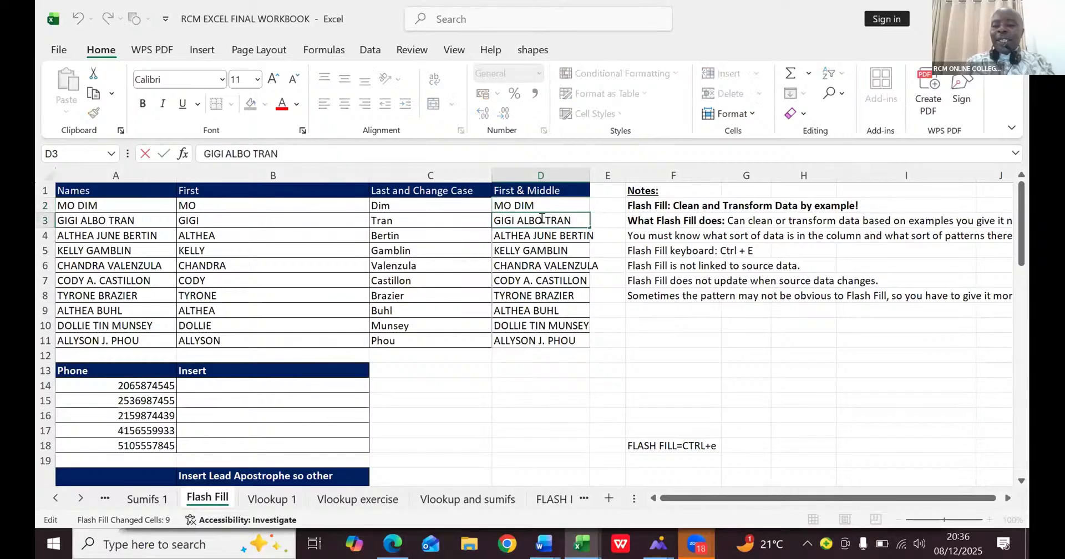
{"action": "key", "text": "Delete"}
{"action": "key", "text": "Delete"}
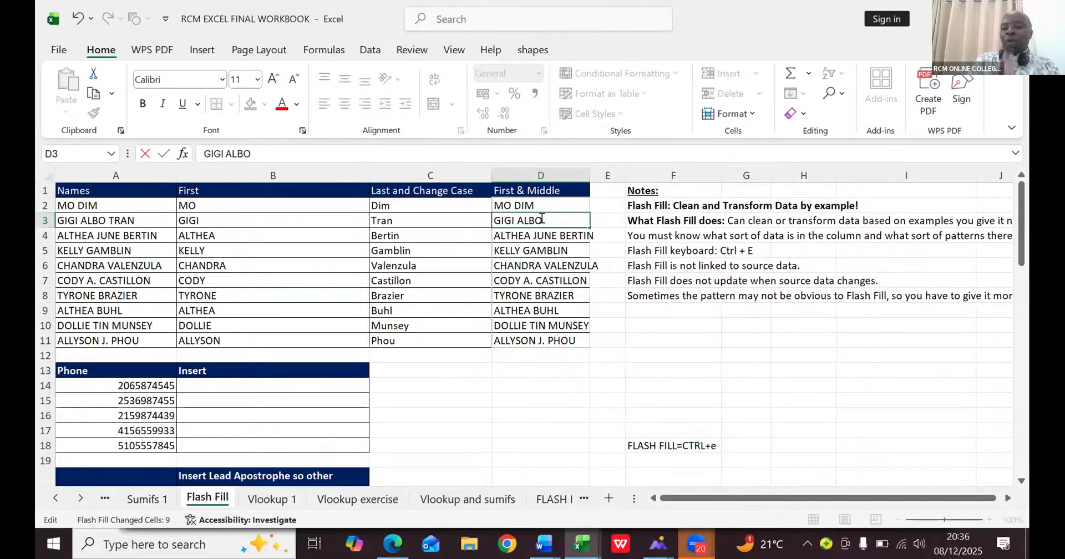
{"action": "key", "text": "Escape"}
{"action": "key", "text": "Return"}
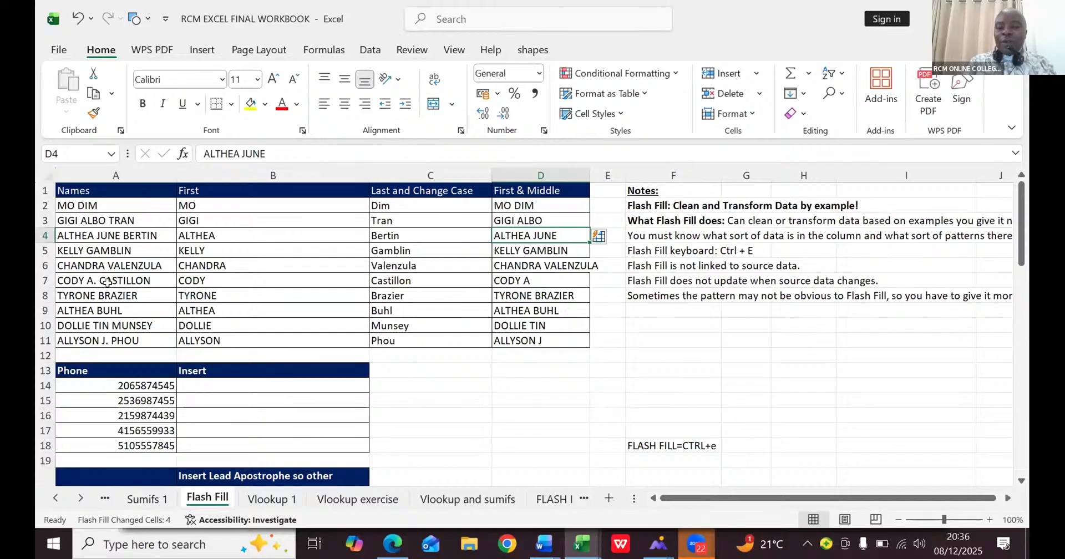
- Add the missing period after the middle initial in D7 of the First & Middle column
{"action": "double_click", "coordinate": [530, 280]}
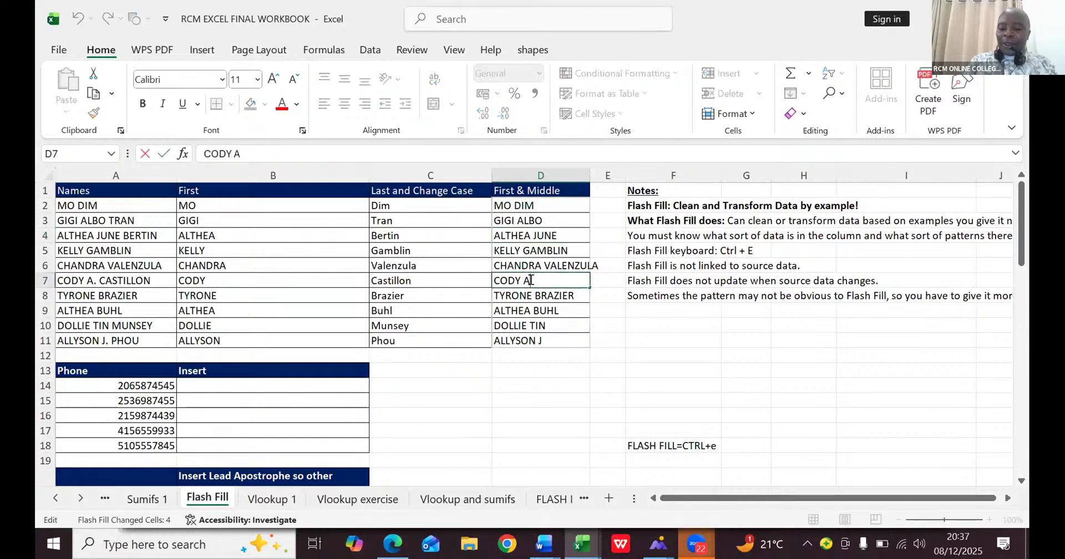
{"action": "type", "text": "."}
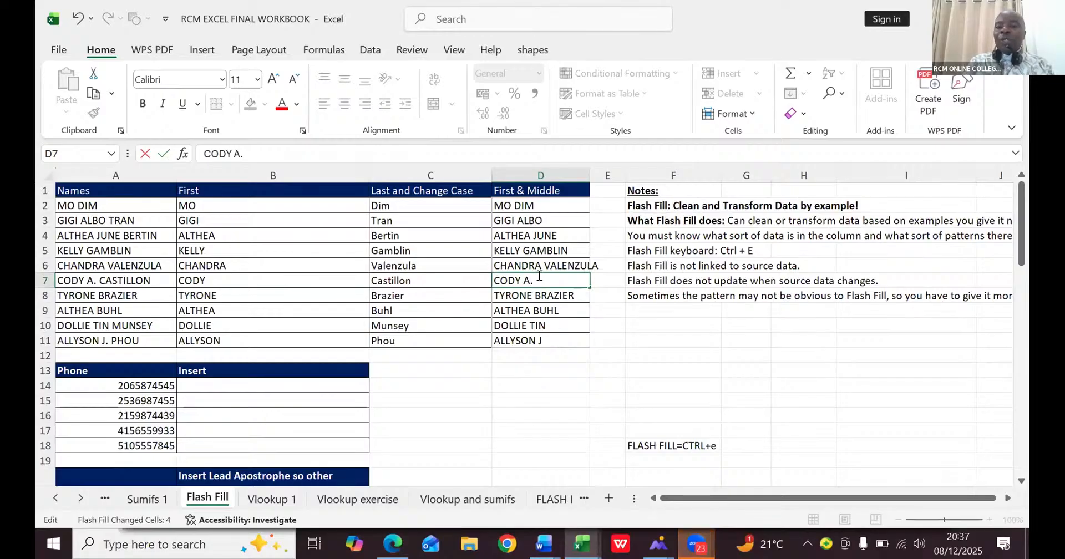
{"action": "key", "text": "Return"}
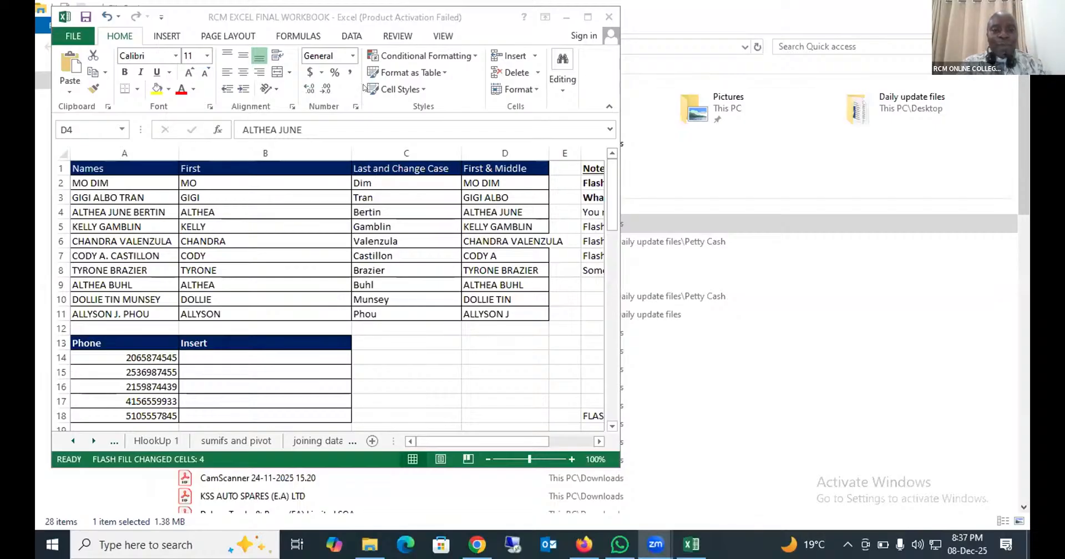
{"action": "left_click", "coordinate": [155, 8]}
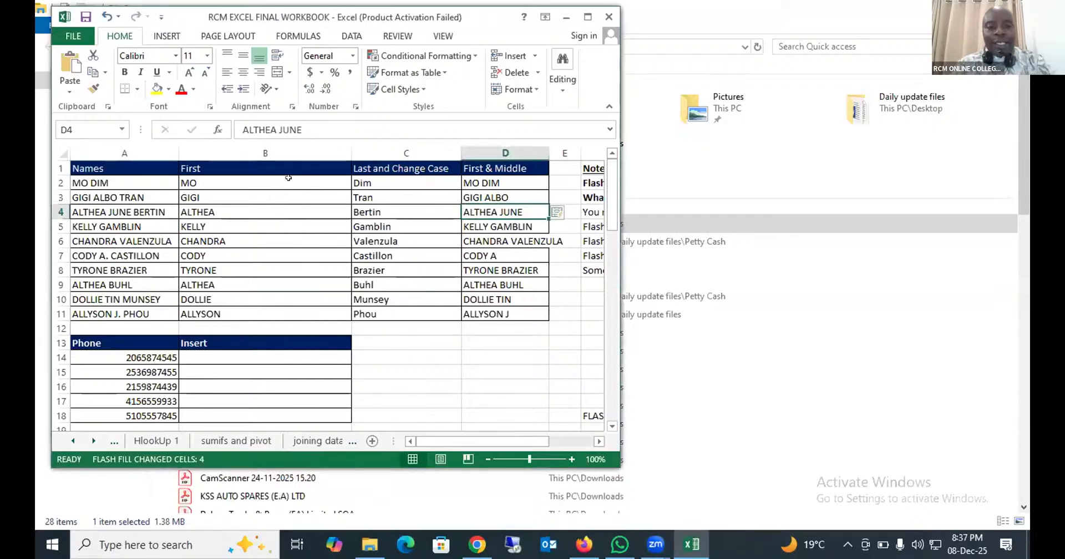
{"action": "left_click", "coordinate": [272, 178]}
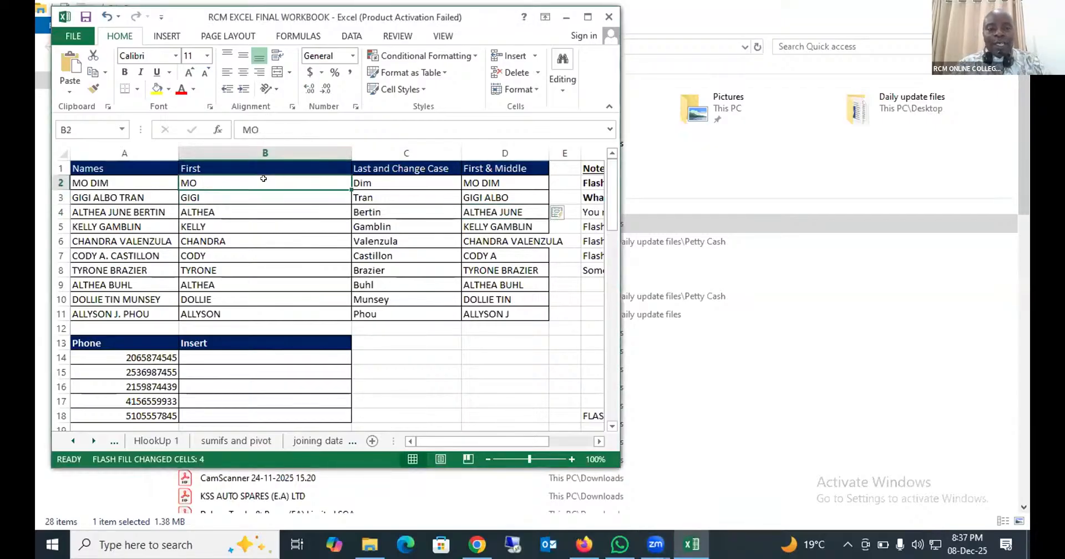
{"action": "left_click", "coordinate": [277, 189], "text": "shift"}
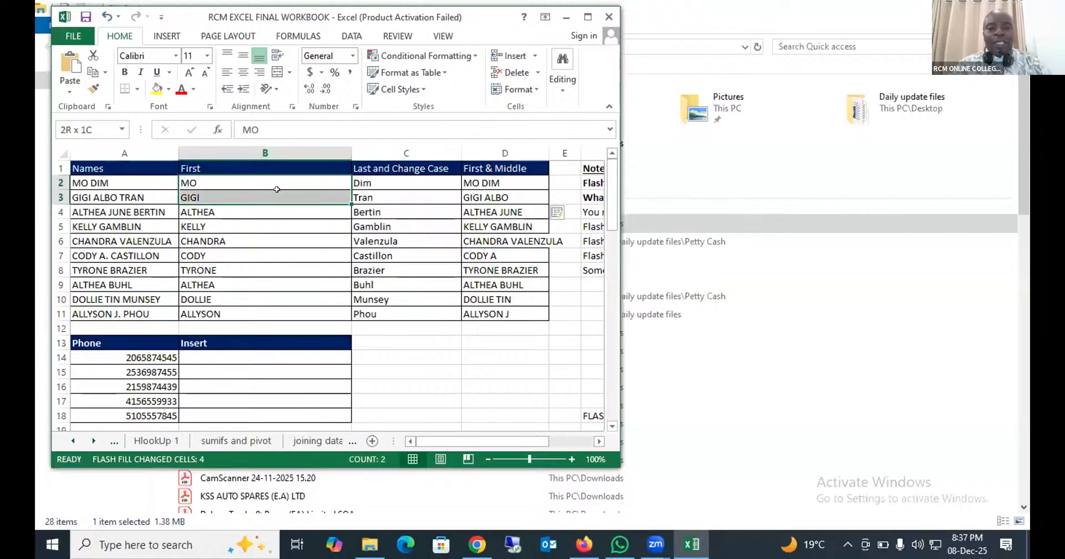
{"action": "left_click", "coordinate": [369, 181]}
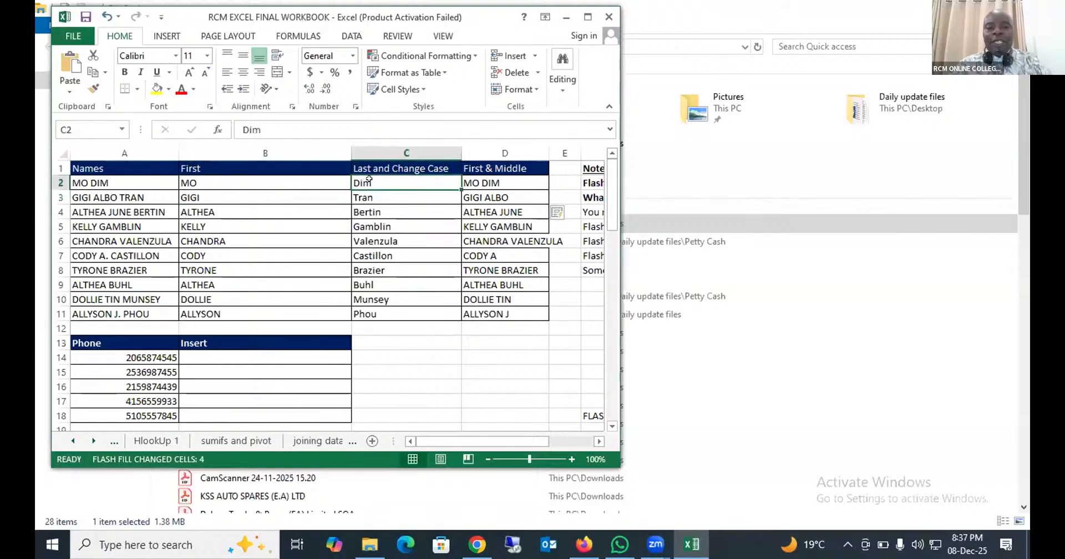
{"action": "left_click_drag", "start_coordinate": [369, 178], "coordinate": [377, 296]}
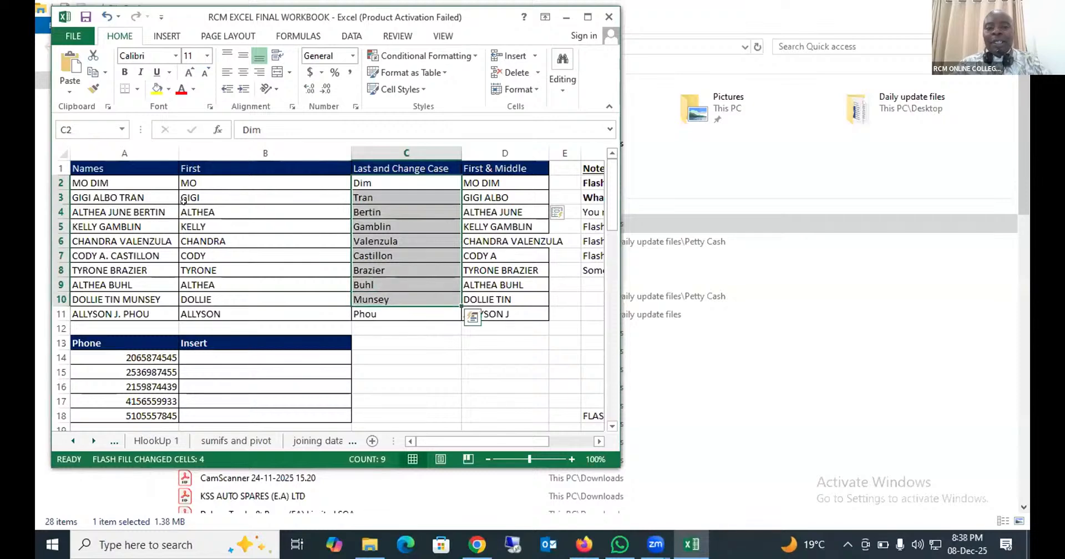
- Apply bold to the last name in D2
{"action": "left_click", "coordinate": [472, 180]}
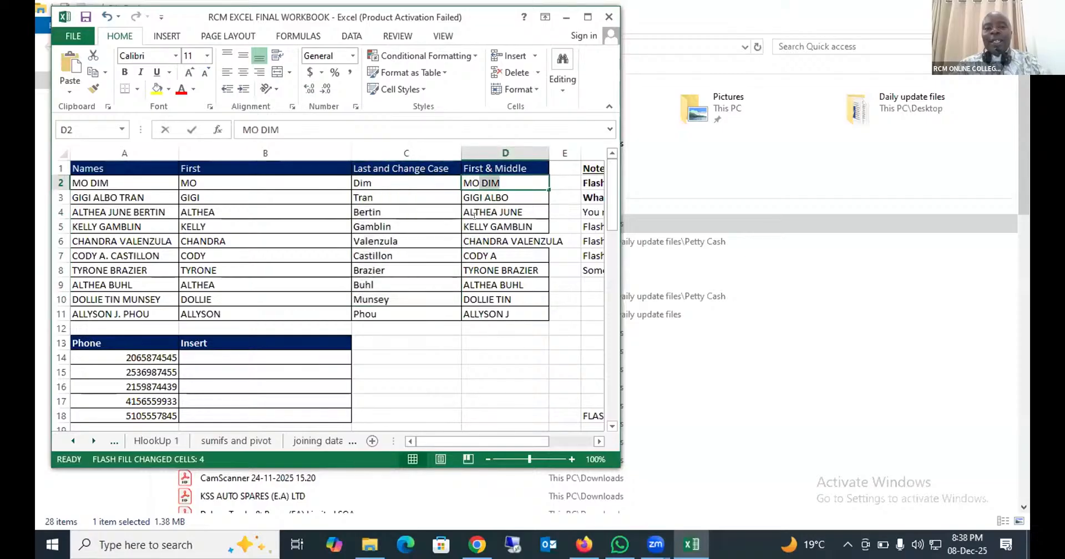
{"action": "double_click", "coordinate": [472, 182]}
{"action": "left_click", "coordinate": [489, 198]}
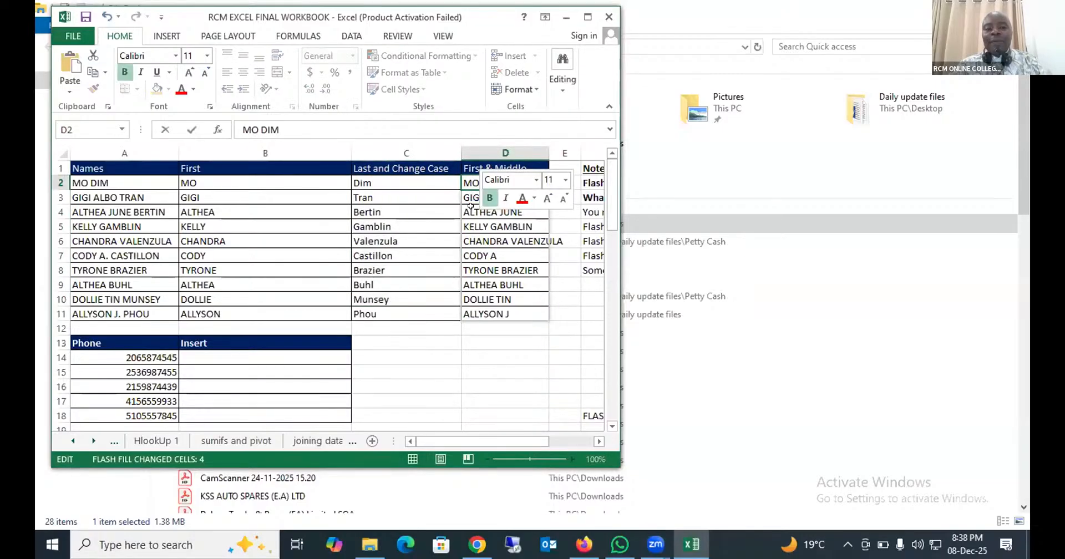
{"action": "key", "text": "Return"}
{"action": "key", "text": "Return"}
{"action": "left_click", "coordinate": [473, 182]}
{"action": "double_click", "coordinate": [490, 183]}
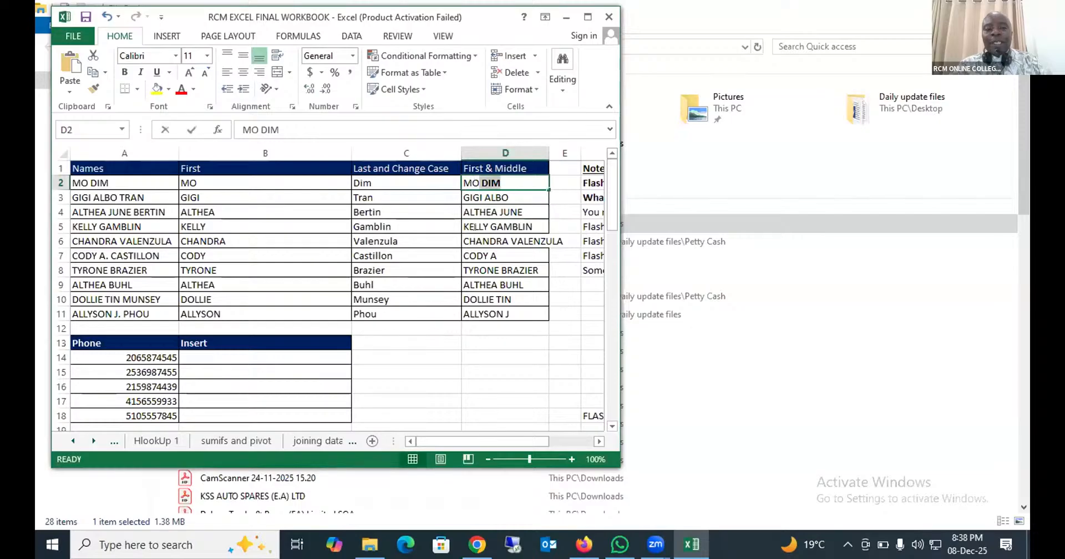
{"action": "left_click", "coordinate": [474, 229]}
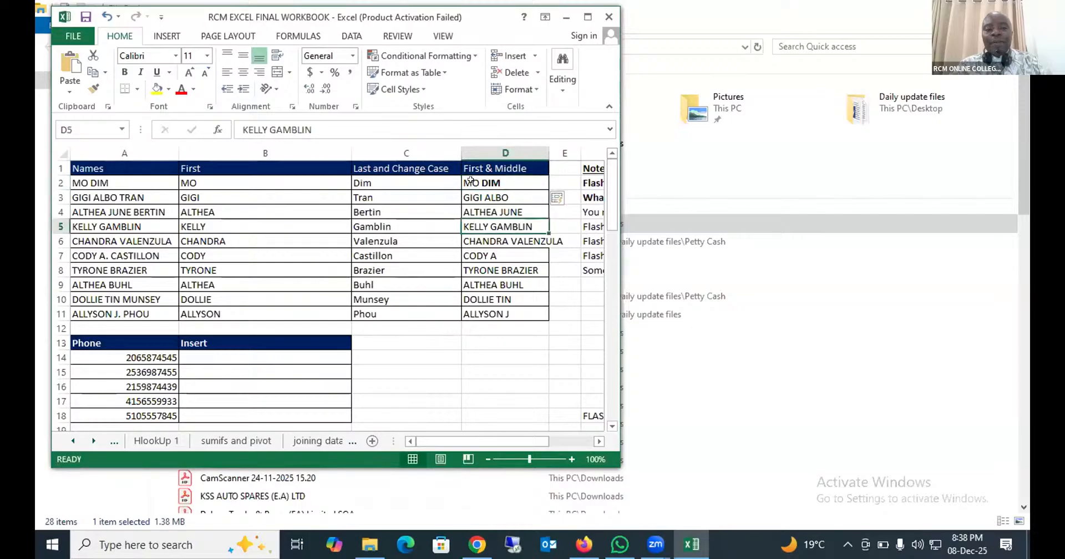
- Clear D2:D11, then re-enter A2's full name in capitals in D2 and Flash Fill the First & Middle column again
{"action": "left_click_drag", "start_coordinate": [470, 180], "coordinate": [468, 309]}
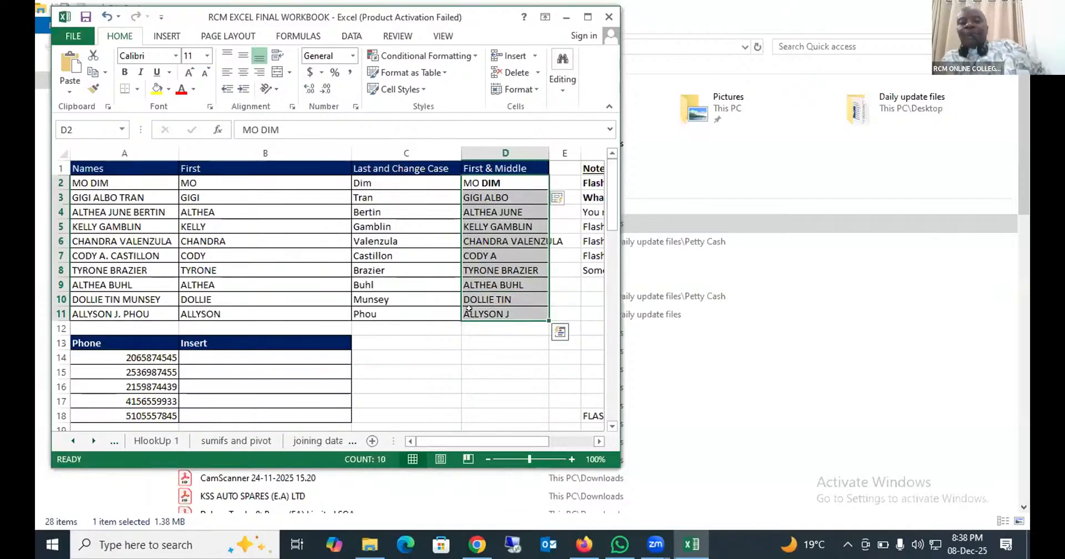
{"action": "key", "text": "Delete"}
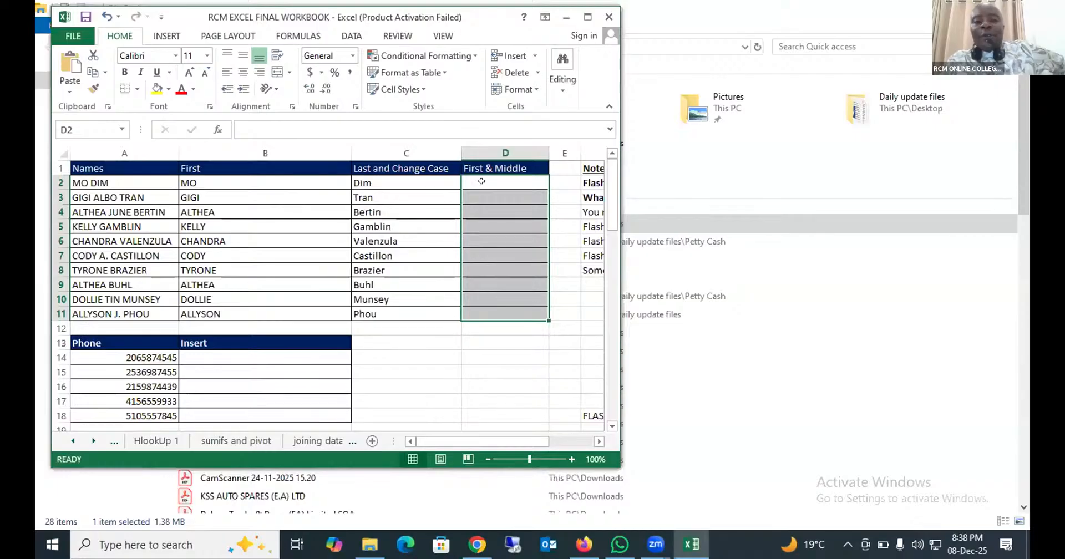
{"action": "left_click", "coordinate": [482, 181]}
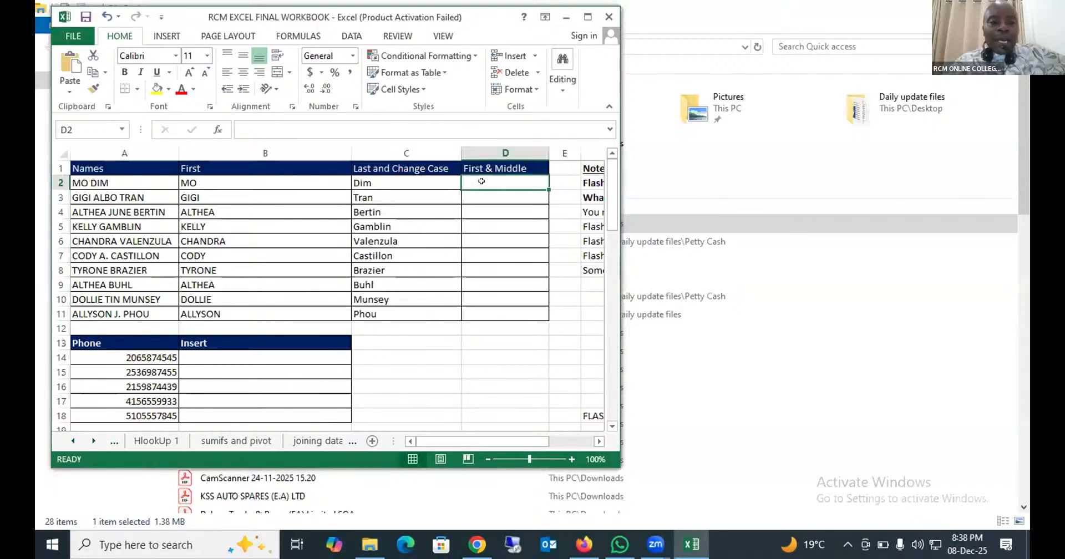
{"action": "type", "text": "MOH"}
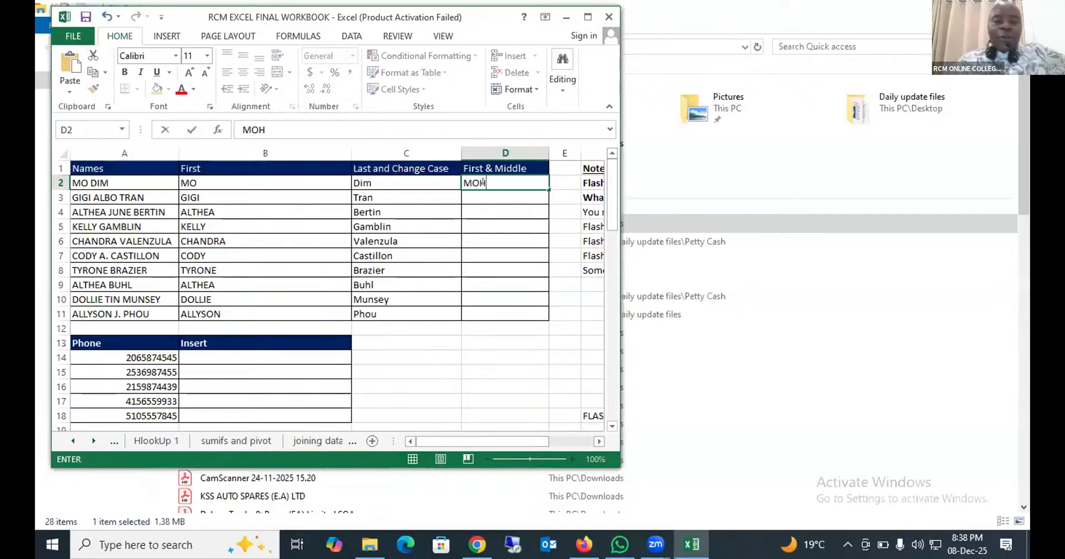
{"action": "key", "text": "BackSpace"}
{"action": "type", "text": "DIM"}
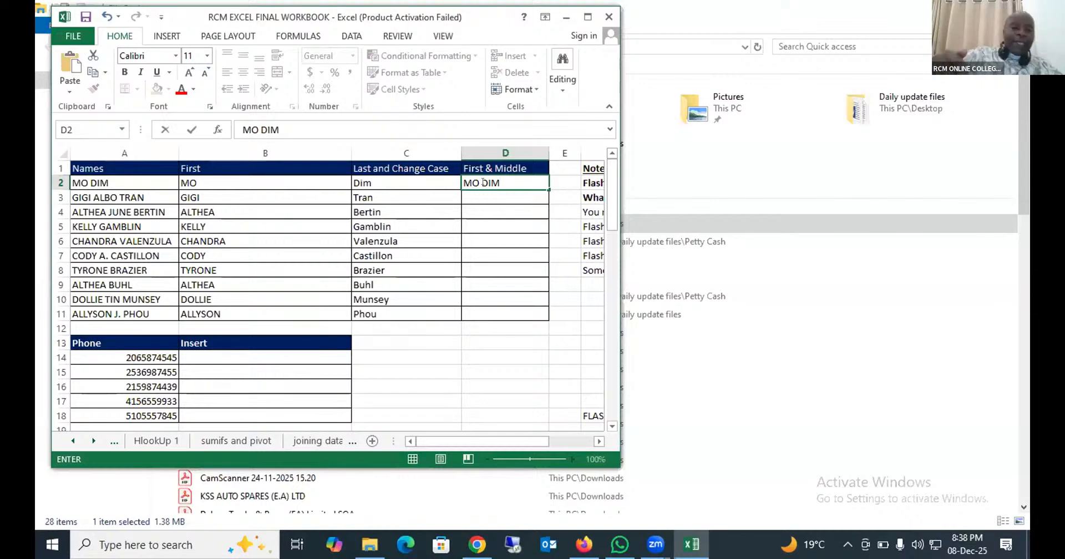
{"action": "key", "text": "ctrl+Return"}
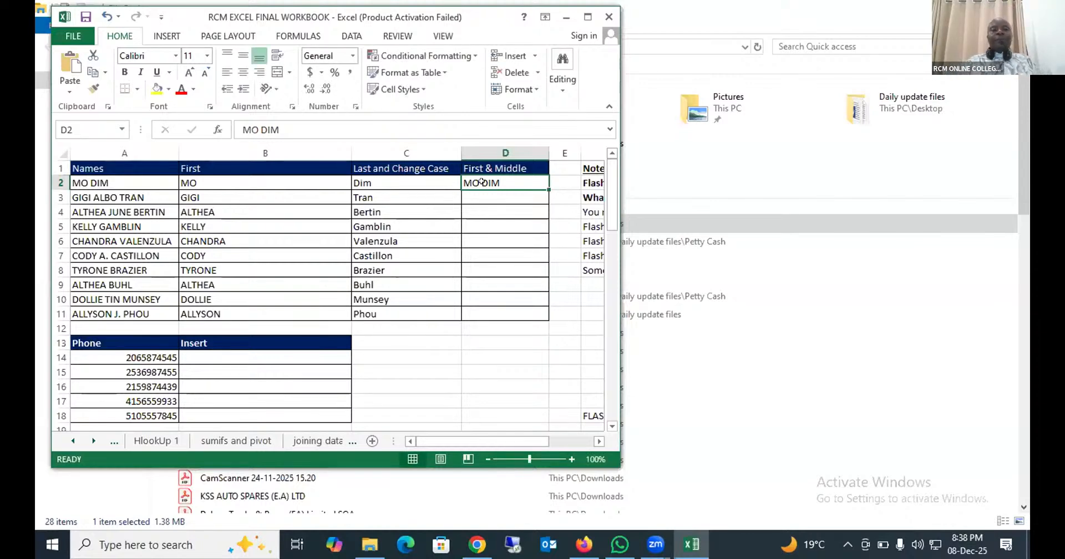
{"action": "key", "text": "ctrl+e"}
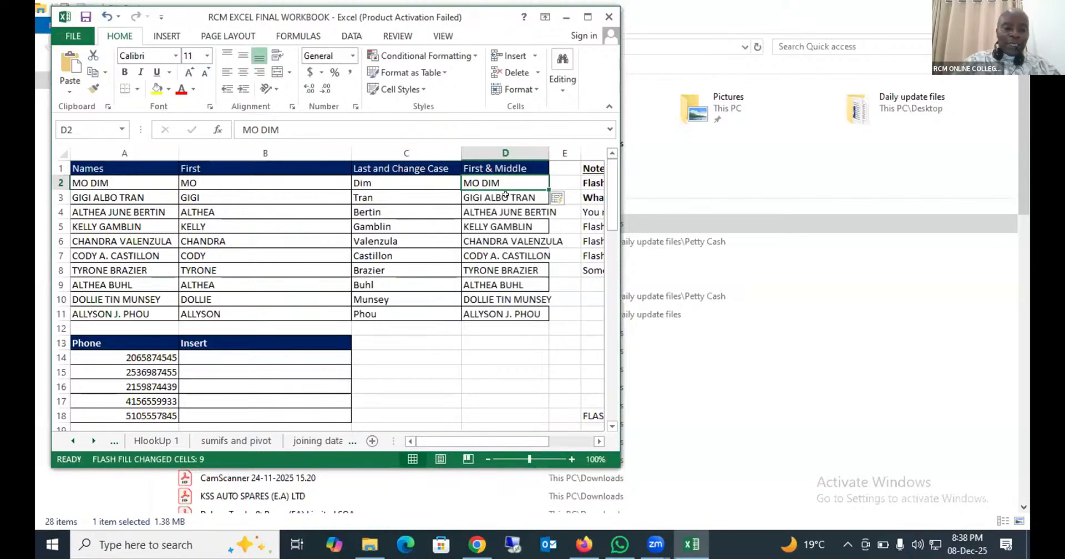
- Remove the last name from D3 so Flash Fill reduces the First & Middle column to first and middle names
{"action": "double_click", "coordinate": [507, 197]}
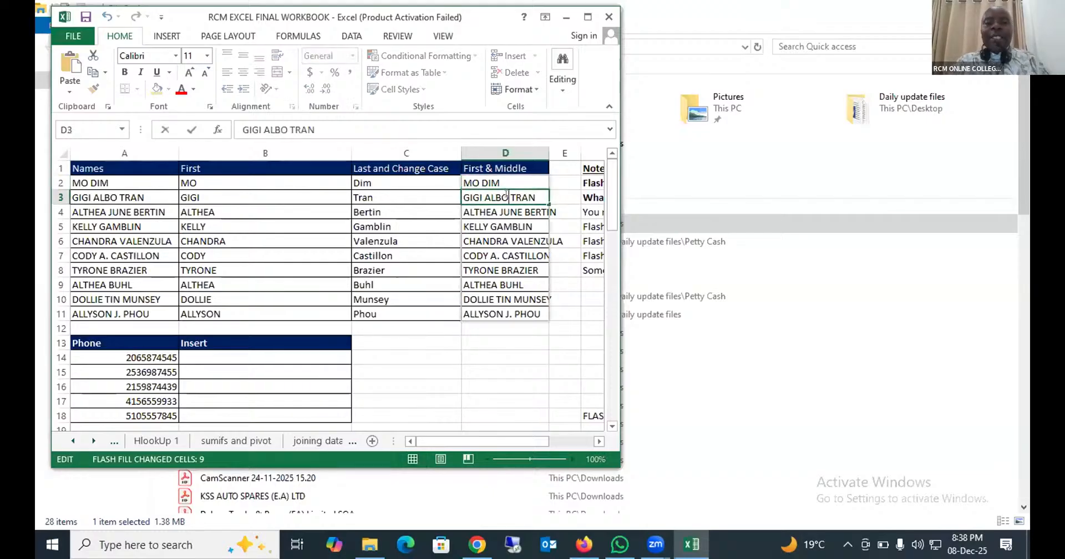
{"action": "key", "text": "Delete"}
{"action": "key", "text": "Delete"}
{"action": "key", "text": "Delete"}
{"action": "key", "text": "Delete"}
{"action": "key", "text": "Delete"}
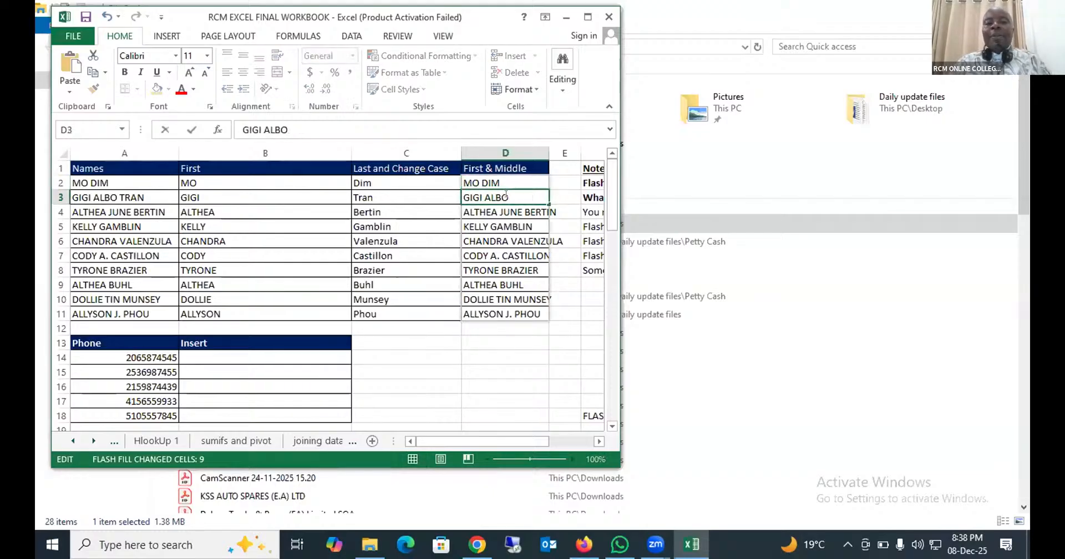
{"action": "key", "text": "Return"}
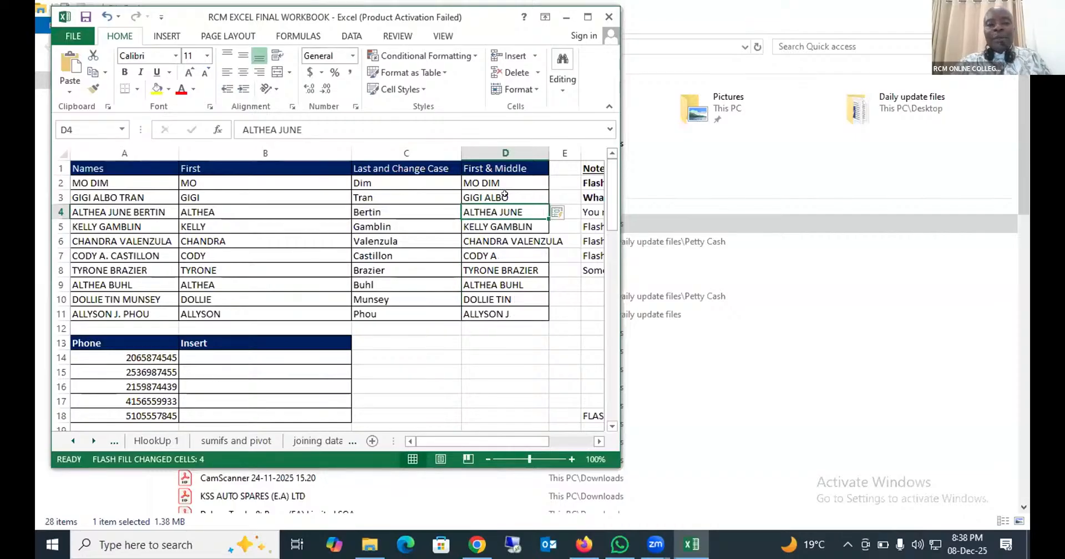
- Add the missing period after the middle initial in D7 of the First & Middle column
{"action": "double_click", "coordinate": [506, 249]}
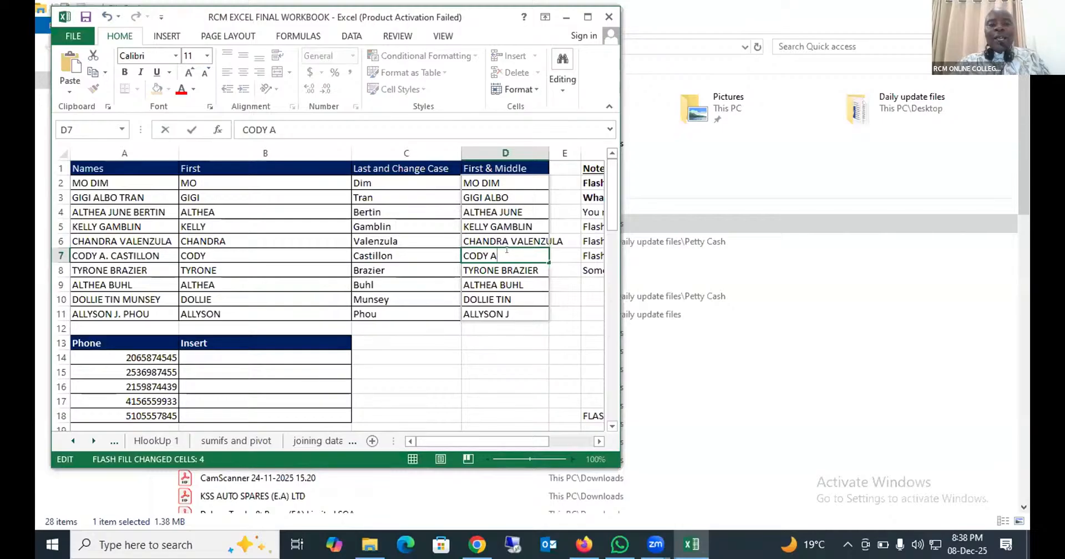
{"action": "type", "text": "."}
{"action": "key", "text": "Return"}
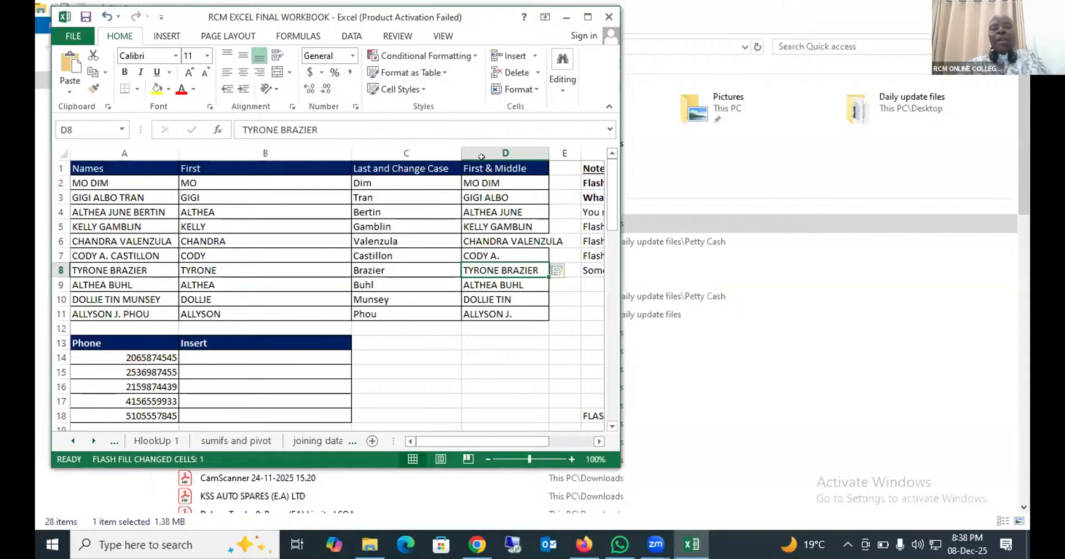
- Switch to the Zoom Workplace meeting window
{"action": "left_click", "coordinate": [656, 543]}
{"action": "left_click", "coordinate": [688, 470]}
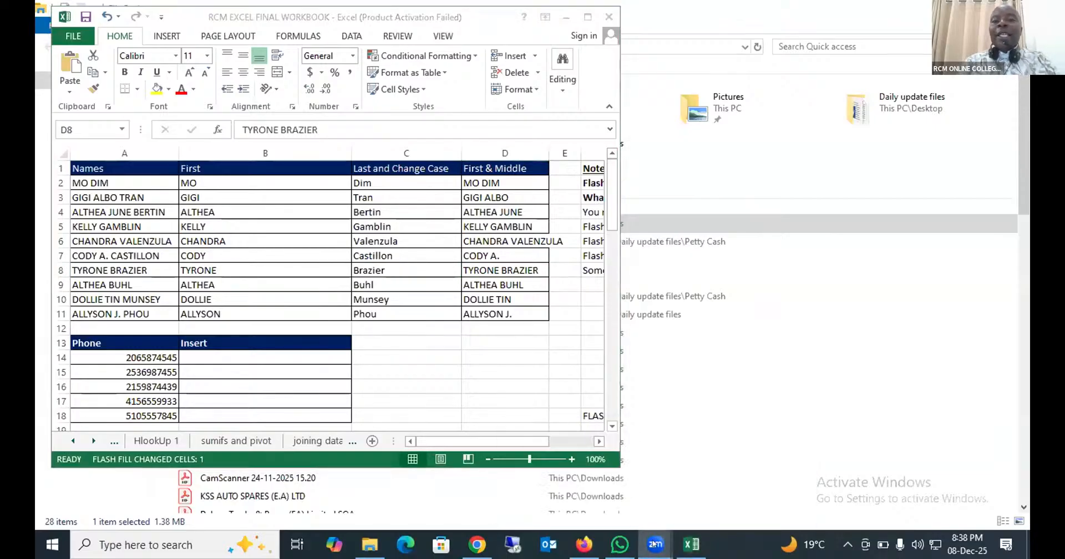
{"action": "mouse_move", "coordinate": [656, 544]}
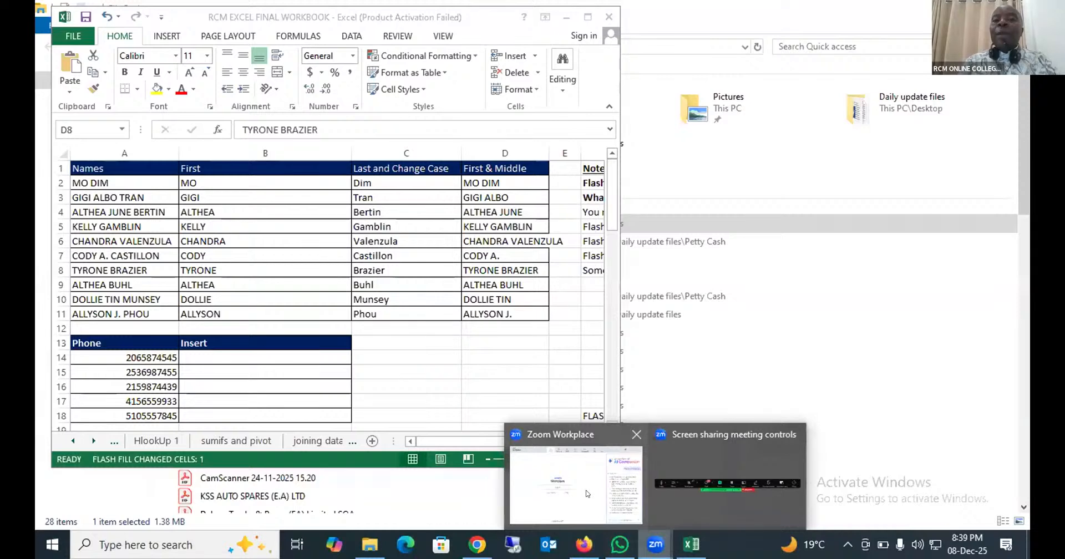
{"action": "left_click", "coordinate": [588, 494]}
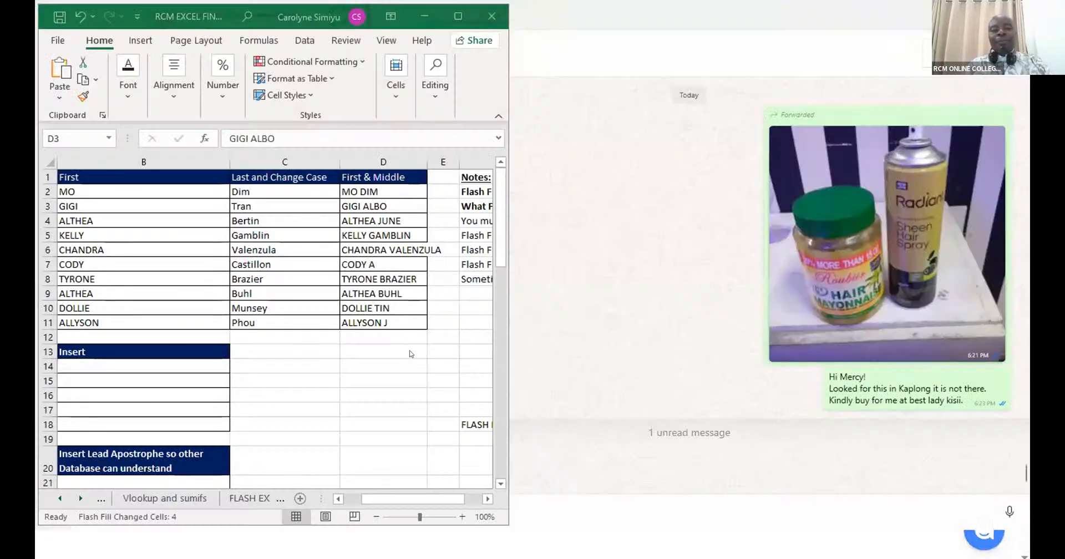
- Clear D2:D11, re-enter the first person's full name in capitals in D2, and Flash Fill the First & Middle column
{"action": "left_click_drag", "start_coordinate": [378, 191], "coordinate": [364, 320]}
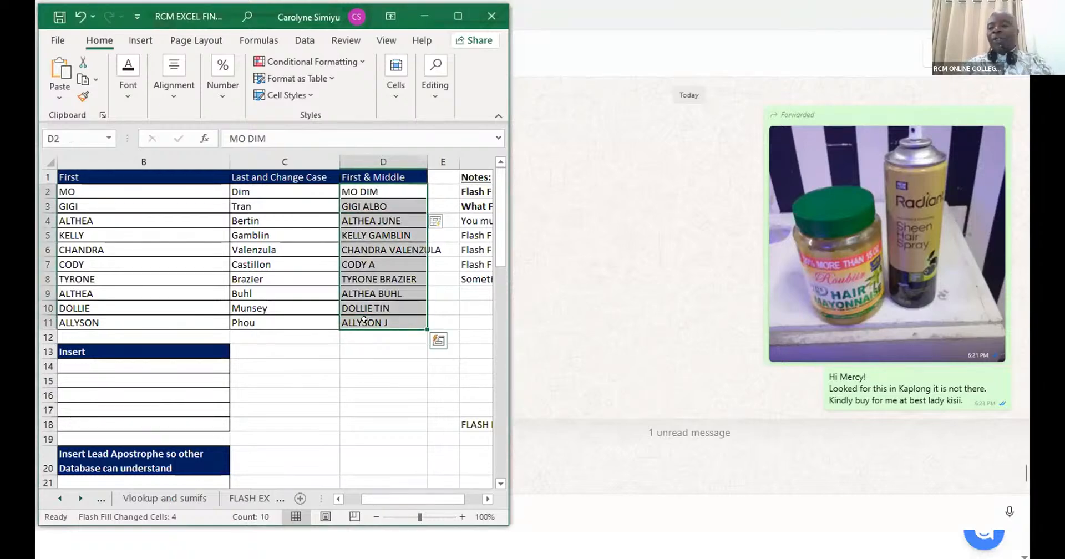
{"action": "key", "text": "Delete"}
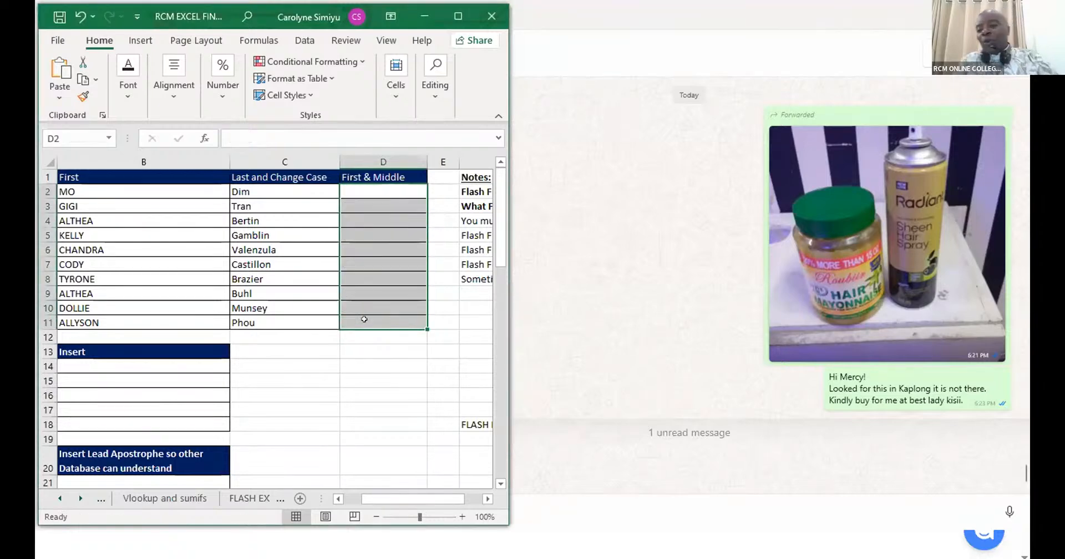
{"action": "left_click", "coordinate": [368, 191]}
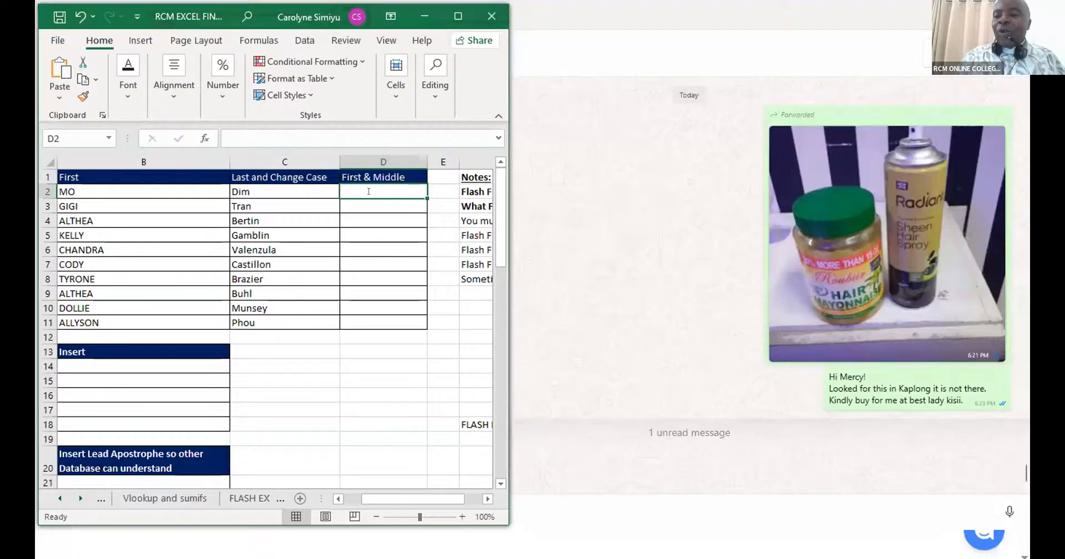
{"action": "type", "text": "MO DIM"}
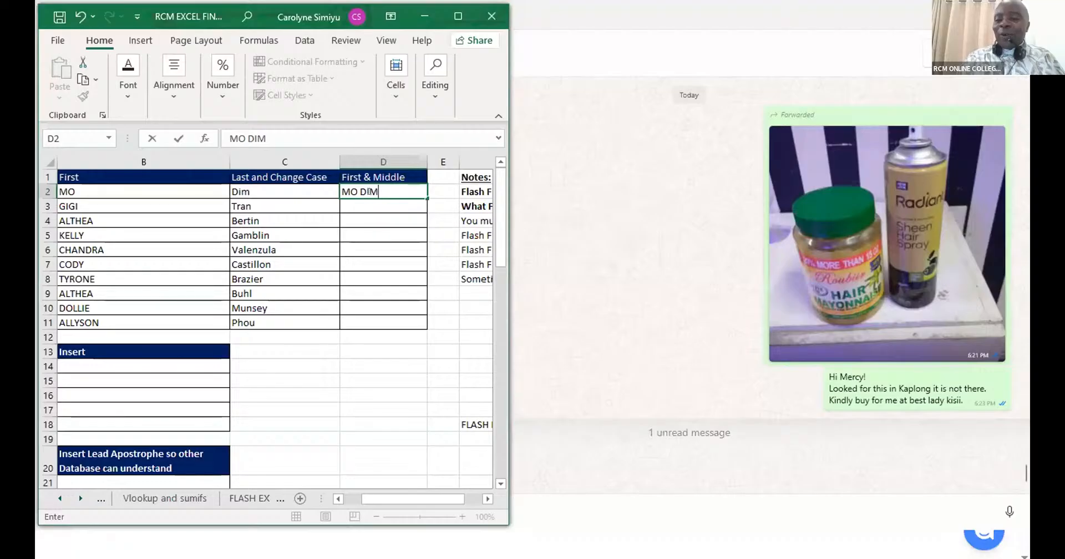
{"action": "left_click", "coordinate": [369, 191]}
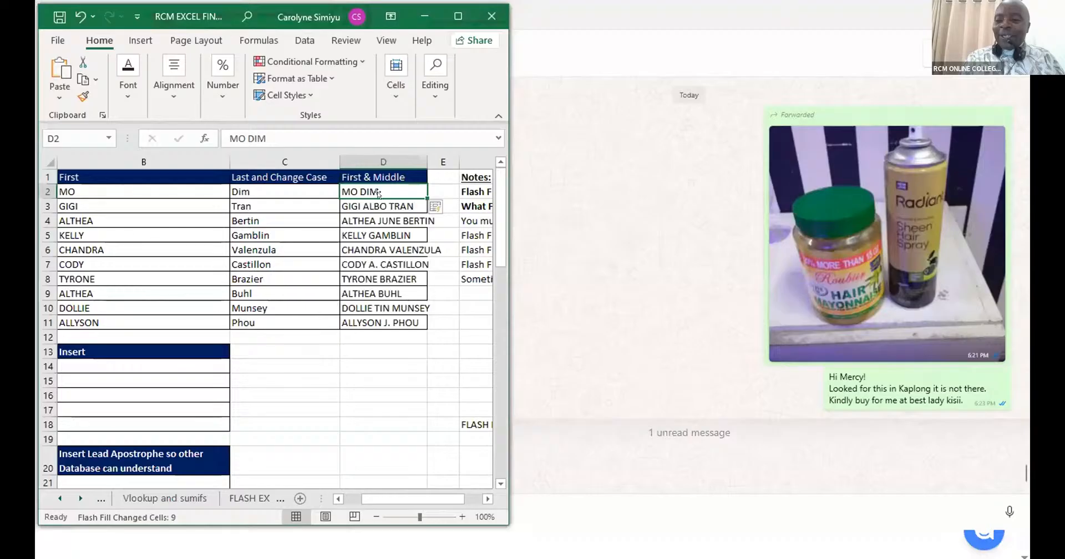
- Delete the last name from the D3 entry so Flash Fill updates the other First & Middle entries
{"action": "left_click", "coordinate": [377, 202]}
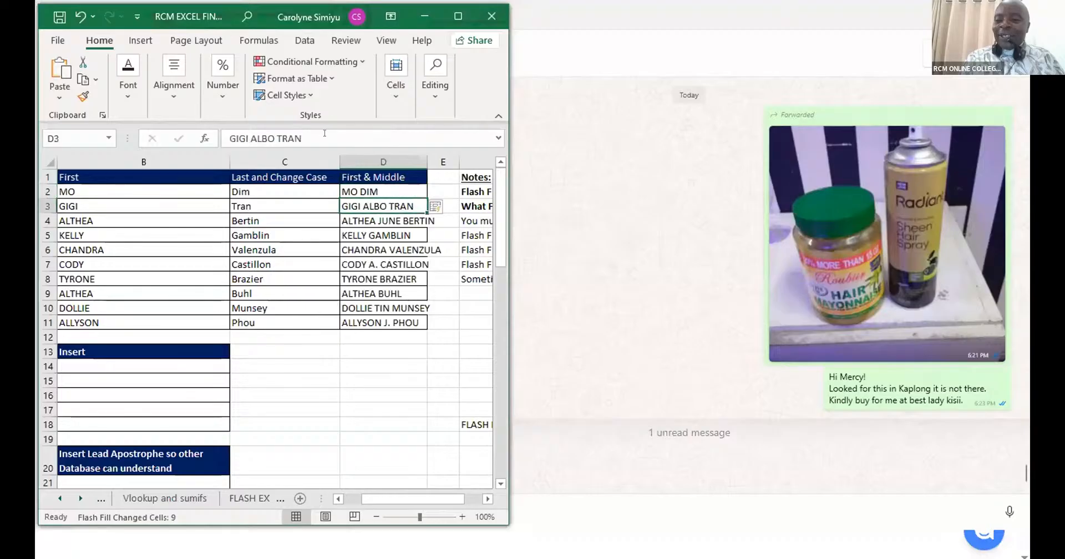
{"action": "left_click", "coordinate": [324, 133]}
{"action": "key", "text": "BackSpace"}
{"action": "key", "text": "BackSpace"}
{"action": "key", "text": "BackSpace"}
{"action": "key", "text": "BackSpace"}
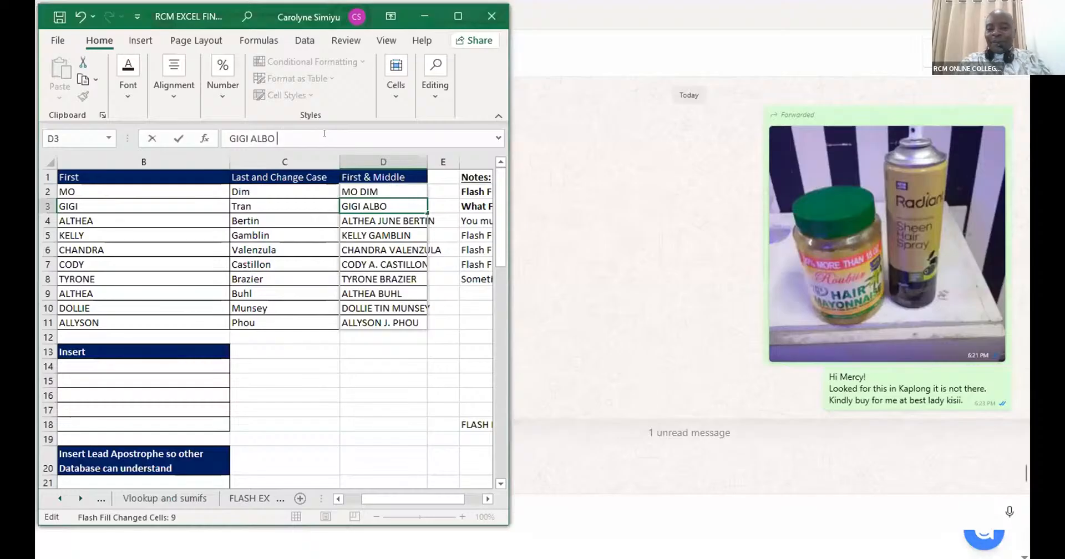
{"action": "key", "text": "ctrl+Return"}
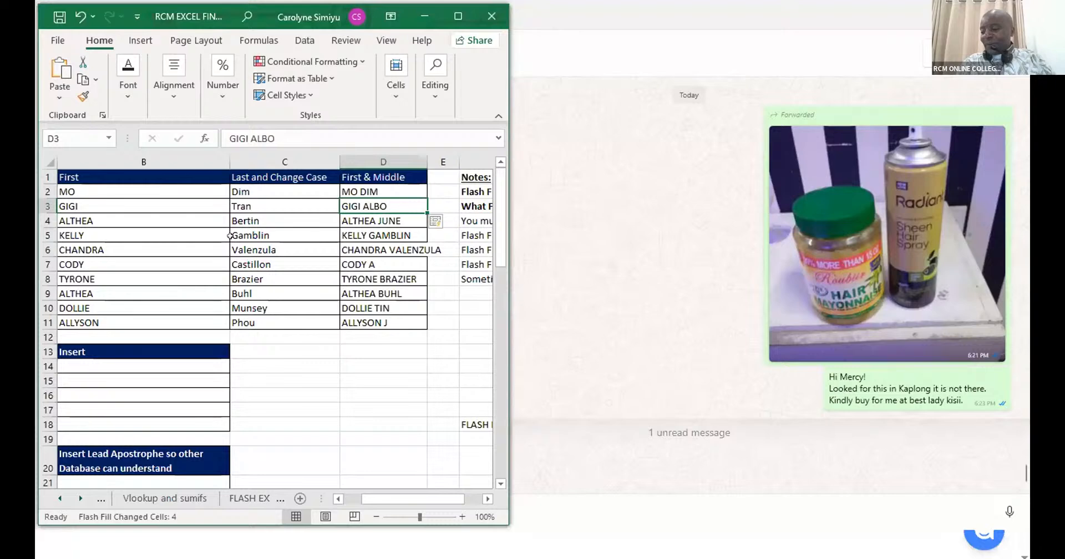
- Add a period after the middle initial in D7 and autofit the First & Middle column's width
{"action": "key", "text": "Down"}
{"action": "key", "text": "Down"}
{"action": "key", "text": "Down"}
{"action": "key", "text": "Down"}
{"action": "left_click", "coordinate": [355, 136]}
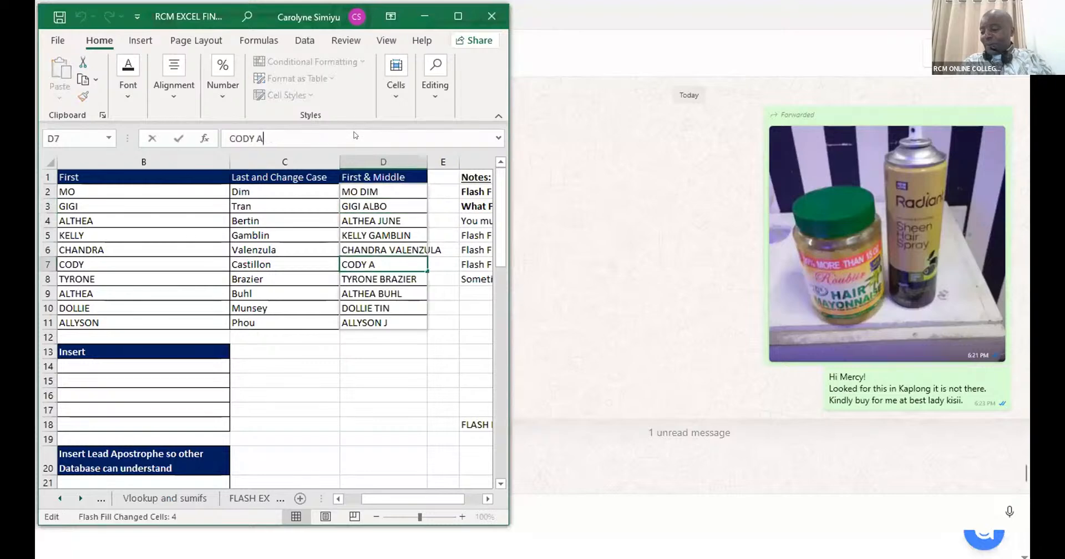
{"action": "type", "text": "."}
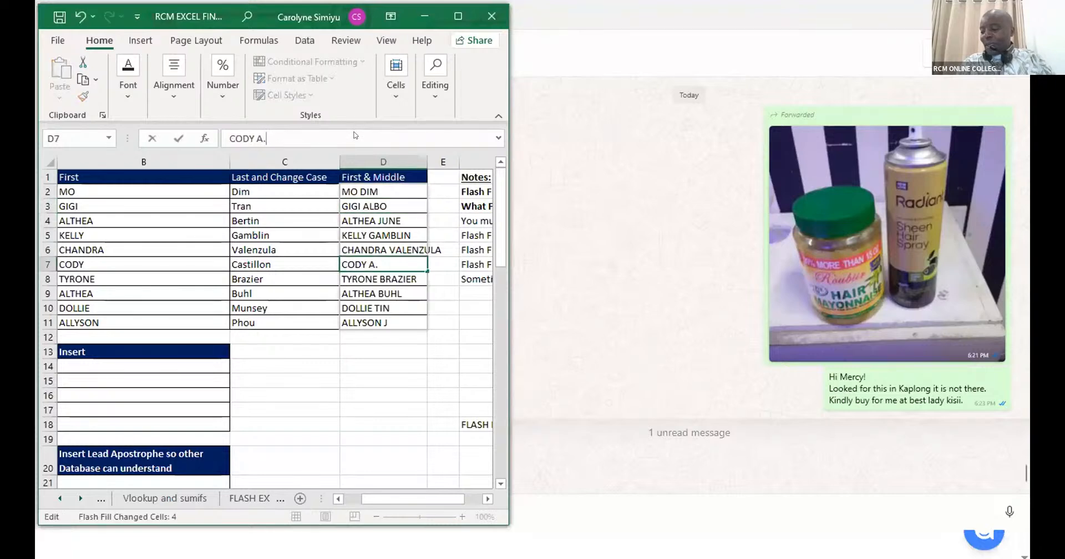
{"action": "key", "text": "ctrl+Return"}
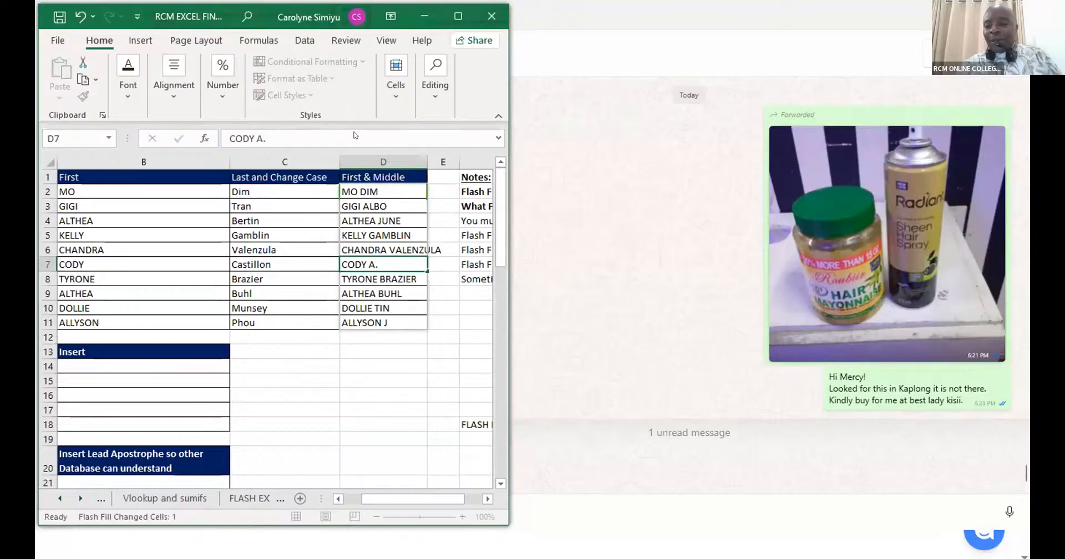
{"action": "key", "text": "Return"}
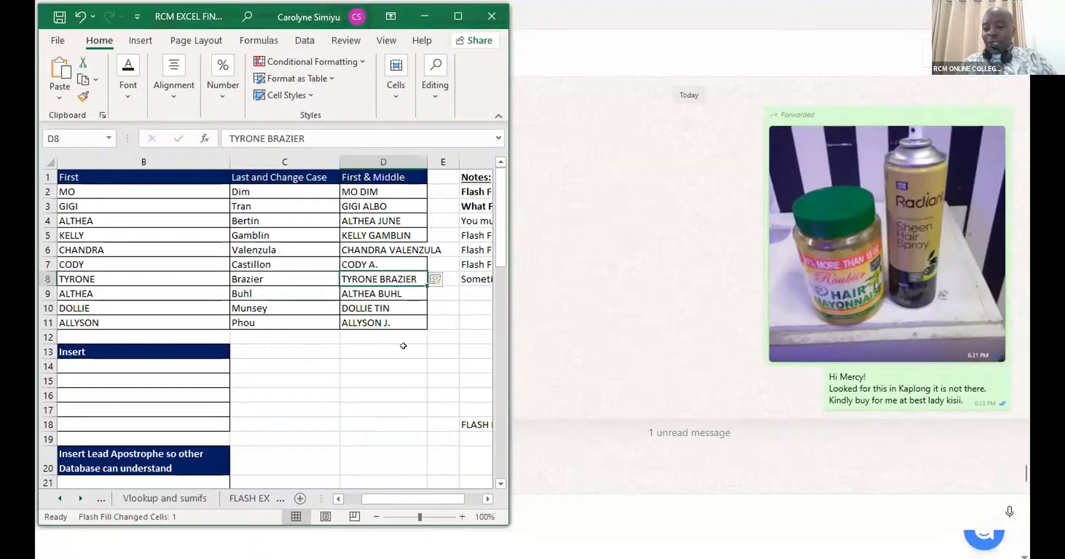
{"action": "double_click", "coordinate": [426, 162]}
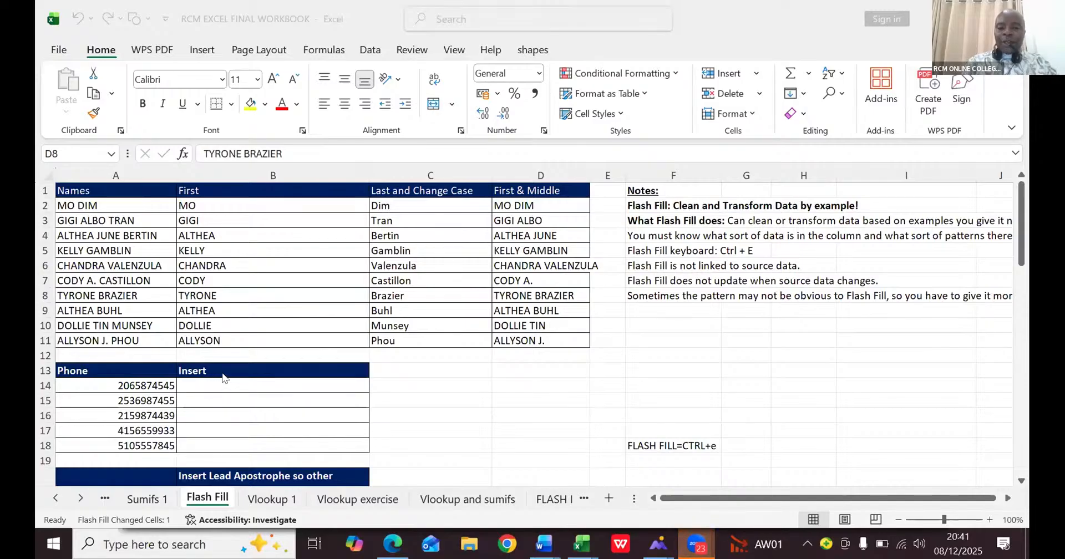
- Open the FLASH EX sheet and enter Alpha Traders in B2 as the Supplier Name example
{"action": "left_click", "coordinate": [554, 497]}
{"action": "left_click", "coordinate": [553, 498]}
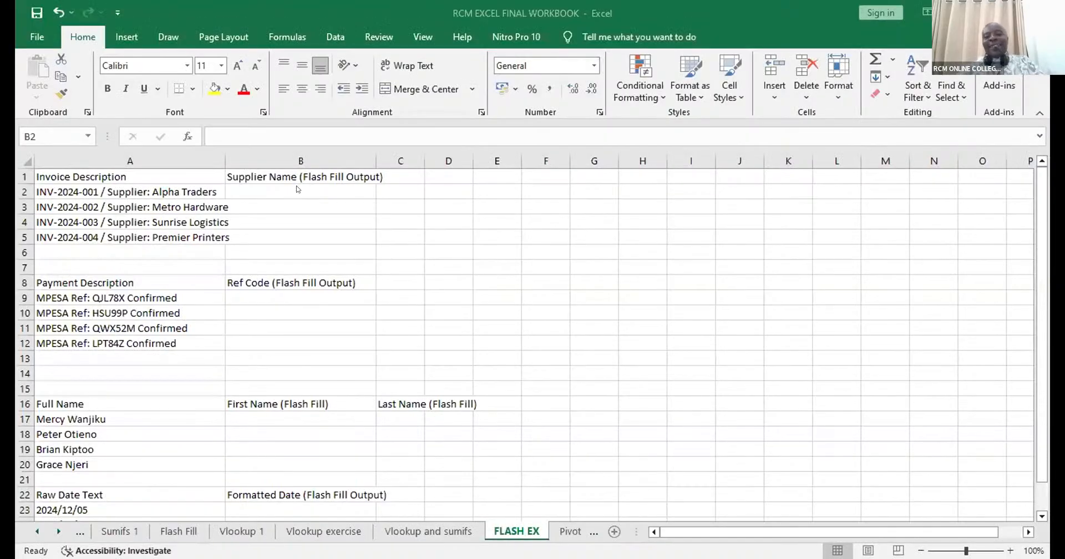
{"action": "left_click", "coordinate": [289, 185]}
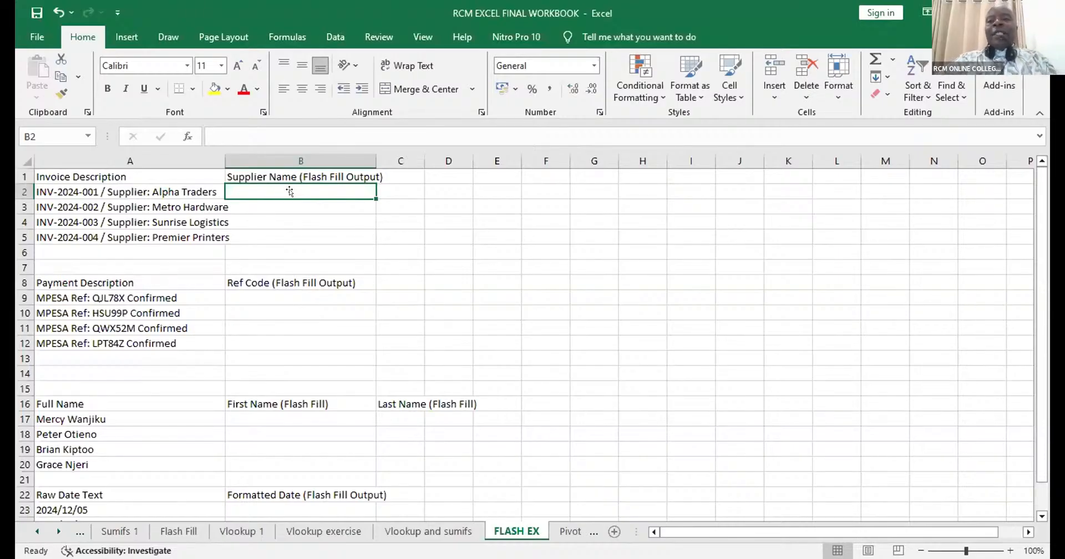
{"action": "type", "text": "Al"}
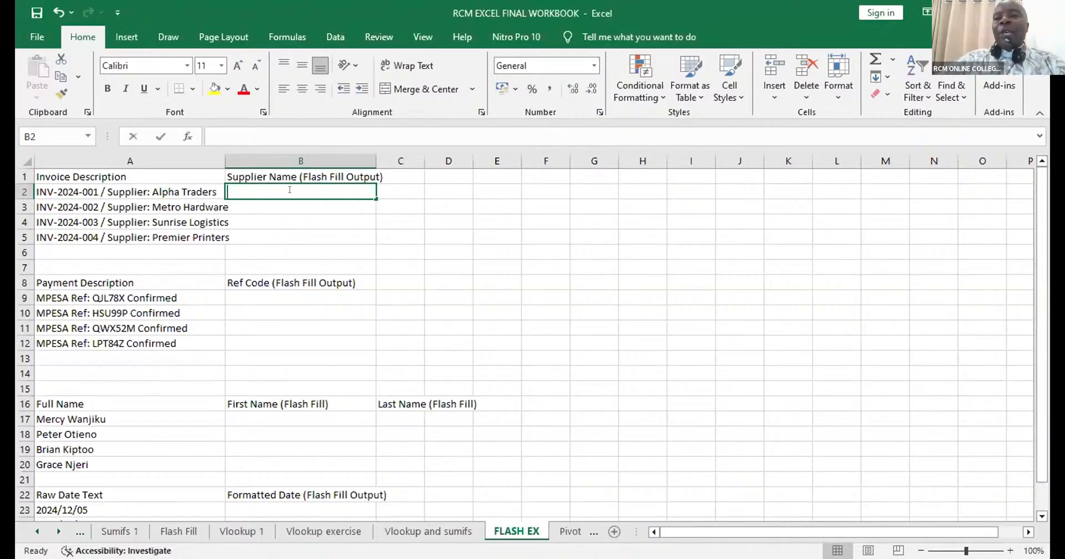
{"action": "type", "text": "pha"}
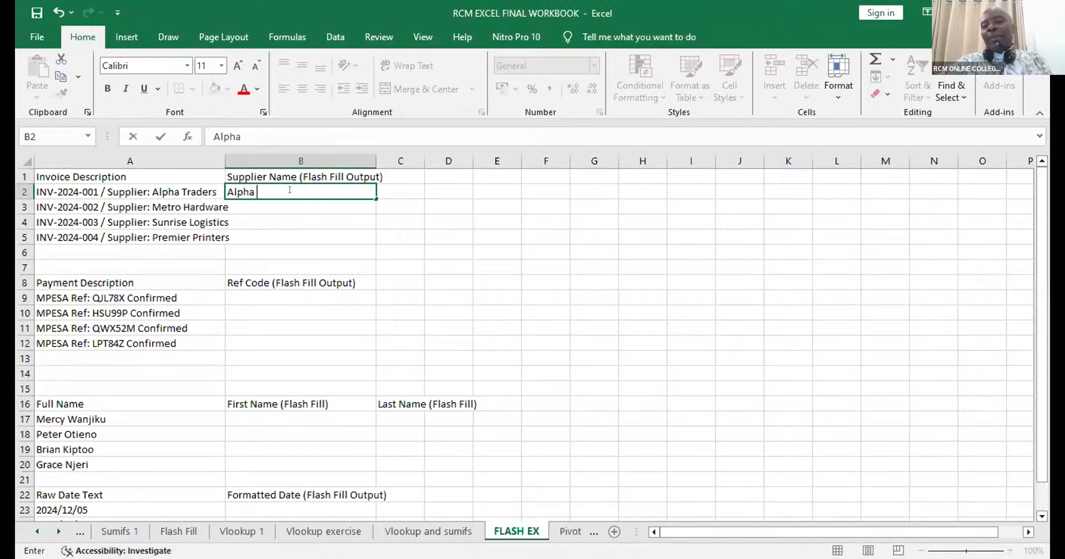
{"action": "type", "text": " Trad"}
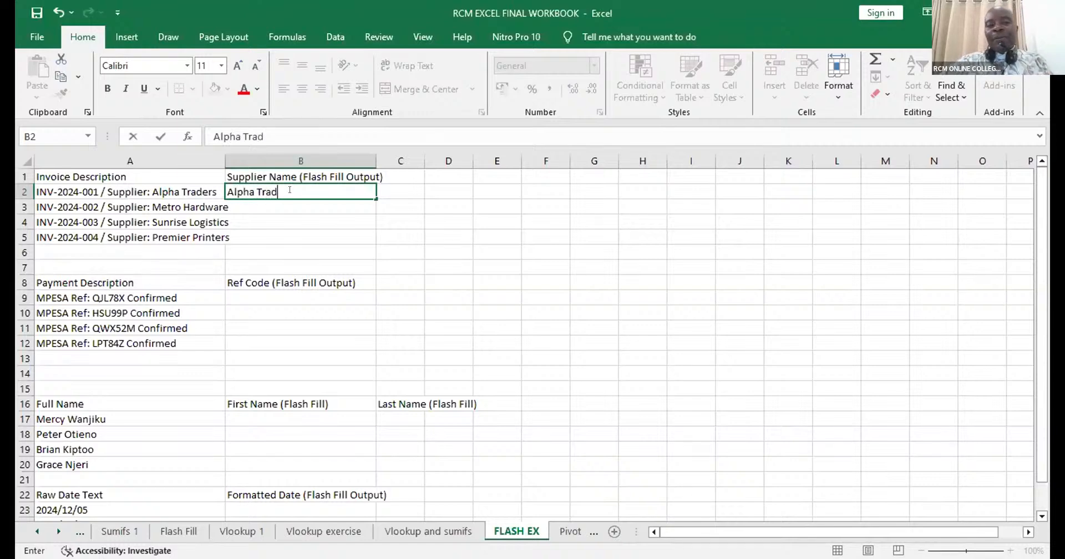
{"action": "type", "text": "ers"}
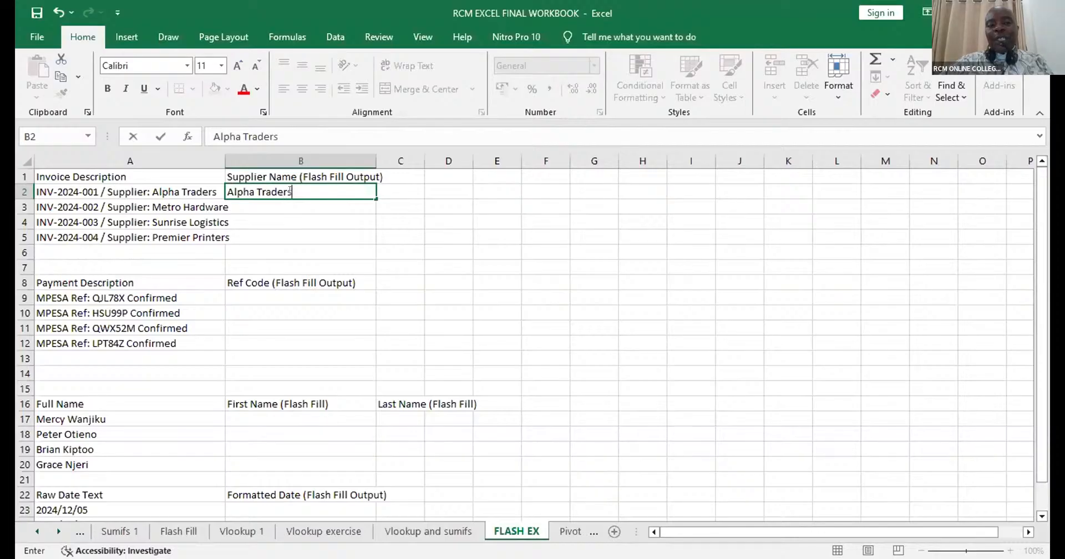
{"action": "key", "text": "Up"}
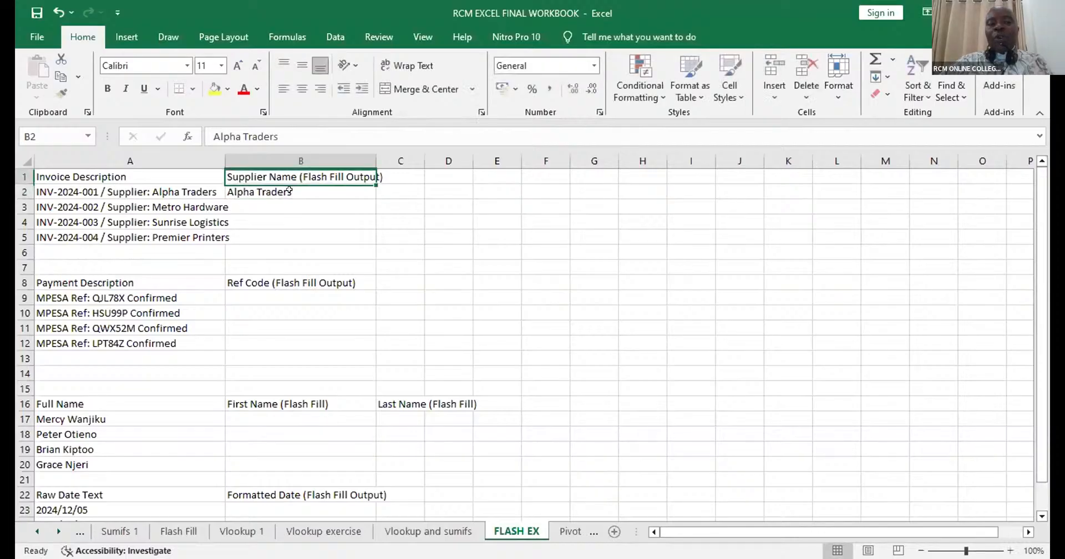
- Flash Fill the Supplier Name column from the example in B2 and autofit column A to its invoice descriptions
{"action": "left_click", "coordinate": [289, 190]}
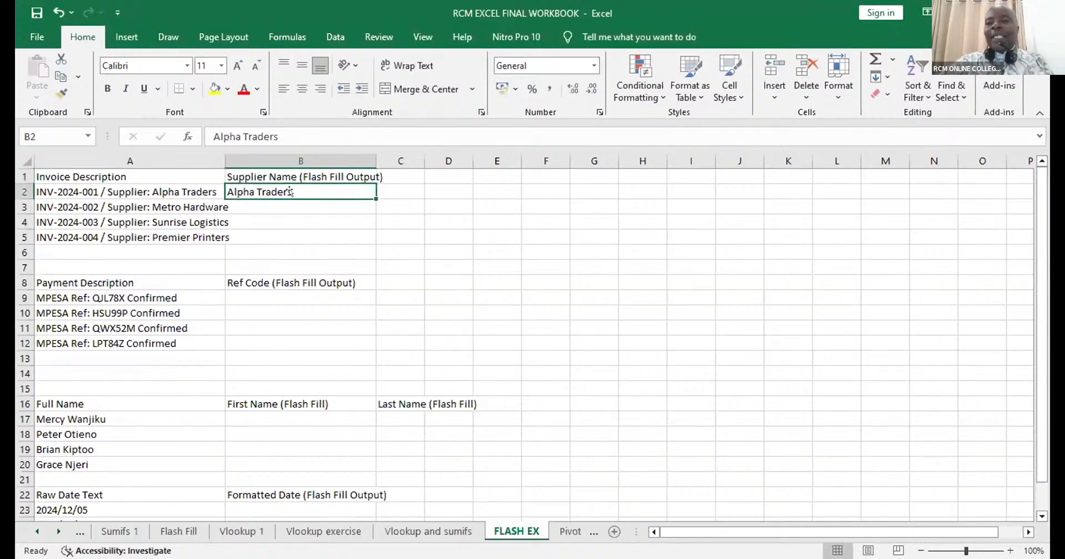
{"action": "key", "text": "ctrl+e"}
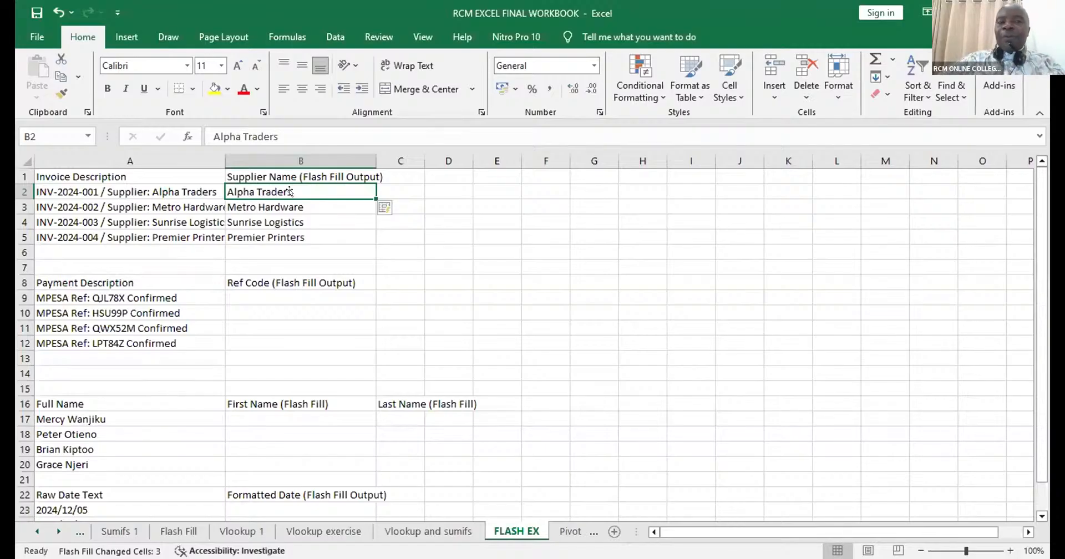
{"action": "double_click", "coordinate": [217, 152]}
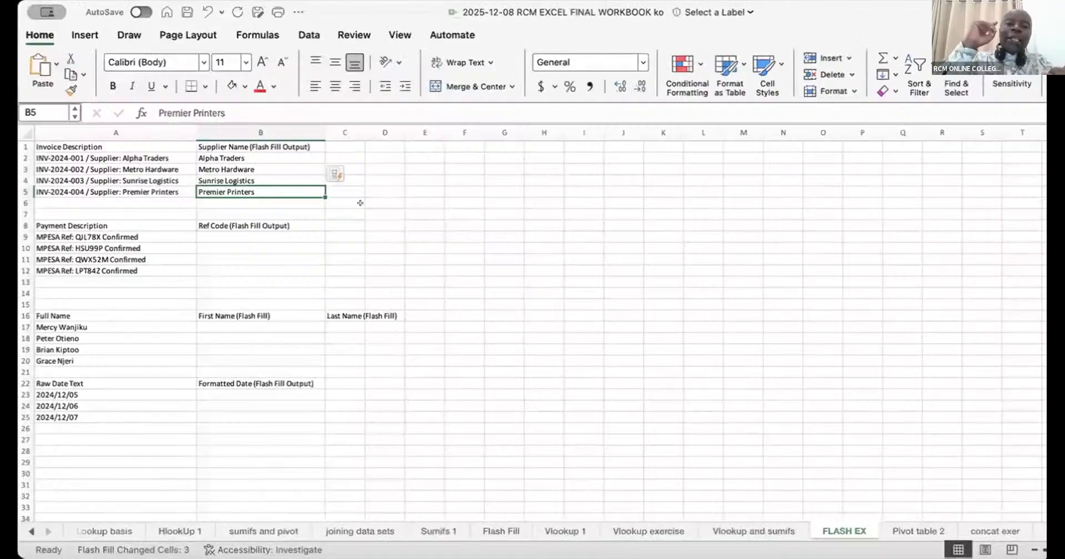
- Shade the empty Ref Code cells B9:B12 with a light yellow fill
{"action": "left_click", "coordinate": [209, 235]}
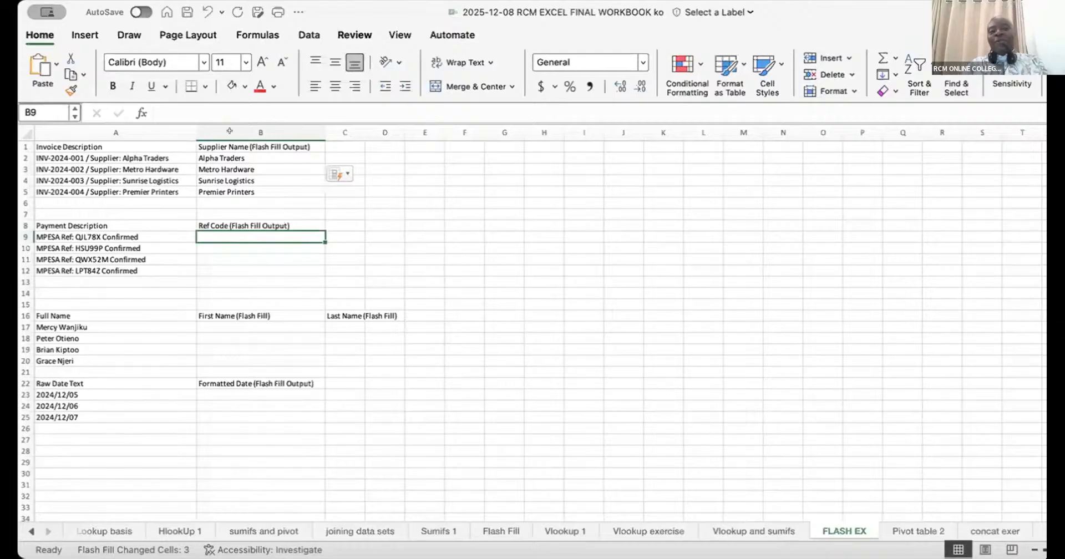
{"action": "left_click_drag", "start_coordinate": [206, 237], "coordinate": [206, 268]}
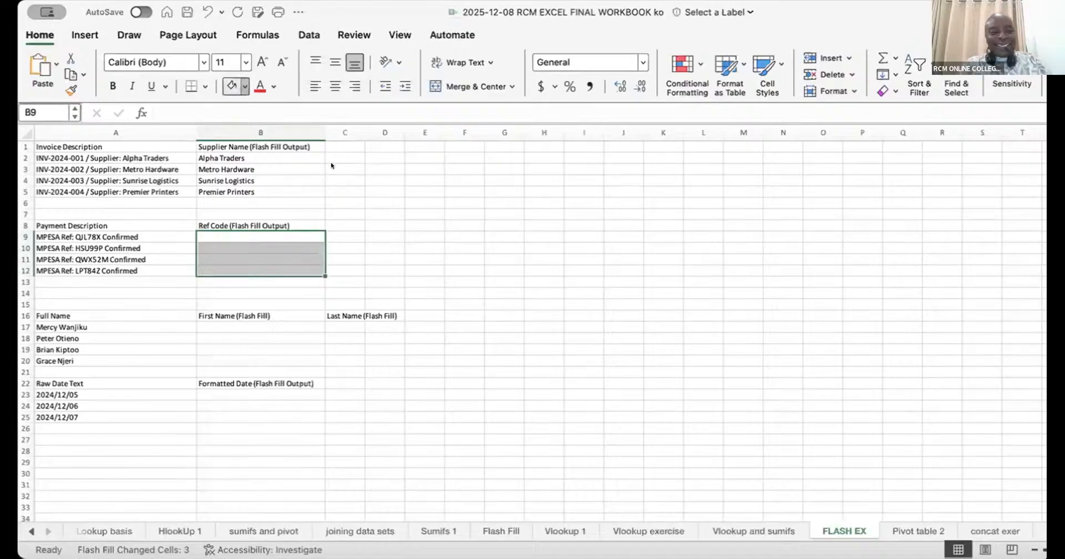
- Enter the reference code from the payment description in A9 into B9 as the Ref Code example
{"action": "left_click", "coordinate": [257, 235]}
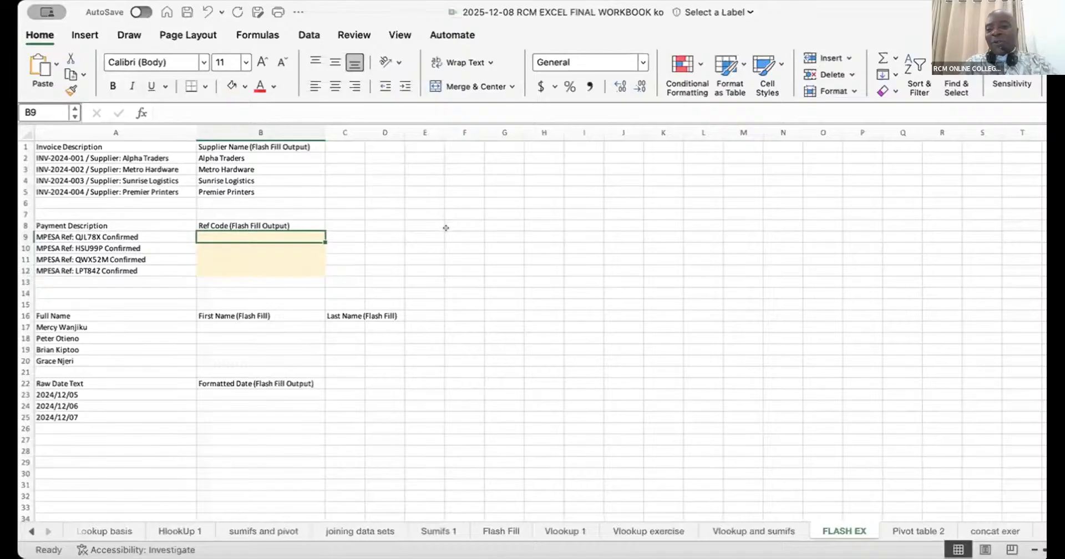
{"action": "type", "text": "Q"}
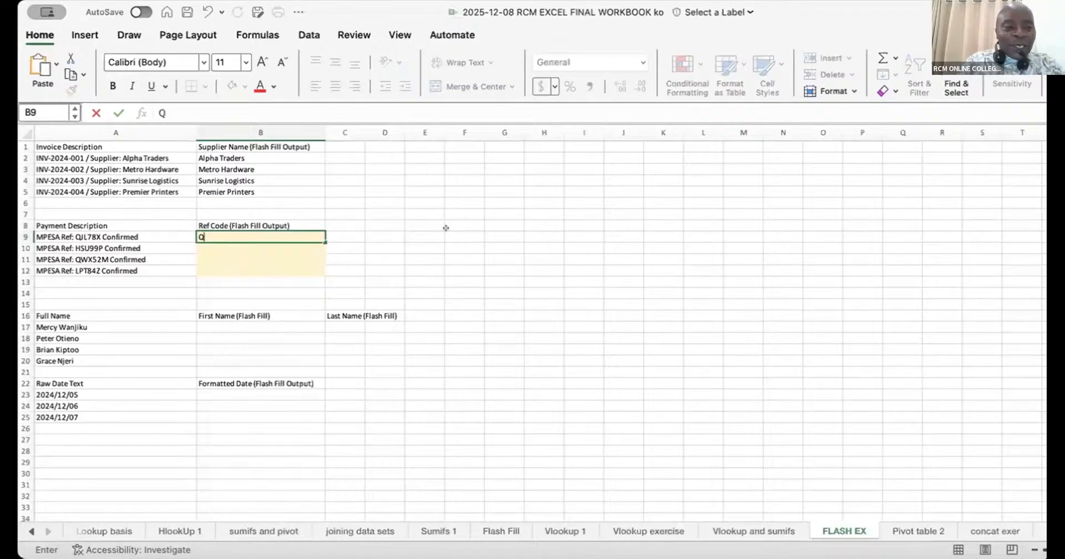
{"action": "type", "text": "J"}
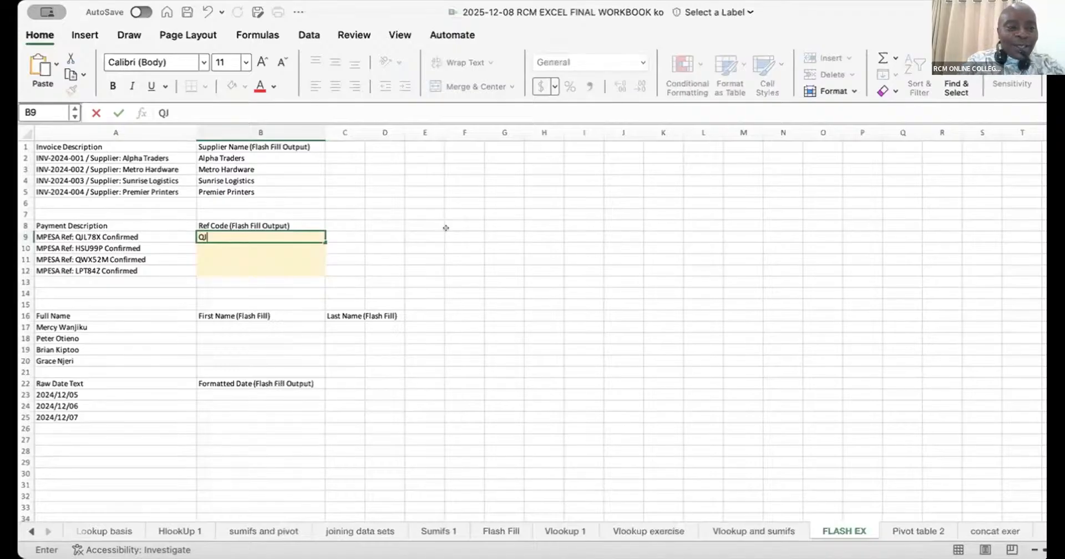
{"action": "type", "text": "L"}
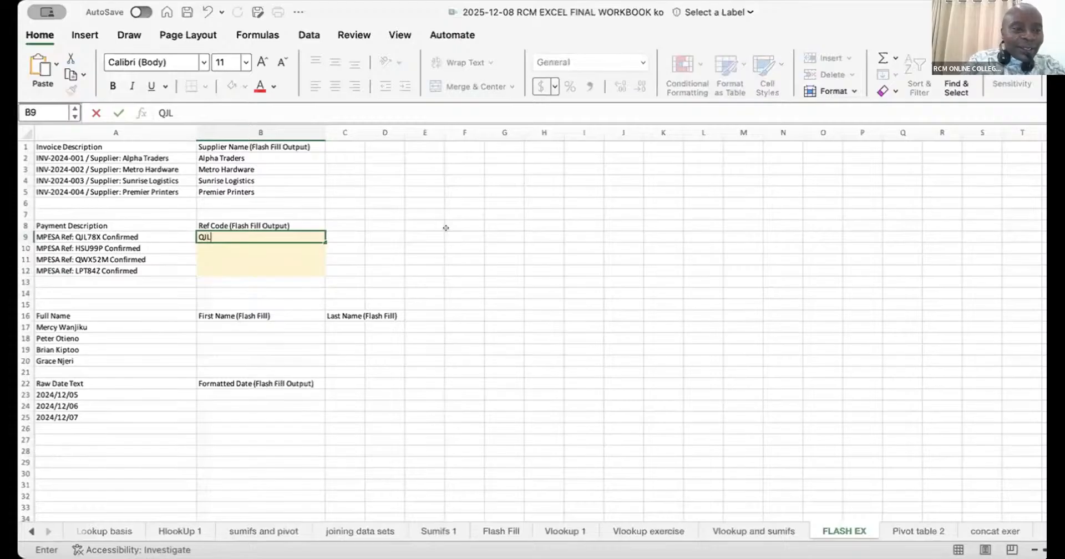
{"action": "type", "text": "78"}
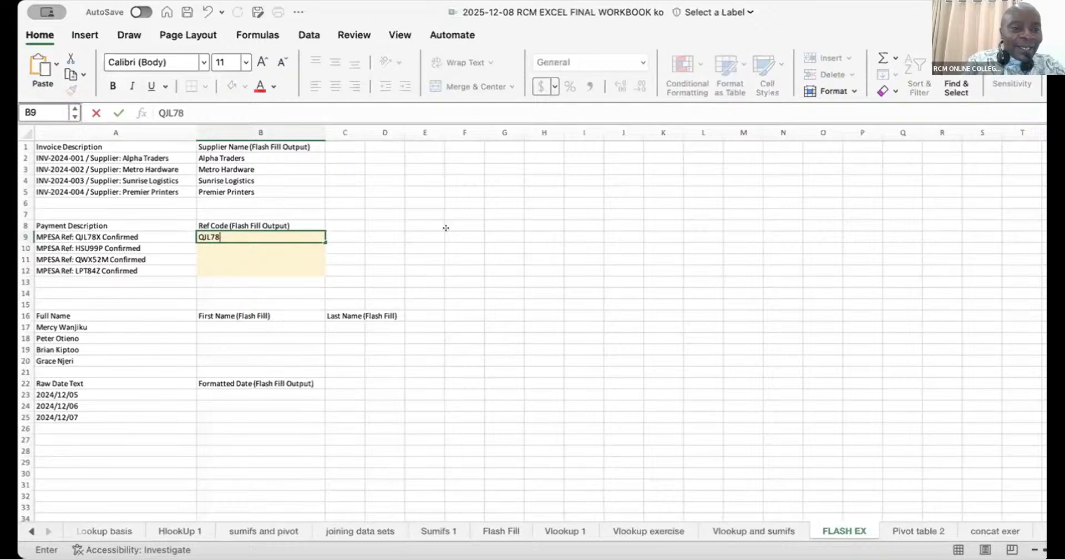
{"action": "type", "text": "X"}
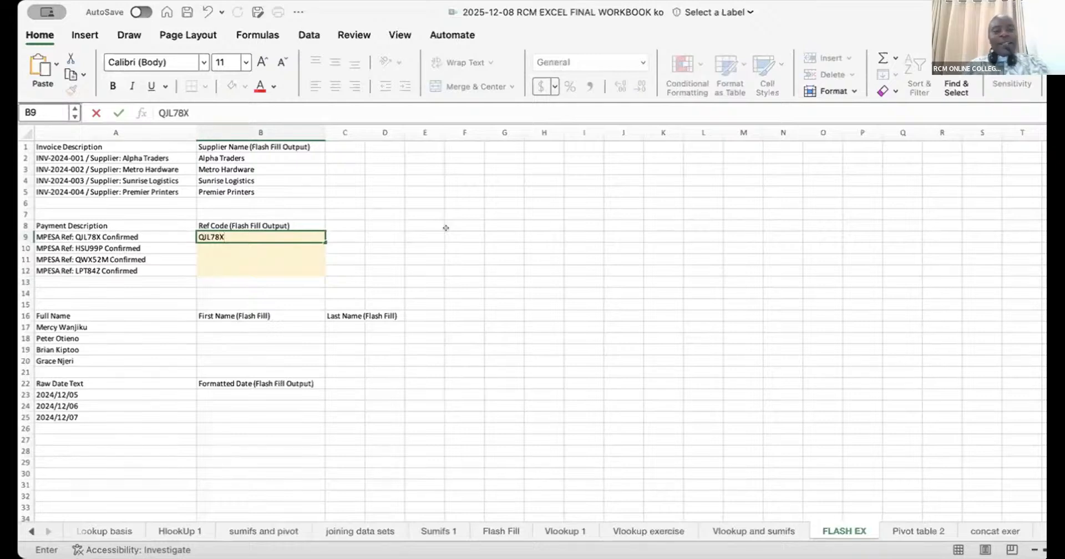
{"action": "key", "text": "ctrl+Return"}
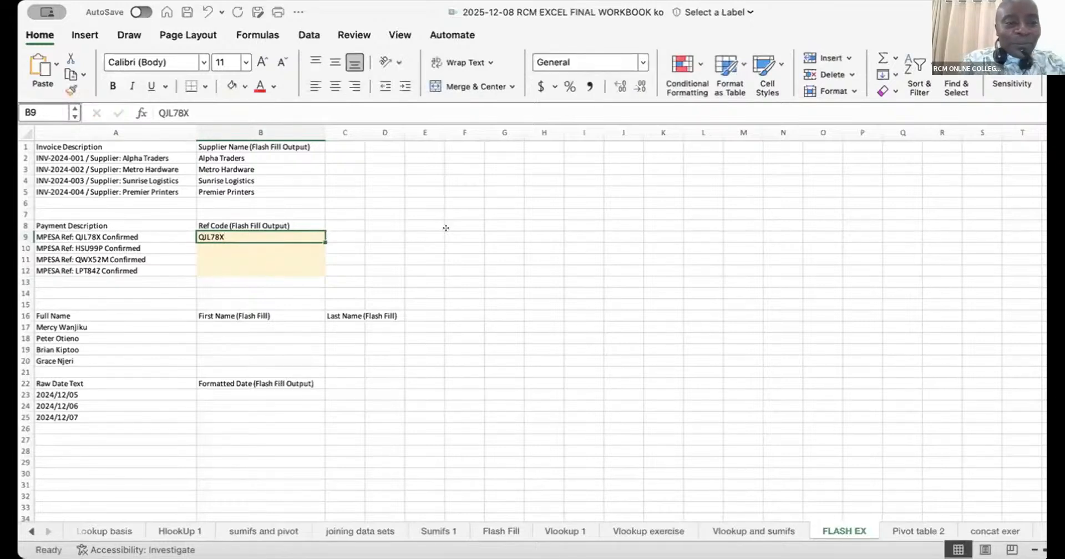
- Flash Fill the rest of the Ref Code column from the example in B9
{"action": "key", "text": "ctrl+e"}
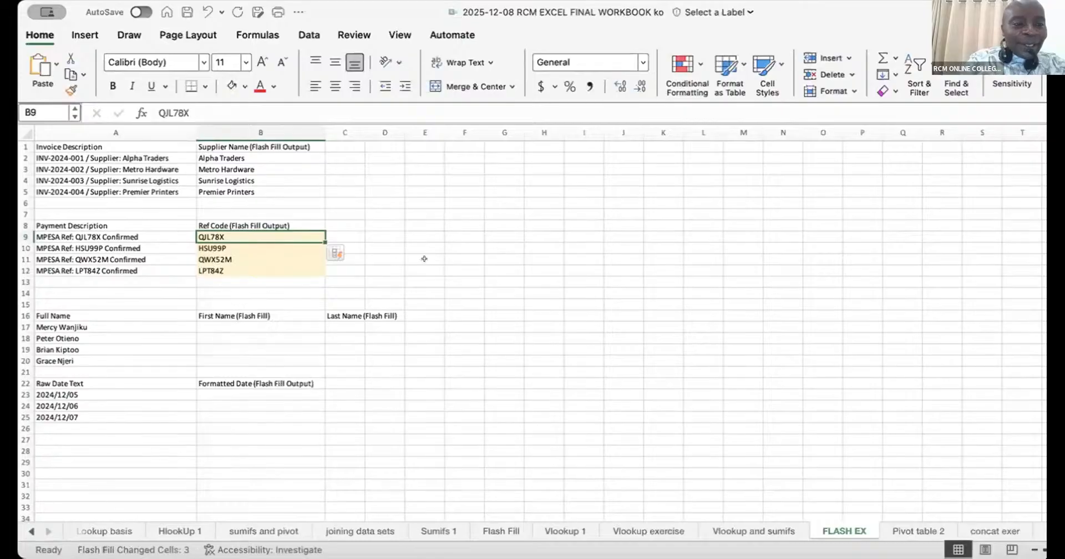
{"action": "left_click", "coordinate": [275, 259]}
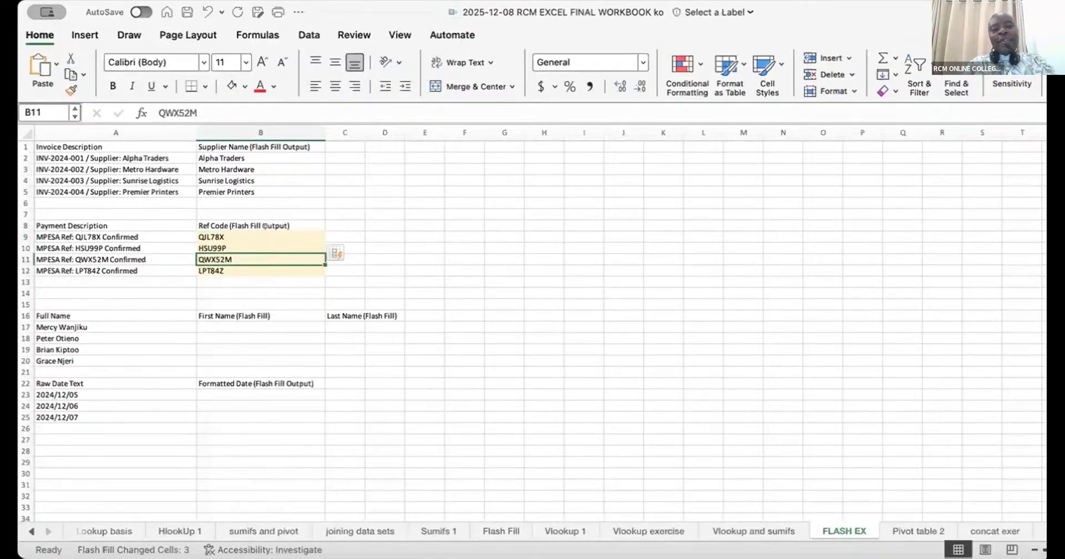
{"action": "left_click", "coordinate": [266, 235]}
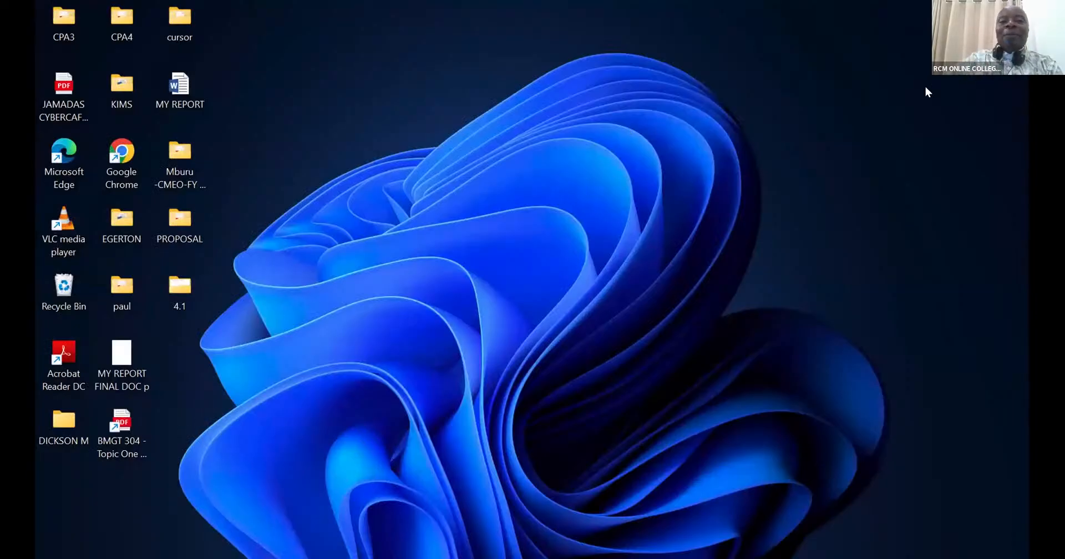
- Open the RCM EXCEL FINAL WORKBOOK file from the Downloads folder
{"action": "double_click", "coordinate": [179, 159]}
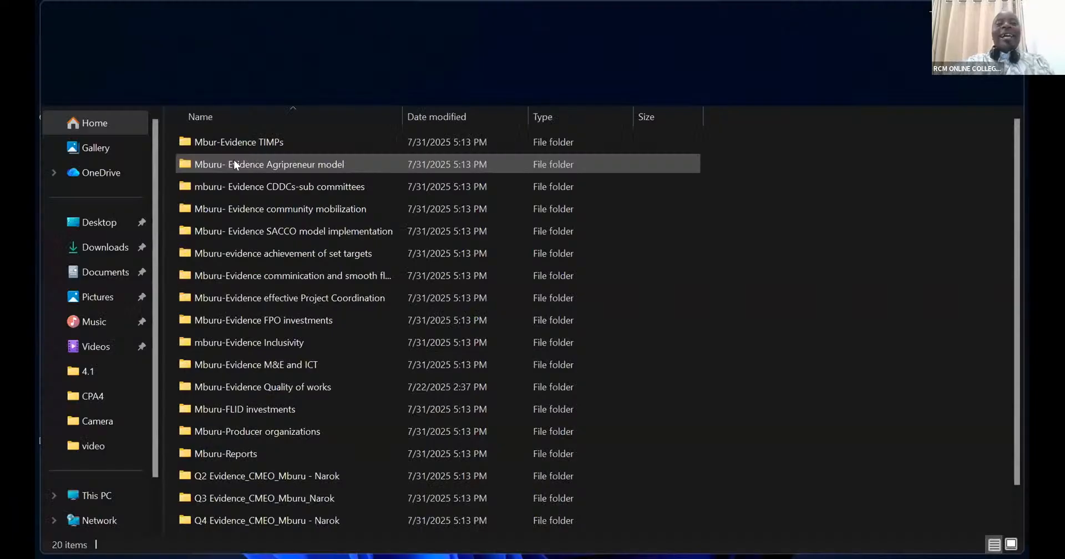
{"action": "left_click", "coordinate": [105, 247]}
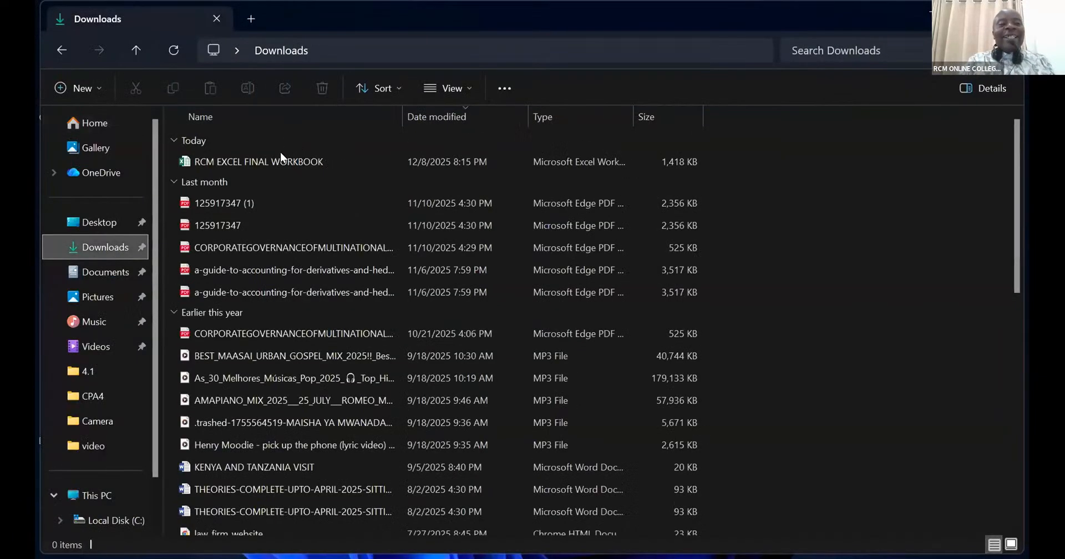
{"action": "double_click", "coordinate": [281, 158]}
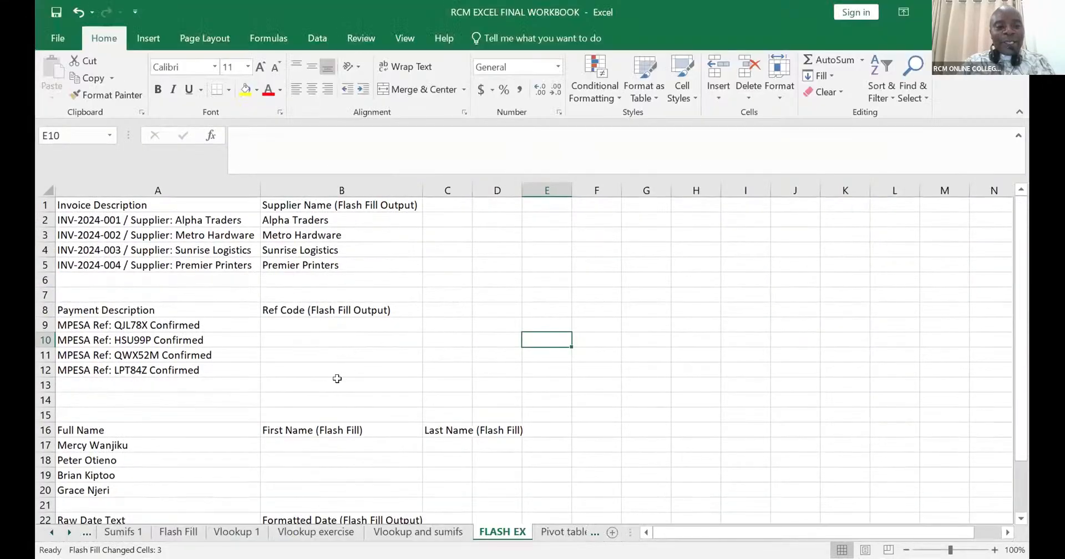
- Enter the first name from the full name in A17 into B17 as the First Name example
{"action": "left_click", "coordinate": [323, 315]}
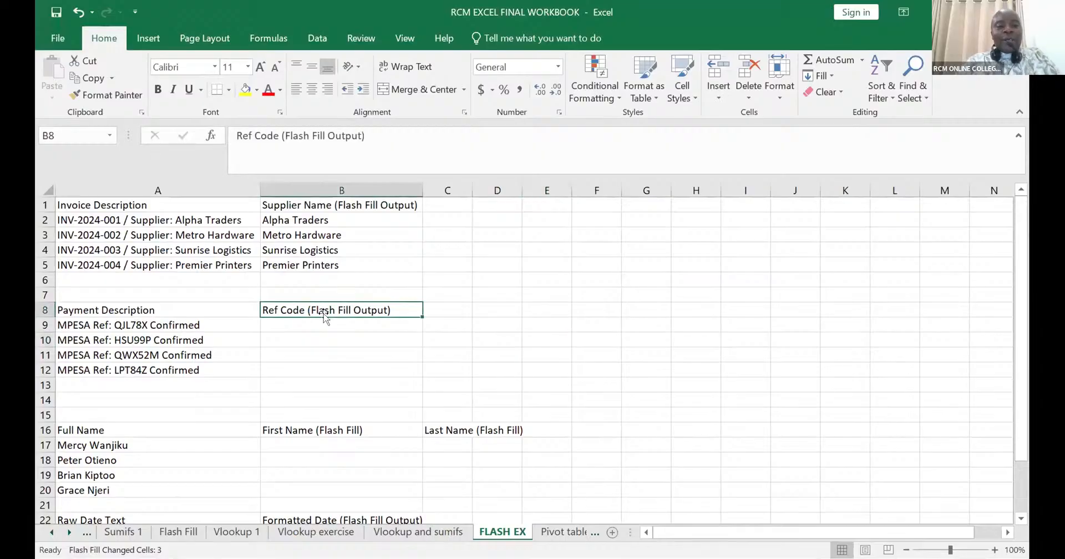
{"action": "left_click", "coordinate": [316, 432]}
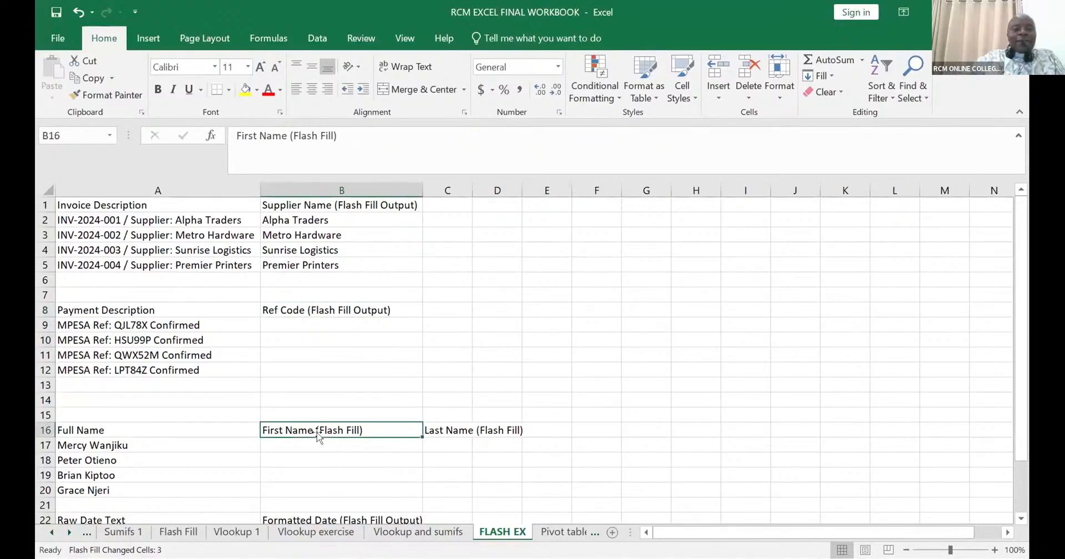
{"action": "left_click", "coordinate": [319, 438]}
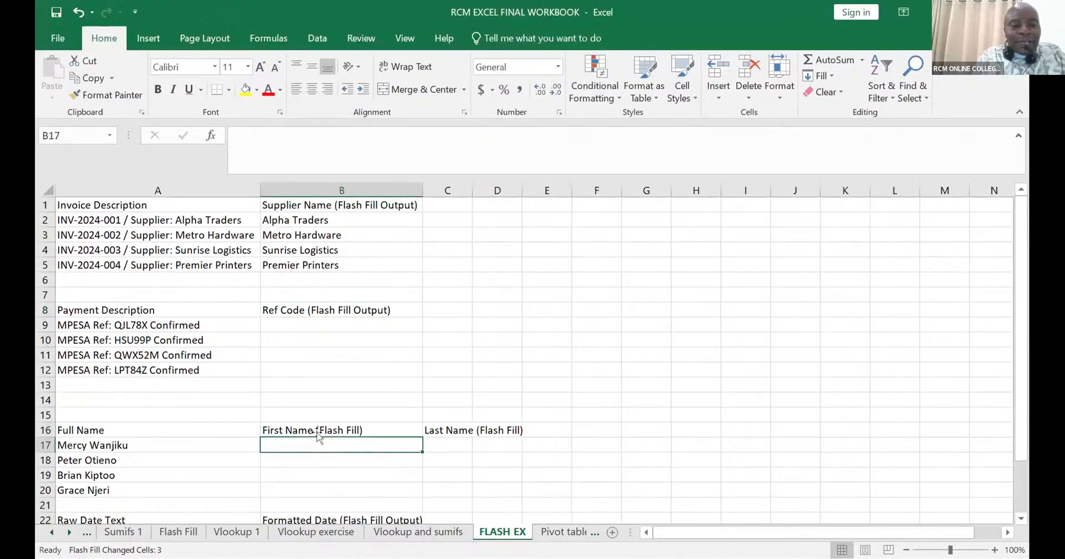
{"action": "type", "text": "Mercy"}
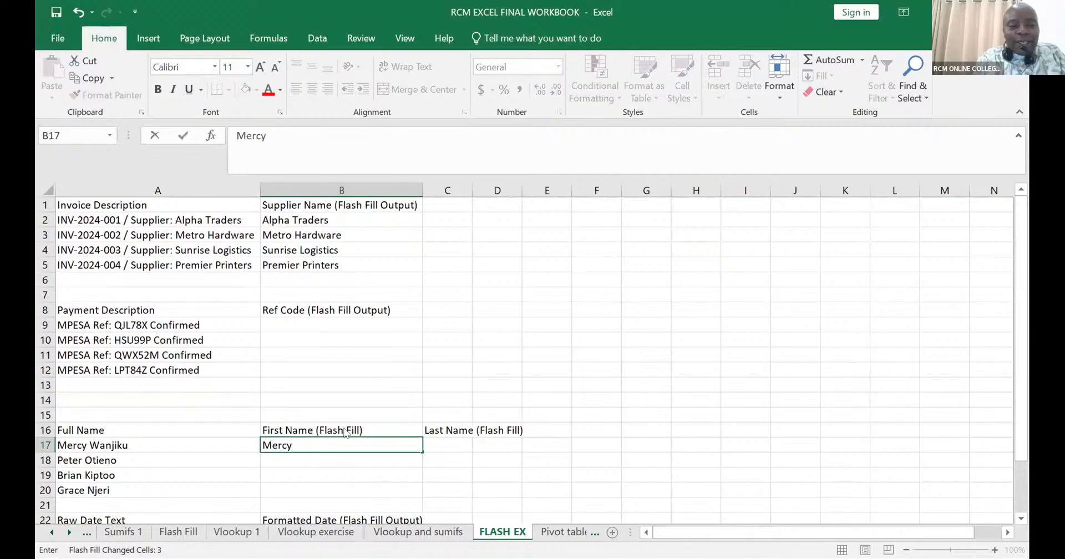
{"action": "left_click", "coordinate": [382, 370]}
- Flash Fill the First Name column down to row 20 from the example in B17
{"action": "left_click", "coordinate": [328, 431]}
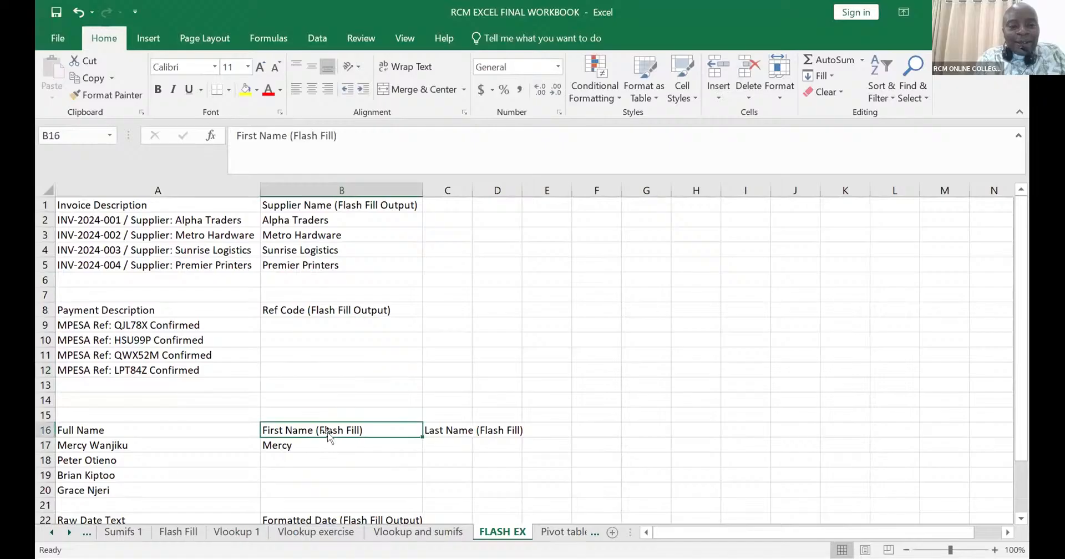
{"action": "left_click", "coordinate": [326, 444]}
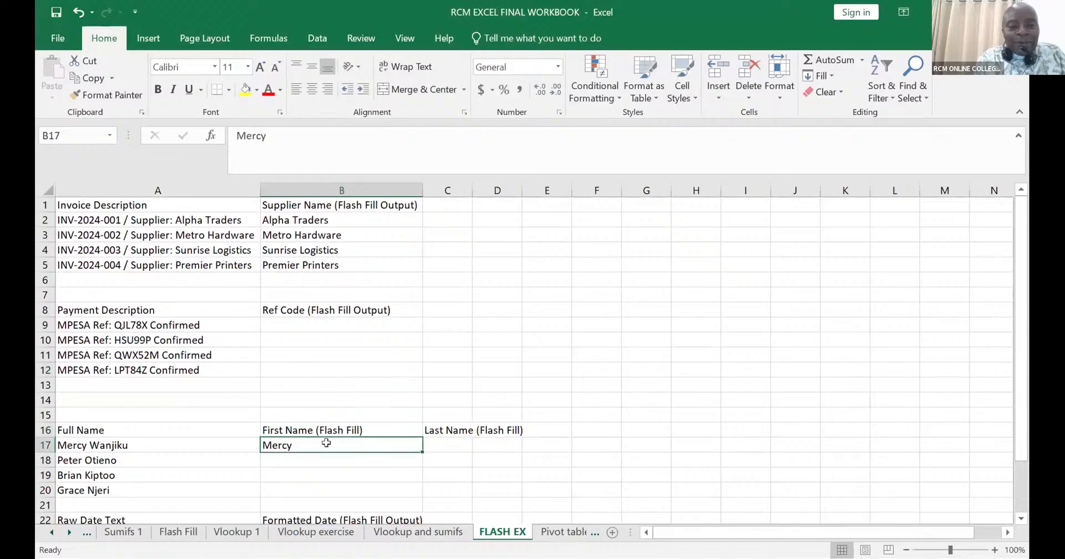
{"action": "key", "text": "ctrl+e"}
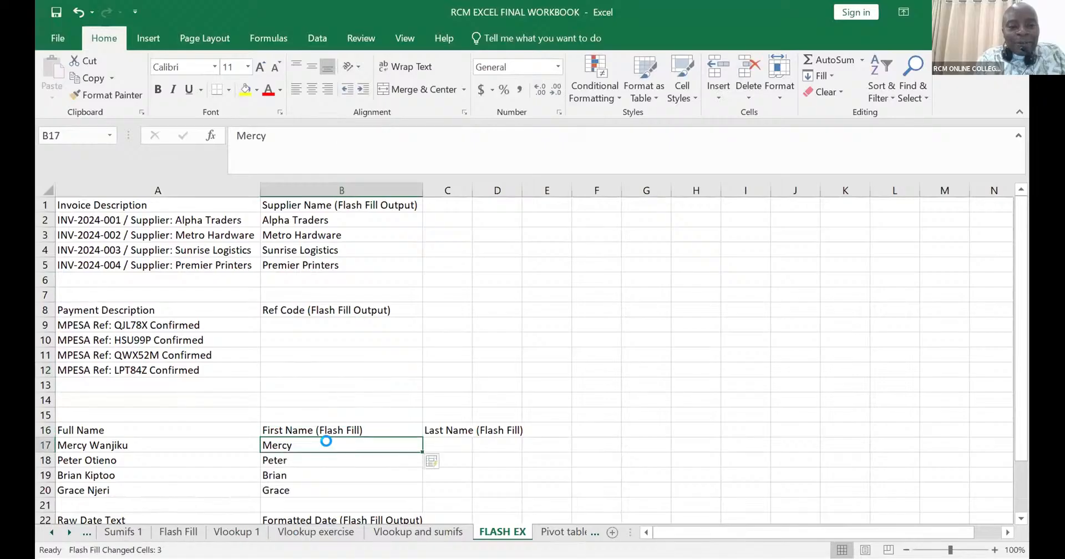
{"action": "left_click", "coordinate": [457, 371]}
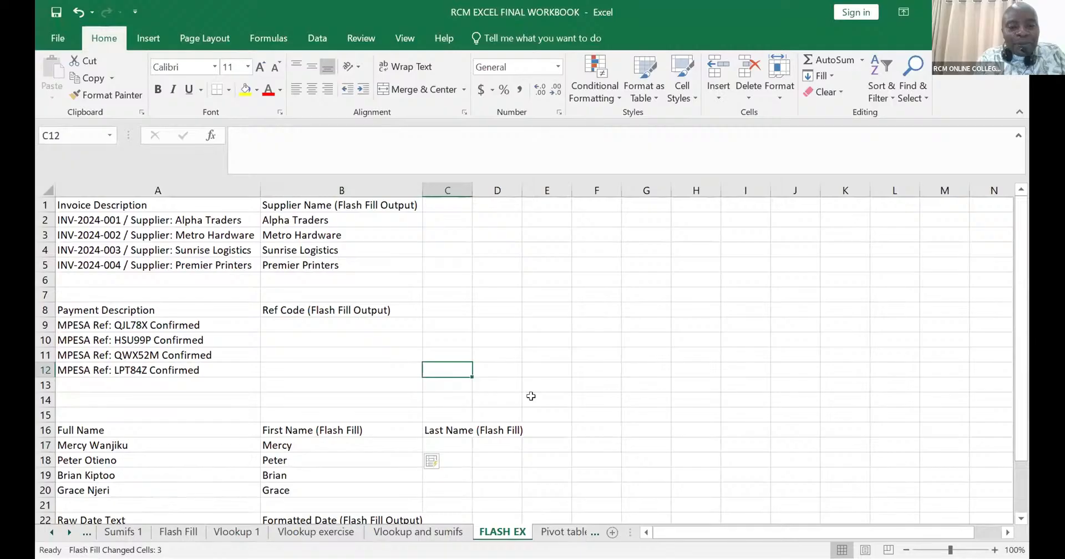
{"action": "left_click", "coordinate": [686, 431]}
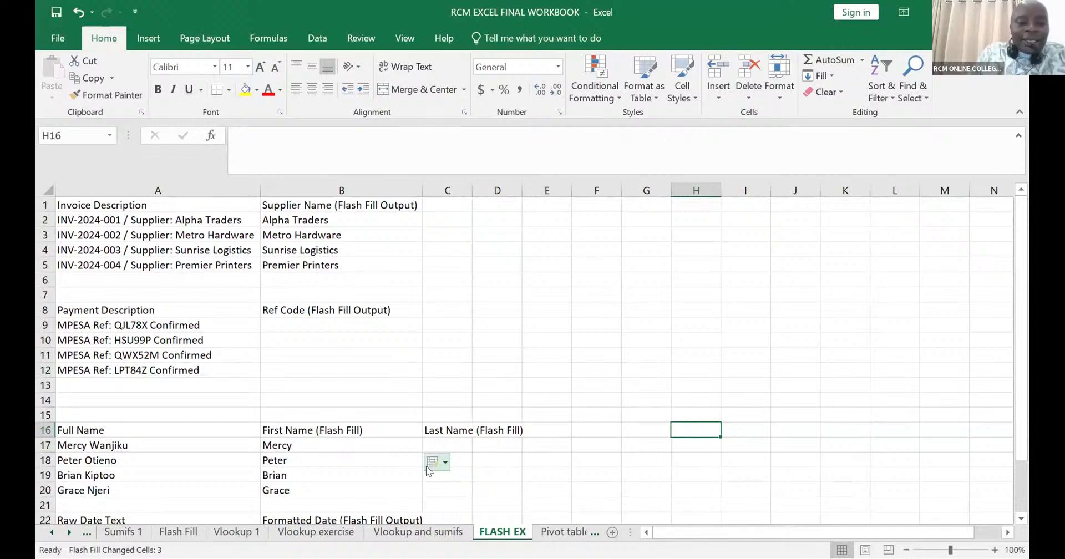
- Enter the capitalised last name from the full name in A17 into C17 as the Last Name example
{"action": "left_click", "coordinate": [442, 441]}
{"action": "type", "text": "w"}
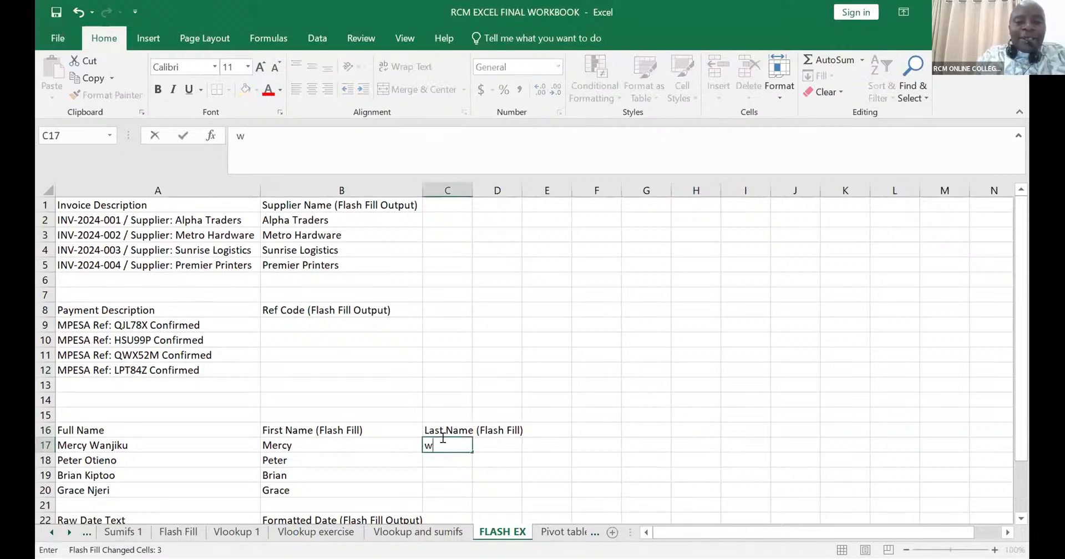
{"action": "key", "text": "BackSpace"}
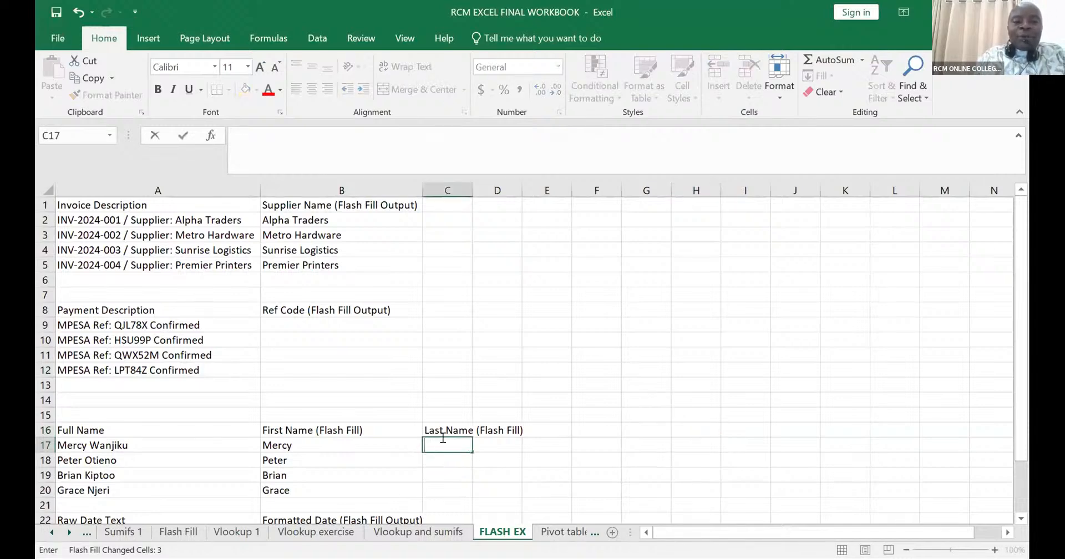
{"action": "type", "text": "Wanjiku"}
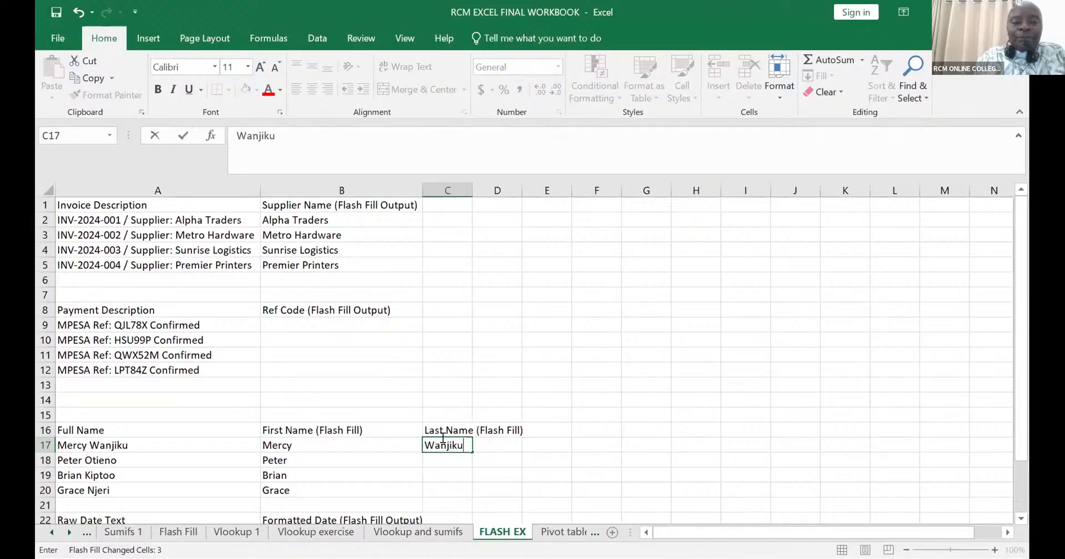
{"action": "left_click", "coordinate": [490, 454]}
- Flash Fill the Last Name column down to row 20 from the example in C17
{"action": "left_click", "coordinate": [439, 433]}
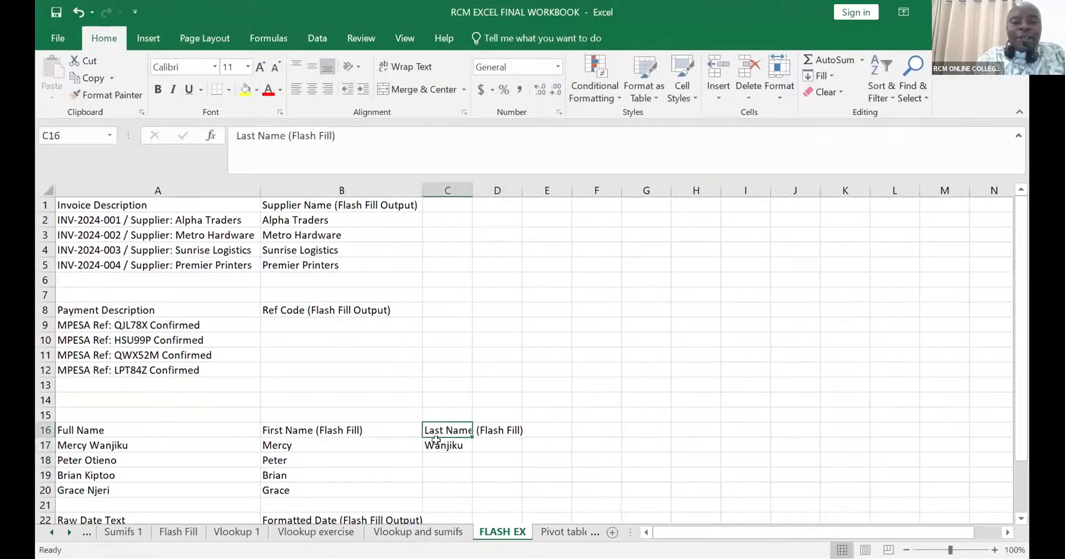
{"action": "left_click", "coordinate": [439, 445]}
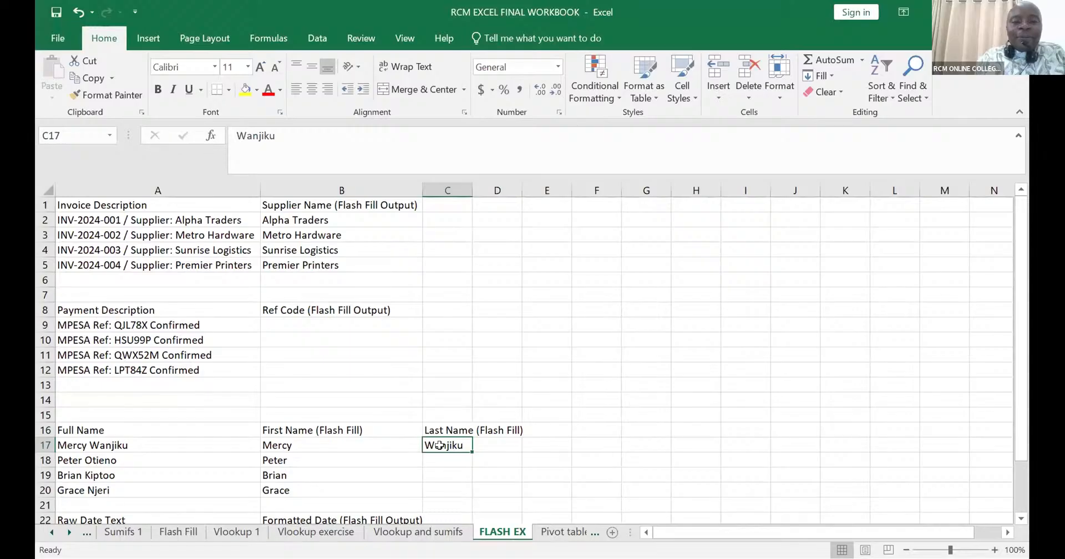
{"action": "key", "text": "ctrl+e"}
{"action": "left_click", "coordinate": [508, 447]}
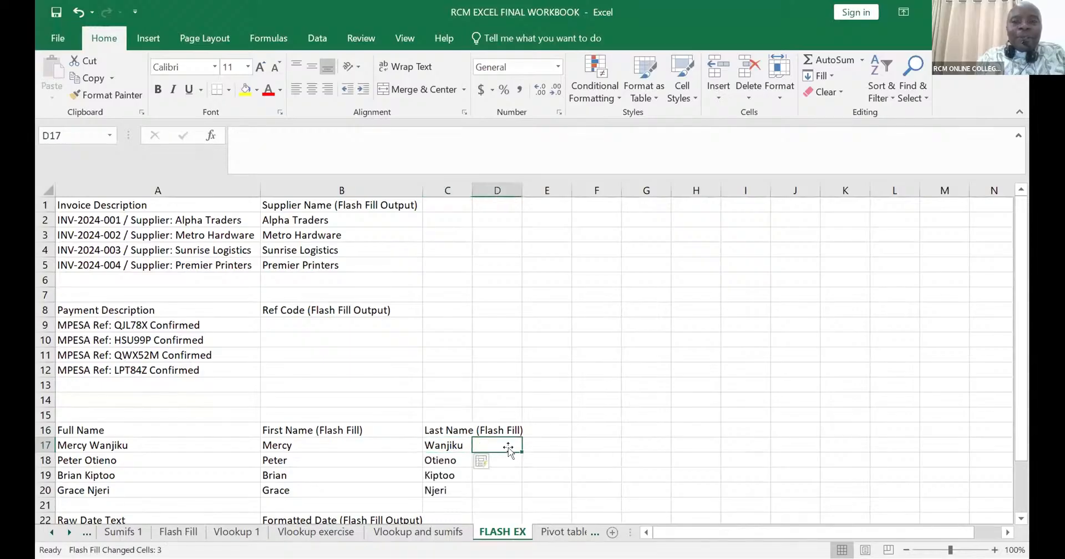
{"action": "left_click", "coordinate": [573, 440]}
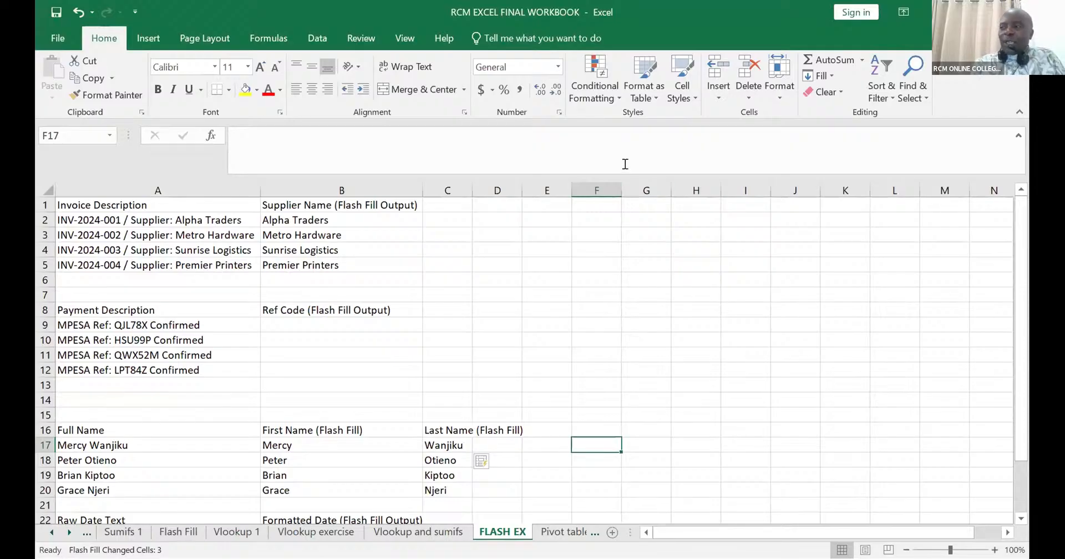
{"action": "left_click", "coordinate": [646, 246]}
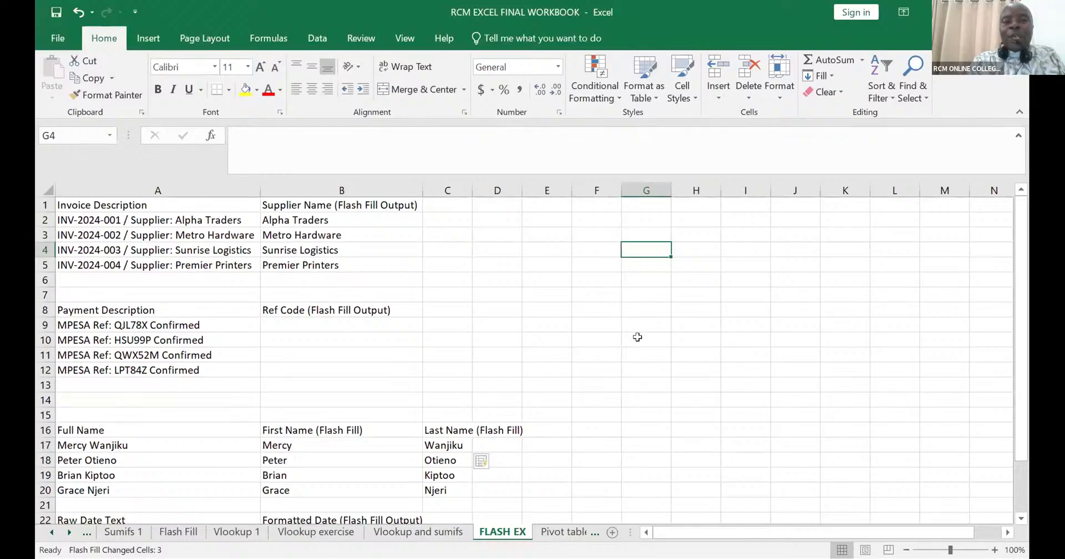
{"action": "scroll", "coordinate": [637, 337], "scroll_direction": "down", "scroll_amount": 2}
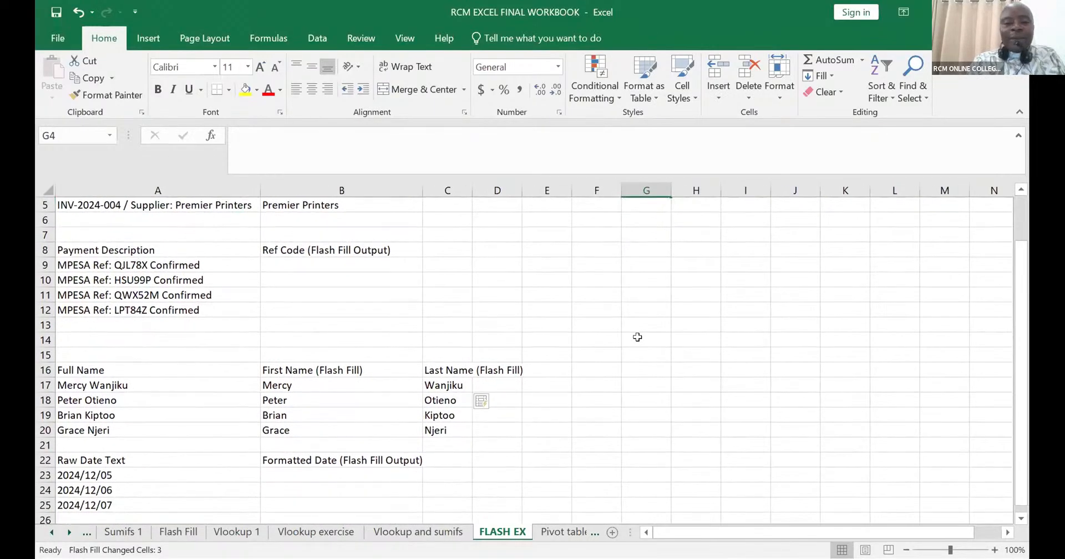
{"action": "scroll", "coordinate": [637, 338], "scroll_direction": "down", "scroll_amount": 1}
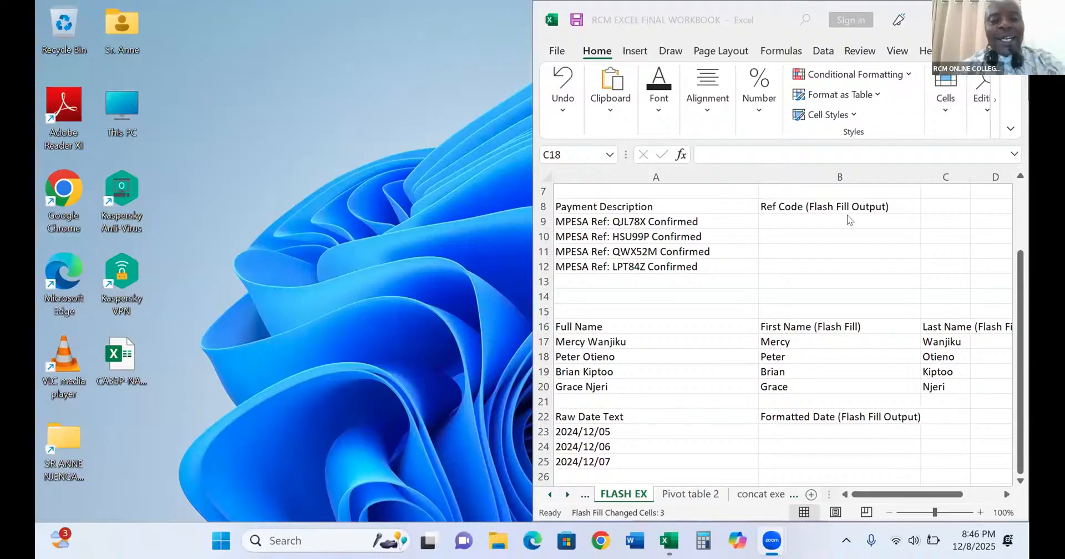
- Enter 05/12/2024 in B23 as the Formatted Date example and Flash Fill the remaining dates down to B25
{"action": "left_click", "coordinate": [852, 281]}
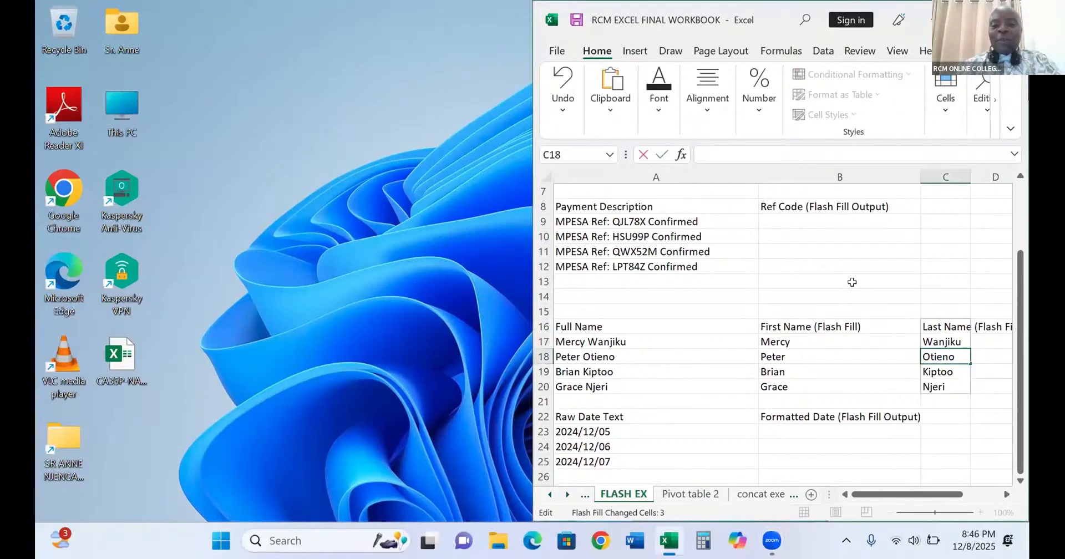
{"action": "scroll", "coordinate": [779, 392], "scroll_direction": "down", "scroll_amount": 1}
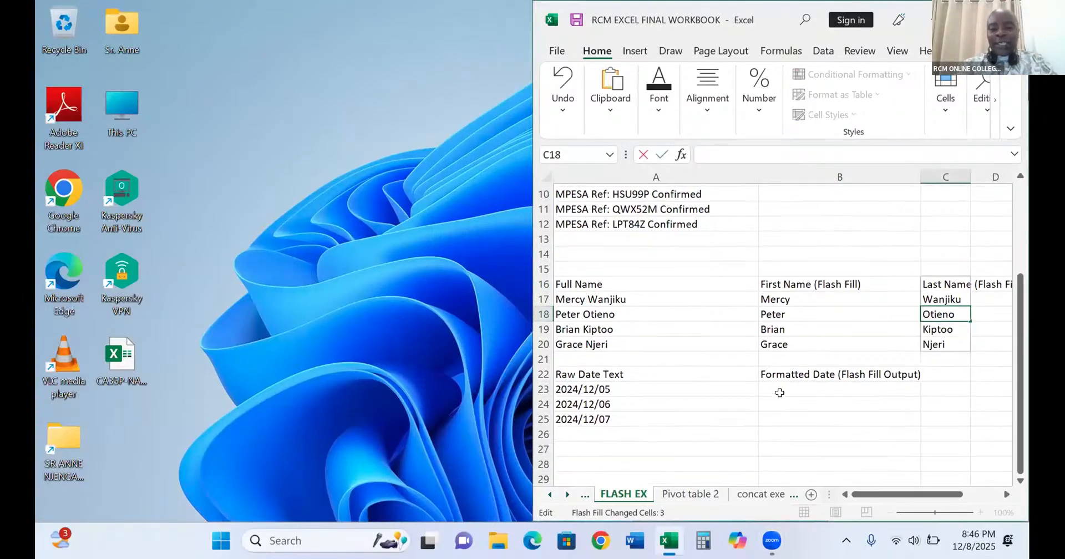
{"action": "left_click", "coordinate": [777, 384]}
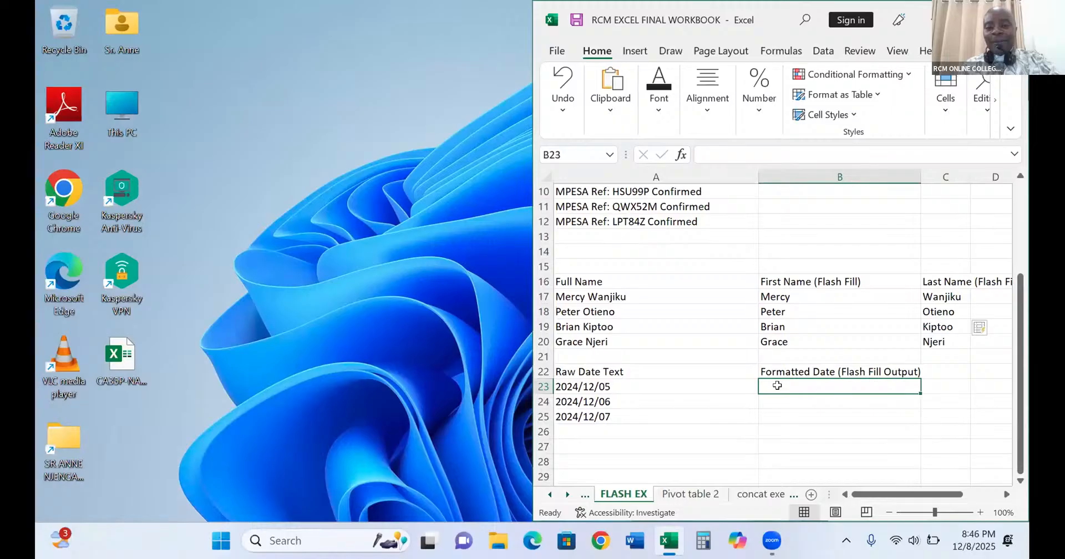
{"action": "type", "text": "0"}
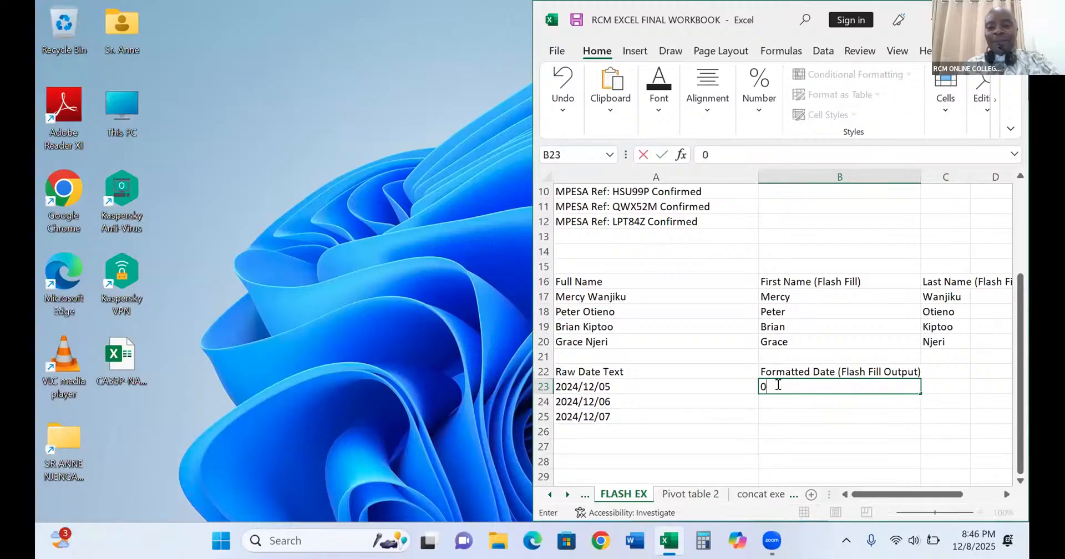
{"action": "type", "text": "5/"}
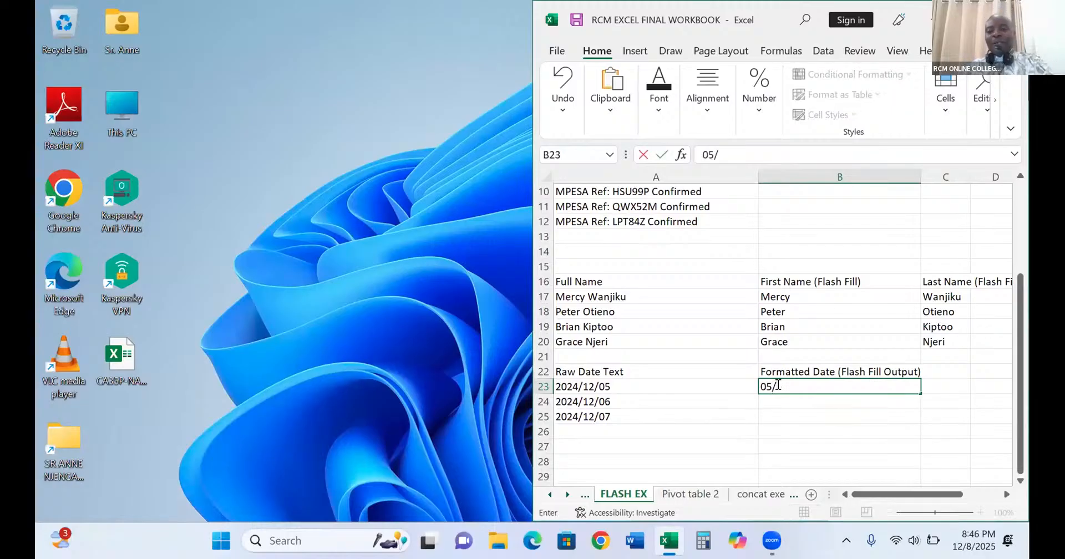
{"action": "type", "text": "12/"}
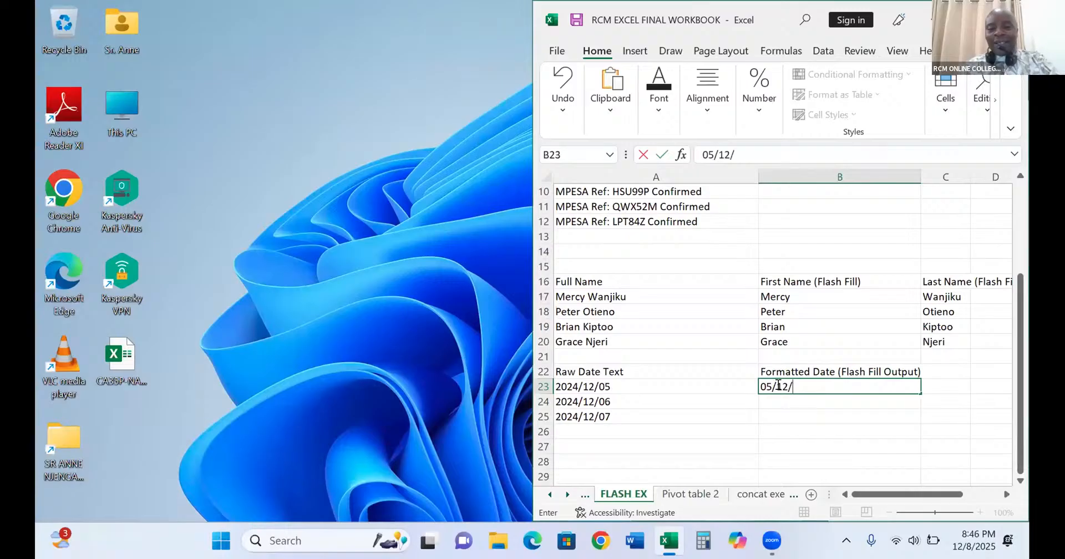
{"action": "type", "text": "2"}
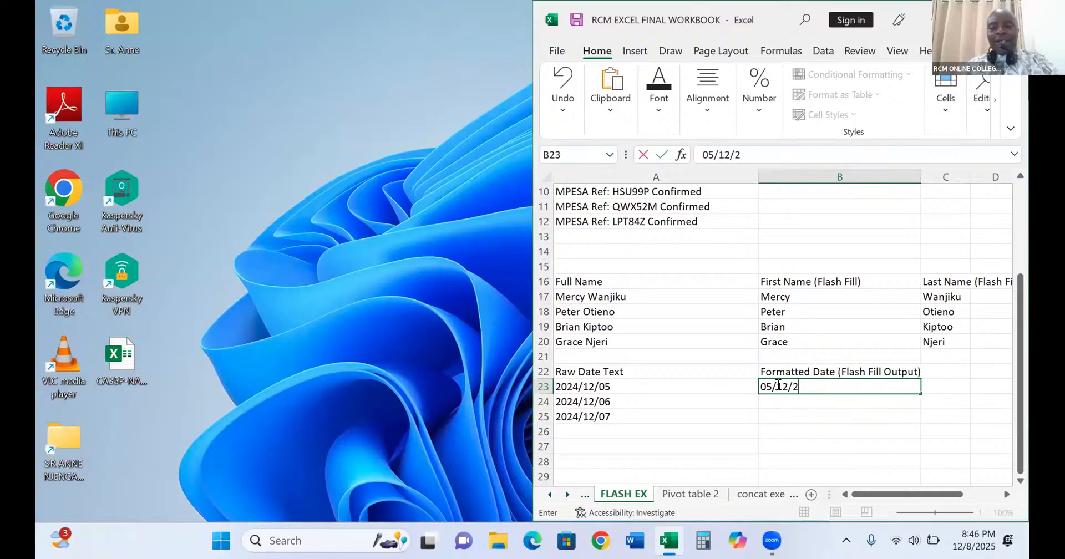
{"action": "type", "text": "024"}
{"action": "key", "text": "Return"}
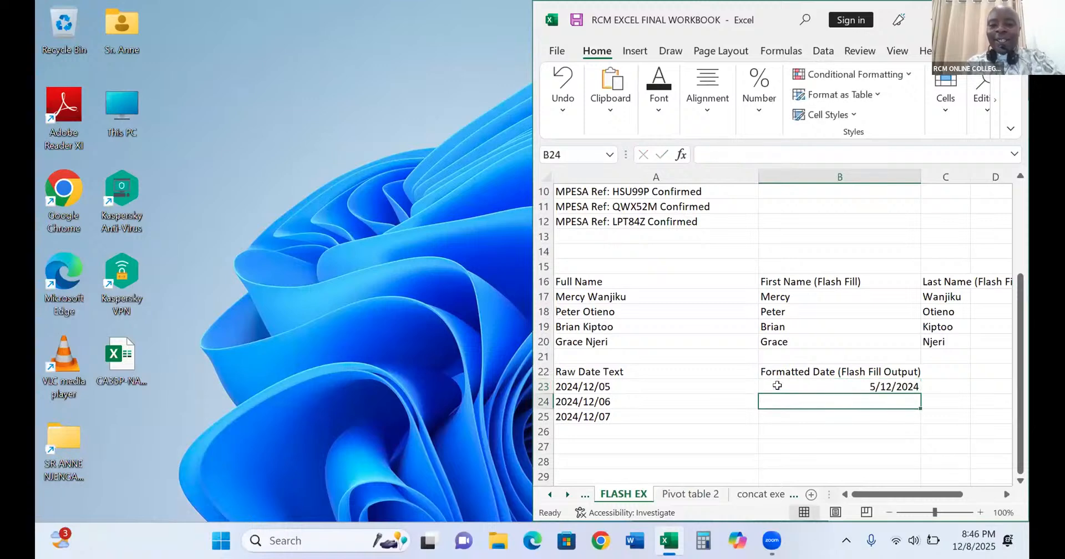
{"action": "key", "text": "ctrl+e"}
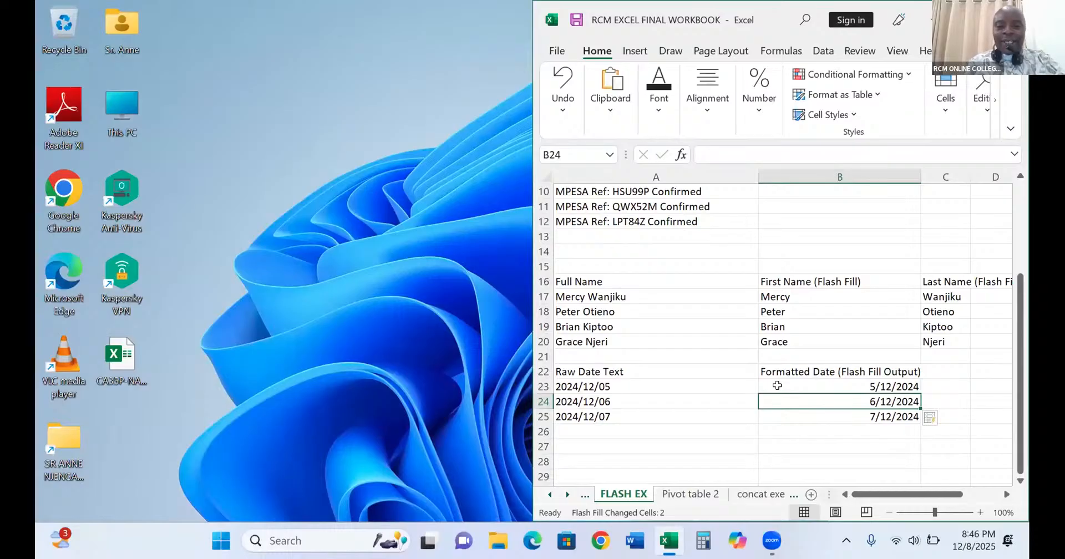
{"action": "left_click", "coordinate": [950, 95]}
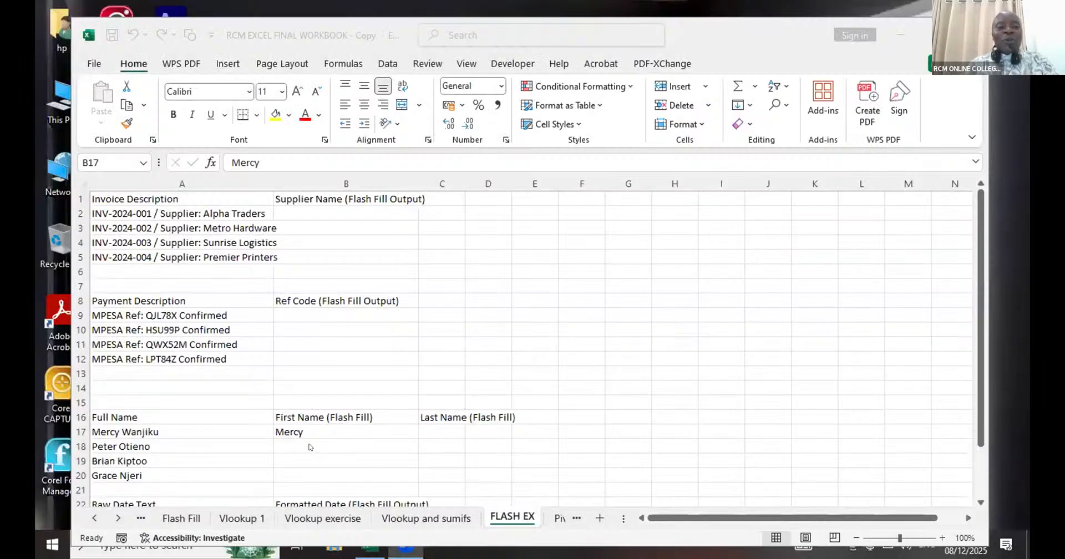
- Clear the First Name example from B17 in the workbook copy
{"action": "left_click", "coordinate": [293, 426]}
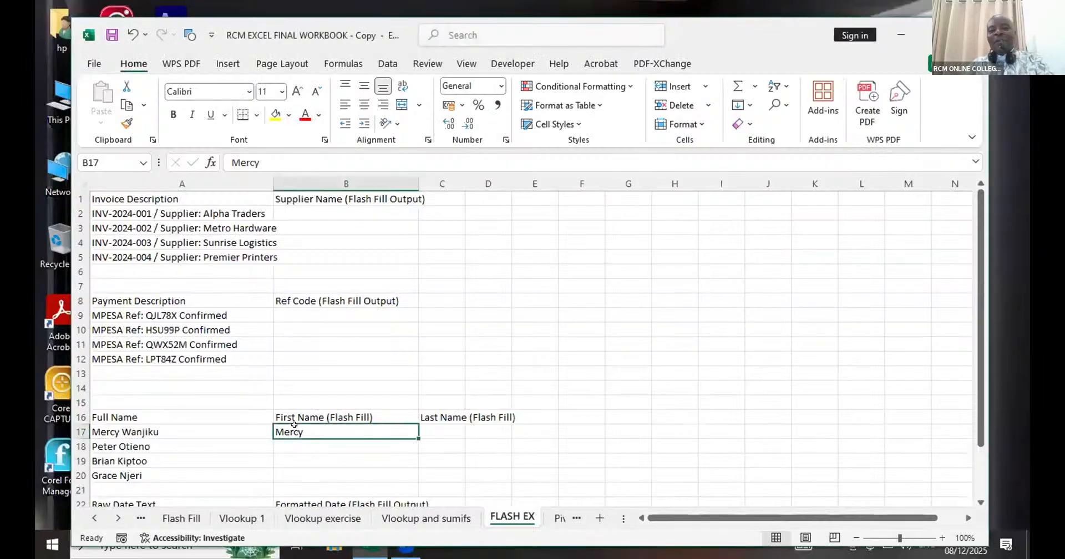
{"action": "key", "text": "BackSpace"}
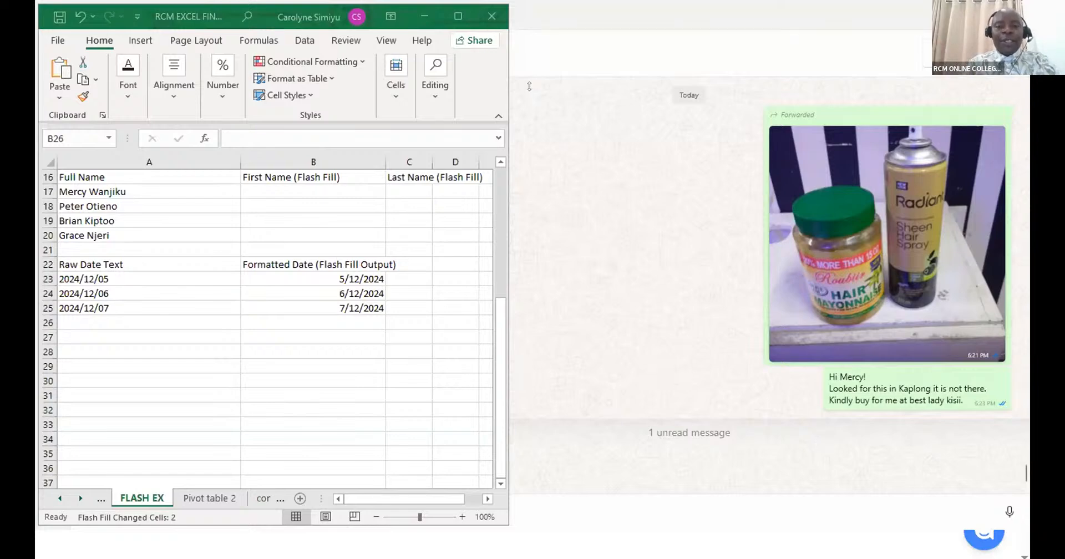
- Remove the formatted dates from B23:B25 so the Formatted Date column is empty
{"action": "left_click", "coordinate": [333, 283]}
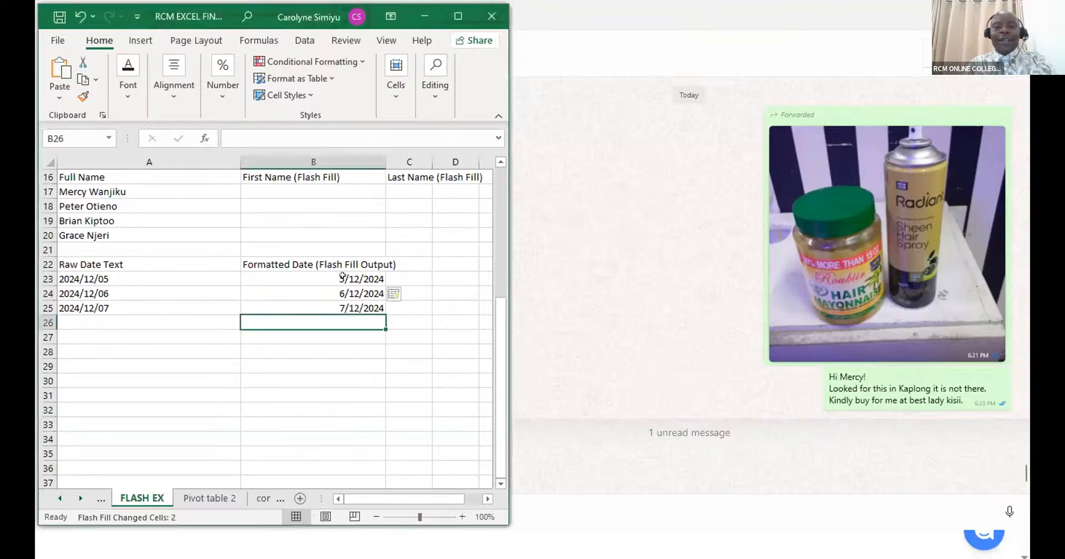
{"action": "left_click_drag", "start_coordinate": [342, 278], "coordinate": [344, 299]}
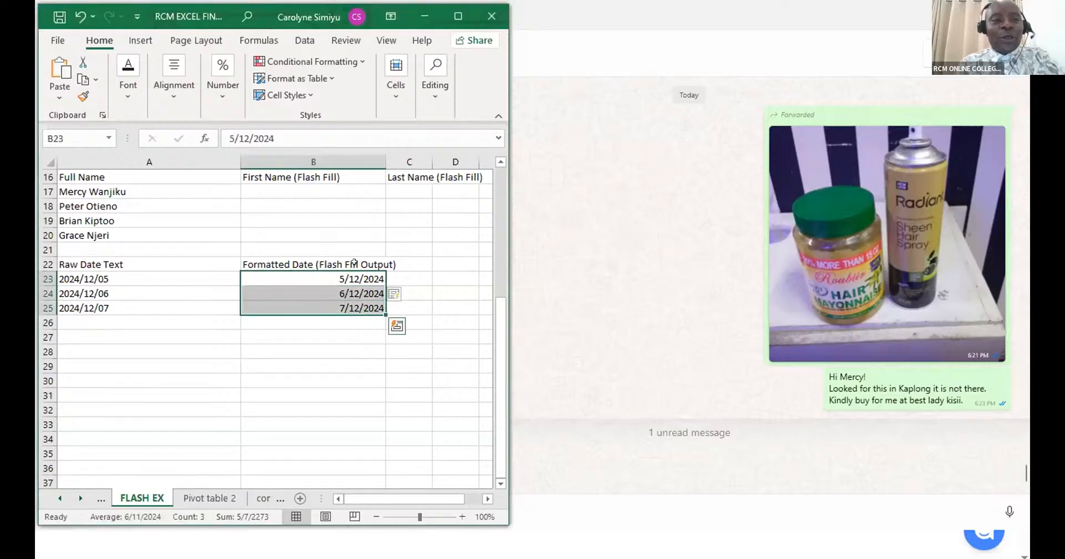
{"action": "key", "text": "ctrl+z"}
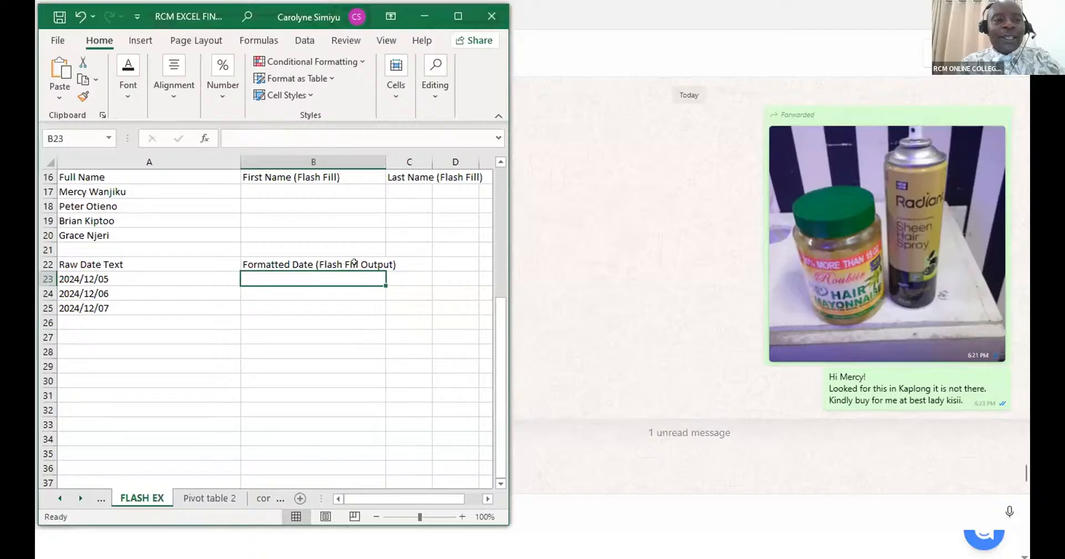
- Re-enter 05/12/2024 in B23 and Flash Fill the Formatted Date column through row 25 from it
{"action": "type", "text": "05"}
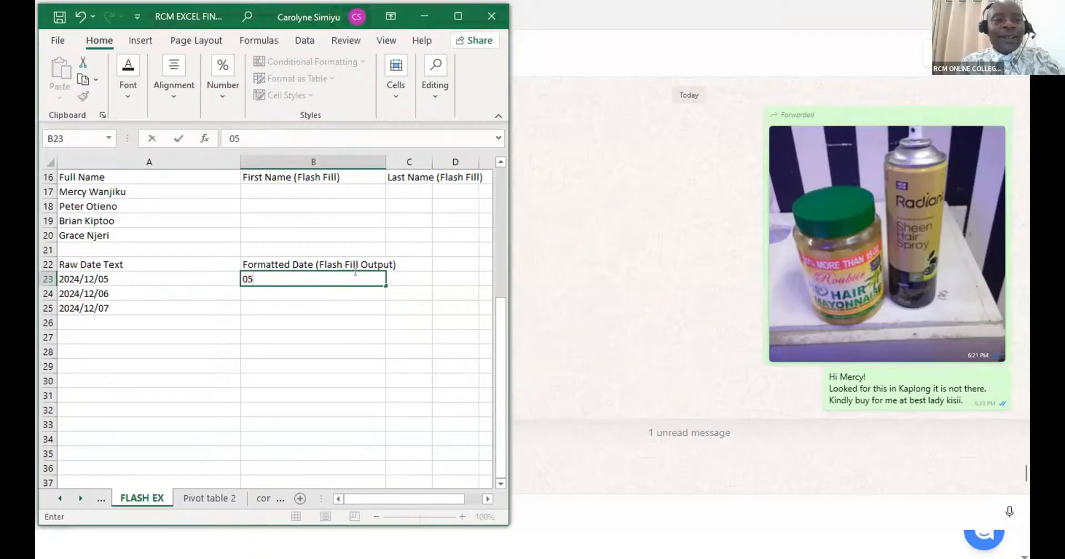
{"action": "type", "text": "/"}
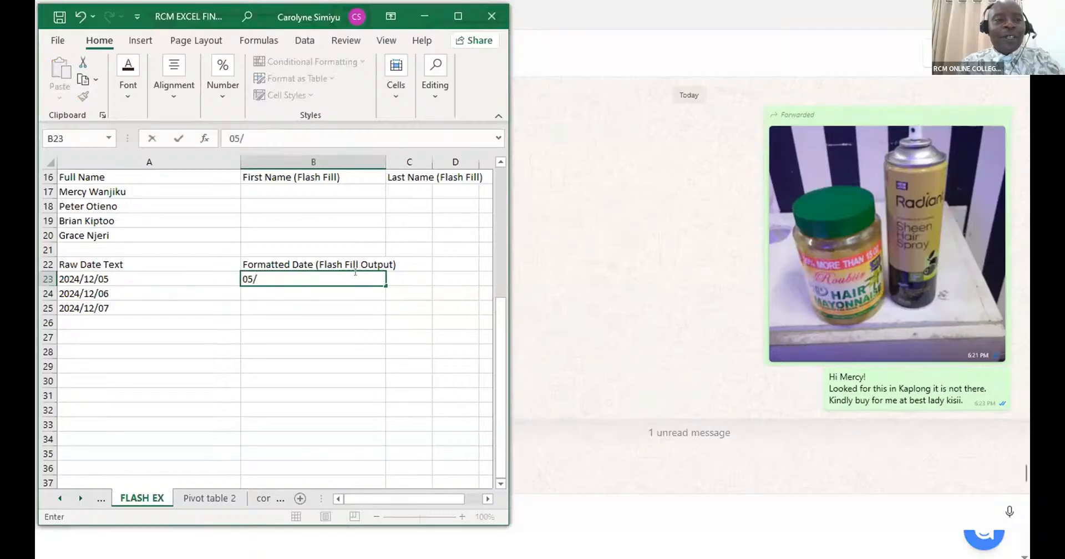
{"action": "type", "text": "12/2"}
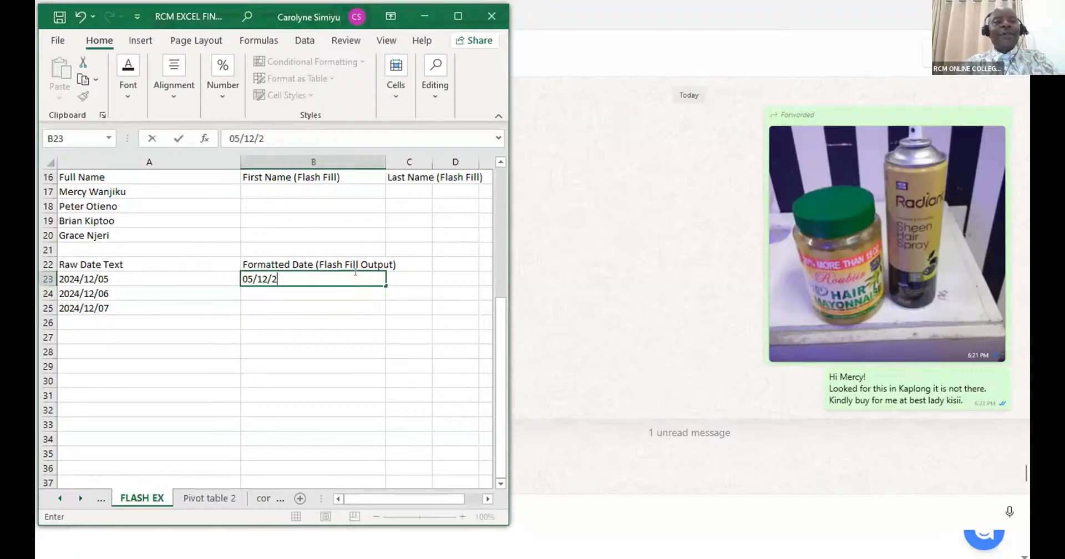
{"action": "type", "text": "024"}
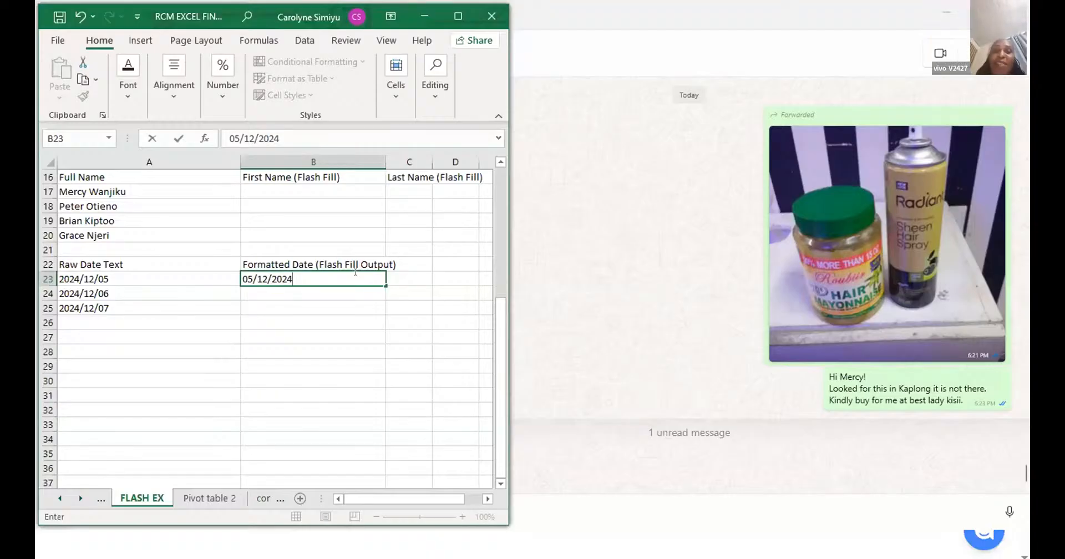
{"action": "key", "text": "ctrl+Return"}
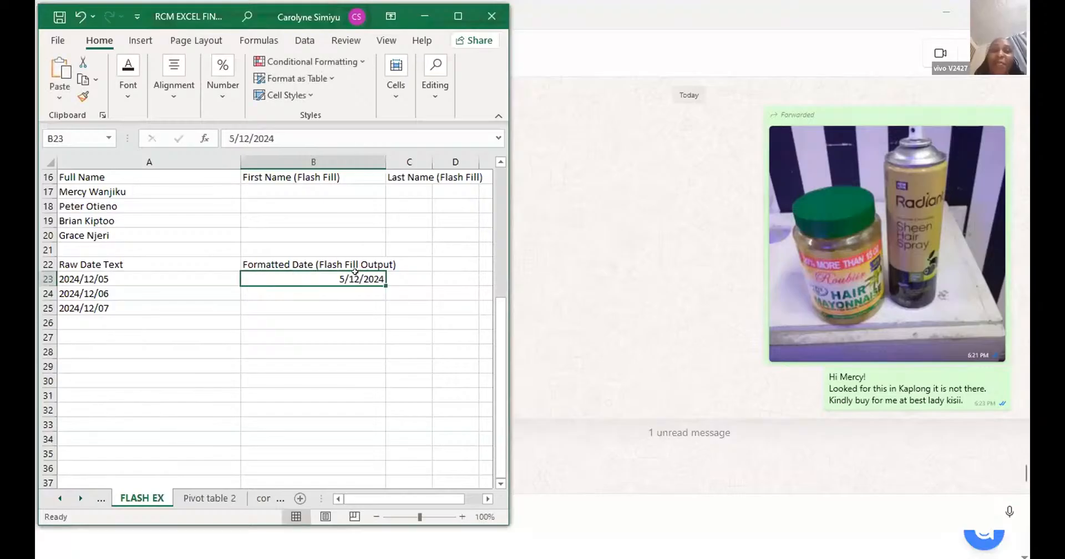
{"action": "key", "text": "ctrl+e"}
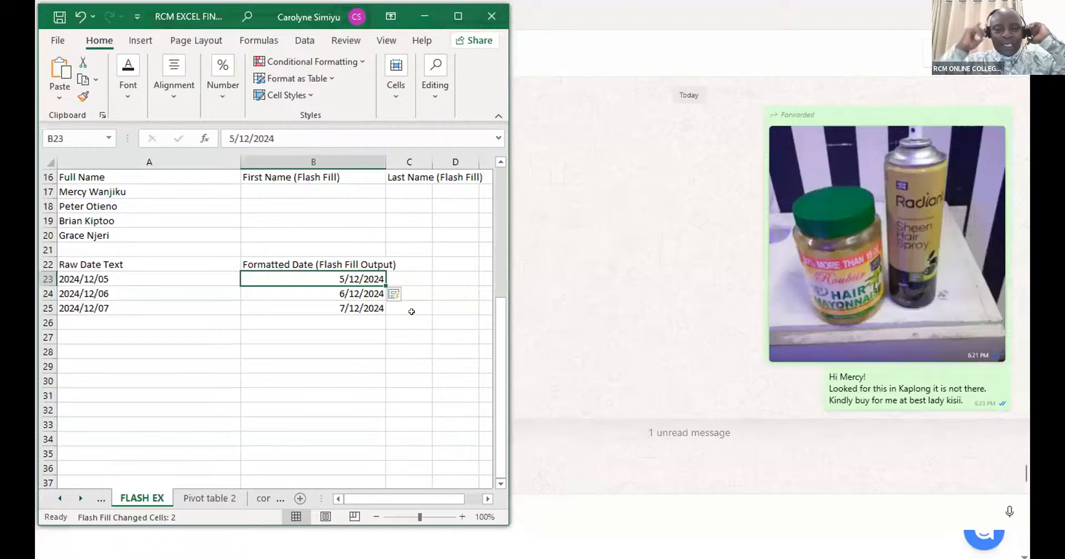
- Enter the first name from A17 as the First Name example in B17, capitalizing only its initial letter
{"action": "left_click", "coordinate": [322, 192]}
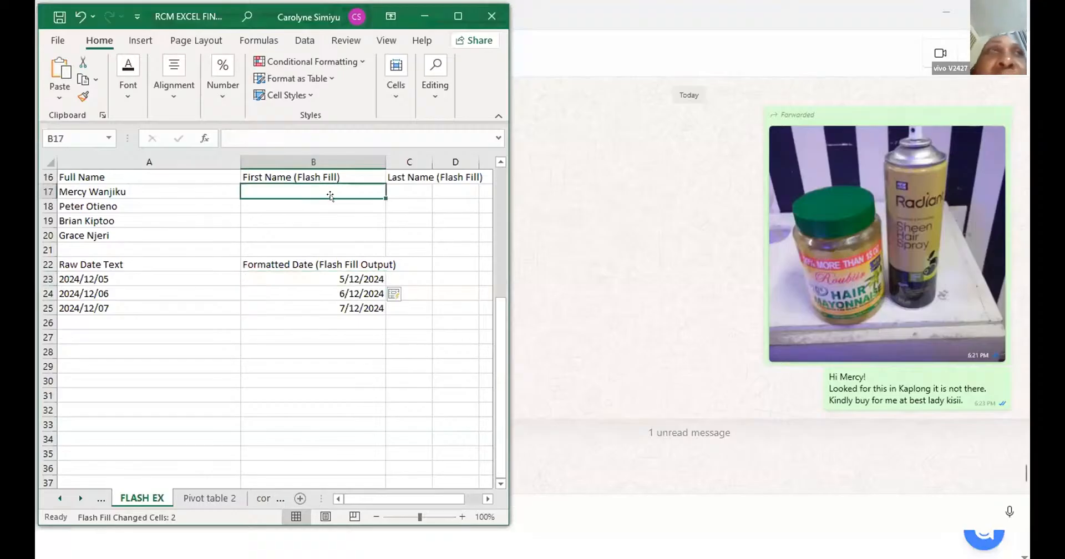
{"action": "scroll", "coordinate": [333, 204], "scroll_direction": "up", "scroll_amount": 2}
{"action": "scroll", "coordinate": [333, 204], "scroll_direction": "up", "scroll_amount": 1}
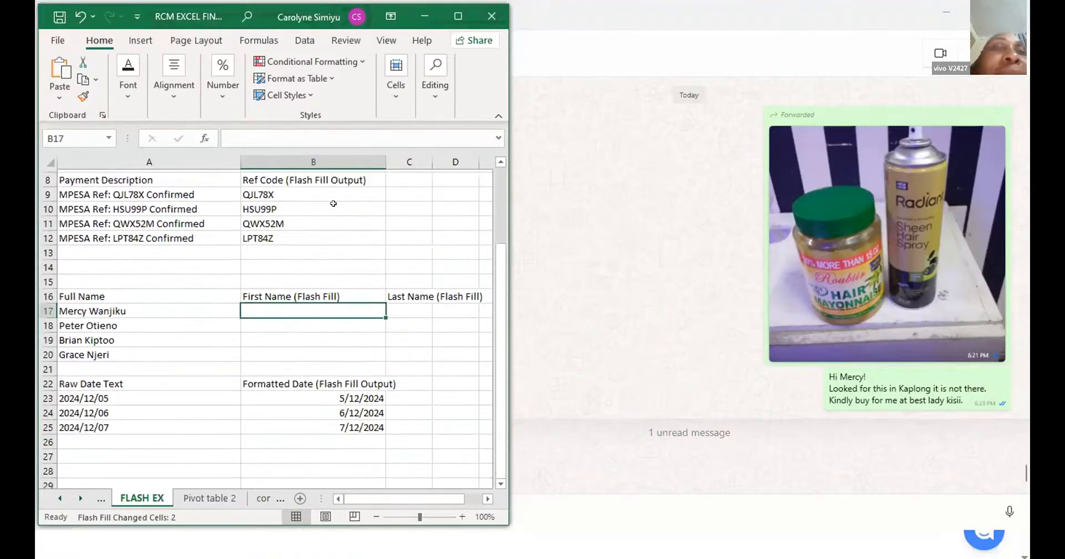
{"action": "scroll", "coordinate": [332, 205], "scroll_direction": "down", "scroll_amount": 2}
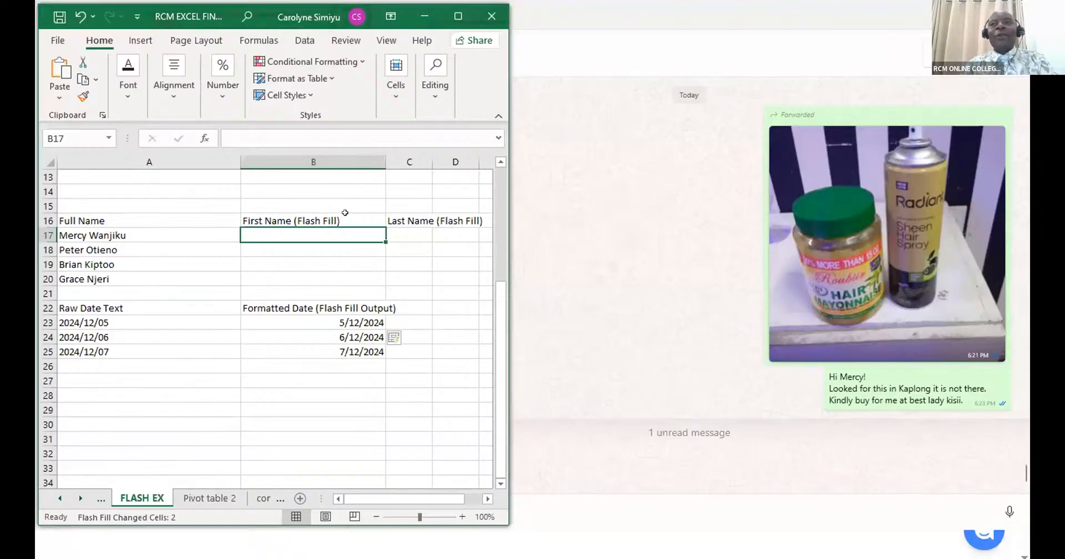
{"action": "type", "text": "m"}
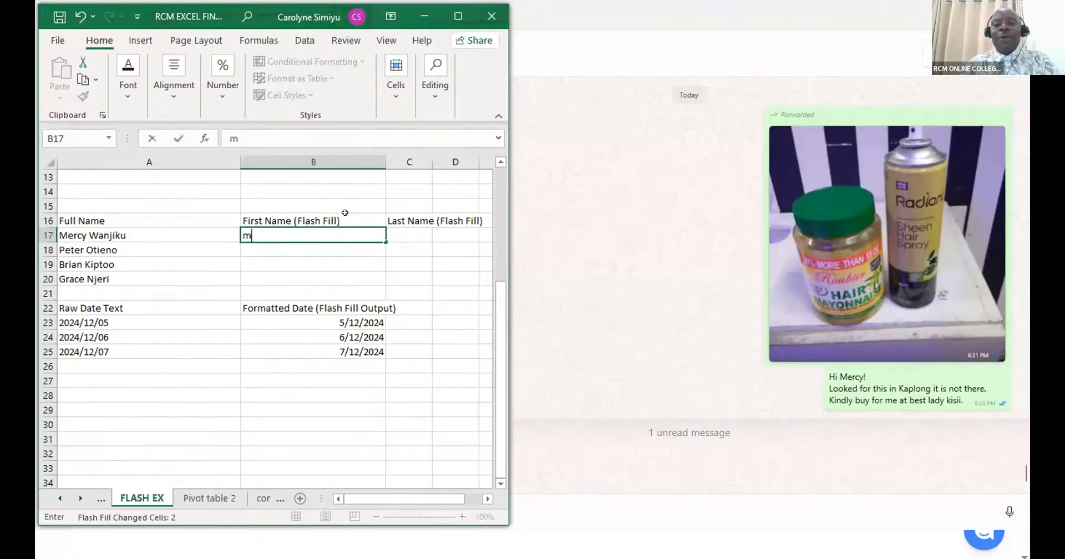
{"action": "key", "text": "BackSpace"}
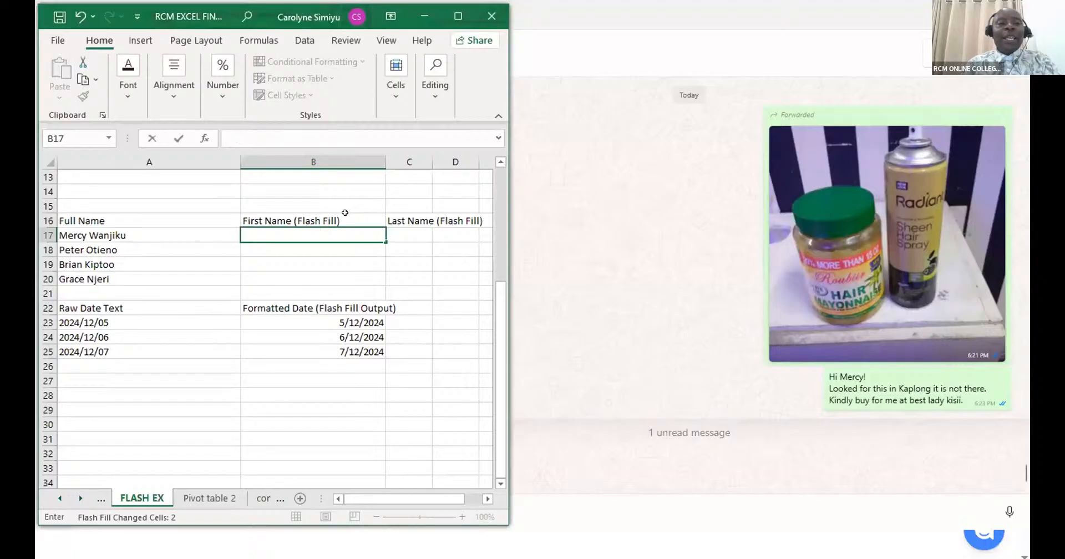
{"action": "type", "text": "m"}
{"action": "key", "text": "BackSpace"}
{"action": "type", "text": "M"}
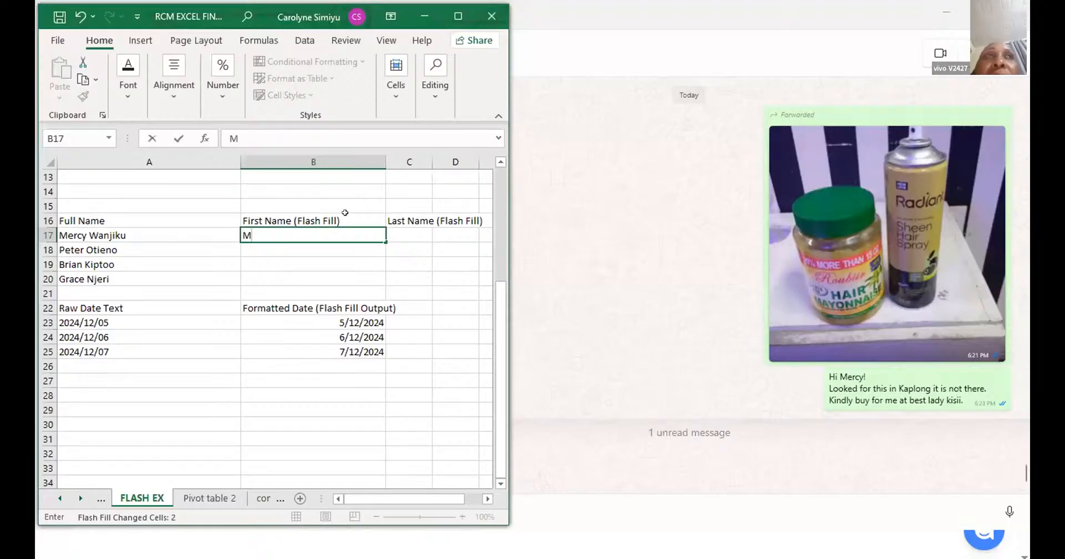
{"action": "type", "text": "ERCY"}
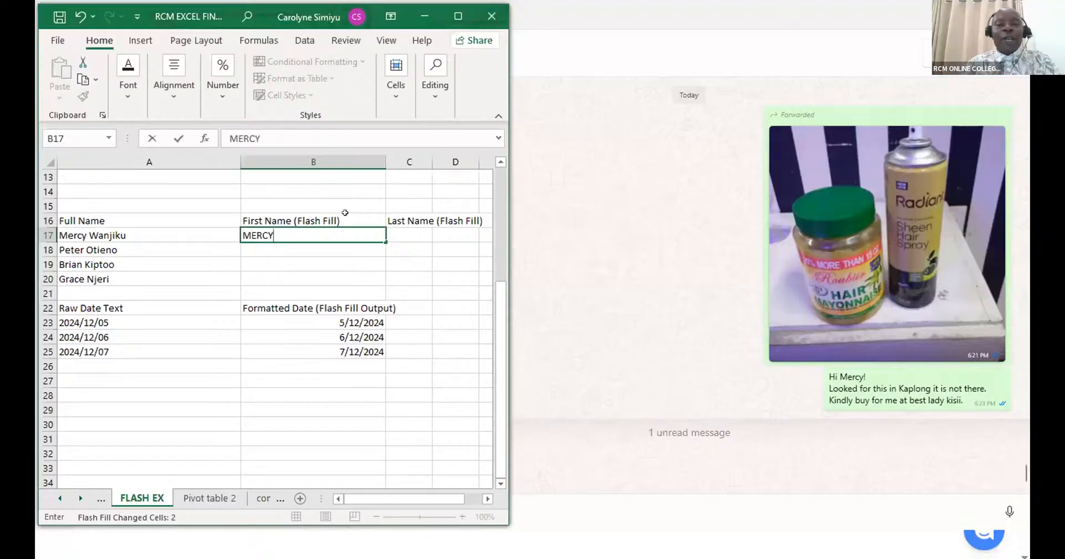
{"action": "key", "text": "BackSpace"}
{"action": "key", "text": "BackSpace"}
{"action": "key", "text": "BackSpace"}
{"action": "key", "text": "BackSpace"}
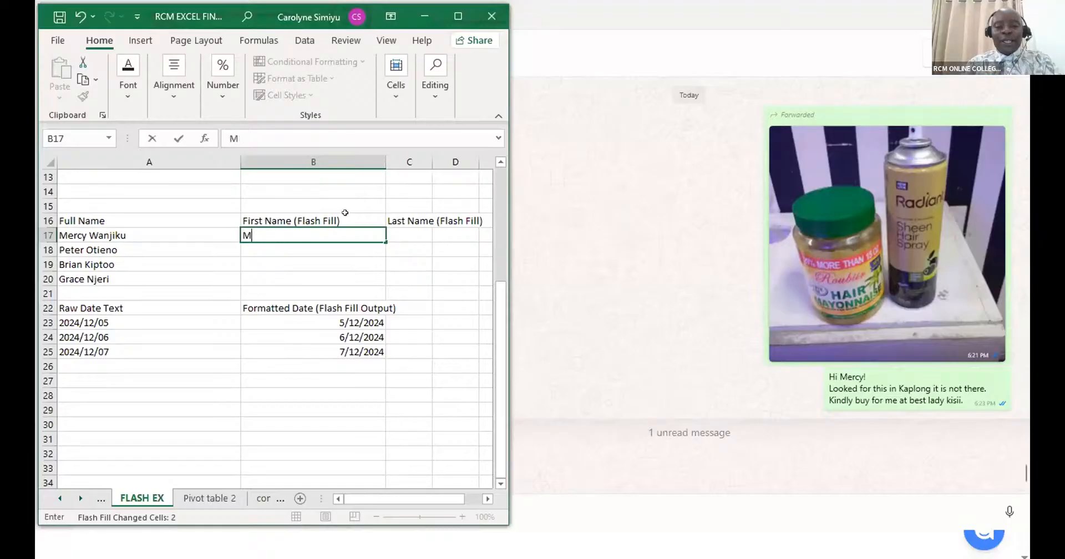
{"action": "type", "text": "ercy"}
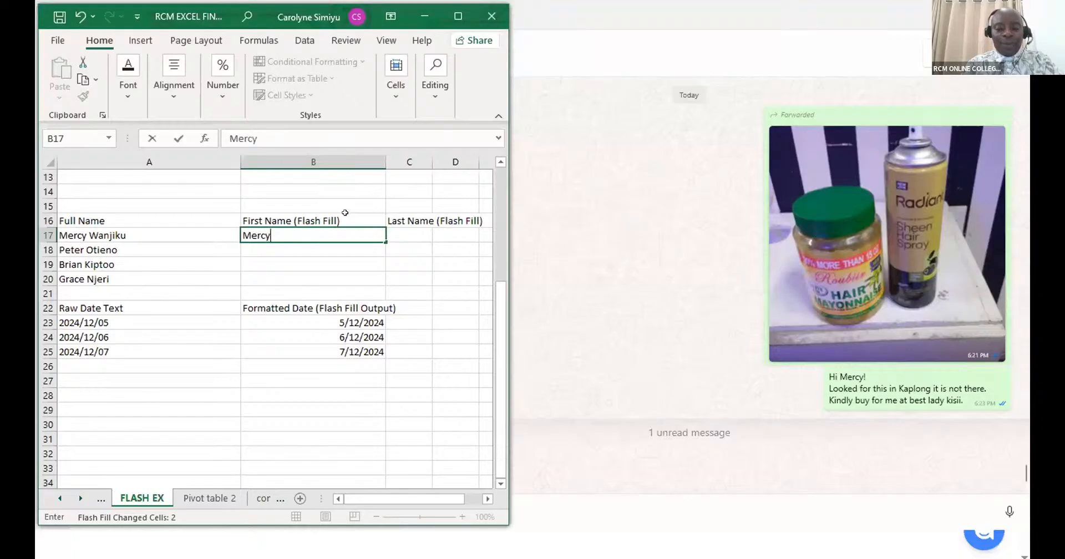
{"action": "type", "text": " W"}
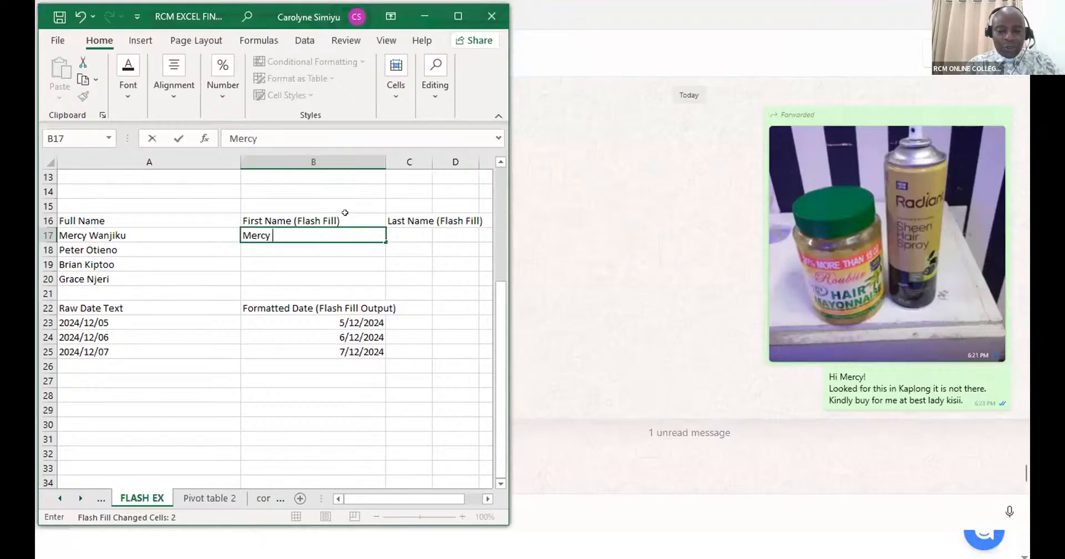
{"action": "type", "text": "a"}
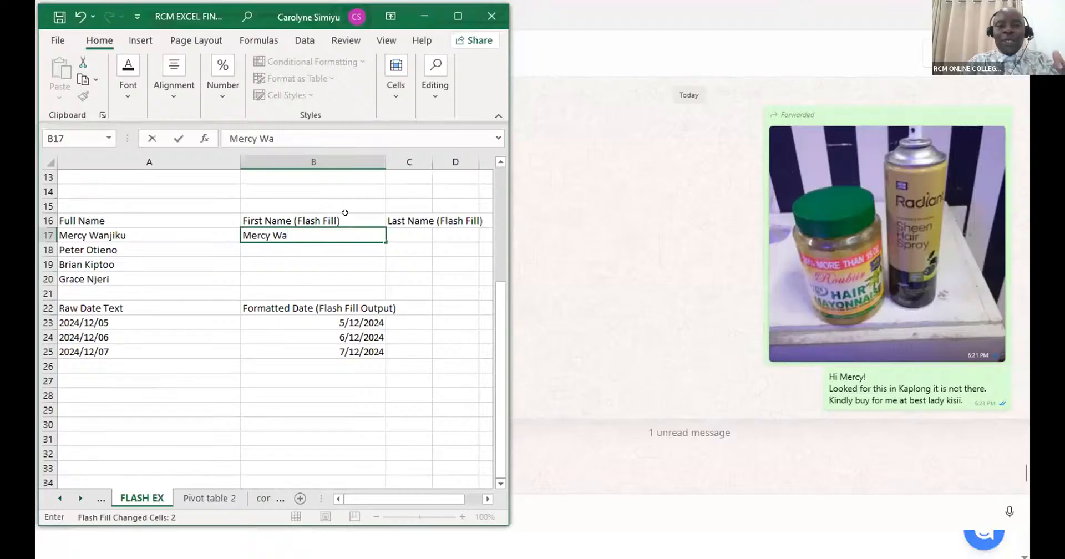
- Keep only the first name as the example in B17 and Flash Fill the First Name column down to B20
{"action": "key", "text": "BackSpace"}
{"action": "key", "text": "BackSpace"}
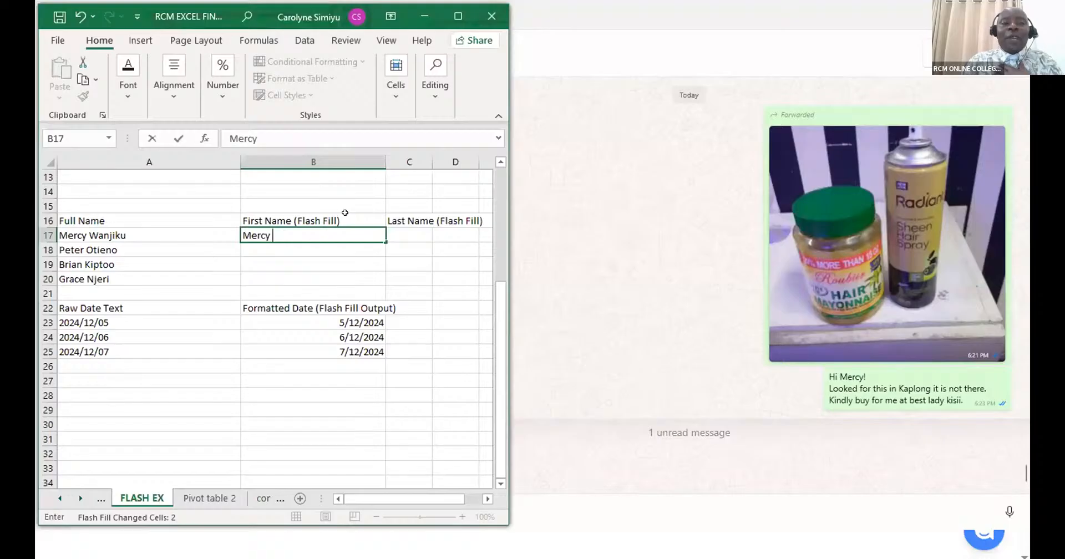
{"action": "key", "text": "ctrl+Return"}
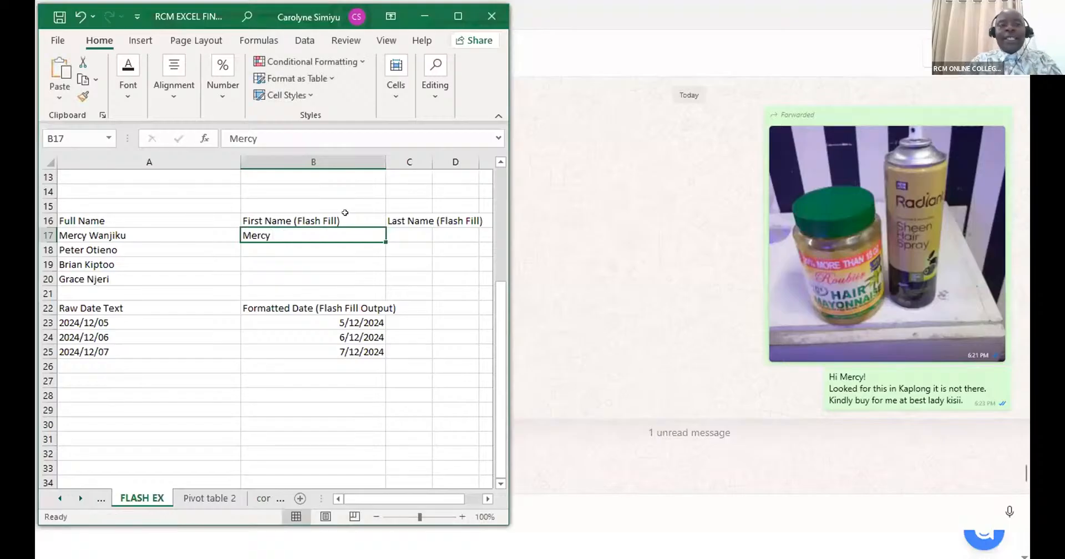
{"action": "key", "text": "ctrl+e"}
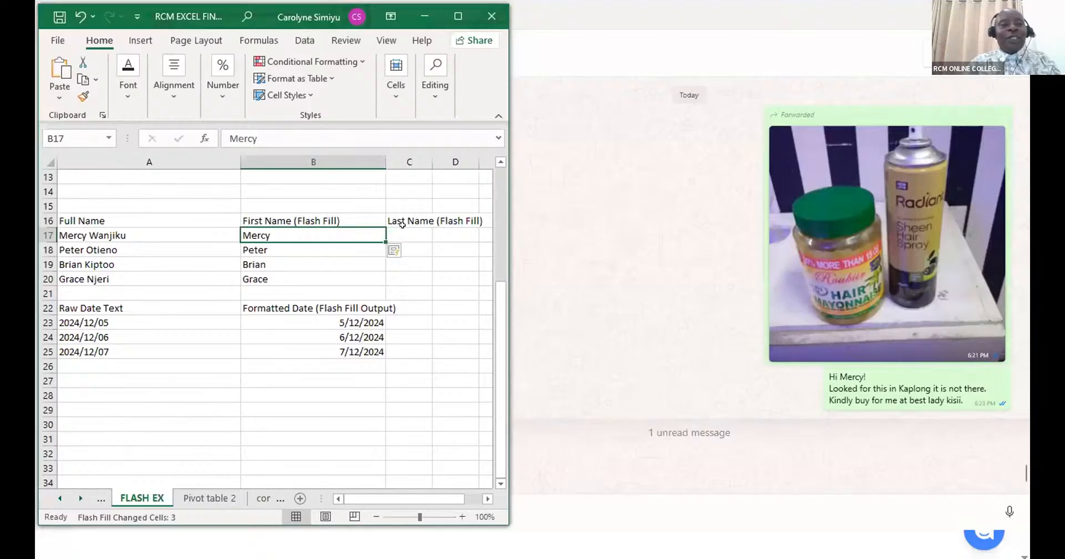
- Enter the last name from A17 in C17 and Flash Fill the Last Name column down to C20
{"action": "key", "text": "Right"}
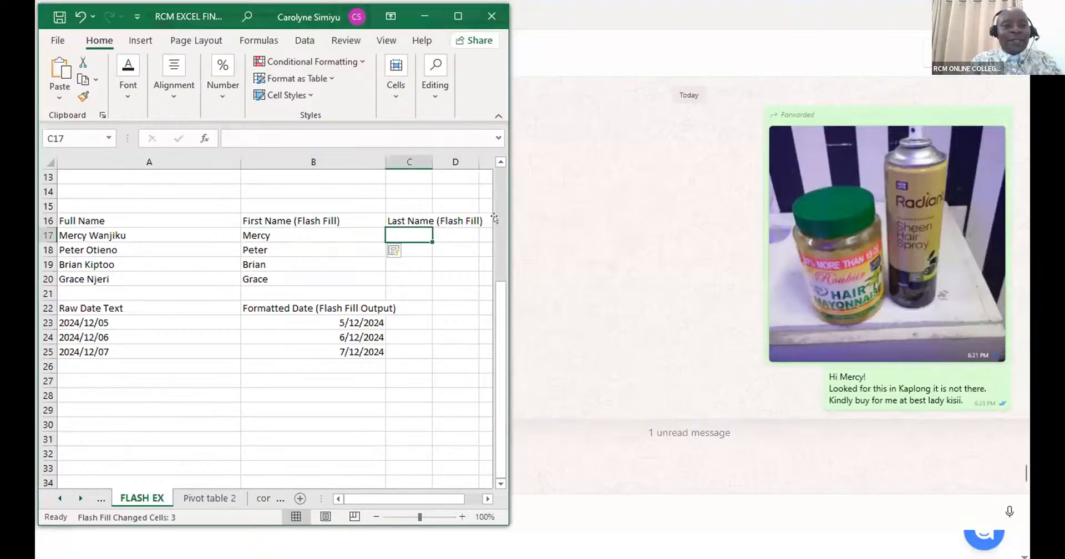
{"action": "type", "text": "W"}
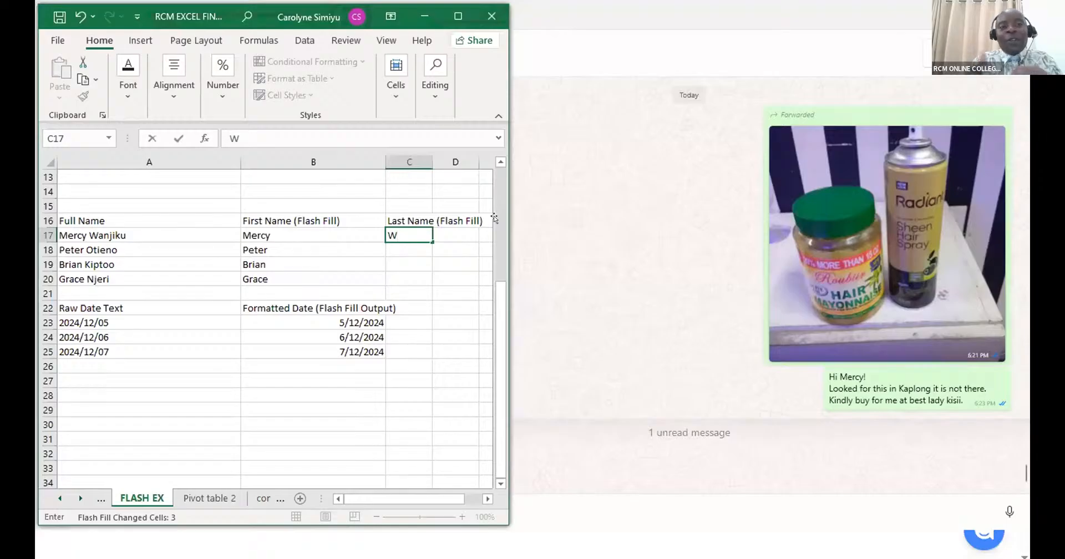
{"action": "type", "text": "anjiku"}
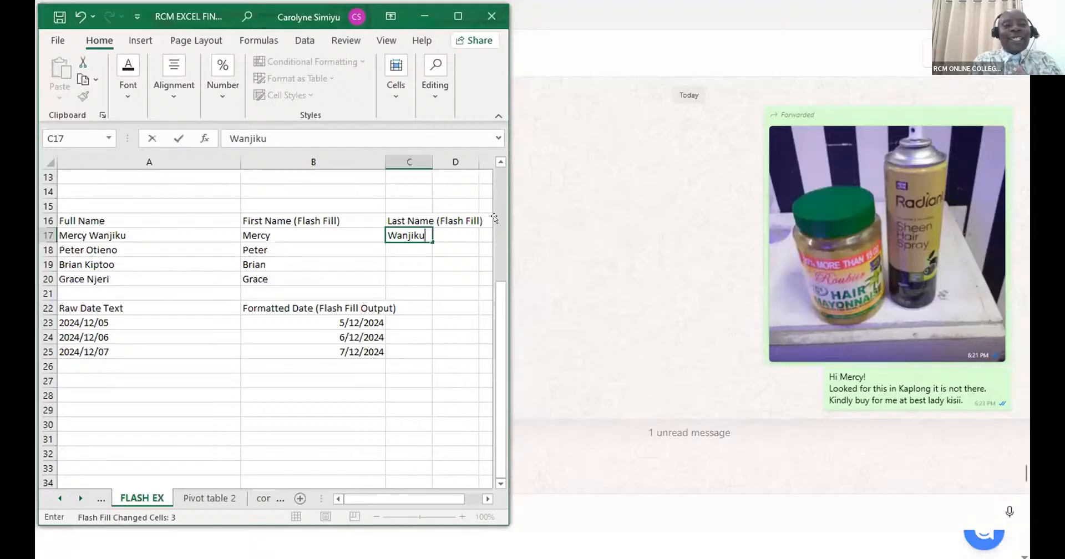
{"action": "key", "text": "ctrl+Return"}
{"action": "key", "text": "ctrl+e"}
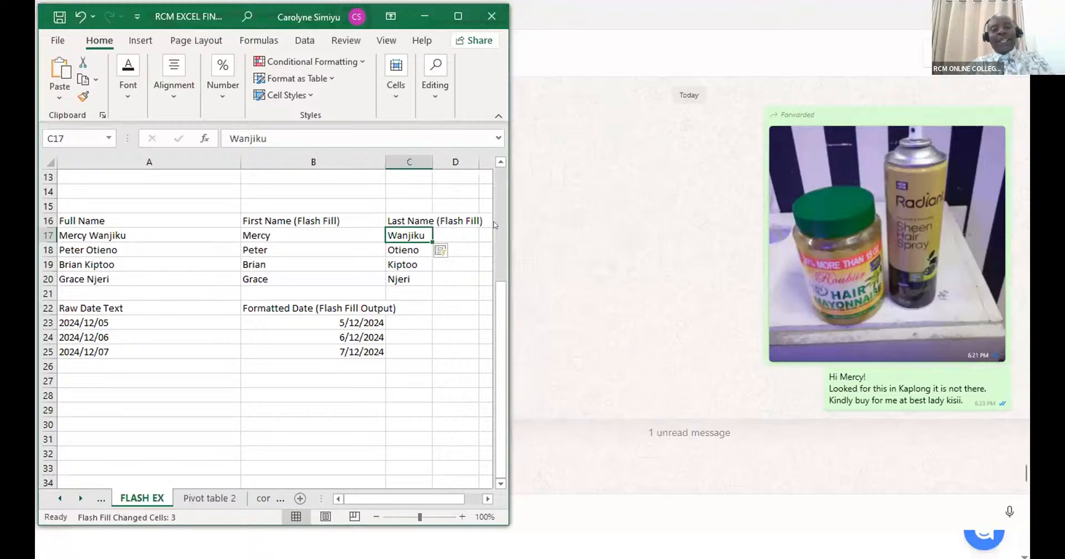
{"action": "scroll", "coordinate": [225, 334], "scroll_direction": "up", "scroll_amount": 4}
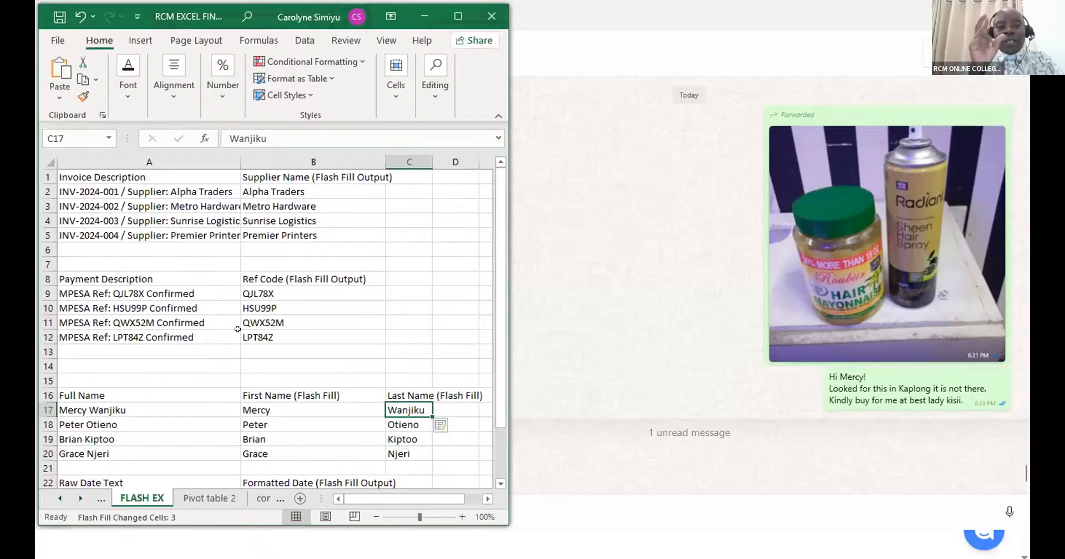
{"action": "scroll", "coordinate": [237, 329], "scroll_direction": "down", "scroll_amount": 17}
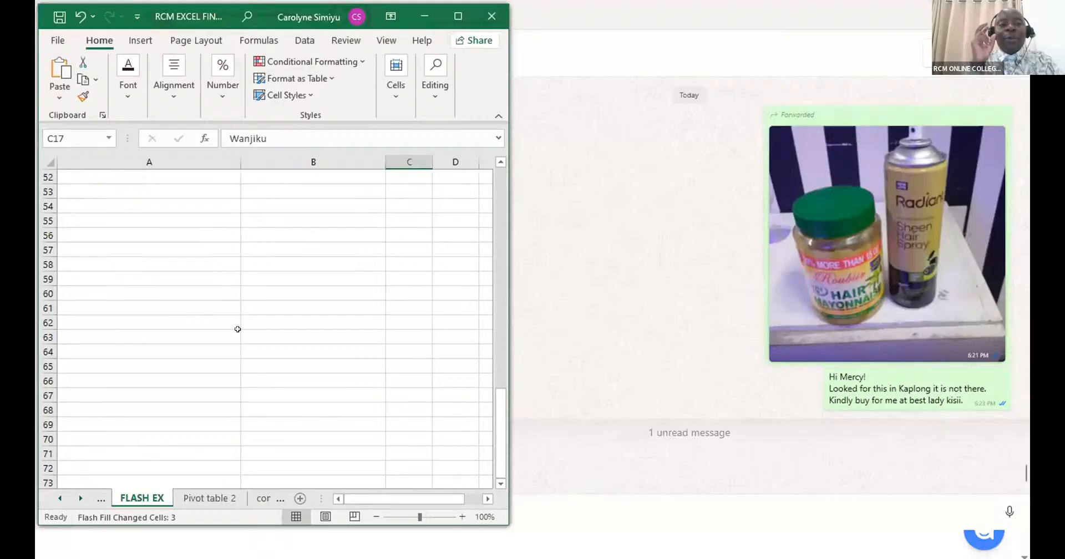
{"action": "scroll", "coordinate": [237, 329], "scroll_direction": "down", "scroll_amount": 11}
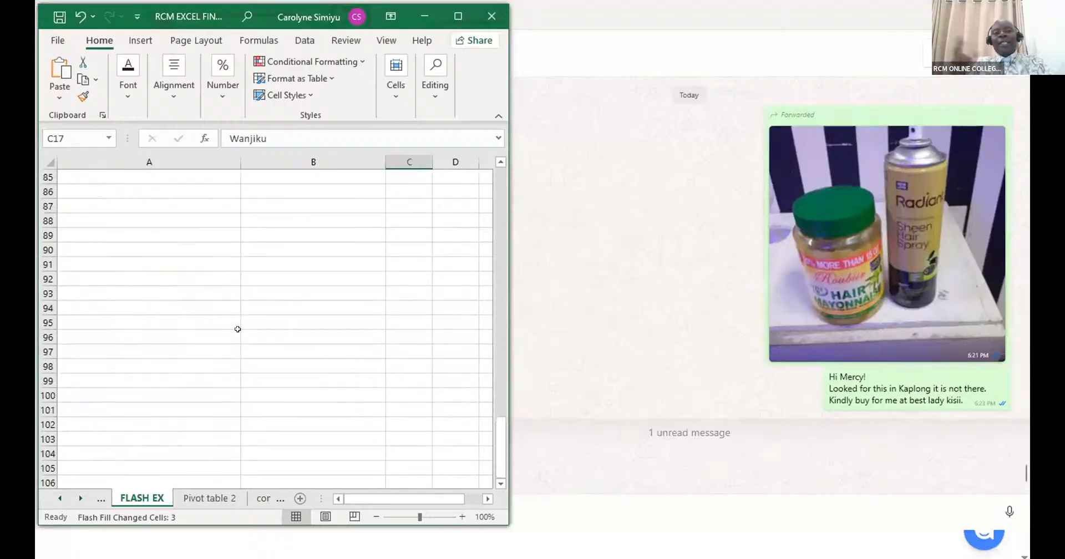
{"action": "scroll", "coordinate": [237, 329], "scroll_direction": "up", "scroll_amount": 20}
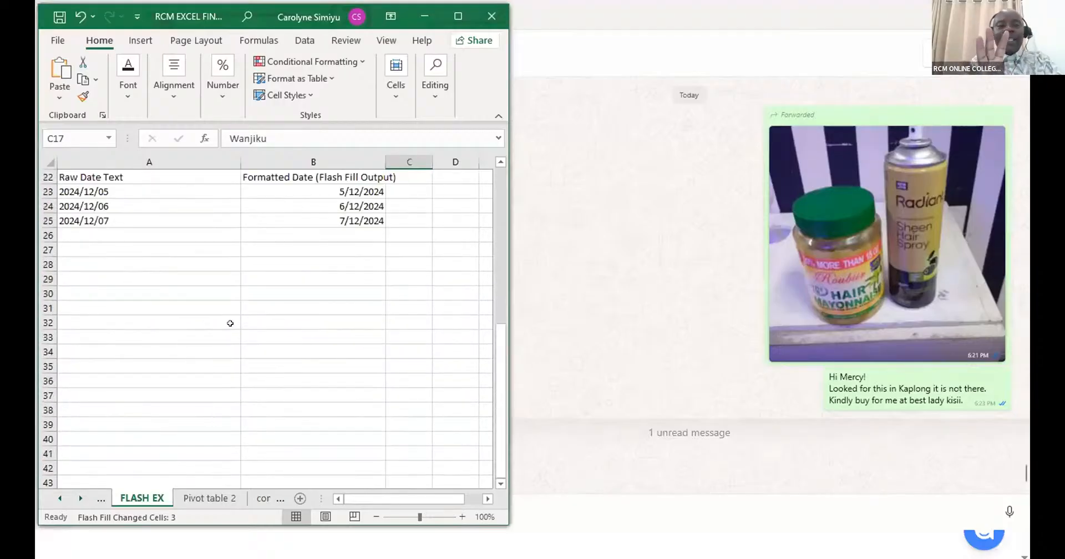
{"action": "scroll", "coordinate": [230, 323], "scroll_direction": "up", "scroll_amount": 1}
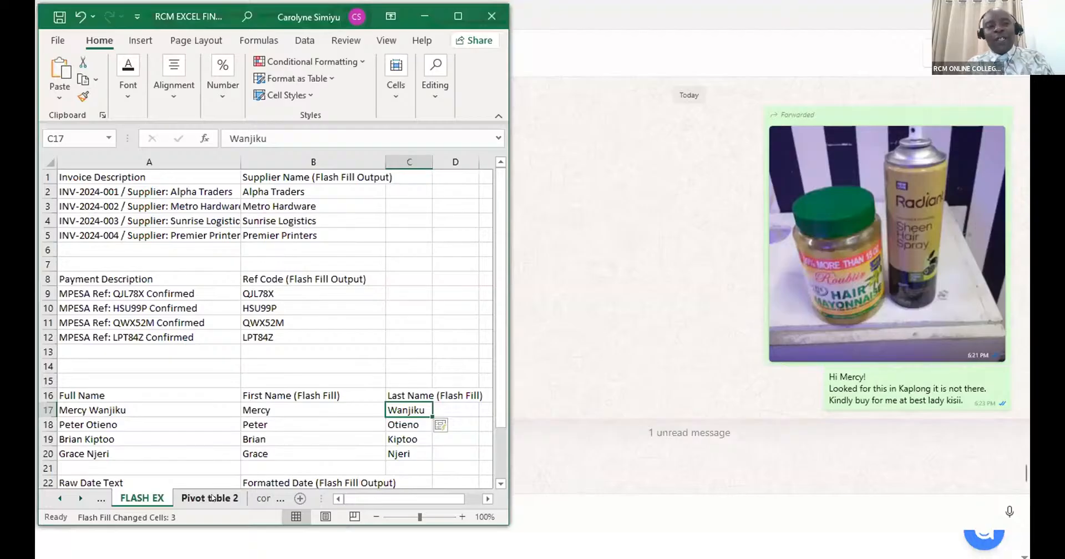
{"action": "scroll", "coordinate": [216, 426], "scroll_direction": "down", "scroll_amount": 2}
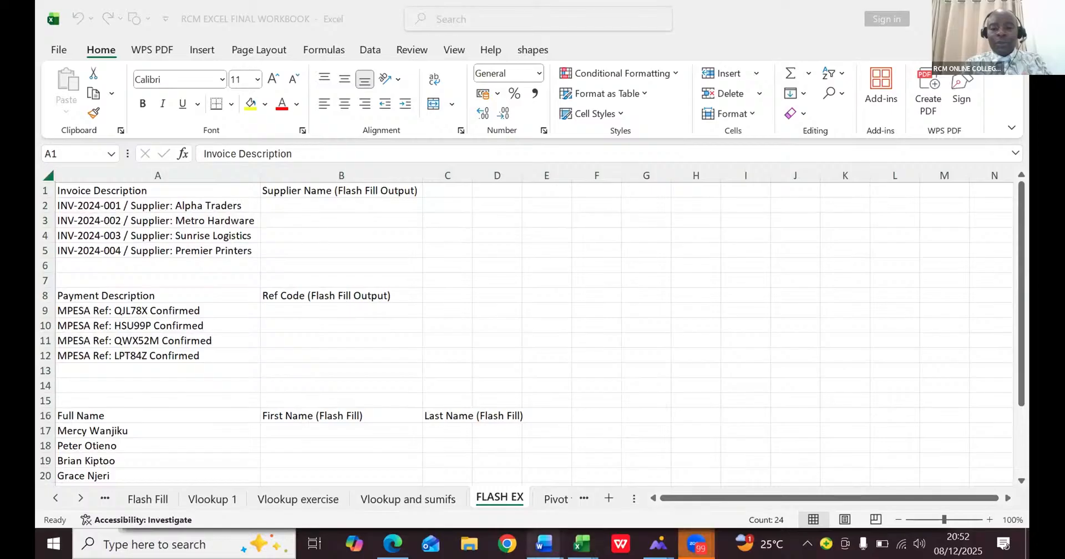
- Switch to Document6 in Word and review the notes on when Flash Fill works best and why accountants must know it
{"action": "mouse_move", "coordinate": [539, 539]}
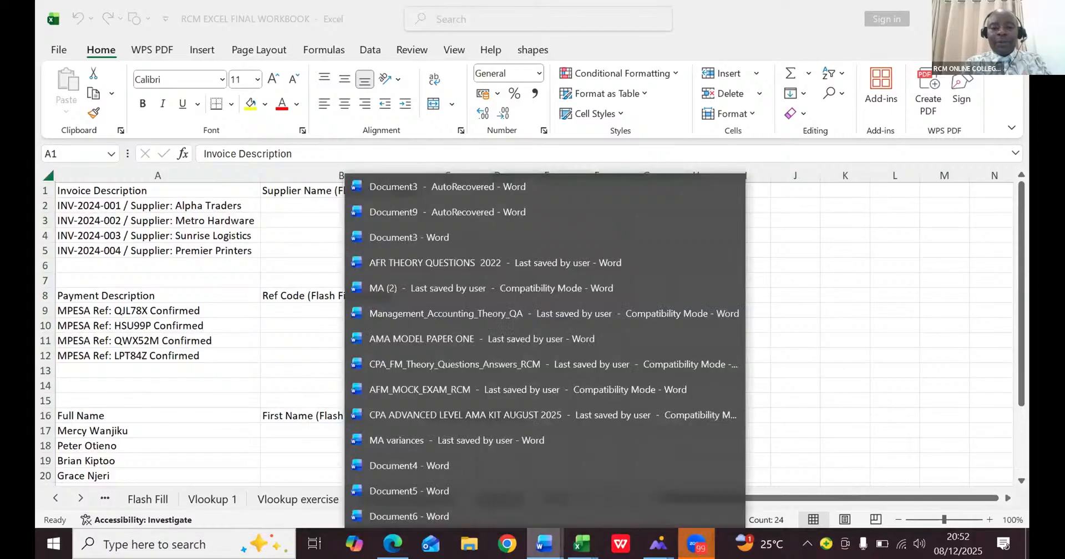
{"action": "left_click", "coordinate": [534, 516]}
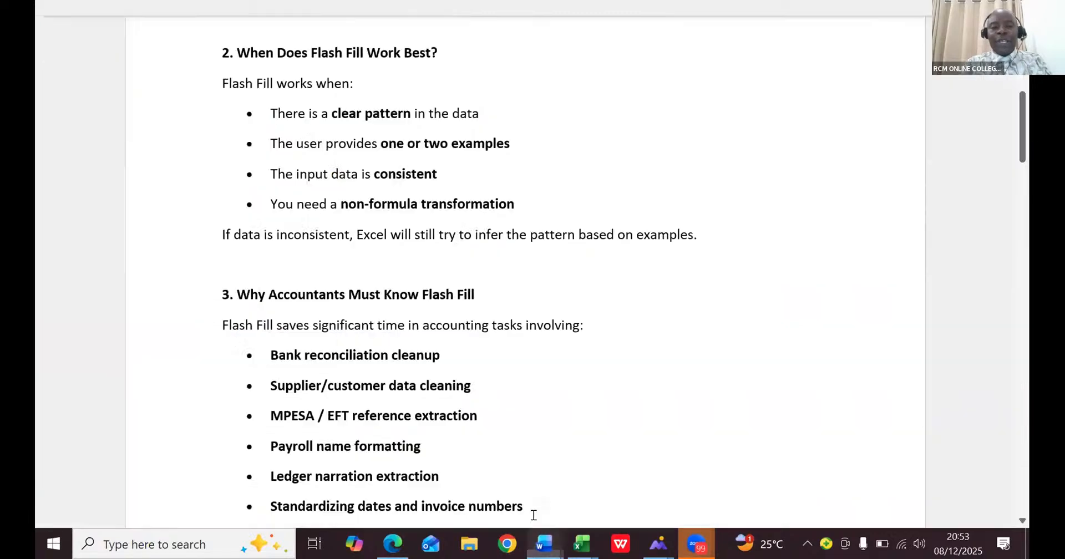
{"action": "left_click", "coordinate": [426, 317]}
{"action": "left_click", "coordinate": [420, 235]}
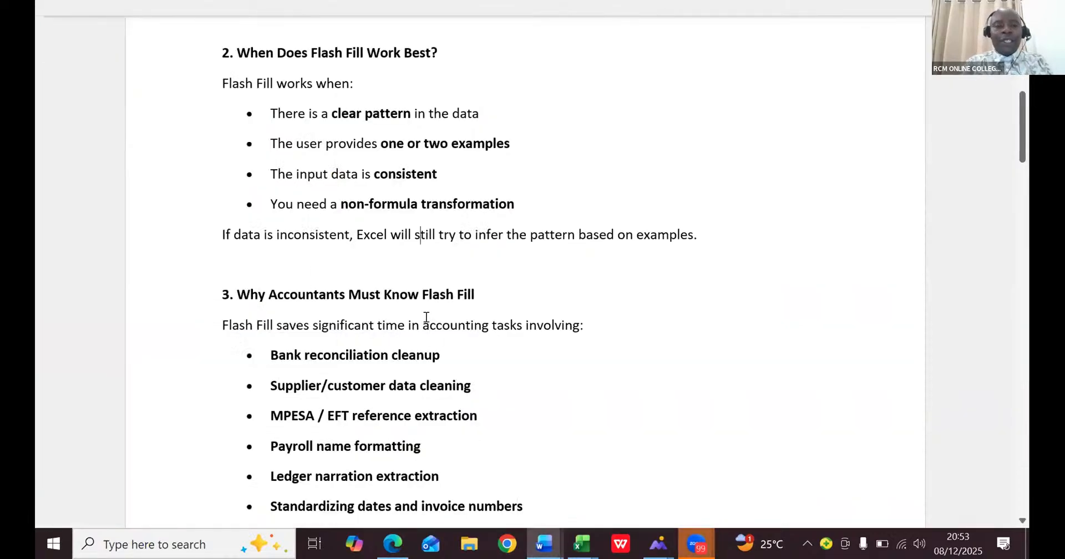
{"action": "key", "text": "Up"}
{"action": "key", "text": "Up"}
{"action": "key", "text": "Up"}
{"action": "key", "text": "Up"}
{"action": "key", "text": "Up"}
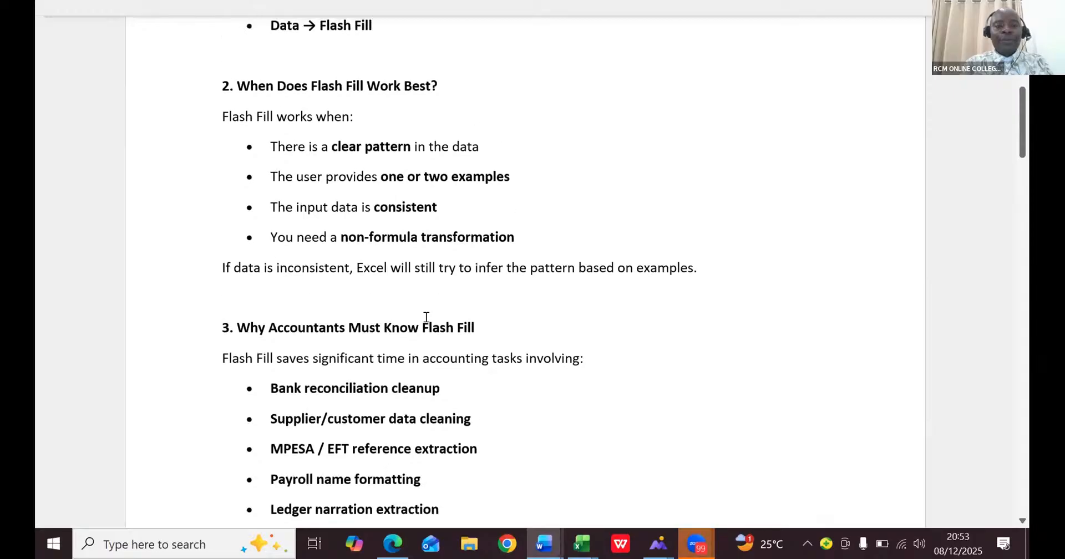
{"action": "scroll", "coordinate": [426, 317], "scroll_direction": "down", "scroll_amount": 5}
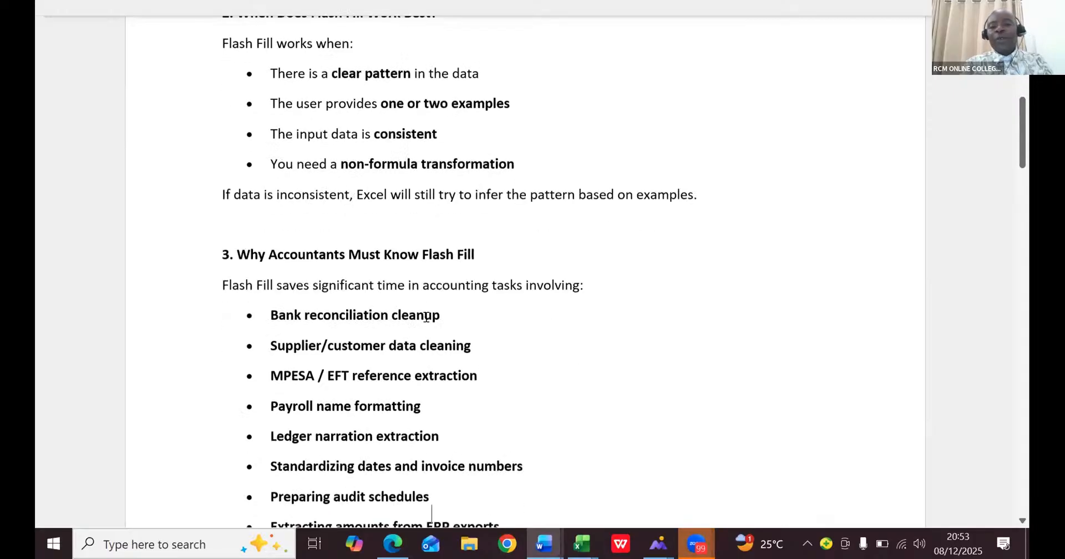
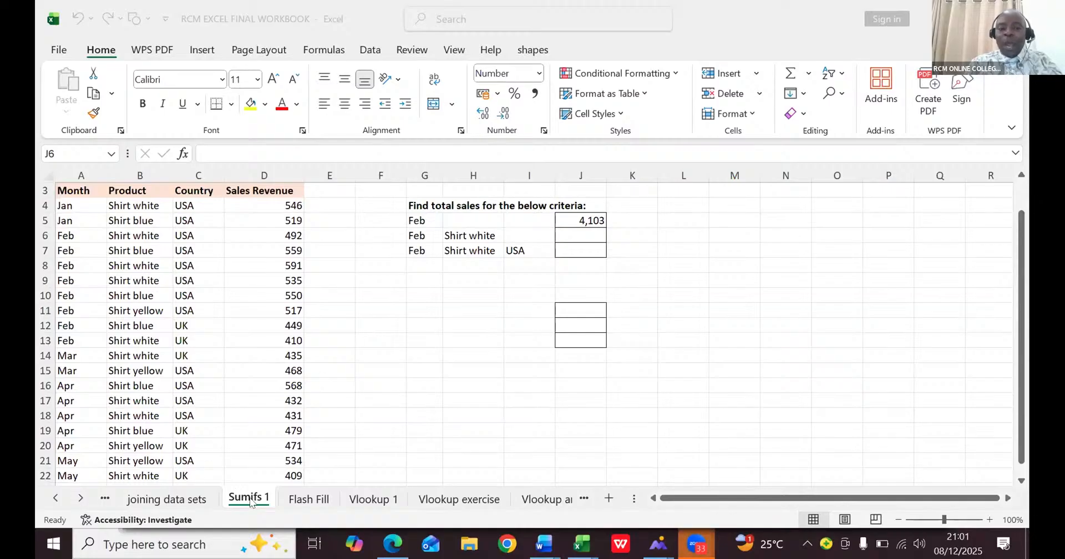
- Switch to the Sumifs 1 sheet in the RCM EXCEL FINAL WORKBOOK and clear the February total in J5
{"action": "left_click", "coordinate": [251, 502]}
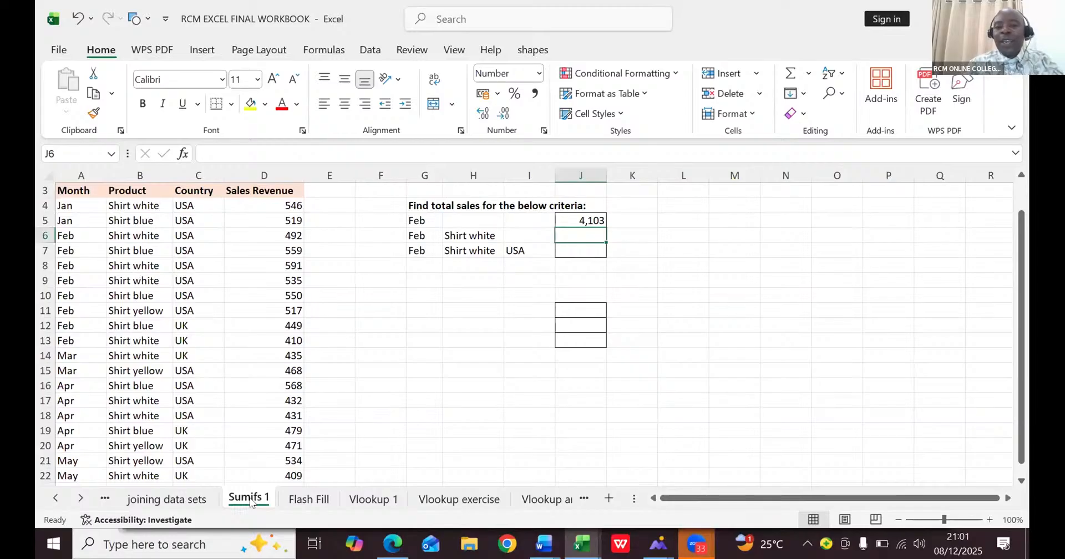
{"action": "left_click", "coordinate": [590, 221]}
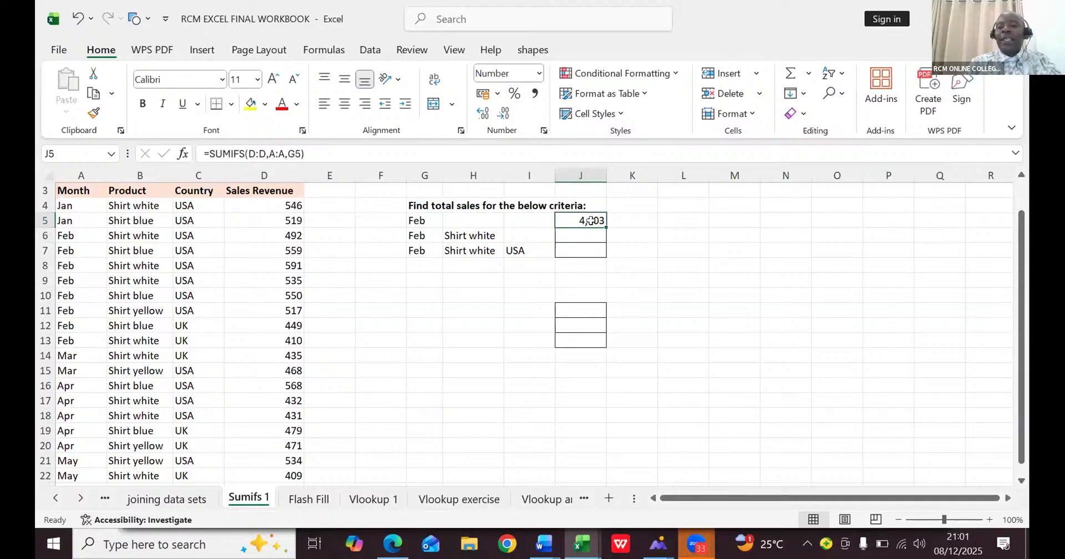
{"action": "key", "text": "Delete"}
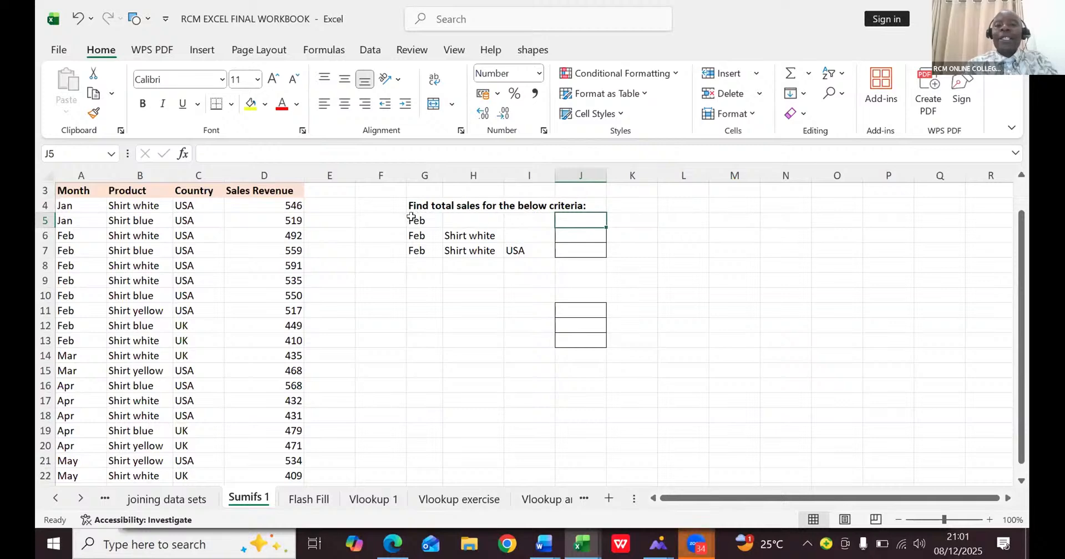
- Total the February sales manually in G13 with a formula adding each cell from D6 through D13 individually
{"action": "left_click", "coordinate": [413, 334]}
{"action": "type", "text": "="}
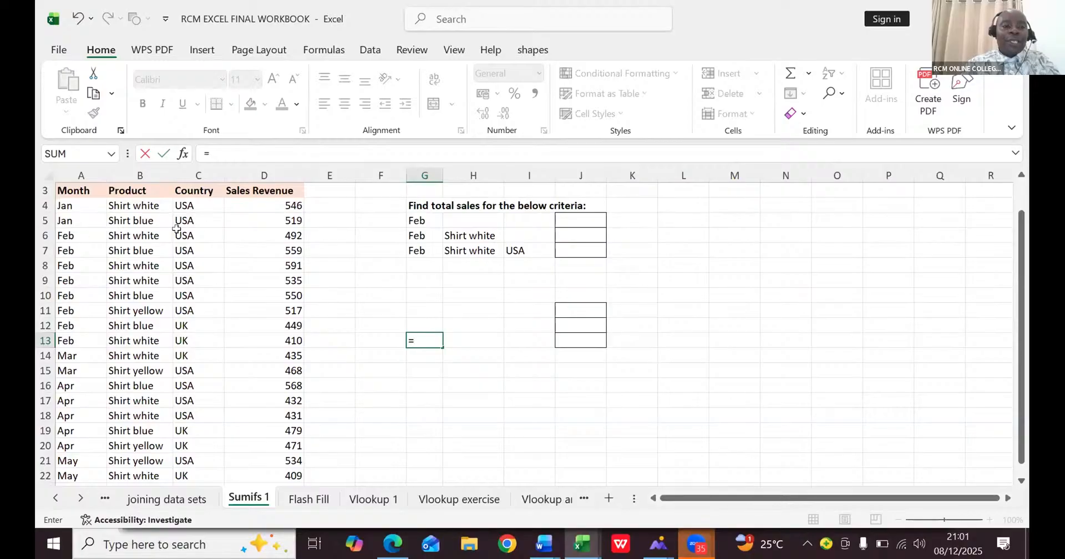
{"action": "left_click", "coordinate": [288, 233]}
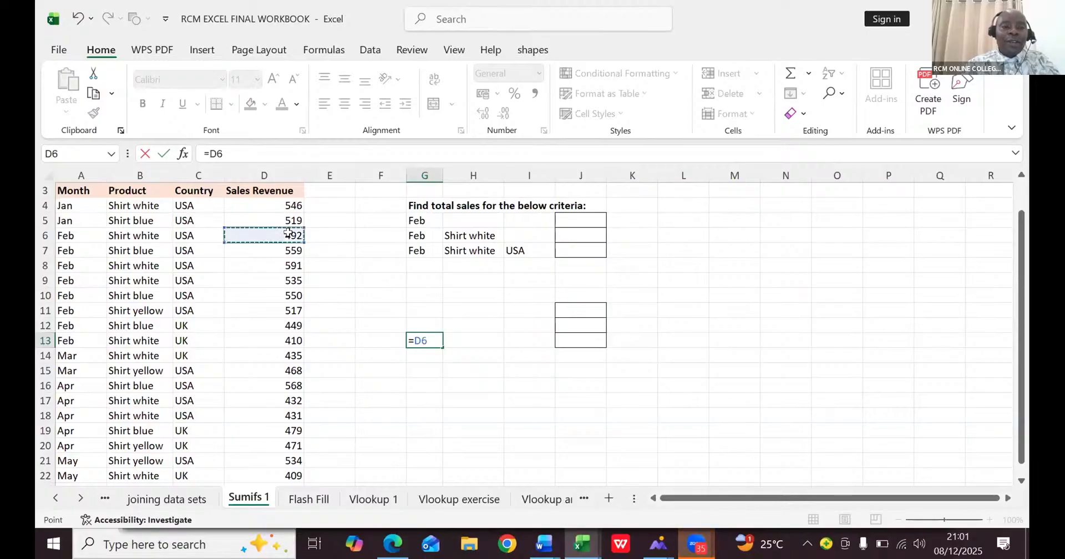
{"action": "type", "text": "+"}
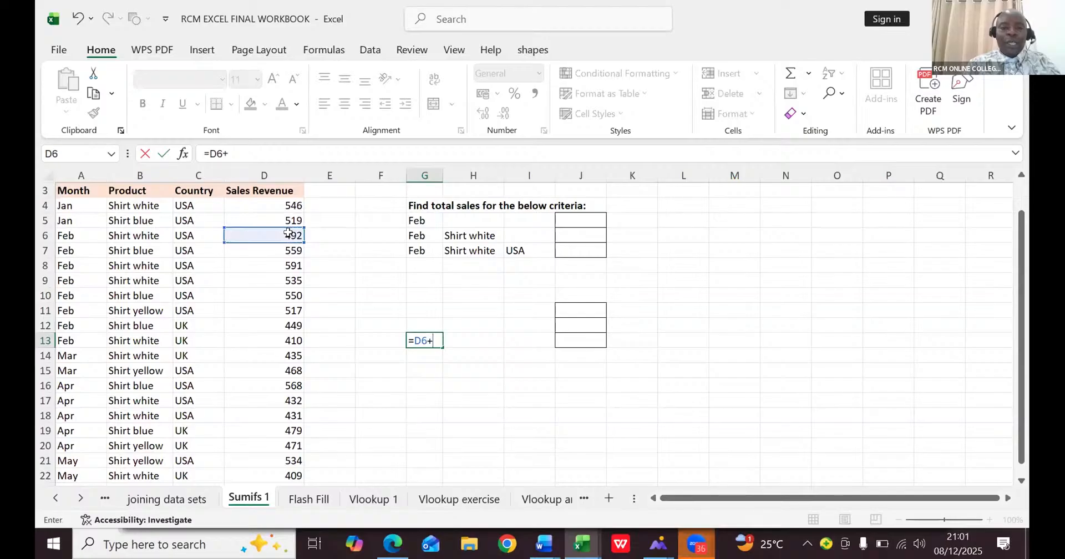
{"action": "left_click", "coordinate": [287, 248]}
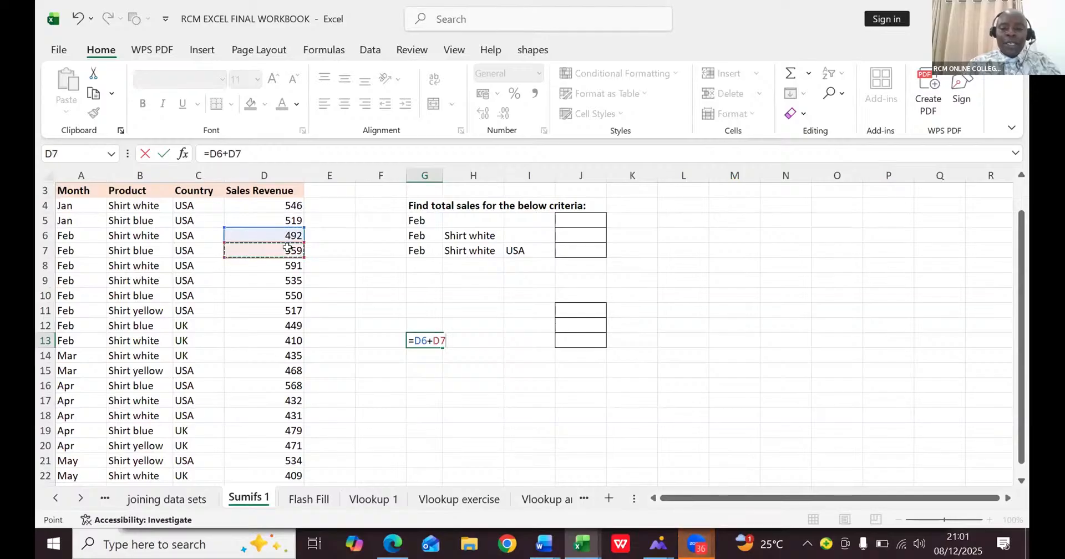
{"action": "type", "text": "="}
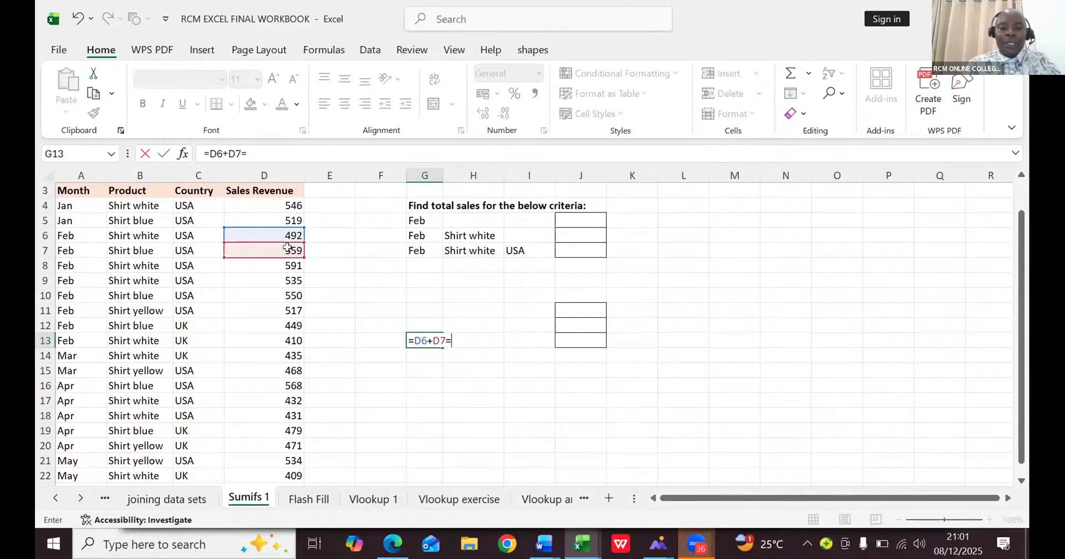
{"action": "key", "text": "BackSpace"}
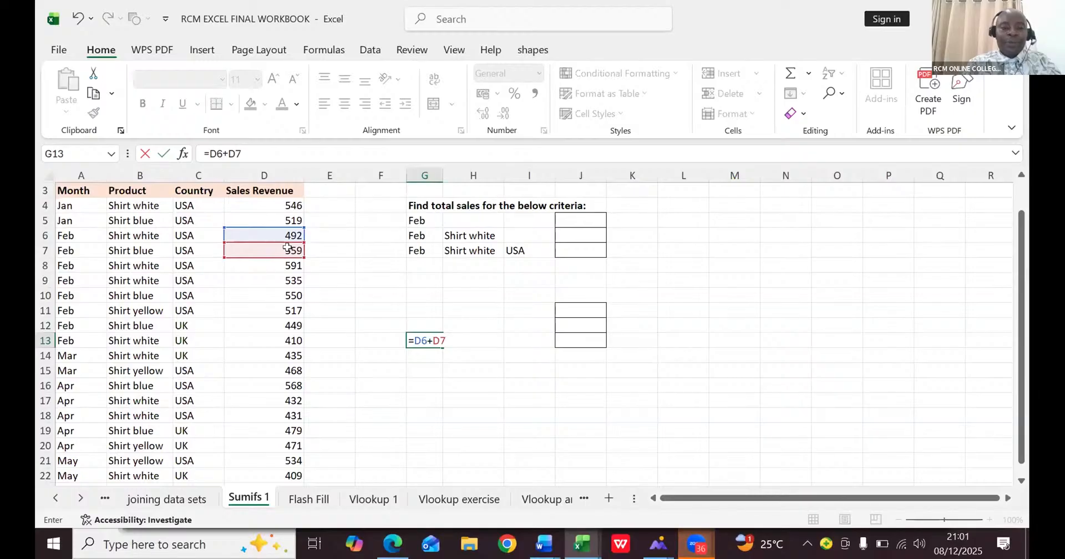
{"action": "type", "text": "+"}
{"action": "left_click", "coordinate": [283, 264]}
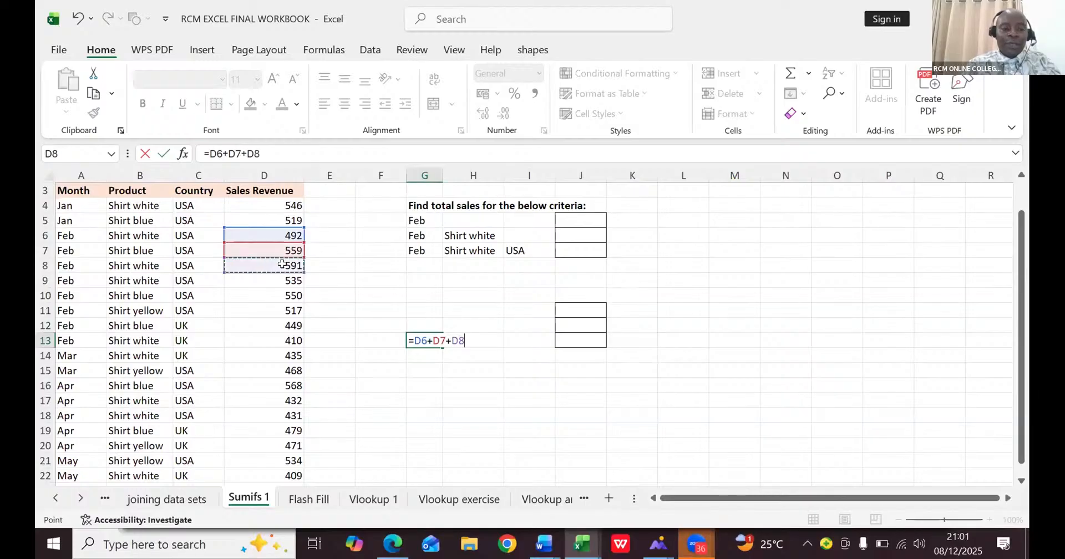
{"action": "type", "text": "+"}
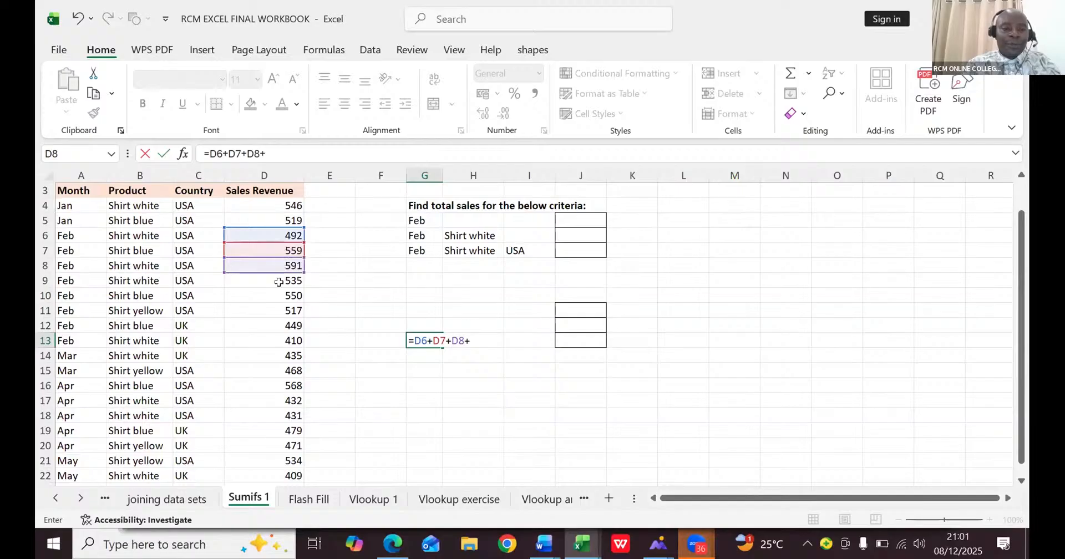
{"action": "left_click", "coordinate": [278, 282]}
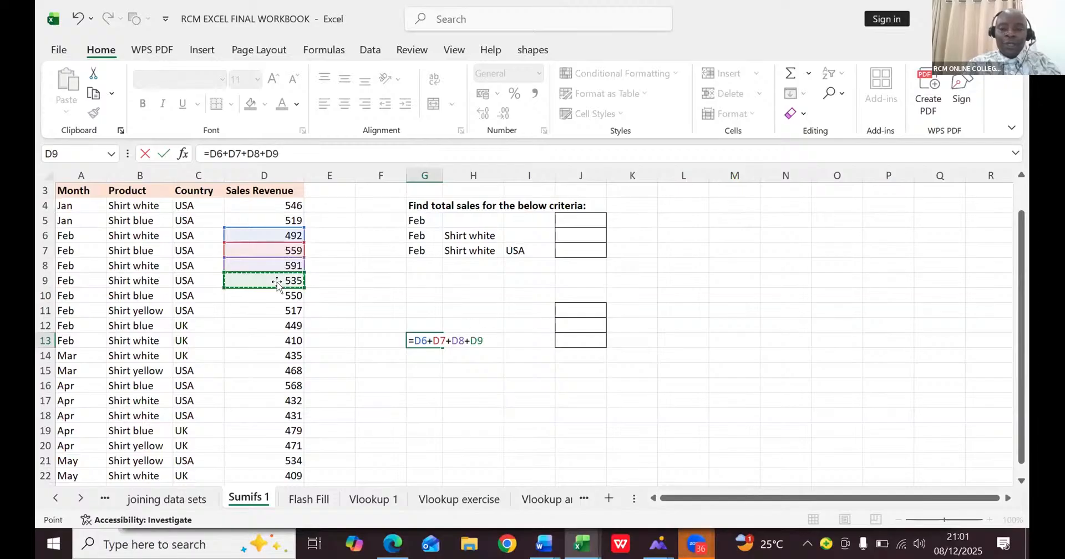
{"action": "type", "text": "+"}
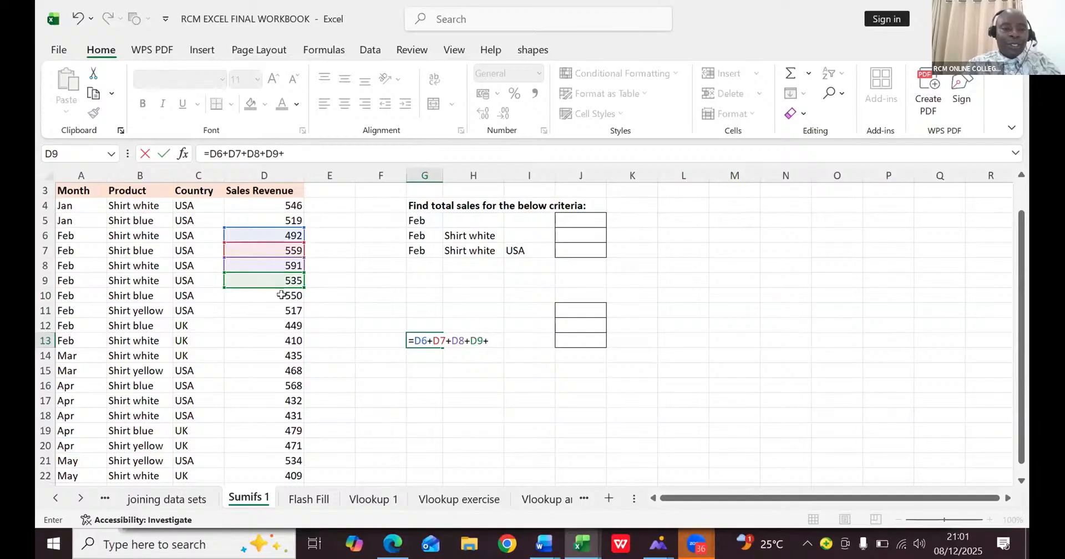
{"action": "left_click", "coordinate": [282, 295]}
{"action": "type", "text": "+"}
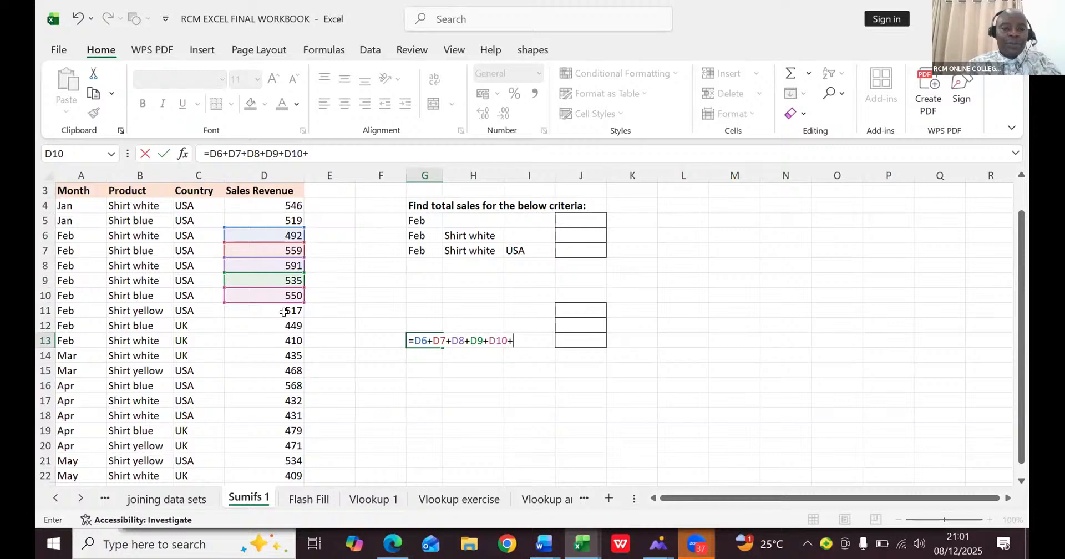
{"action": "left_click", "coordinate": [283, 311]}
{"action": "type", "text": "+"}
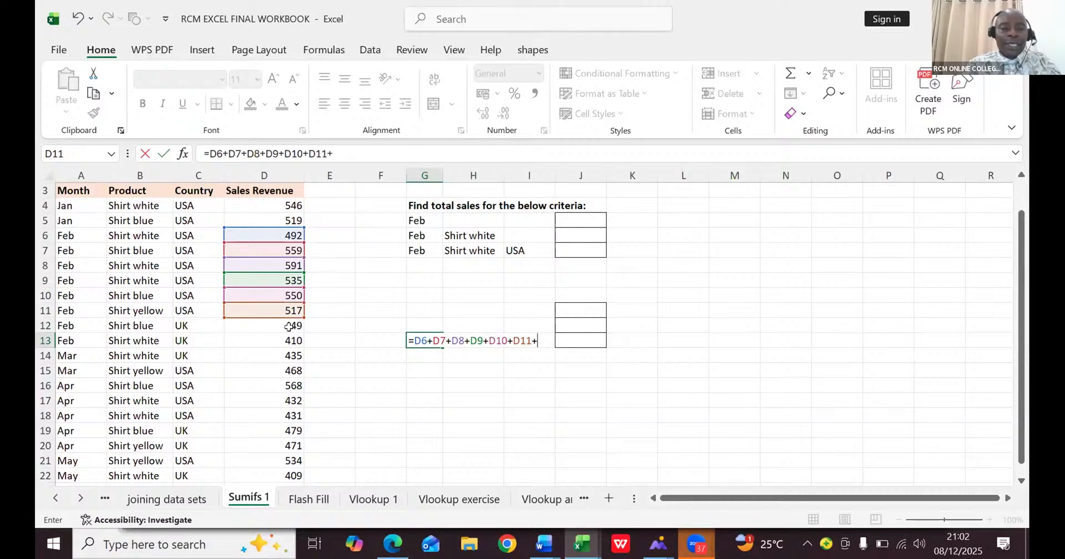
{"action": "left_click", "coordinate": [289, 325]}
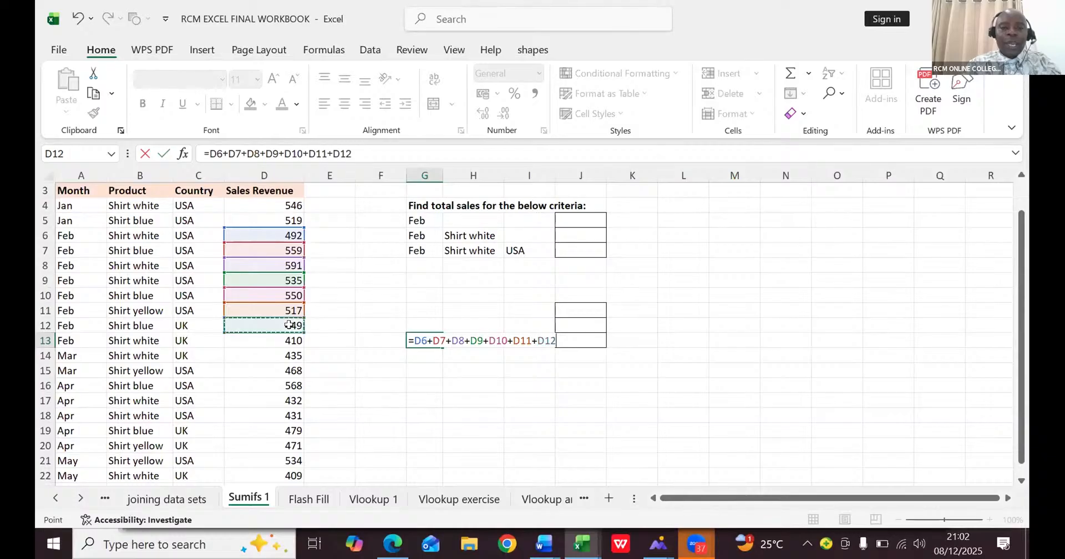
{"action": "type", "text": "+"}
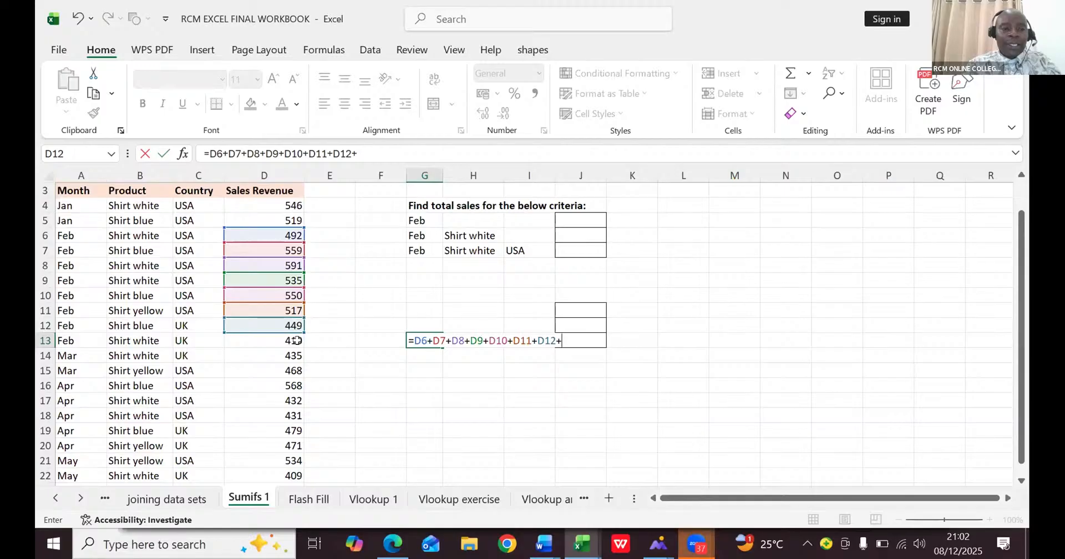
{"action": "left_click", "coordinate": [297, 341]}
{"action": "key", "text": "Return"}
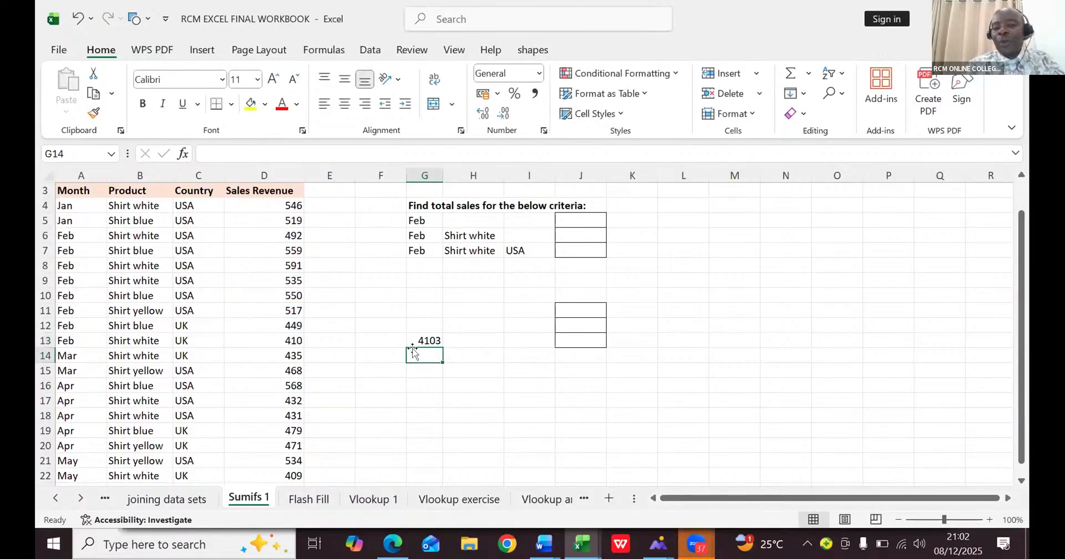
- Enter =SUMIFS(D:D,A:A,G5) in J5 to total the sales revenue for the month in G5
{"action": "left_click", "coordinate": [578, 220]}
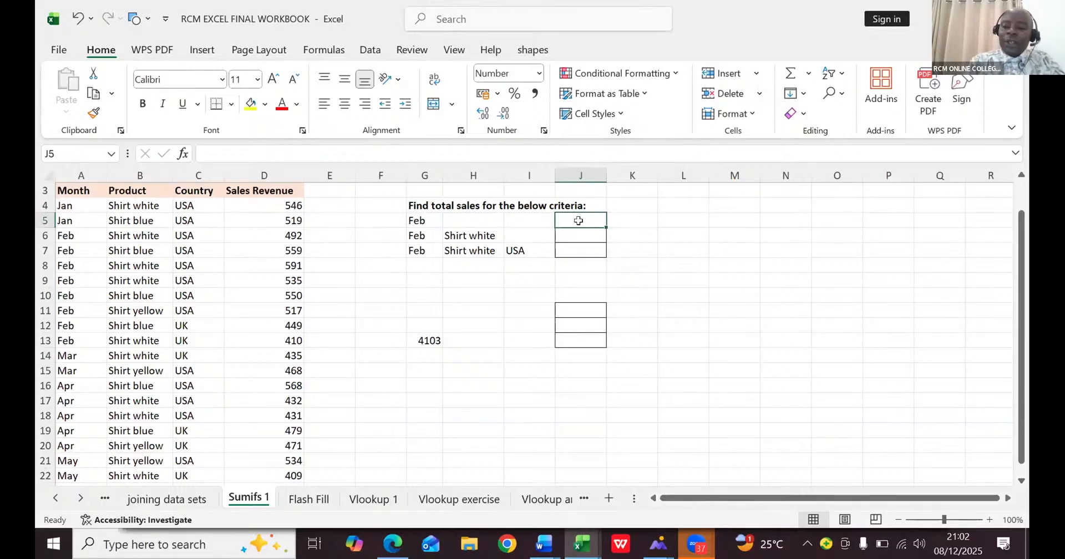
{"action": "type", "text": "="}
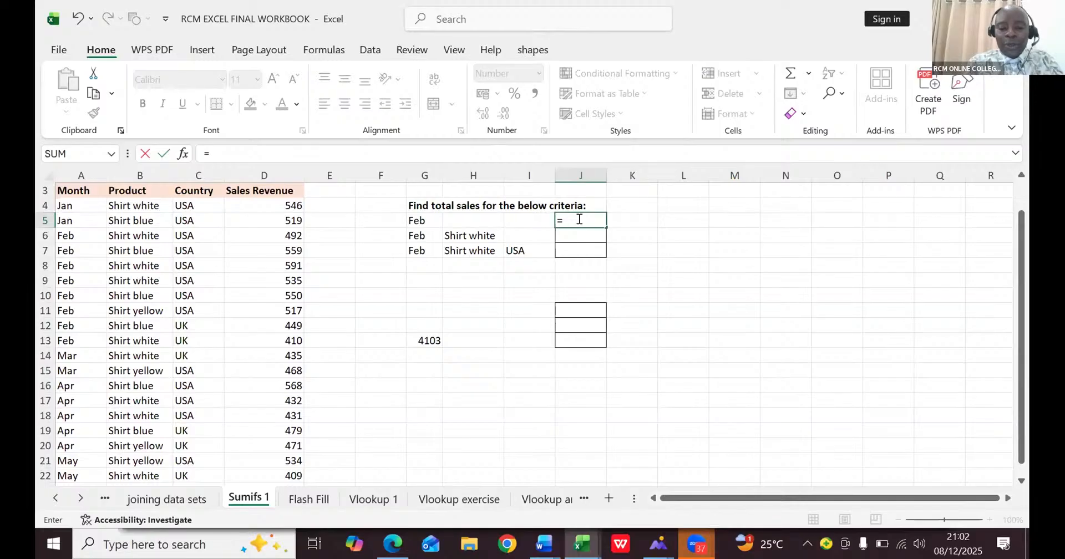
{"action": "type", "text": "SUMIF"}
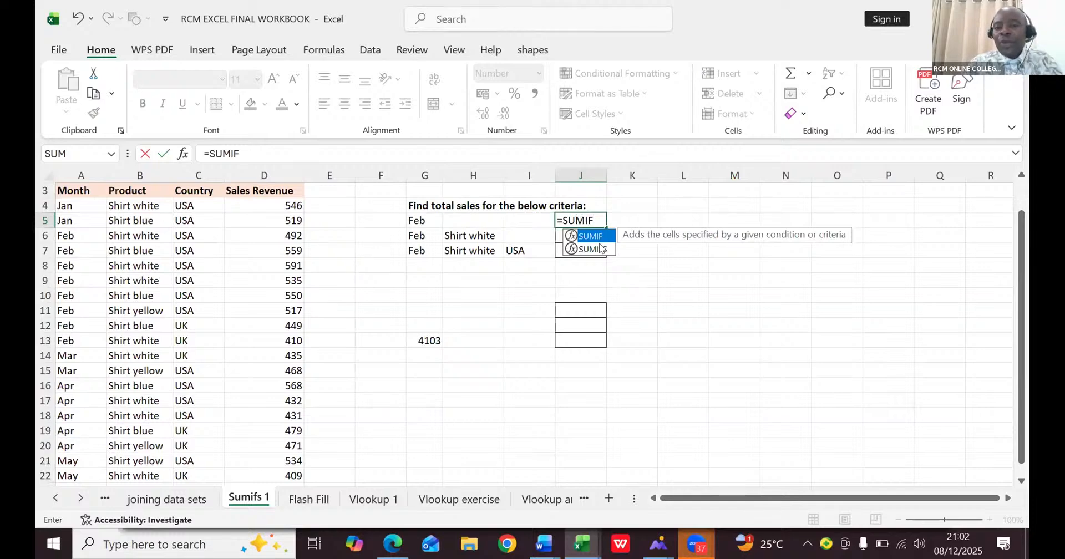
{"action": "double_click", "coordinate": [599, 248]}
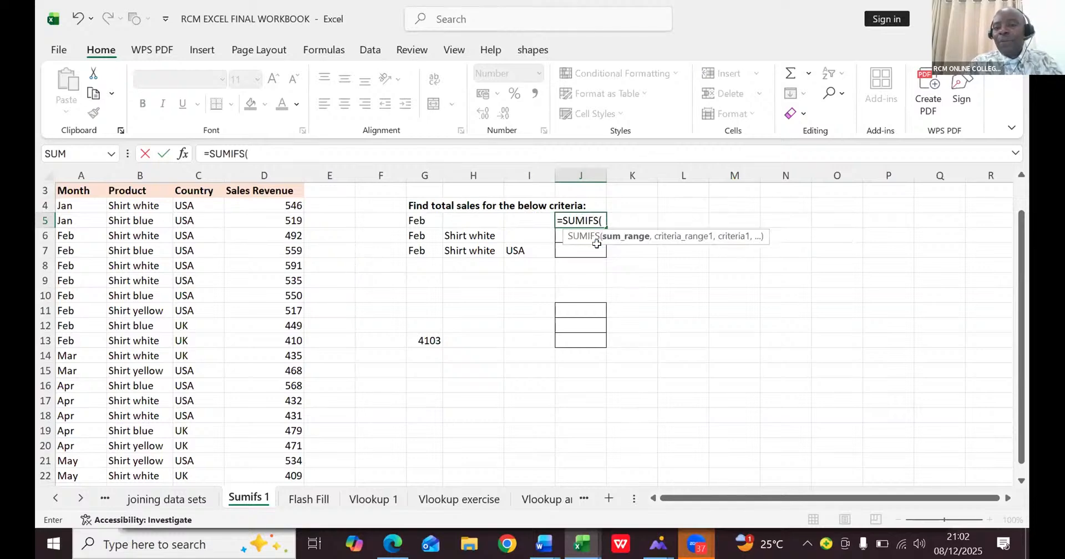
{"action": "left_click", "coordinate": [271, 168]}
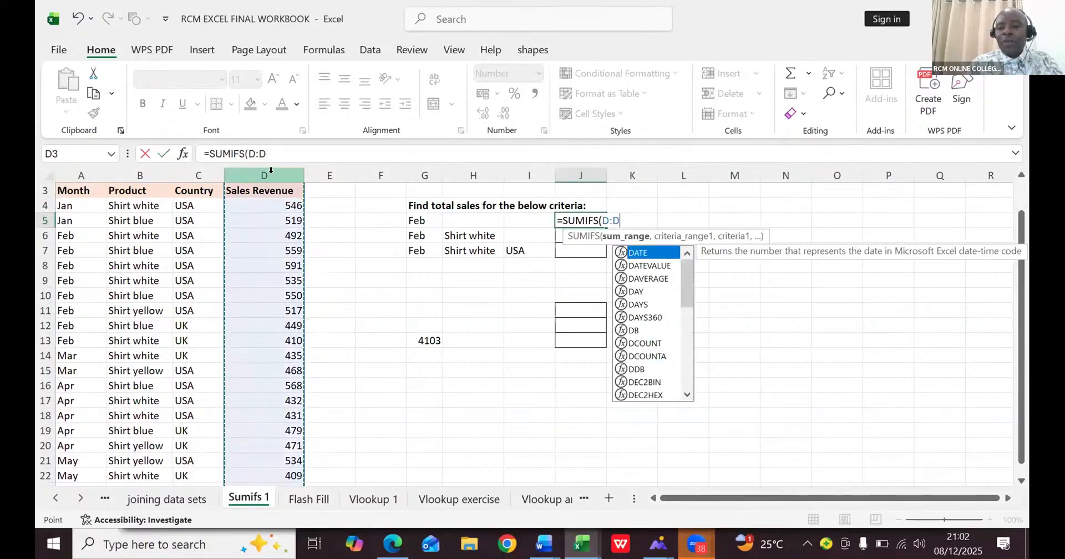
{"action": "type", "text": ","}
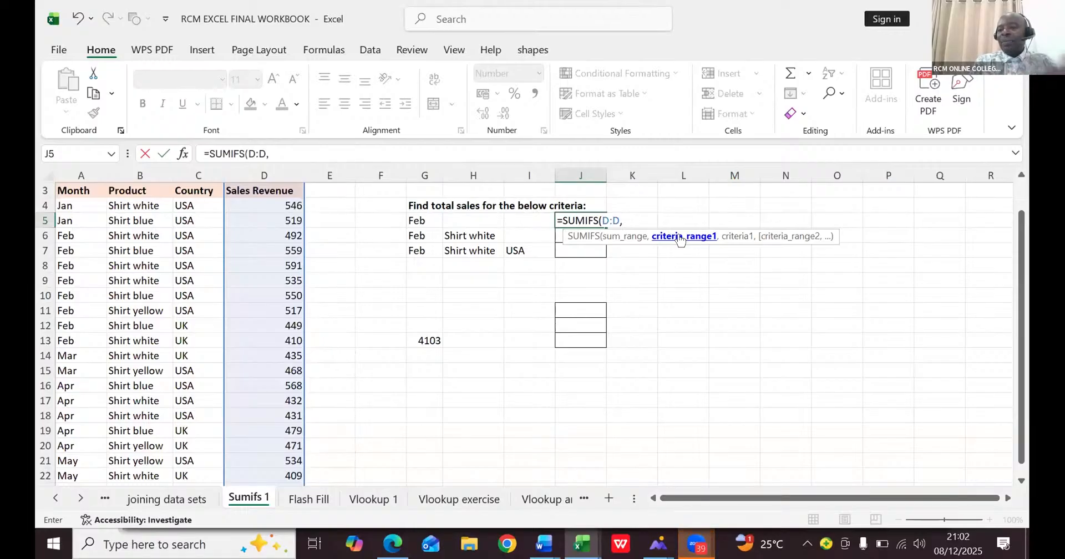
{"action": "left_click", "coordinate": [73, 170]}
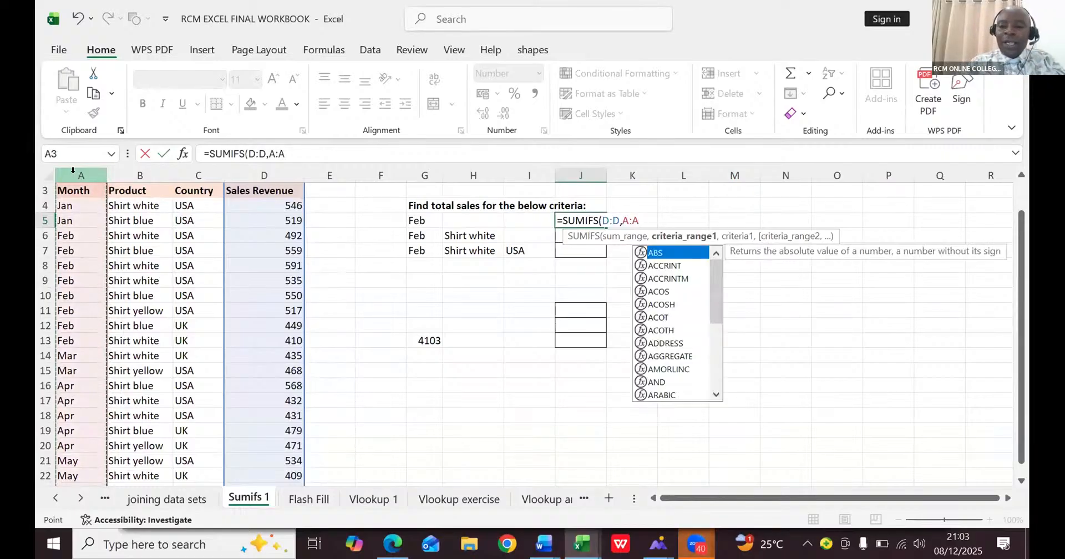
{"action": "type", "text": ","}
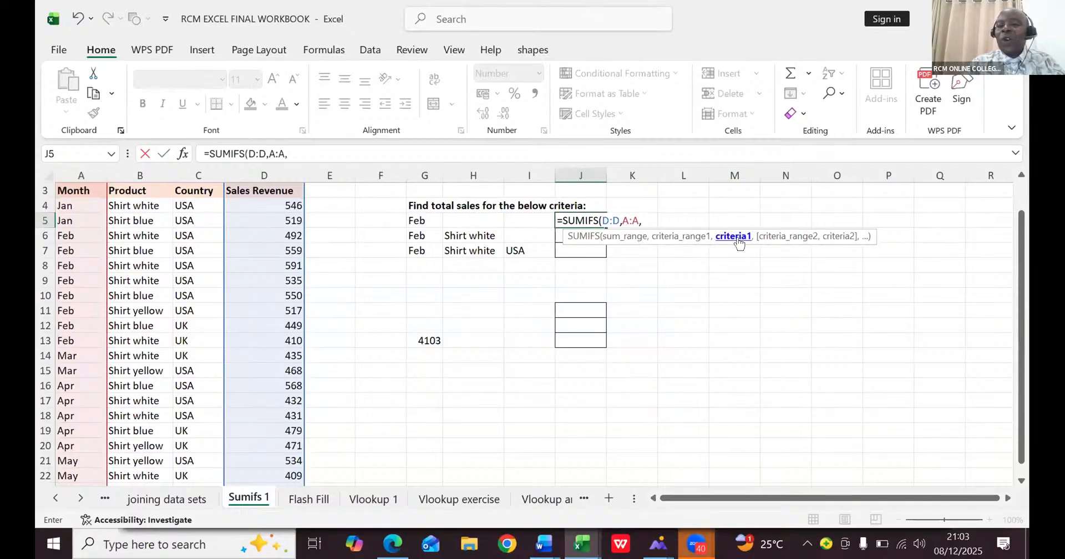
{"action": "left_click", "coordinate": [419, 219]}
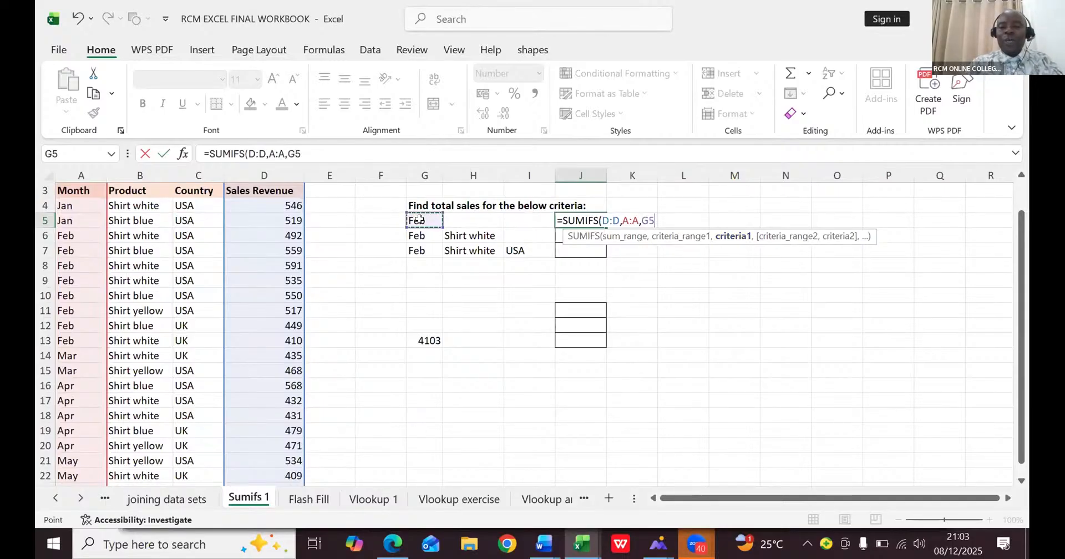
{"action": "type", "text": ")"}
{"action": "key", "text": "Return"}
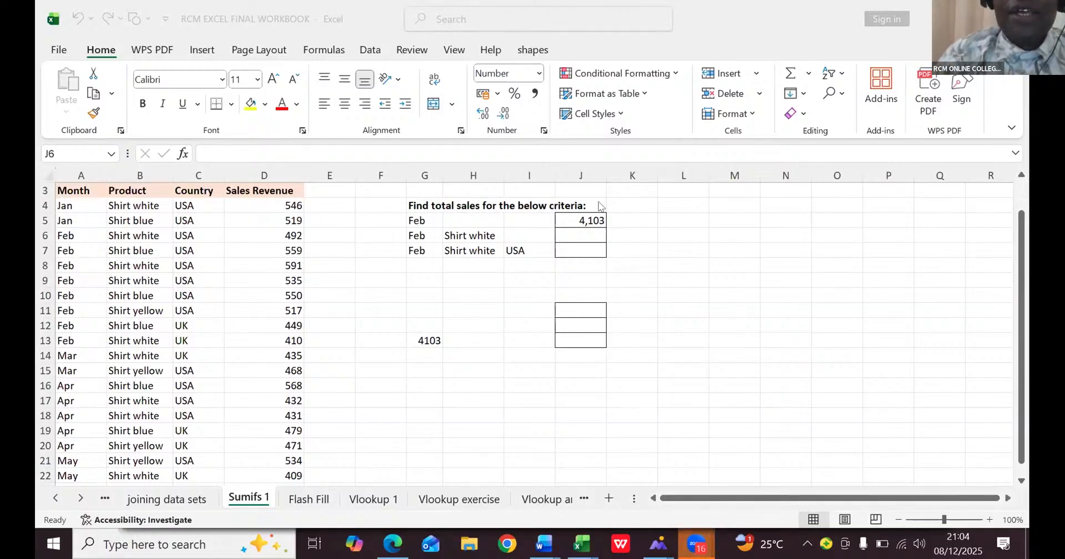
- Rebuild the February total in J5 as =SUMIFS(D:D,A:A,G5), summing Sales Revenue where the Month matches G5
{"action": "left_click", "coordinate": [588, 216]}
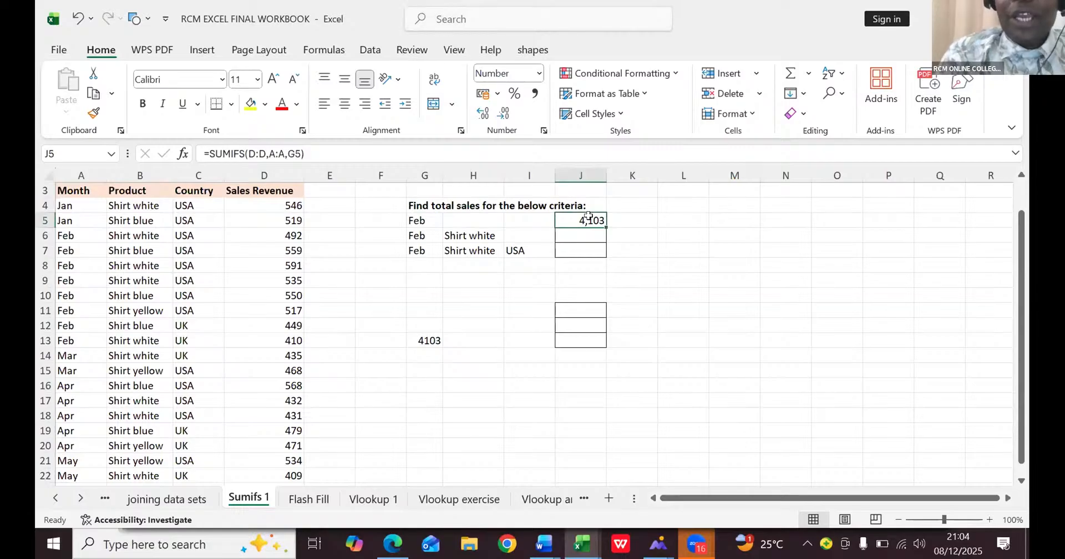
{"action": "type", "text": "="}
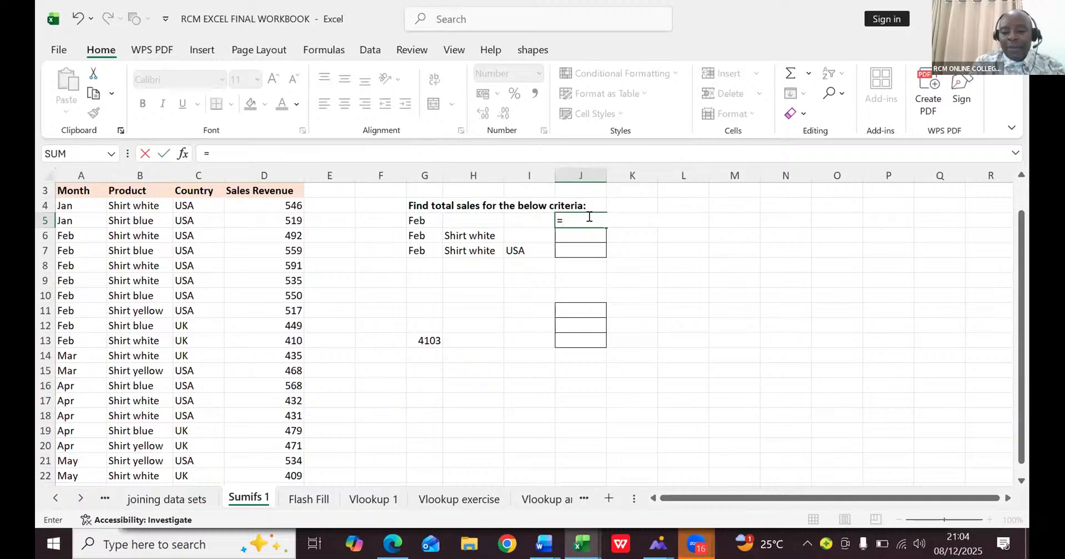
{"action": "type", "text": "SUMIF"}
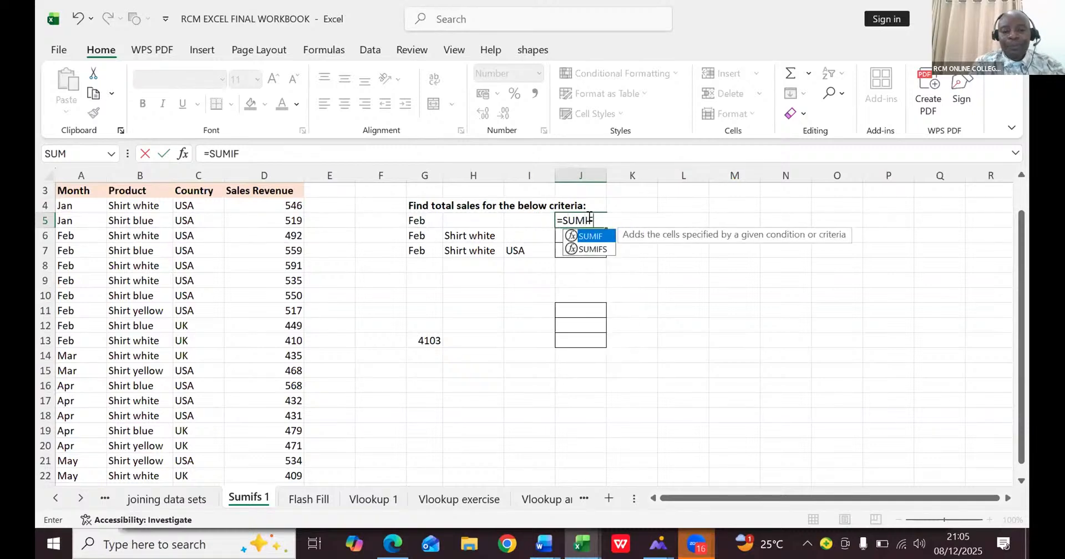
{"action": "double_click", "coordinate": [595, 247]}
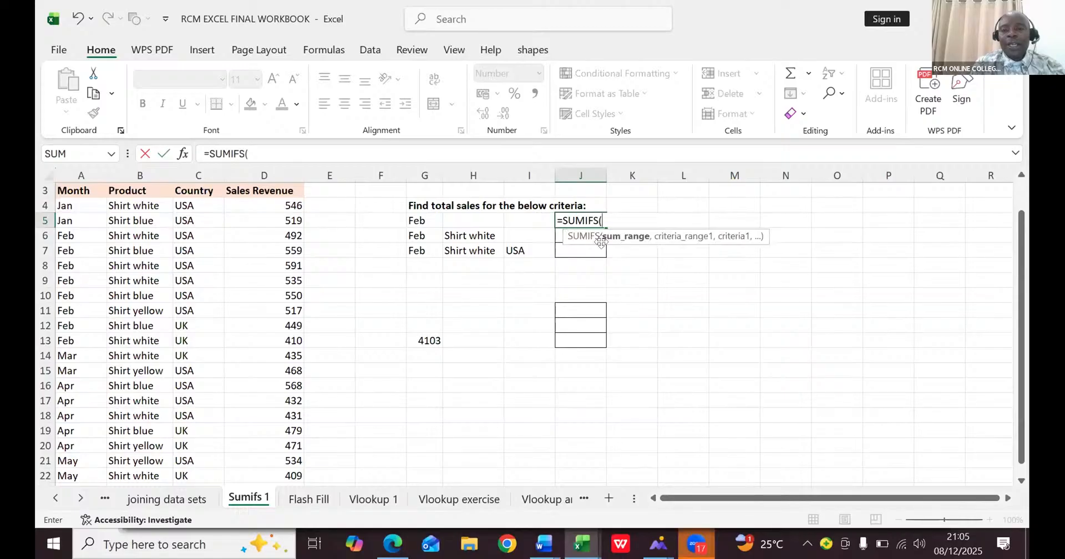
{"action": "left_click", "coordinate": [270, 168]}
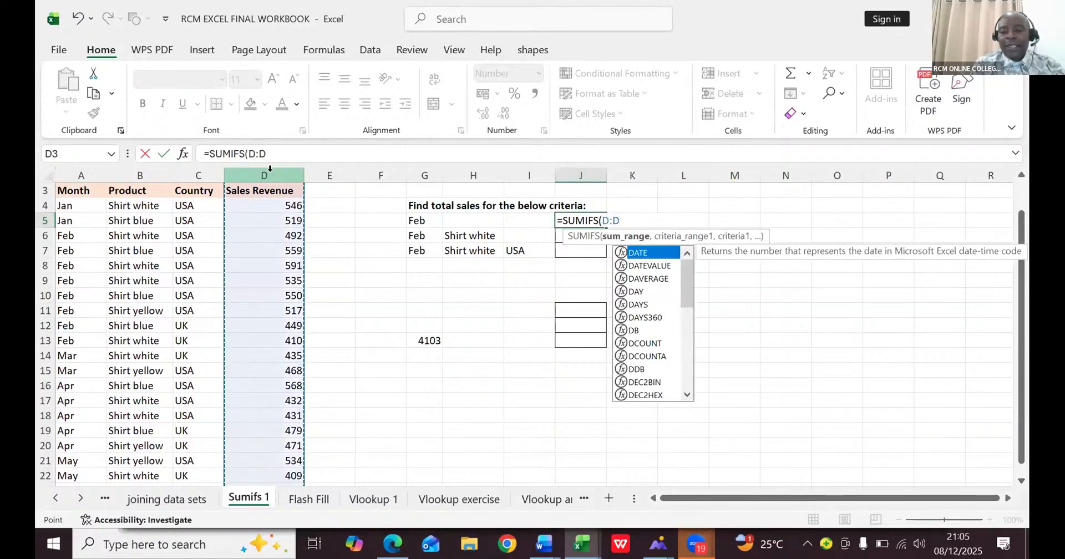
{"action": "type", "text": ","}
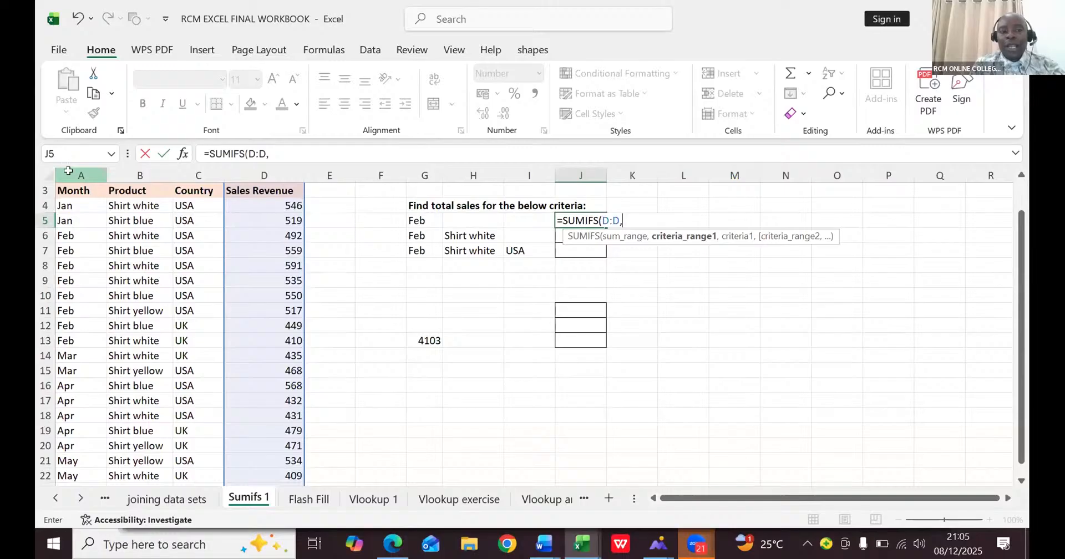
{"action": "left_click", "coordinate": [68, 165]}
{"action": "type", "text": ","}
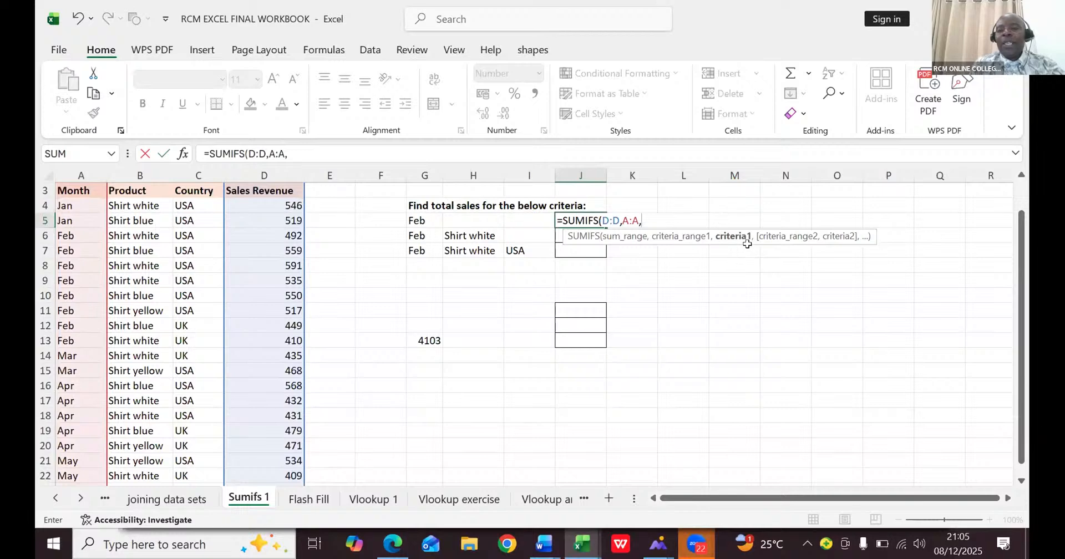
{"action": "left_click", "coordinate": [419, 218]}
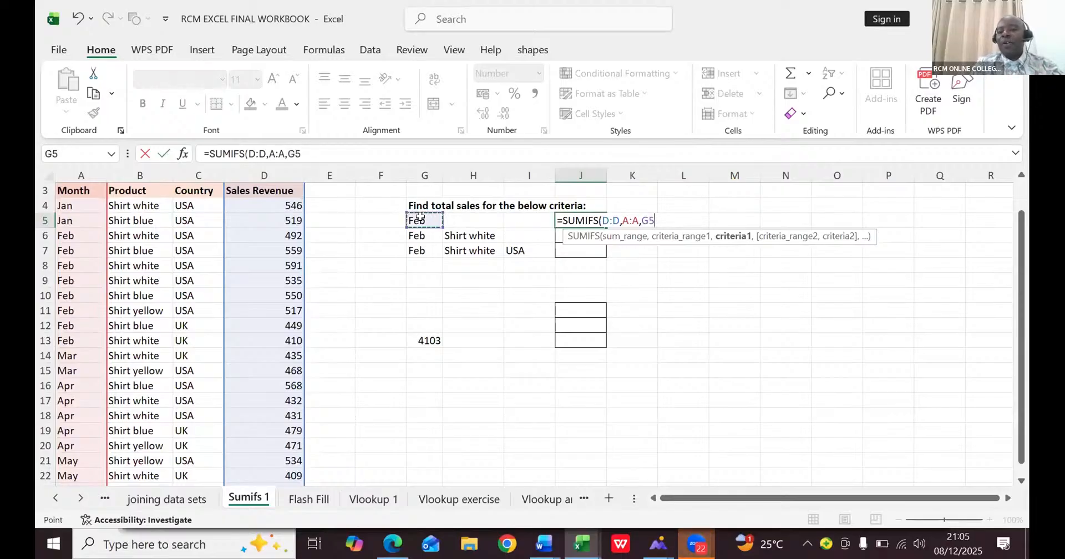
{"action": "type", "text": ")"}
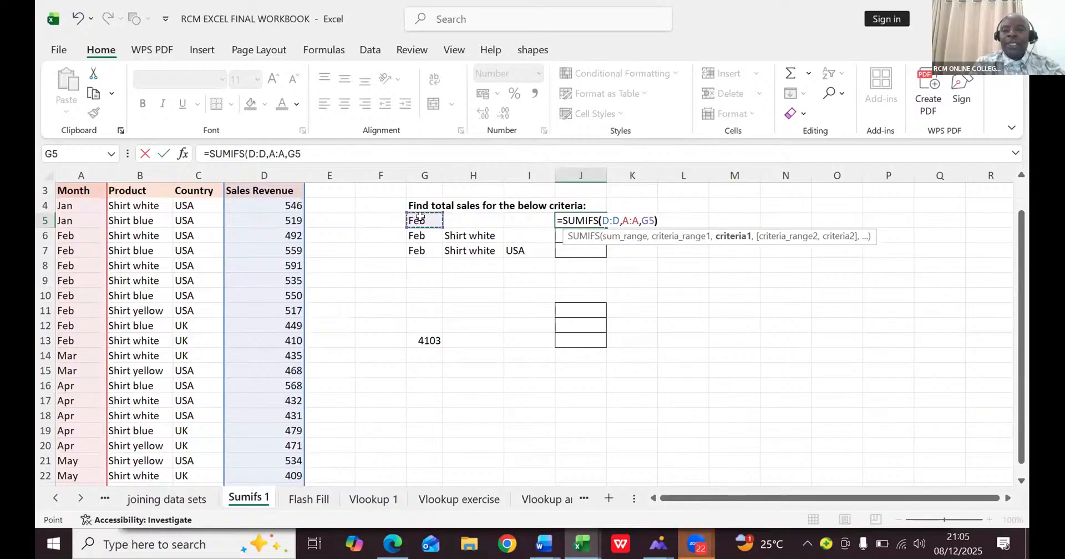
{"action": "key", "text": "Return"}
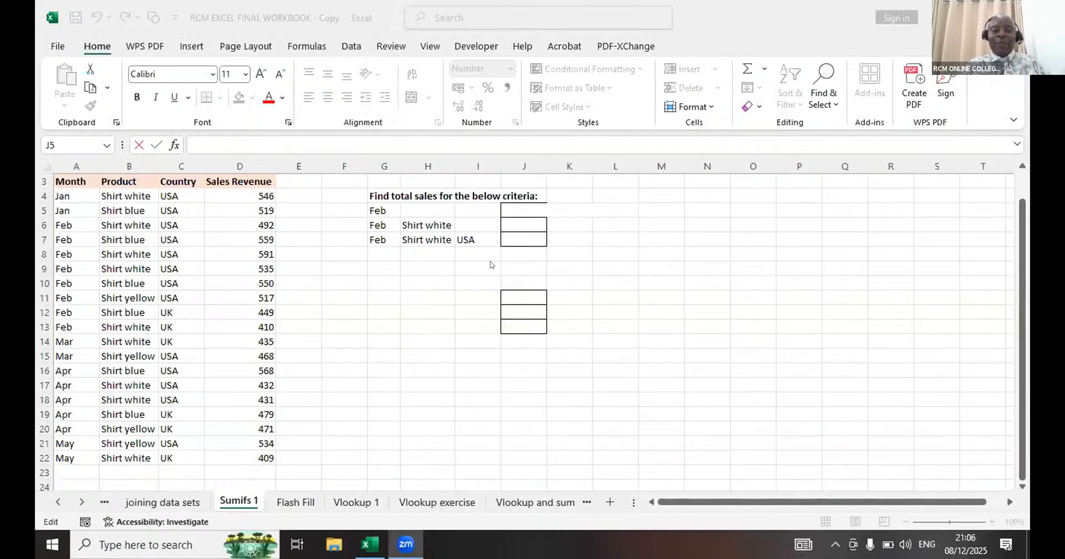
{"action": "left_click", "coordinate": [505, 205]}
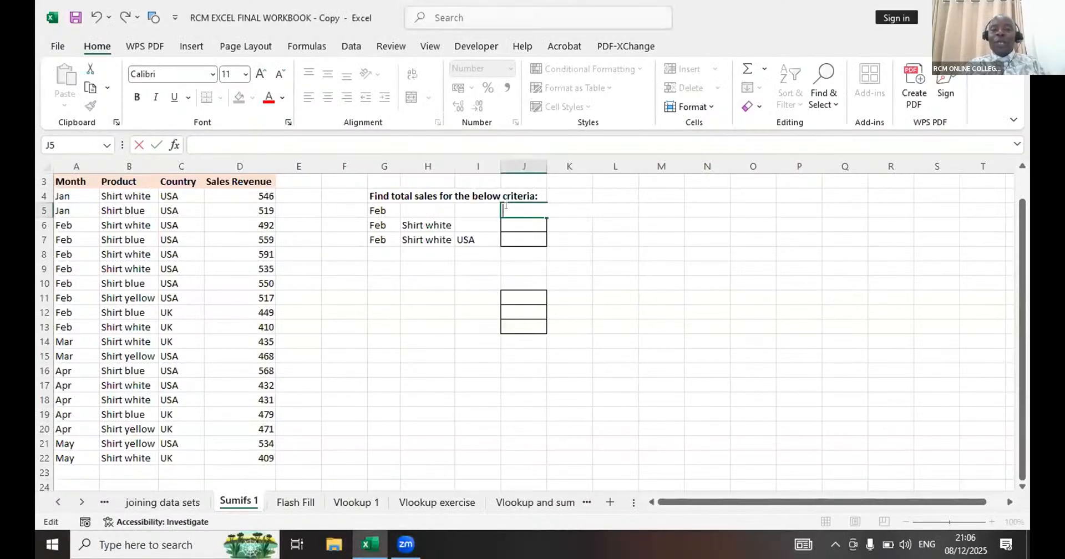
{"action": "type", "text": "="}
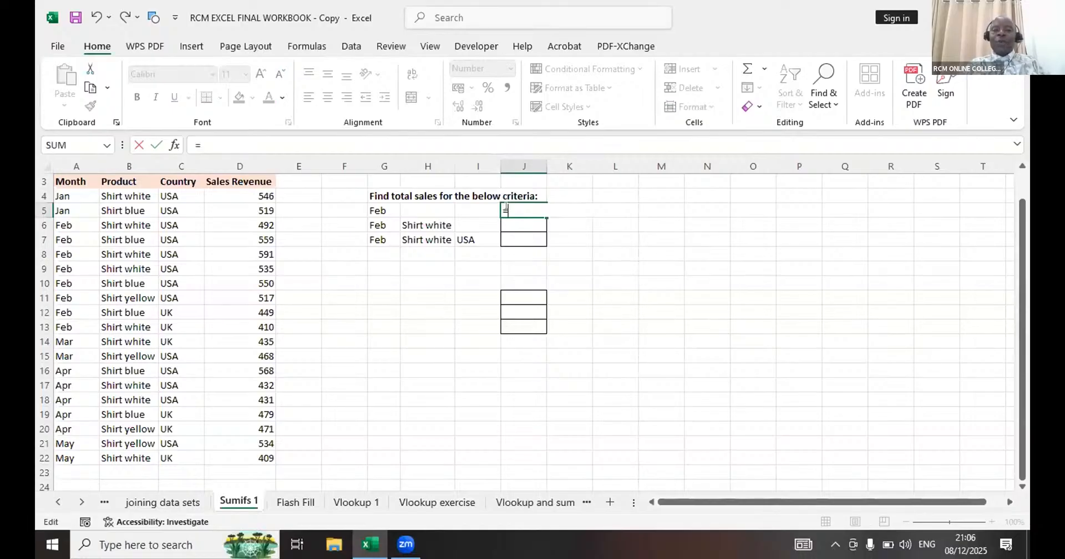
{"action": "key", "text": "BackSpace"}
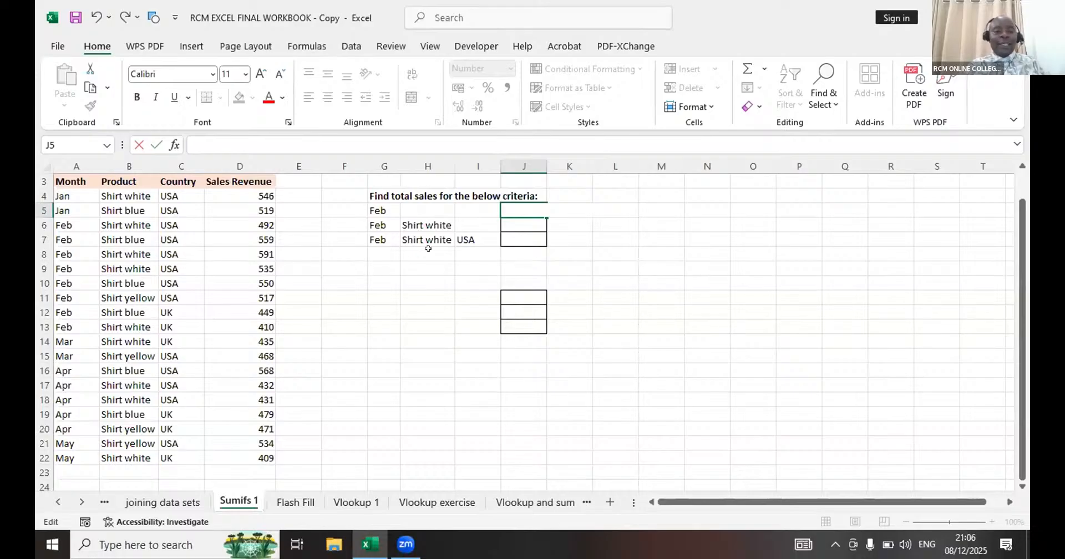
- In RCM EXCEL FINAL WORKBOOK - Copy, begin a SUMIFS formula in J6 with sum range D:D, criteria range A:A and criterion G6
{"action": "left_click", "coordinate": [507, 224]}
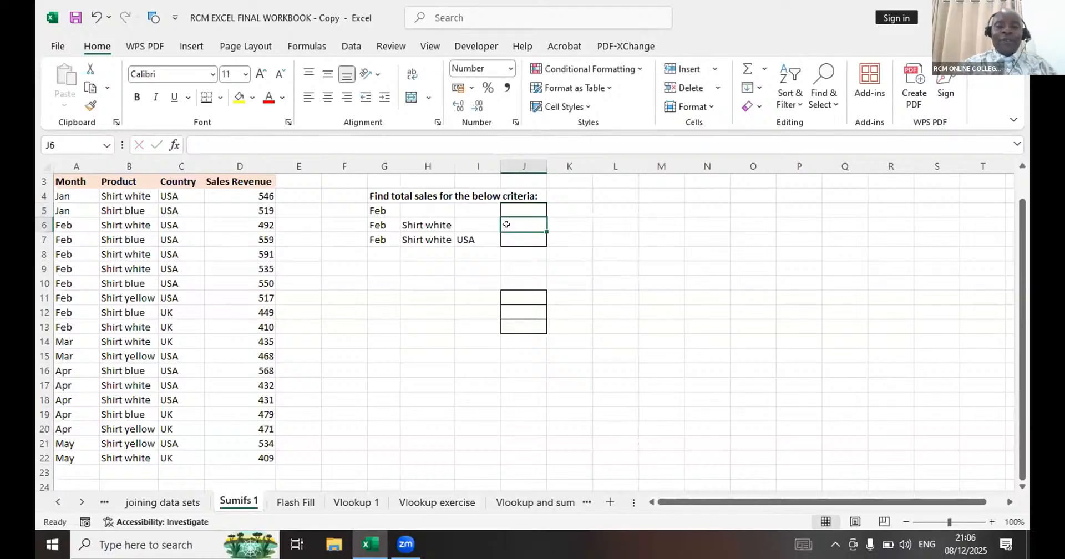
{"action": "type", "text": "="}
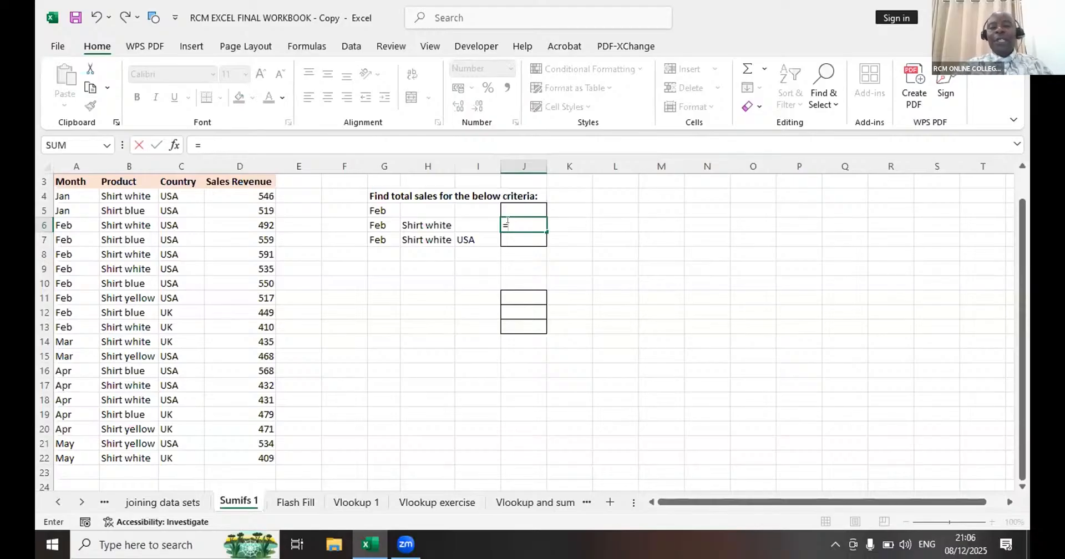
{"action": "type", "text": "su"}
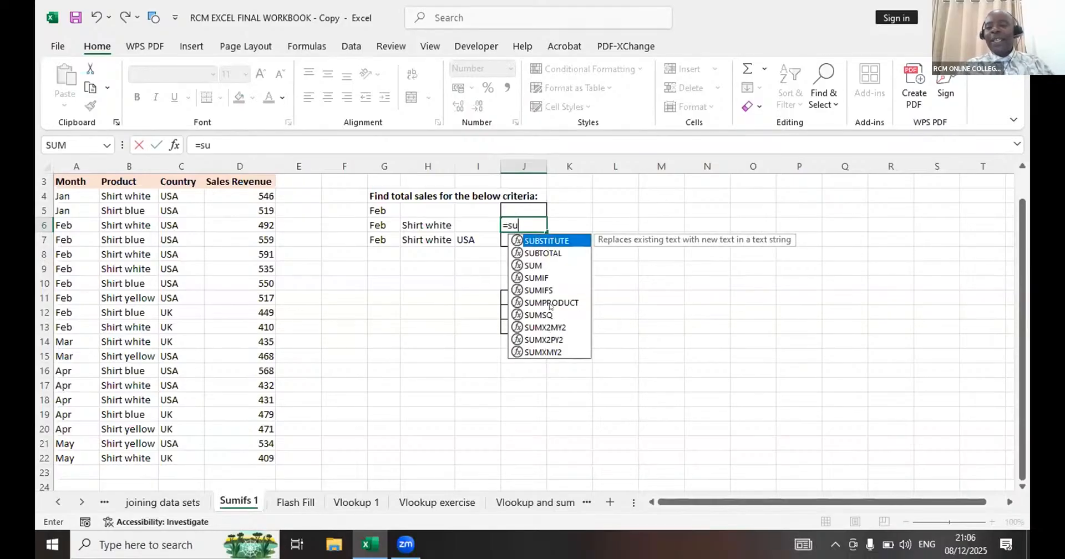
{"action": "left_click", "coordinate": [537, 290]}
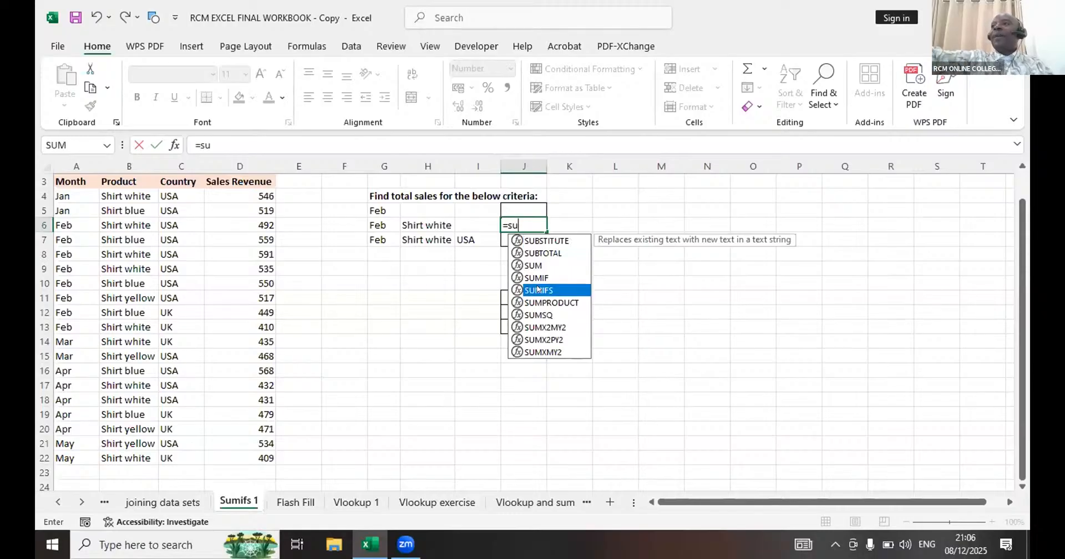
{"action": "double_click", "coordinate": [532, 285]}
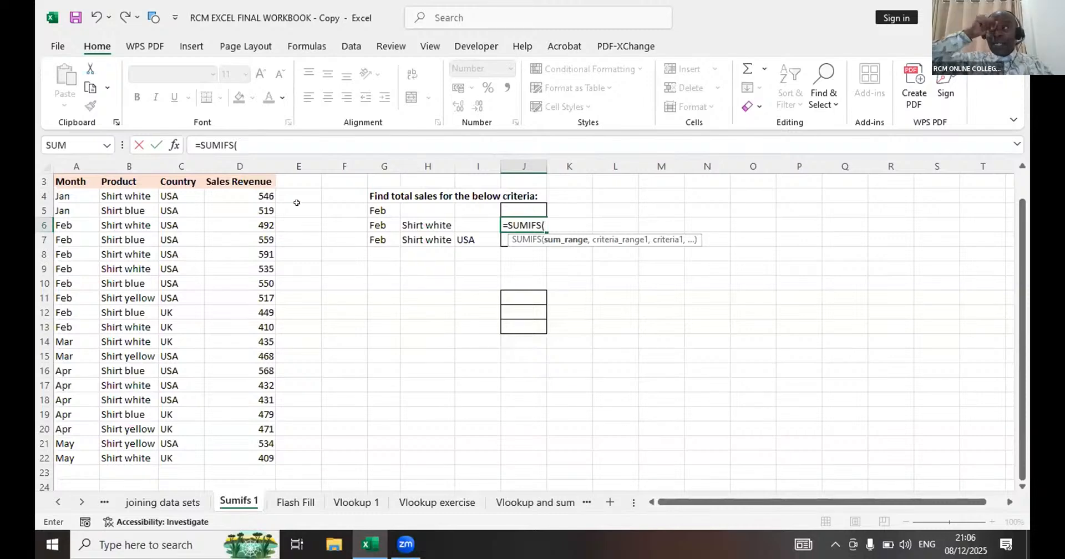
{"action": "left_click", "coordinate": [248, 167]}
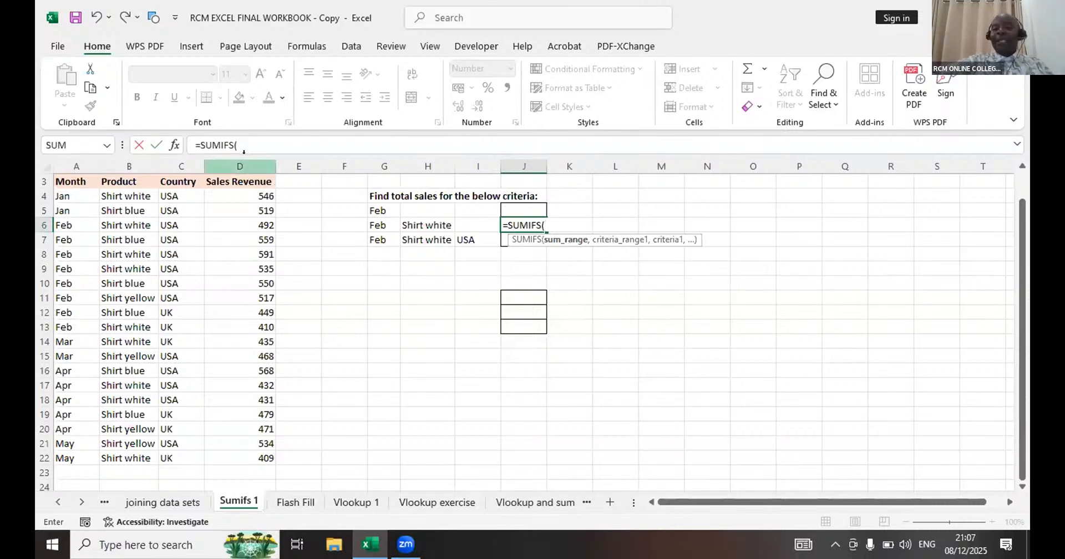
{"action": "left_click", "coordinate": [242, 166]}
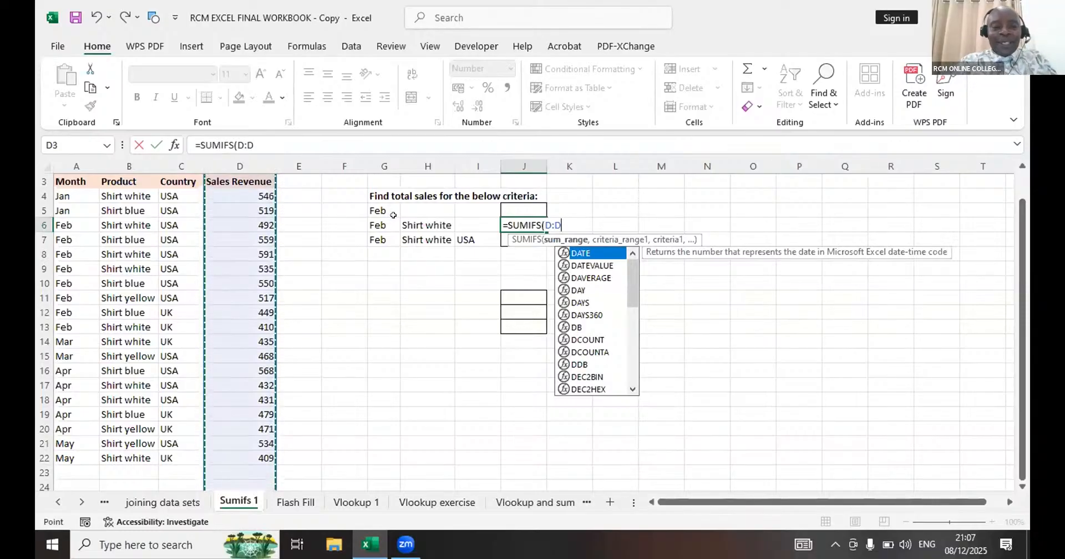
{"action": "type", "text": ","}
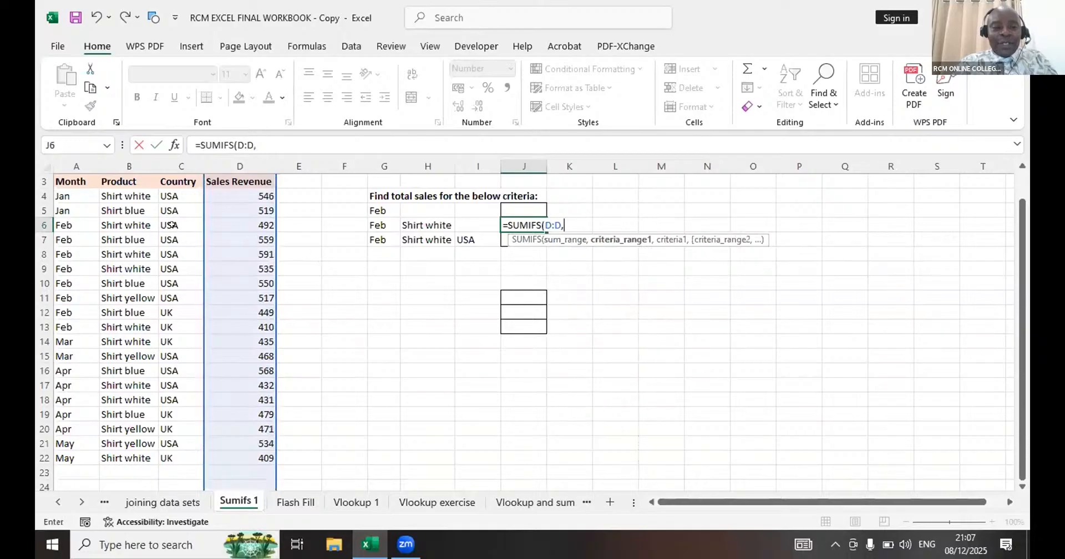
{"action": "left_click", "coordinate": [64, 161]}
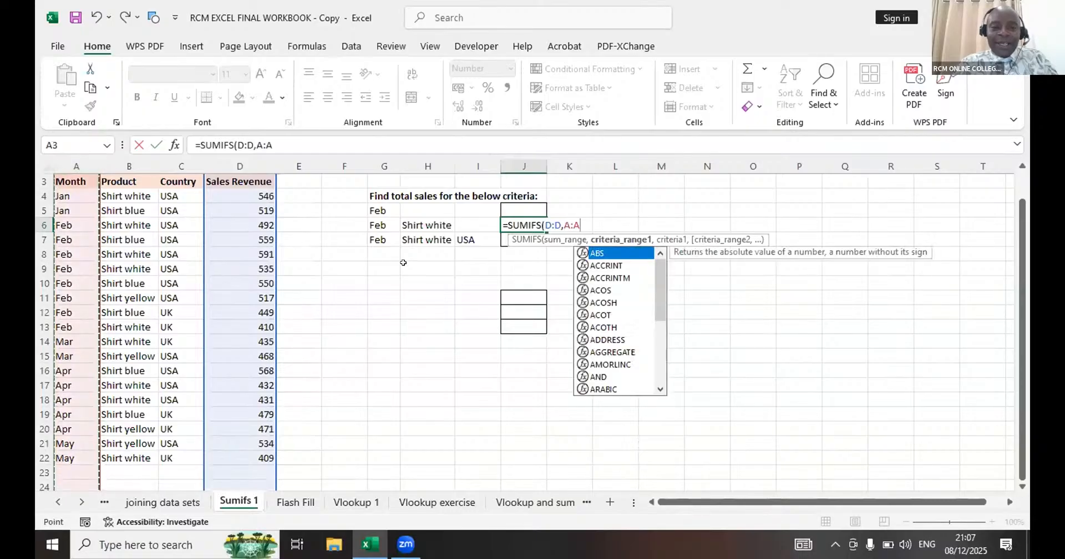
{"action": "type", "text": ","}
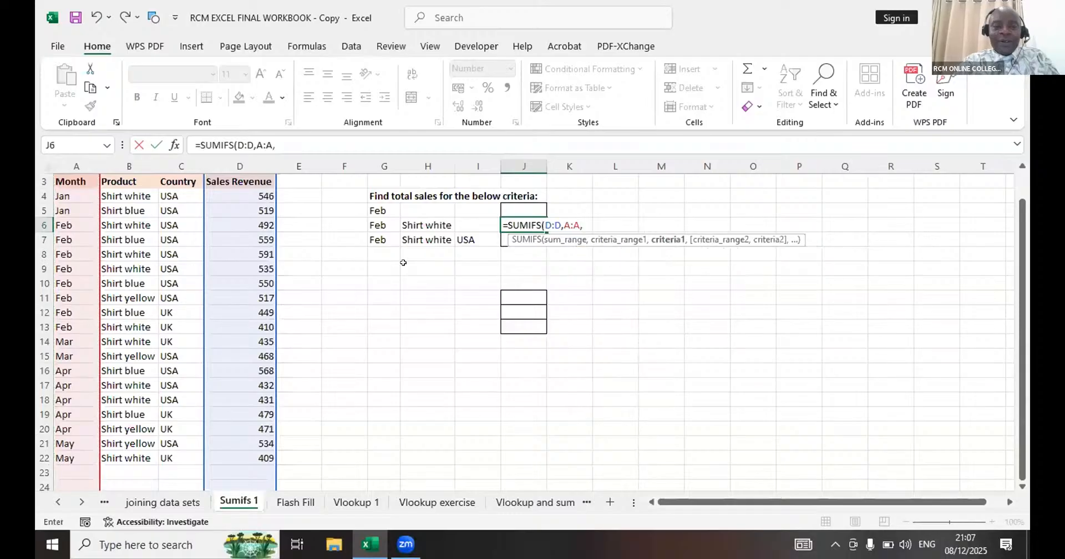
{"action": "left_click", "coordinate": [368, 218]}
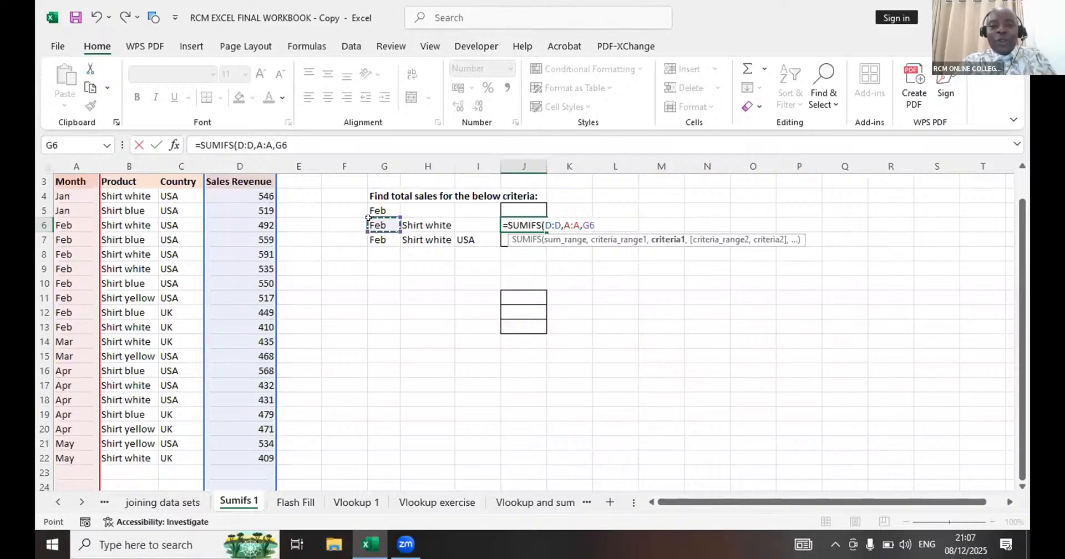
- Complete the J6 formula with the product criterion as =SUMIFS(D:D,A:A,G6,B:B,H6)
{"action": "type", "text": ","}
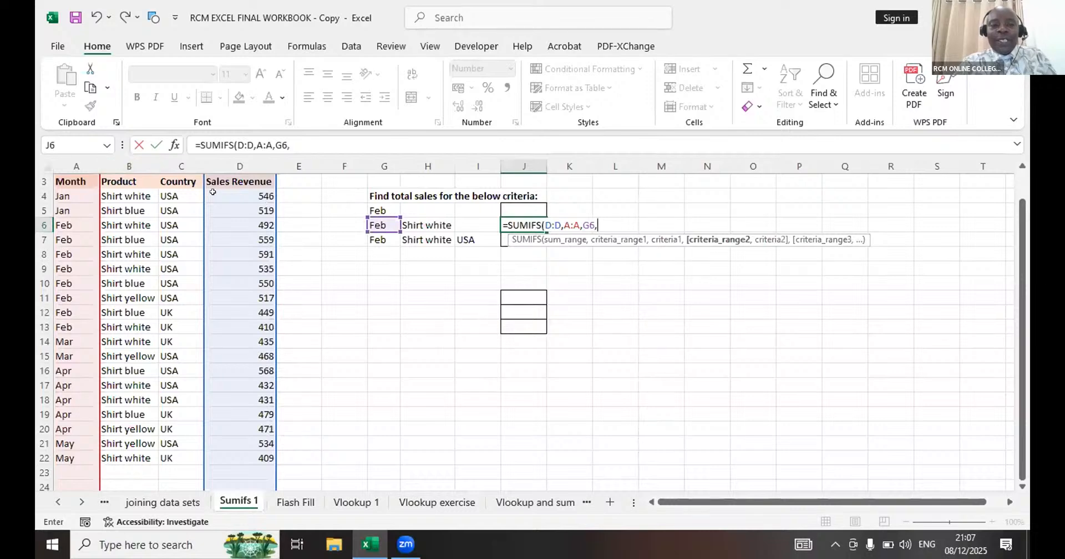
{"action": "left_click", "coordinate": [126, 163]}
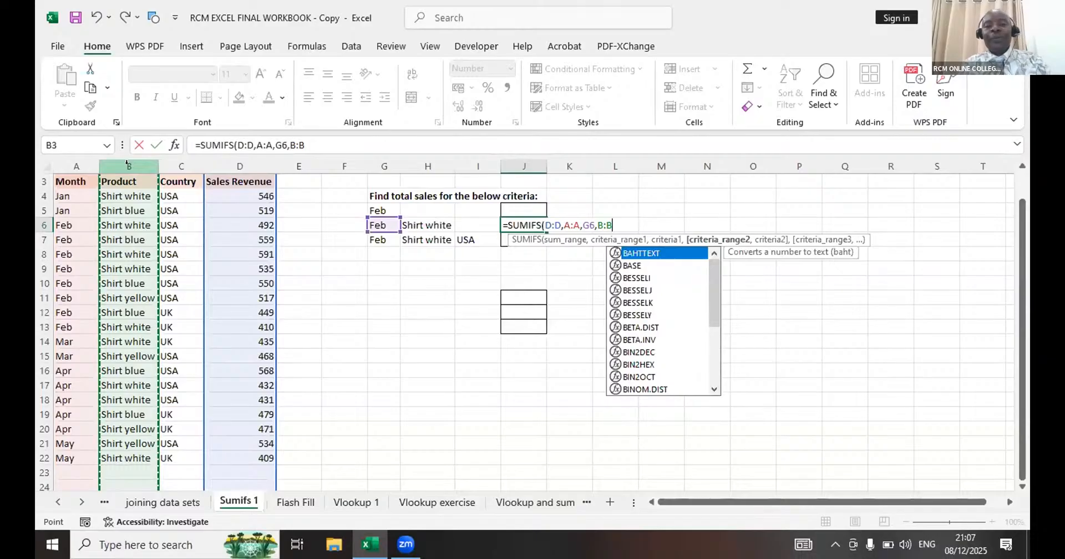
{"action": "type", "text": ","}
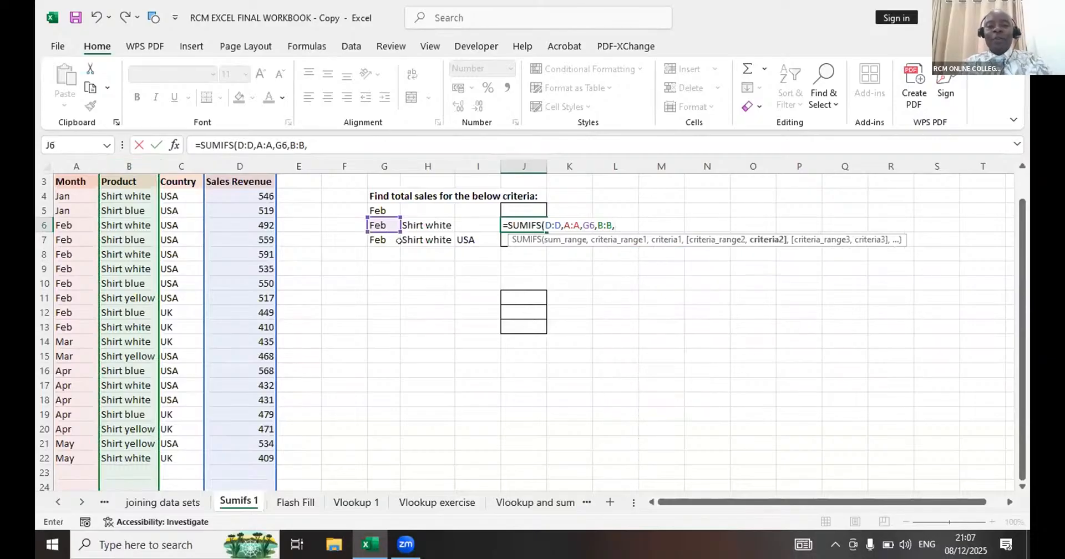
{"action": "left_click", "coordinate": [436, 218]}
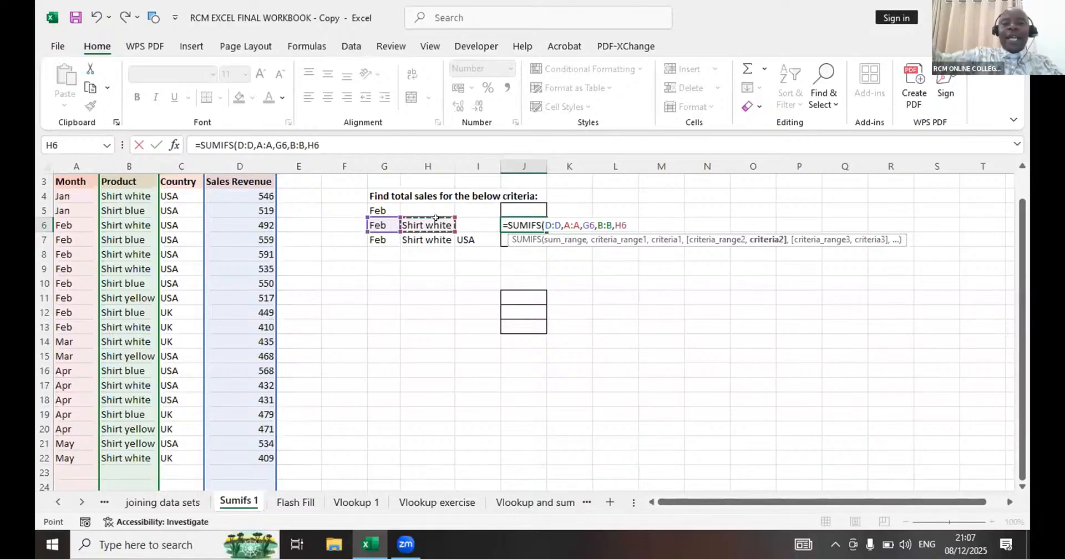
{"action": "type", "text": ")"}
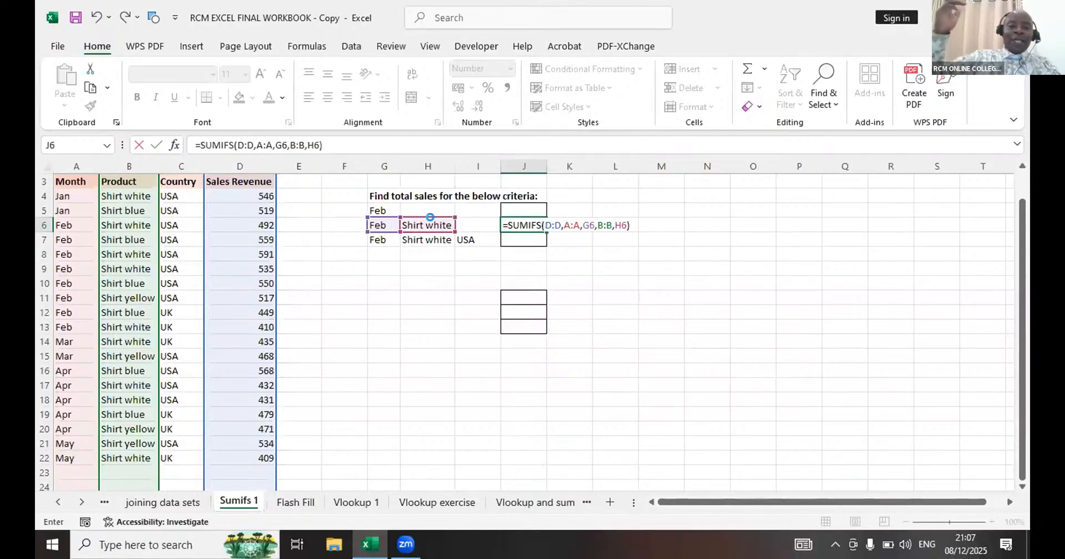
{"action": "key", "text": "Return"}
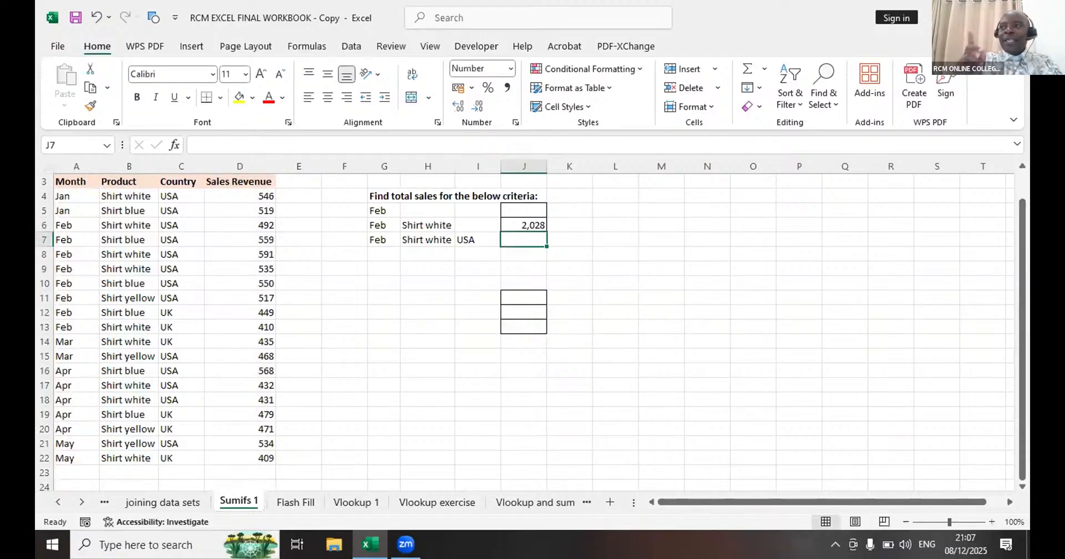
{"action": "left_click", "coordinate": [406, 547]}
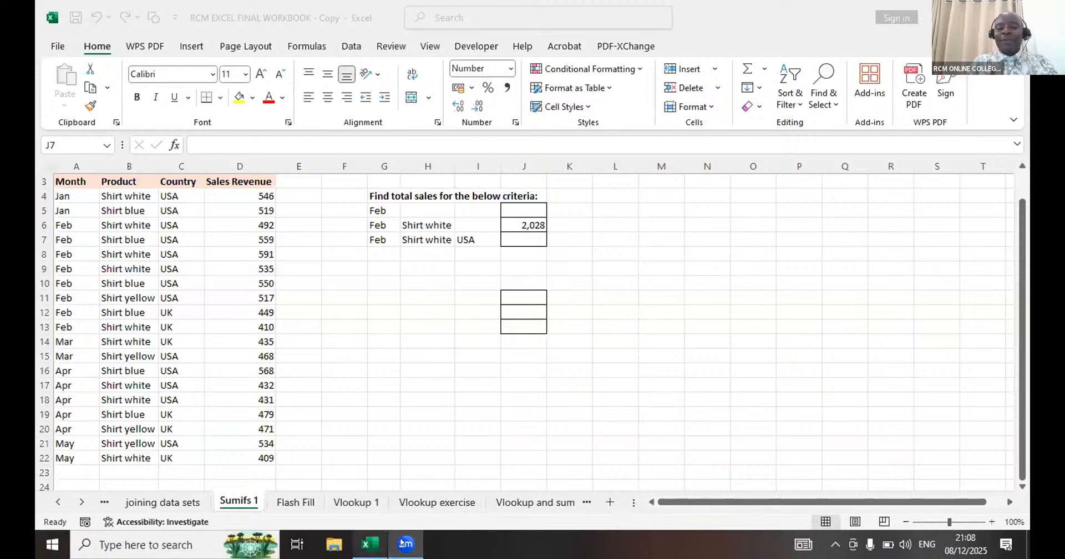
{"action": "mouse_move", "coordinate": [404, 543]}
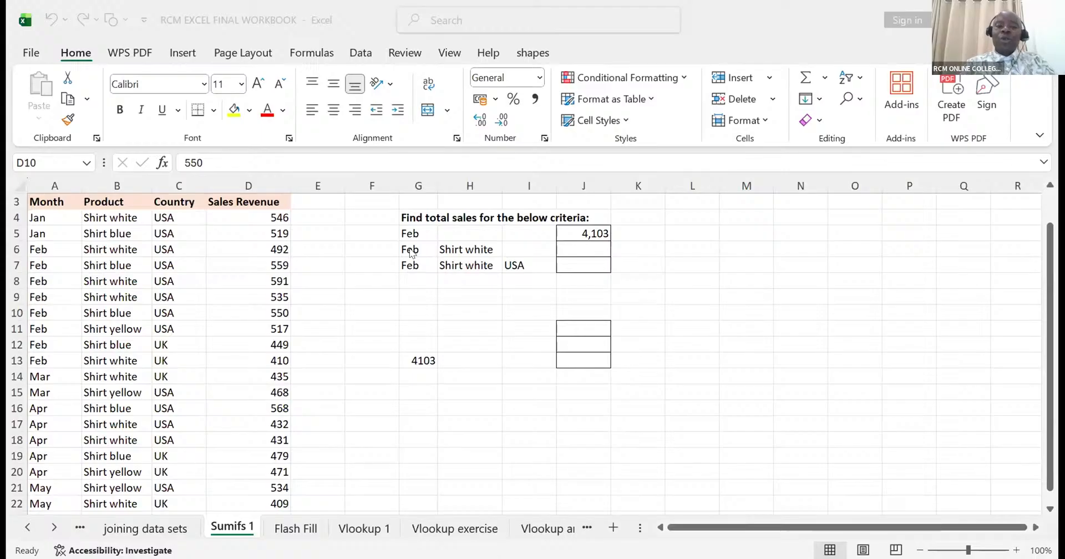
- Start a SUMIFS formula in J6 with sum range D:D, criteria range A:A and the month in G6 as criterion
{"action": "left_click", "coordinate": [570, 244]}
{"action": "type", "text": "="}
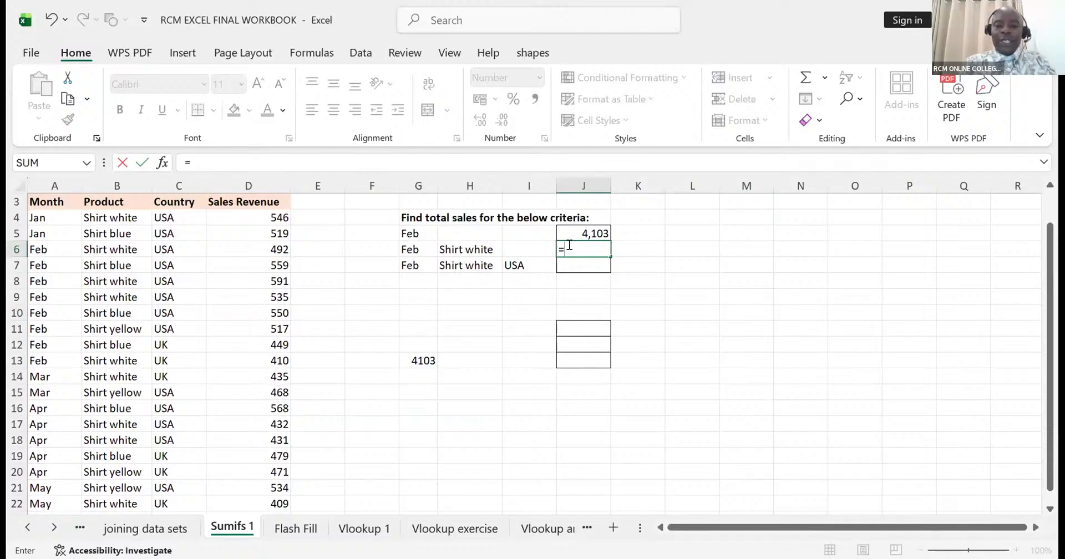
{"action": "type", "text": "SUMIF"}
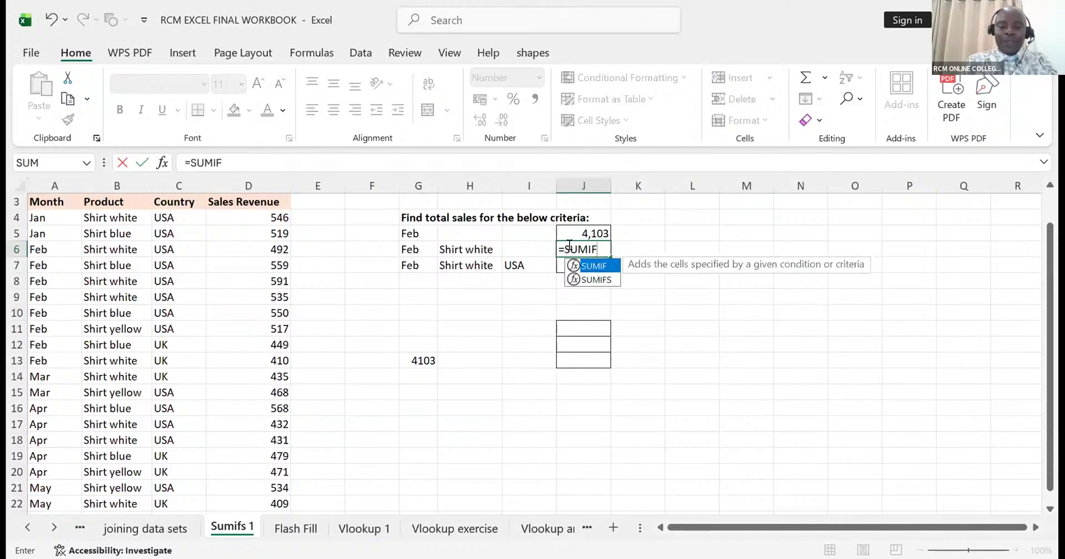
{"action": "type", "text": "S"}
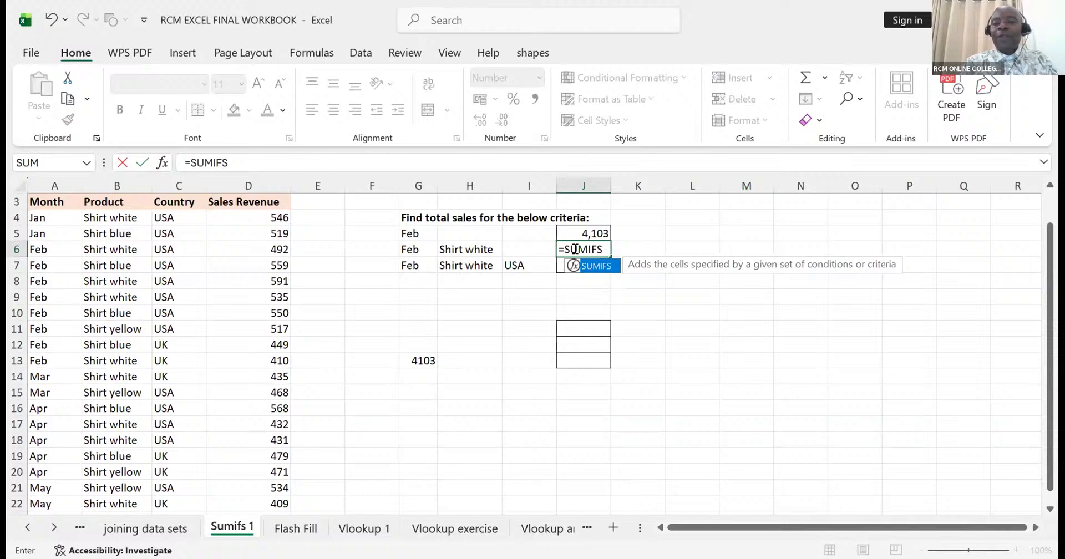
{"action": "double_click", "coordinate": [591, 266]}
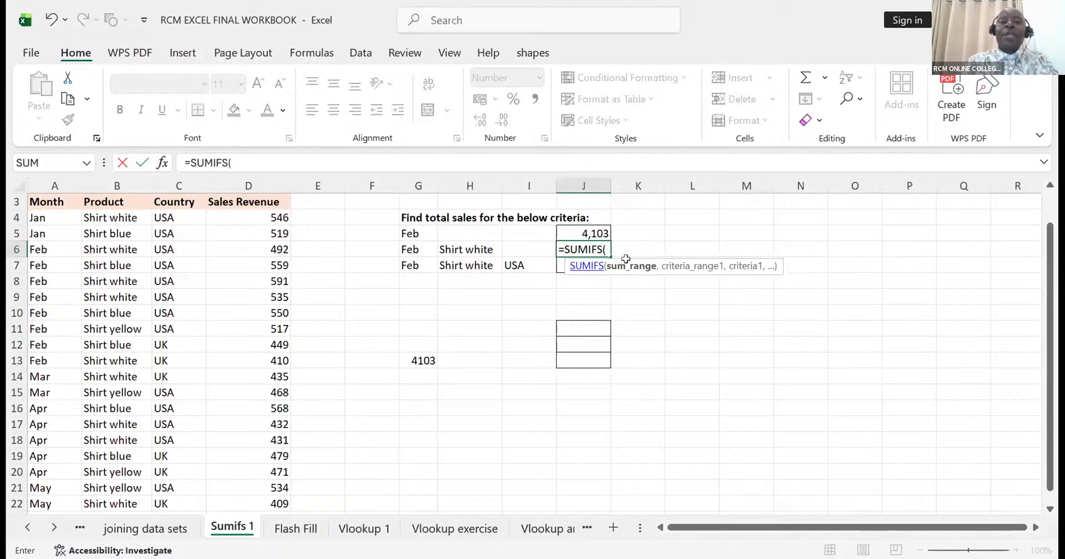
{"action": "left_click", "coordinate": [260, 180]}
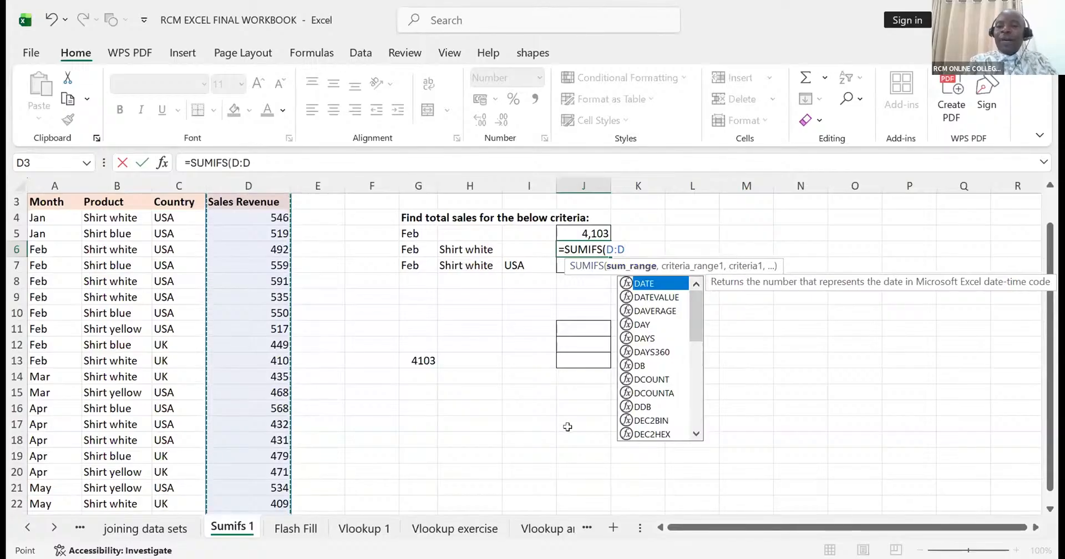
{"action": "type", "text": ","}
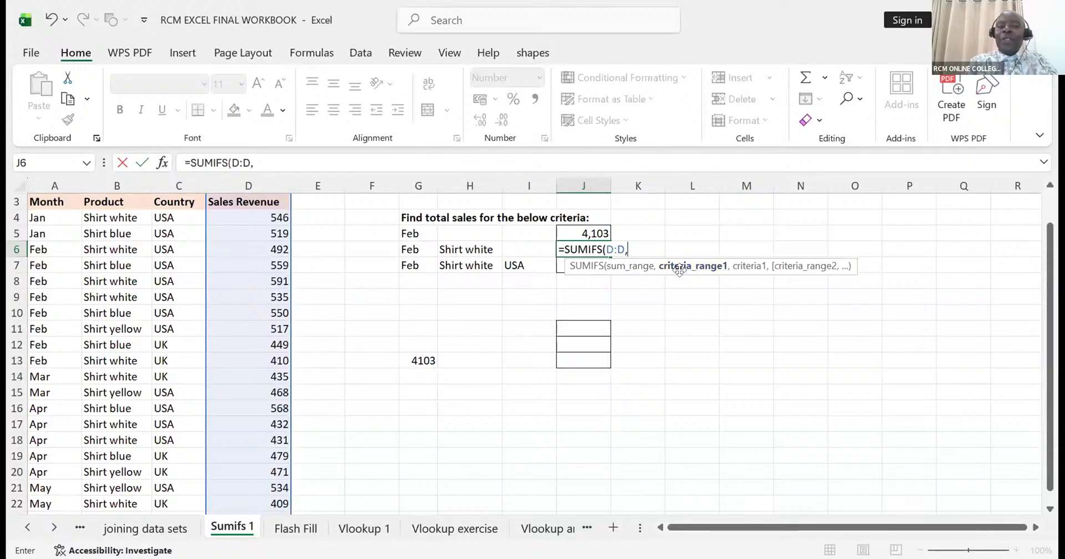
{"action": "left_click", "coordinate": [53, 179]}
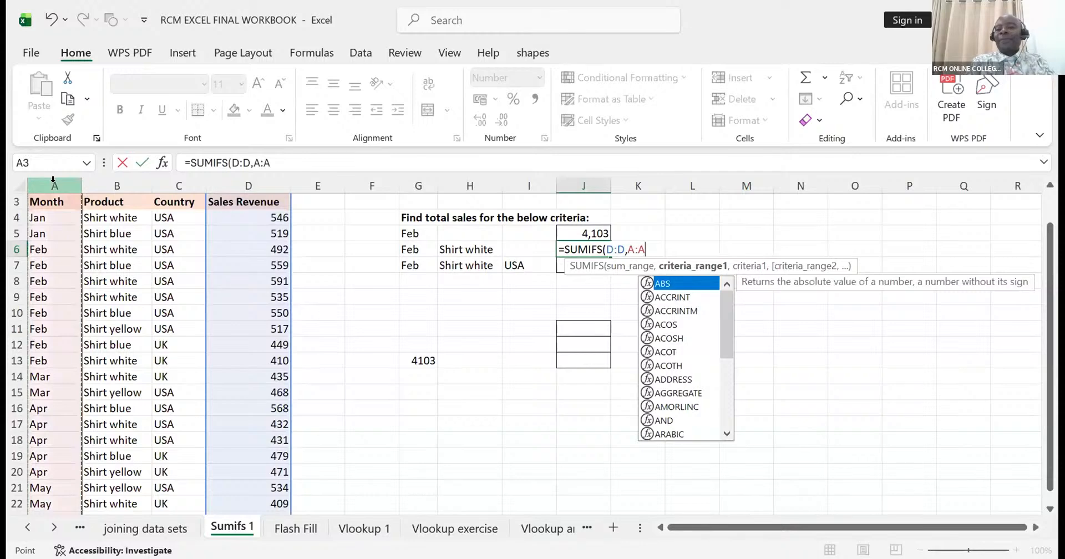
{"action": "type", "text": ","}
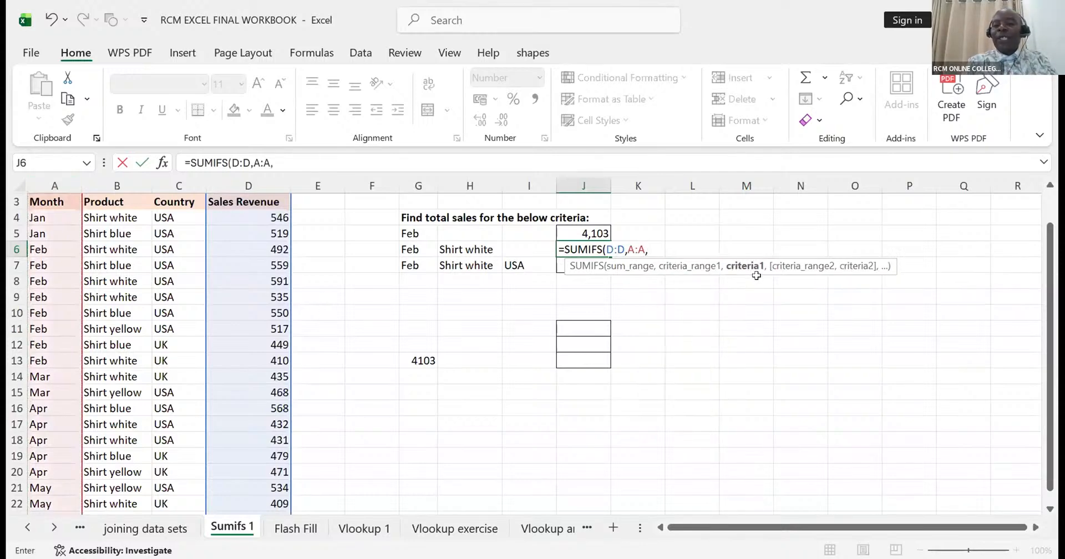
{"action": "left_click", "coordinate": [408, 248]}
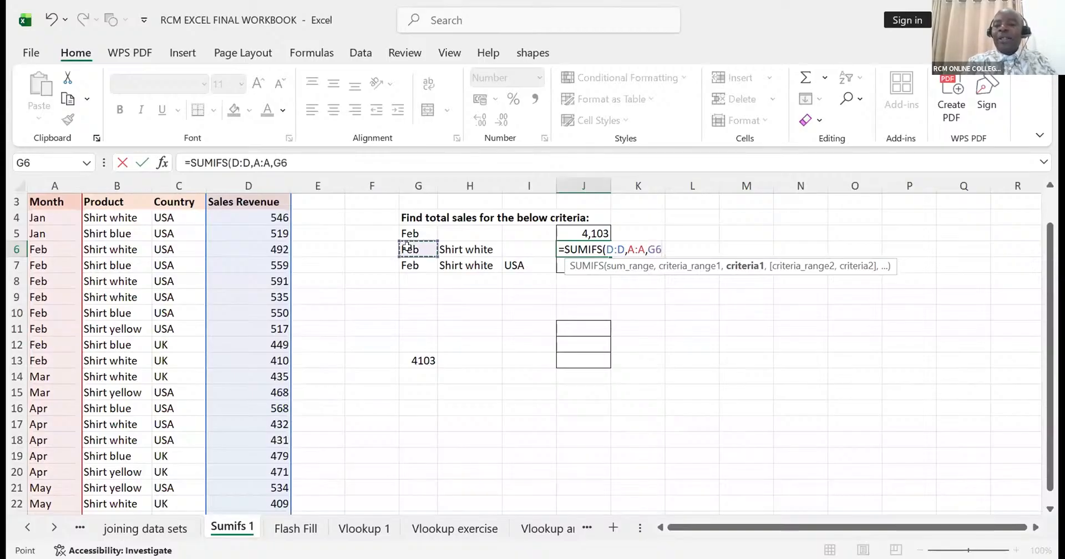
- Add the product condition B:B, H6 to the J6 formula and enter it as =SUMIFS(D:D,A:A,G6,B:B,H6)
{"action": "type", "text": ","}
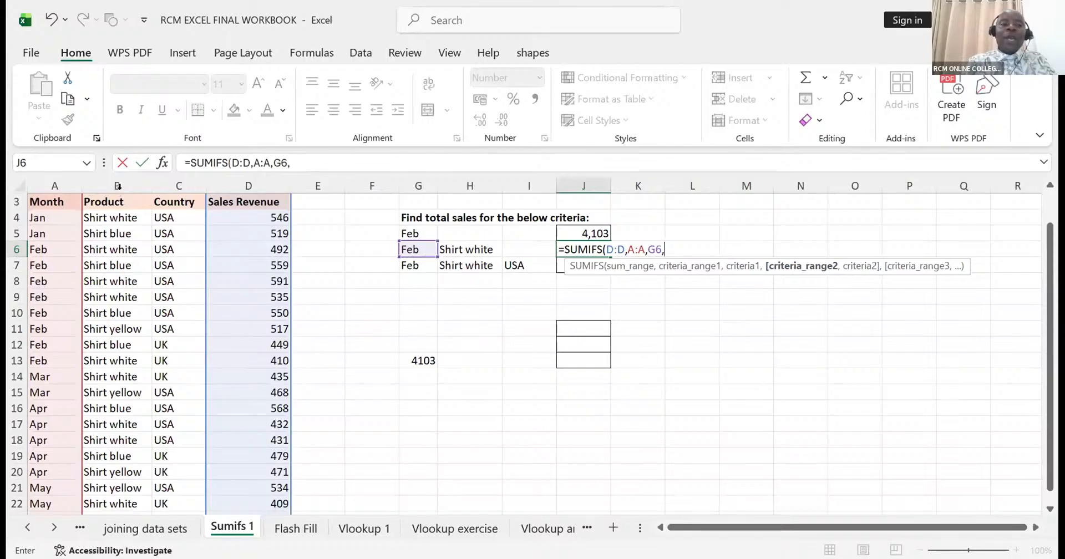
{"action": "left_click", "coordinate": [120, 177]}
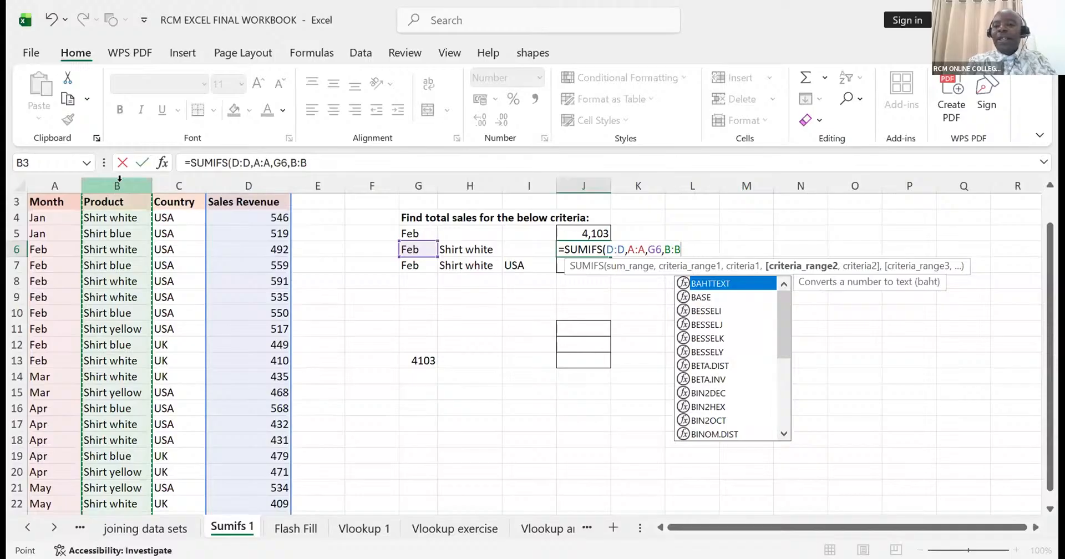
{"action": "type", "text": ","}
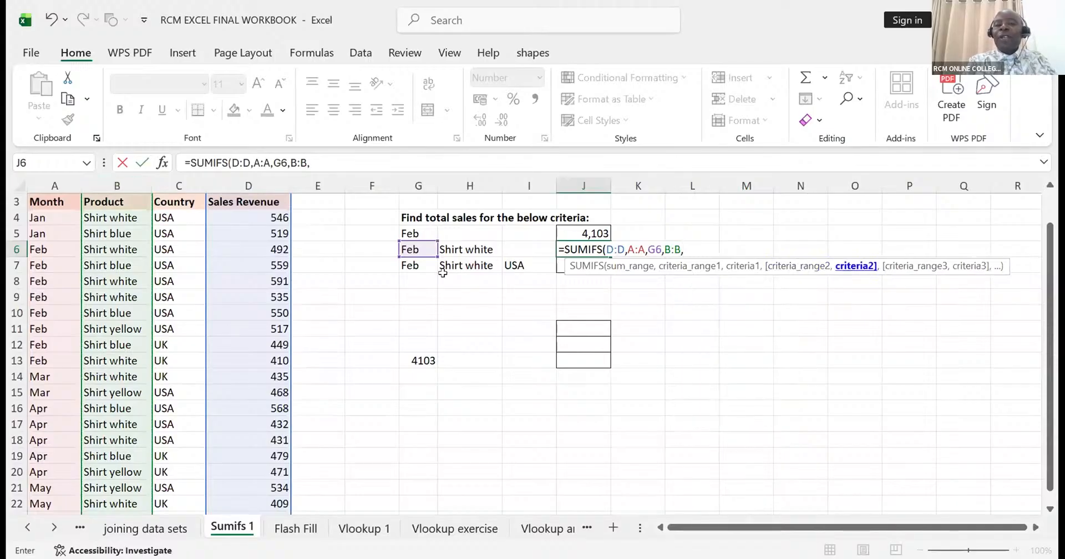
{"action": "left_click", "coordinate": [451, 249]}
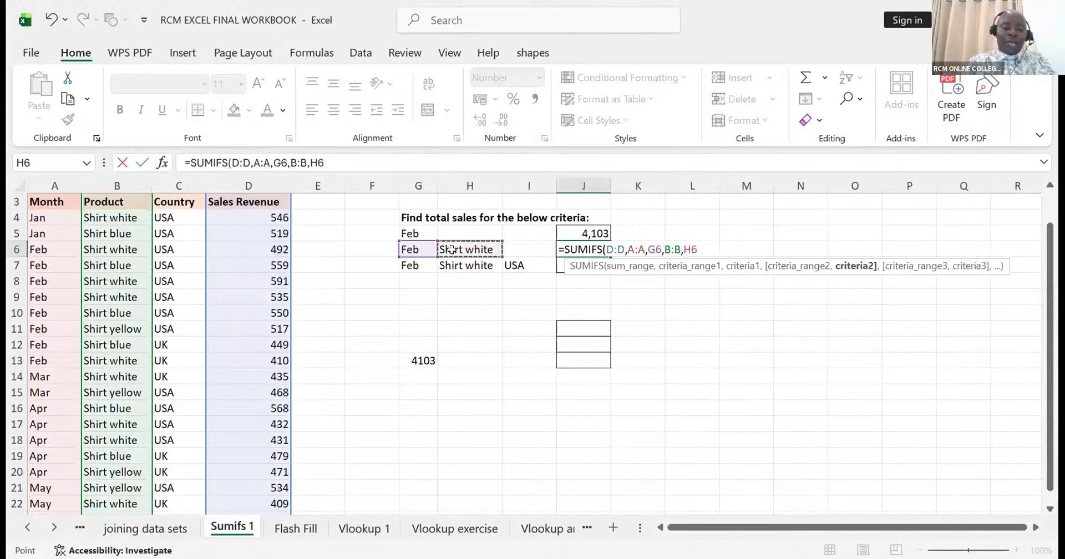
{"action": "type", "text": ")"}
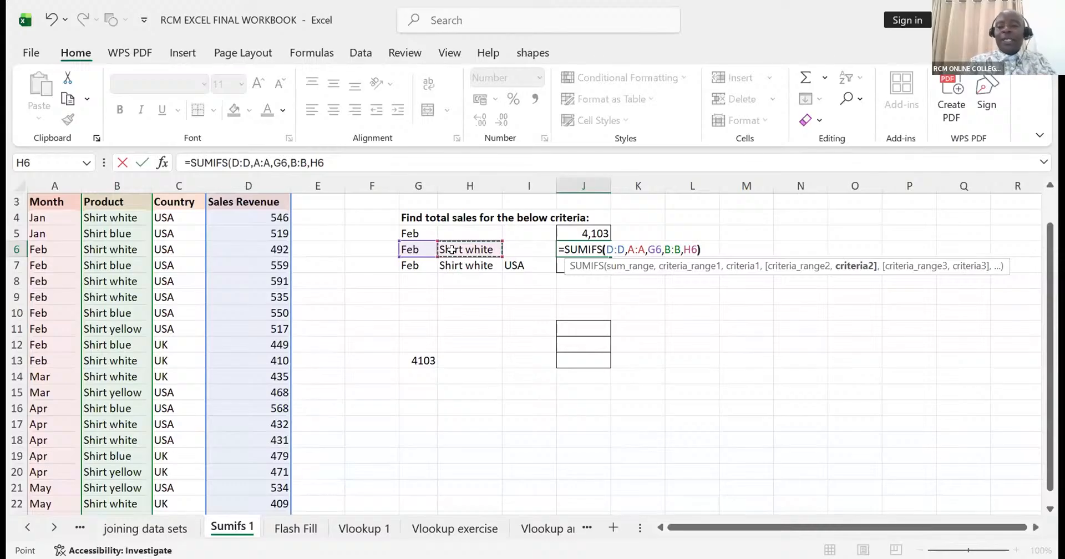
{"action": "key", "text": "Return"}
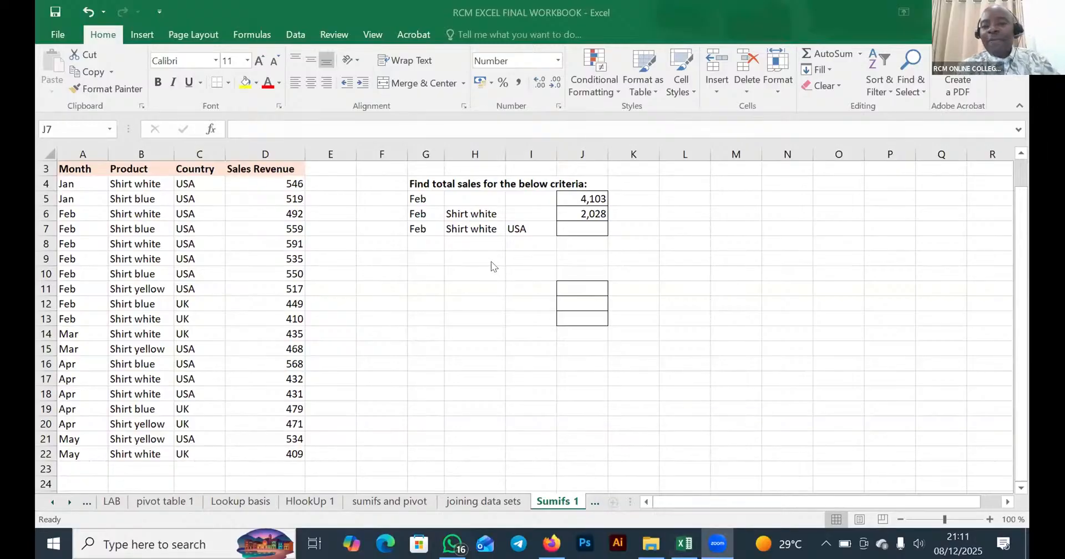
- Start a SUMIFS formula in J7 that sums D:D with criteria range A:A and the month in G7 as criterion
{"action": "left_click", "coordinate": [574, 228]}
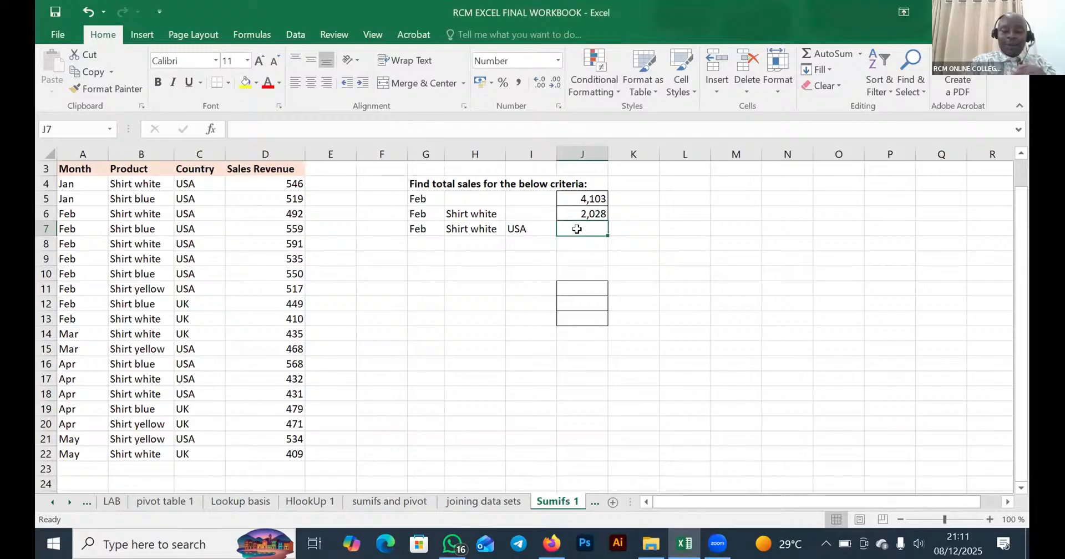
{"action": "type", "text": "="}
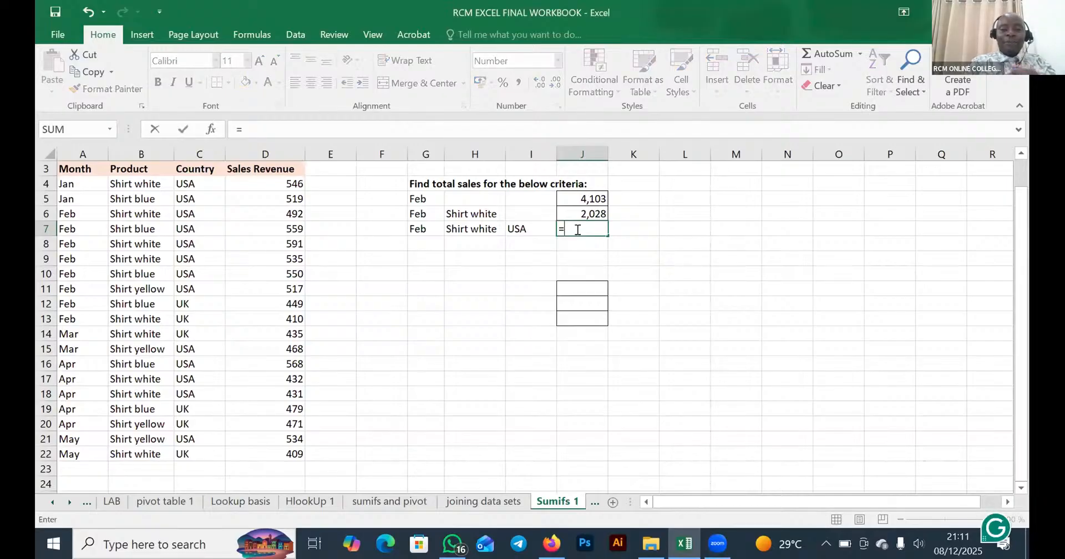
{"action": "type", "text": "SUM"}
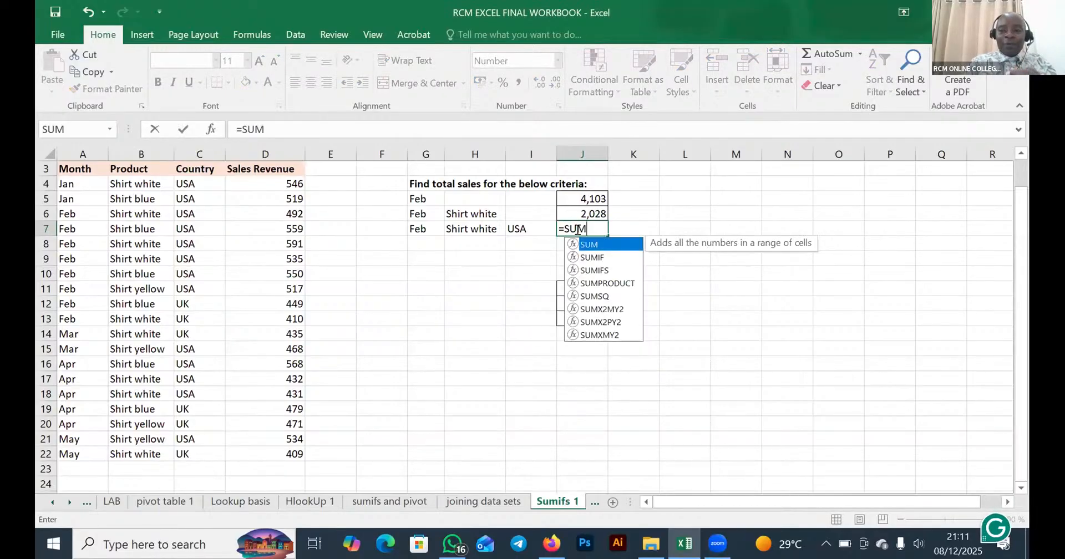
{"action": "double_click", "coordinate": [605, 270]}
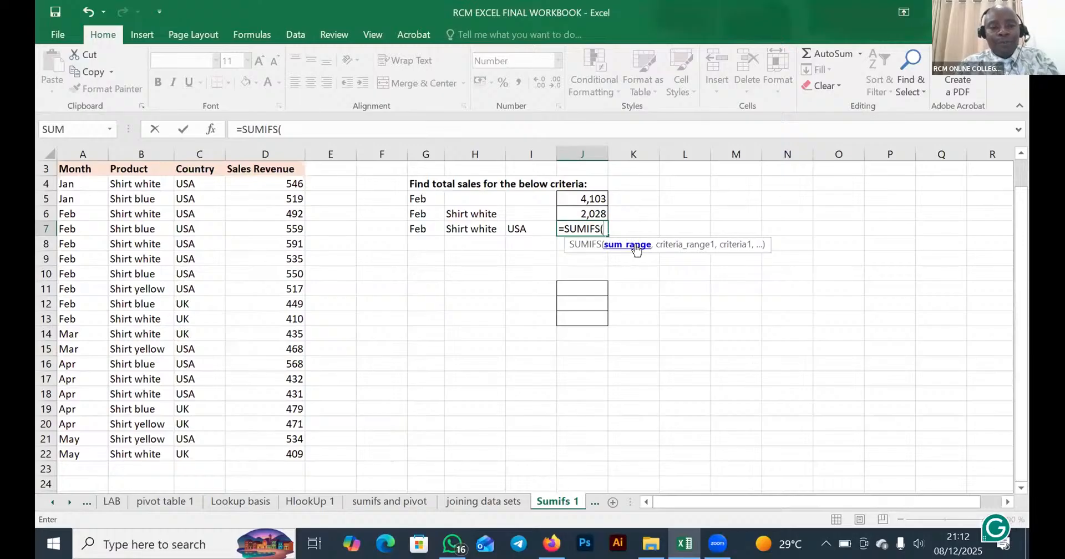
{"action": "left_click", "coordinate": [281, 151]}
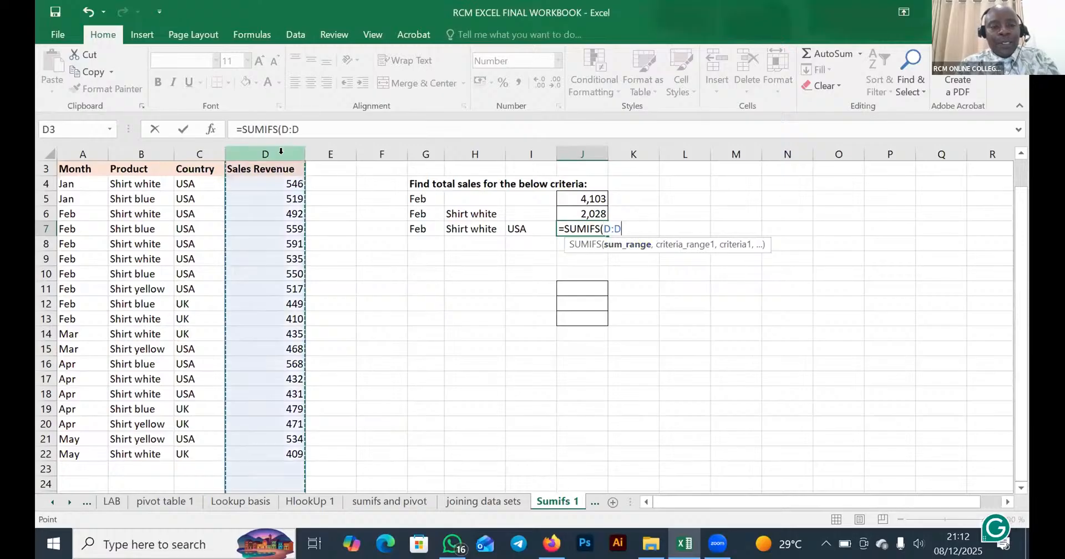
{"action": "type", "text": ","}
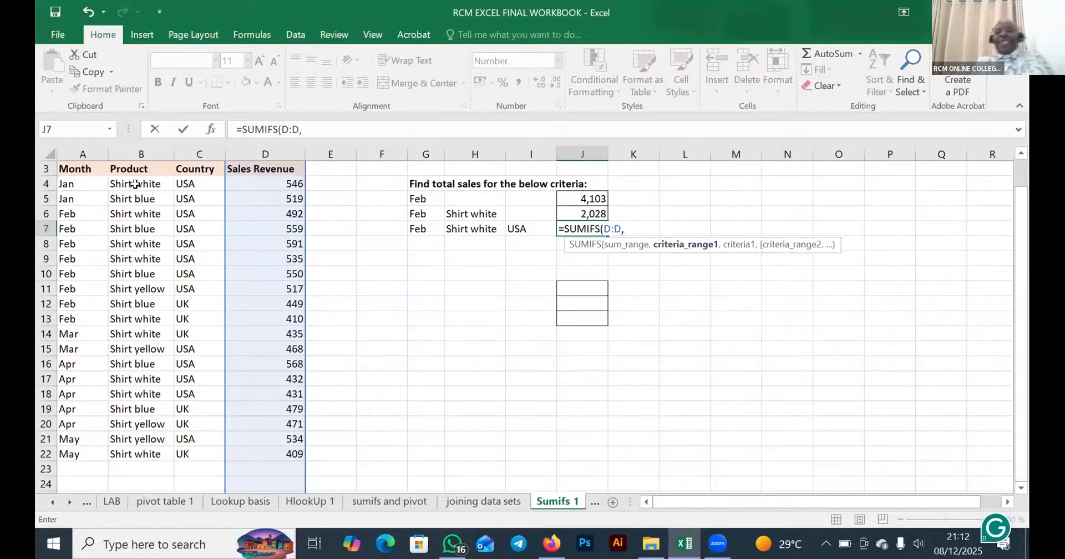
{"action": "left_click", "coordinate": [77, 150]}
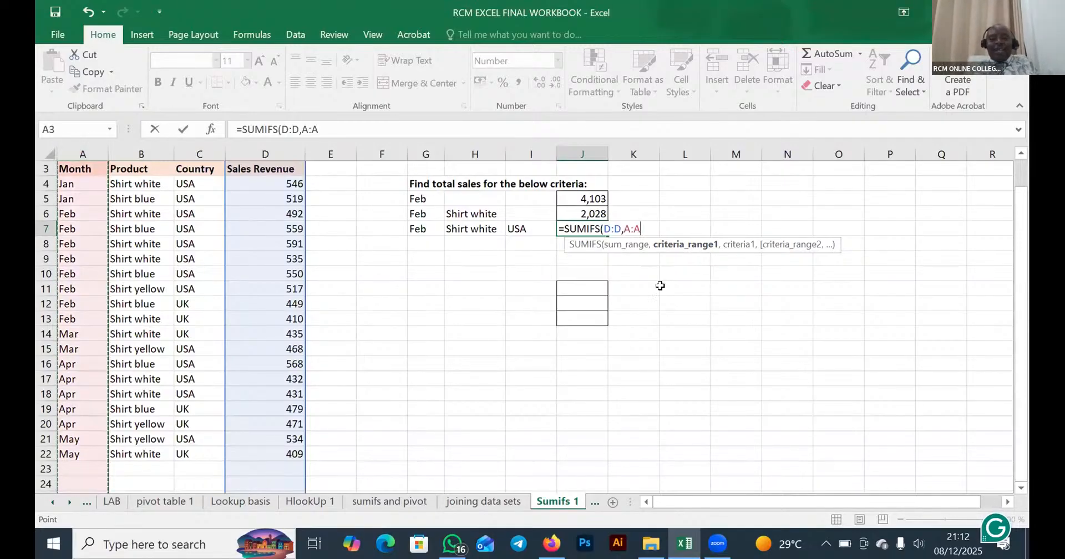
{"action": "type", "text": ","}
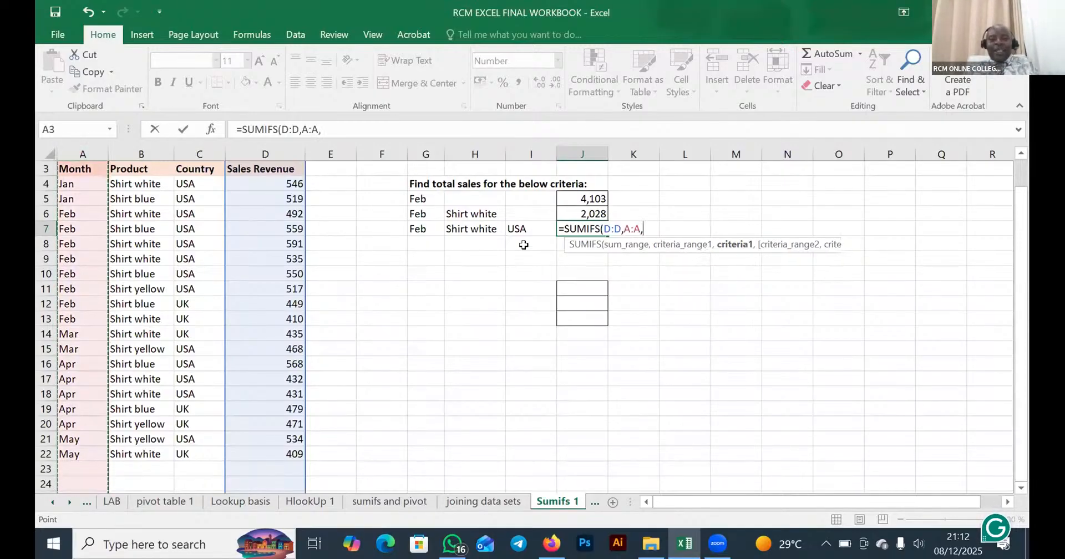
{"action": "left_click", "coordinate": [420, 227]}
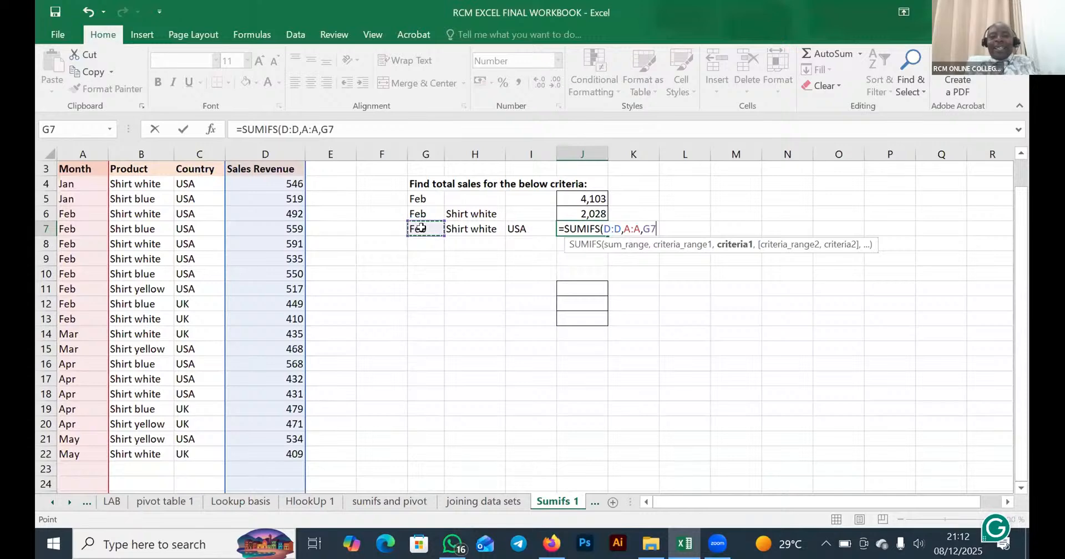
- Add the product condition to the J7 formula, using criteria range B:B and criterion H7
{"action": "type", "text": ","}
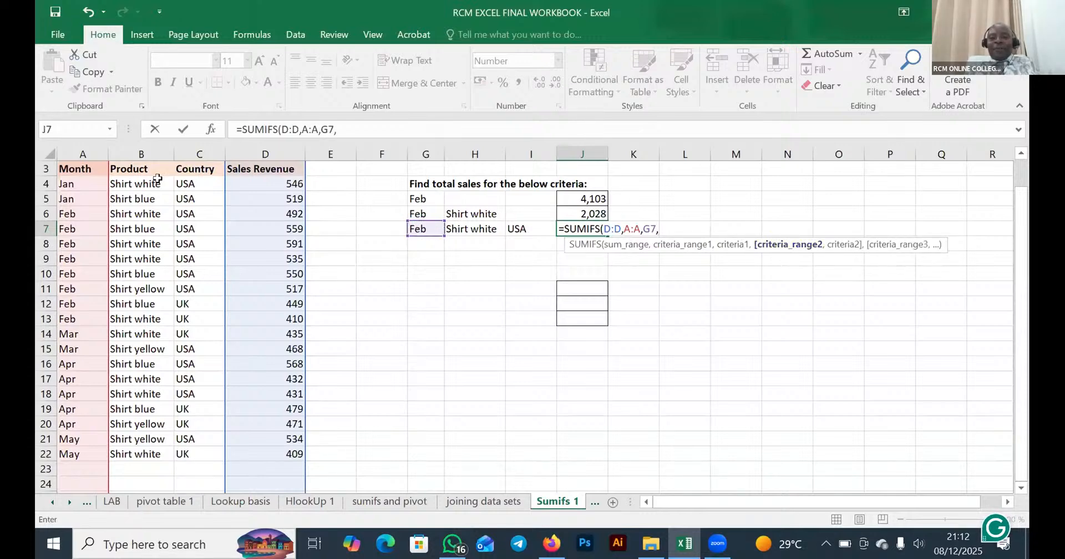
{"action": "left_click", "coordinate": [142, 151]}
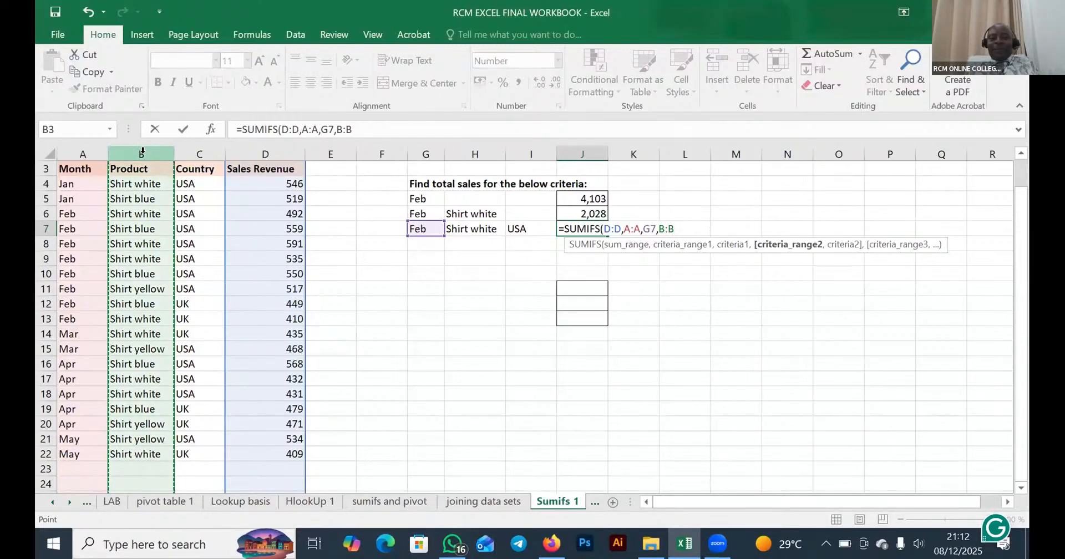
{"action": "type", "text": ","}
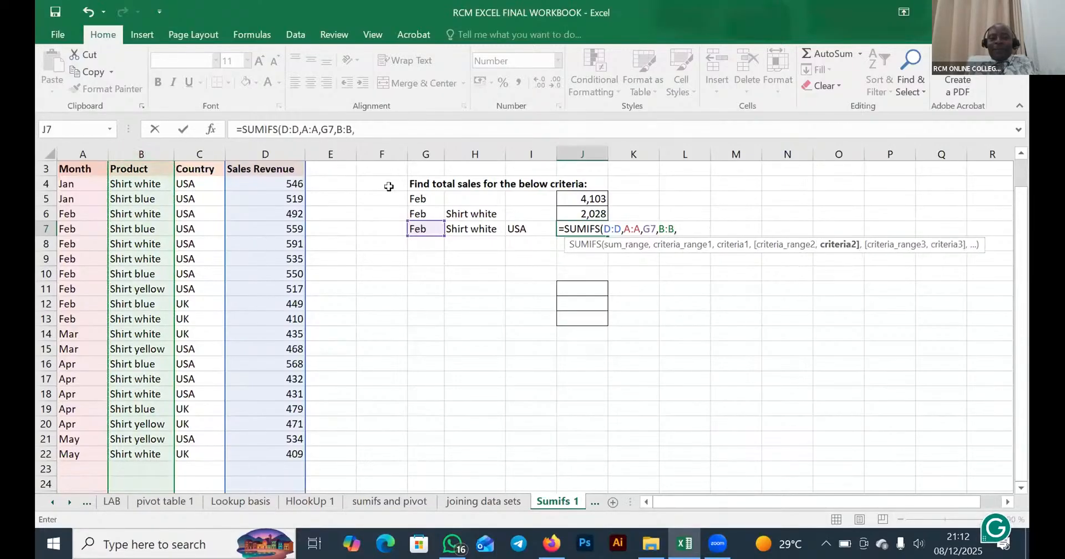
{"action": "left_click", "coordinate": [467, 227]}
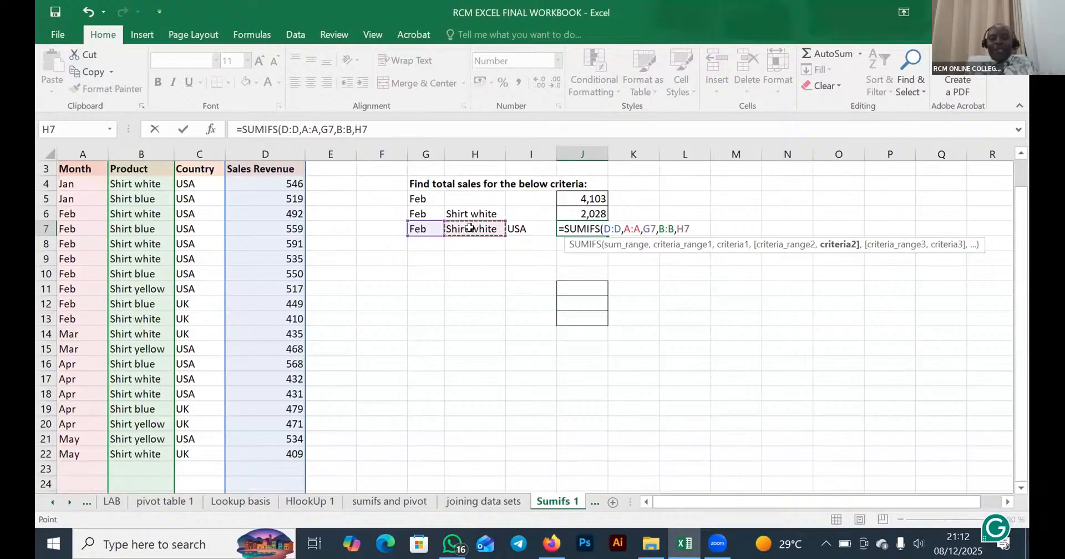
- Add the country condition C:C, I7 and enter the J7 formula as =SUMIFS(D:D,A:A,G7,B:B,H7,C:C,I7)
{"action": "type", "text": ","}
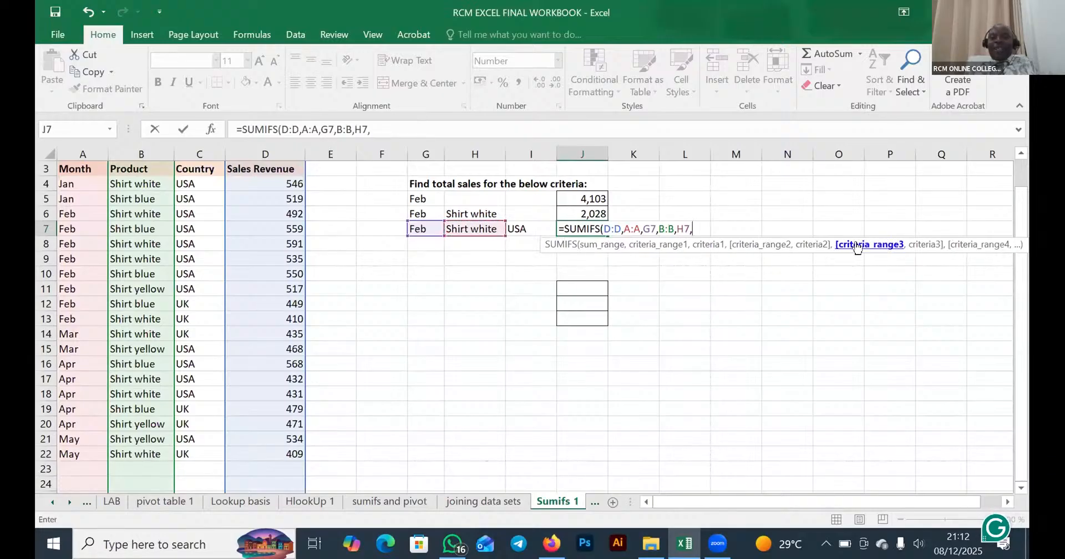
{"action": "left_click", "coordinate": [198, 148]}
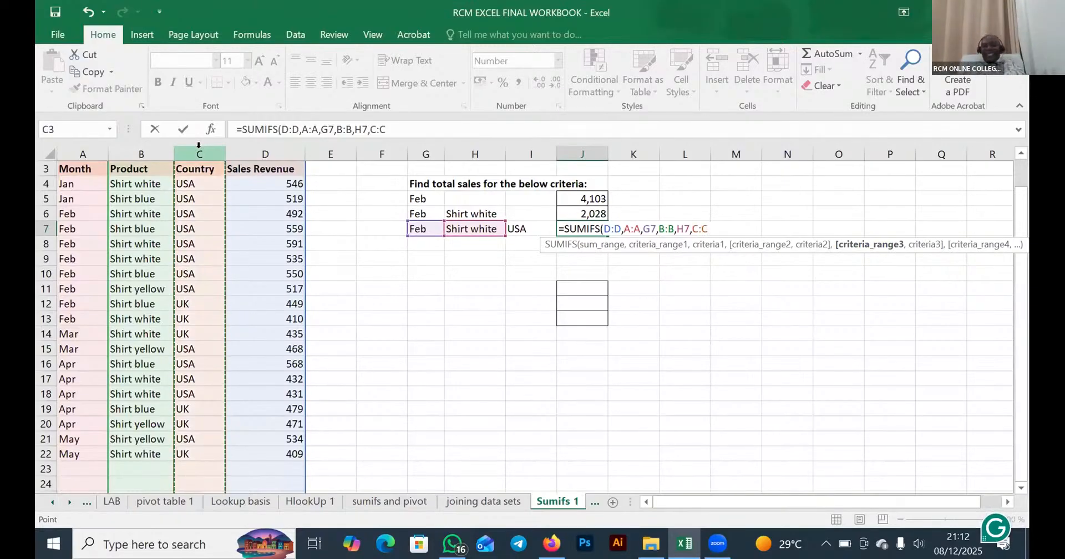
{"action": "type", "text": ","}
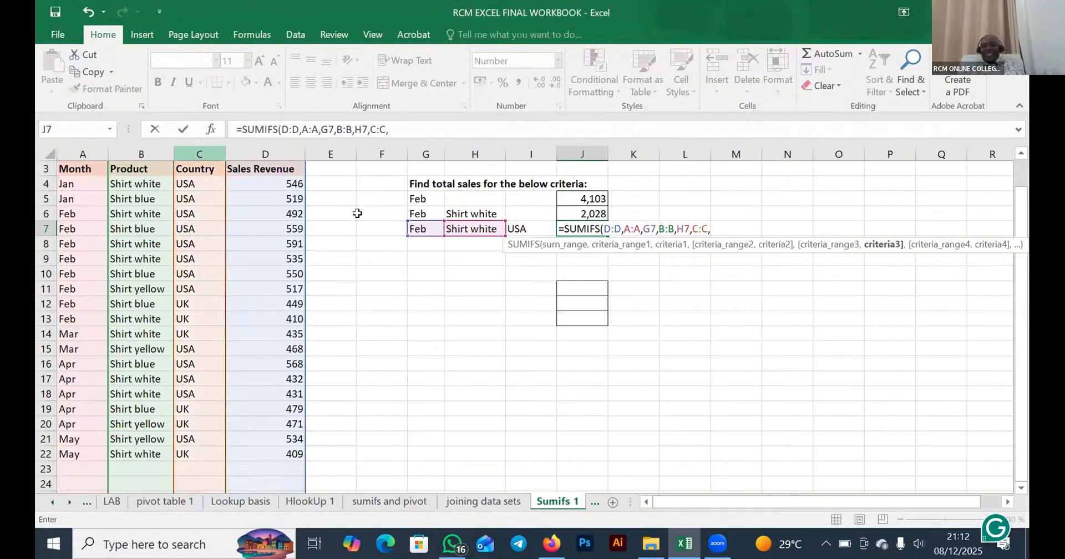
{"action": "left_click", "coordinate": [515, 229]}
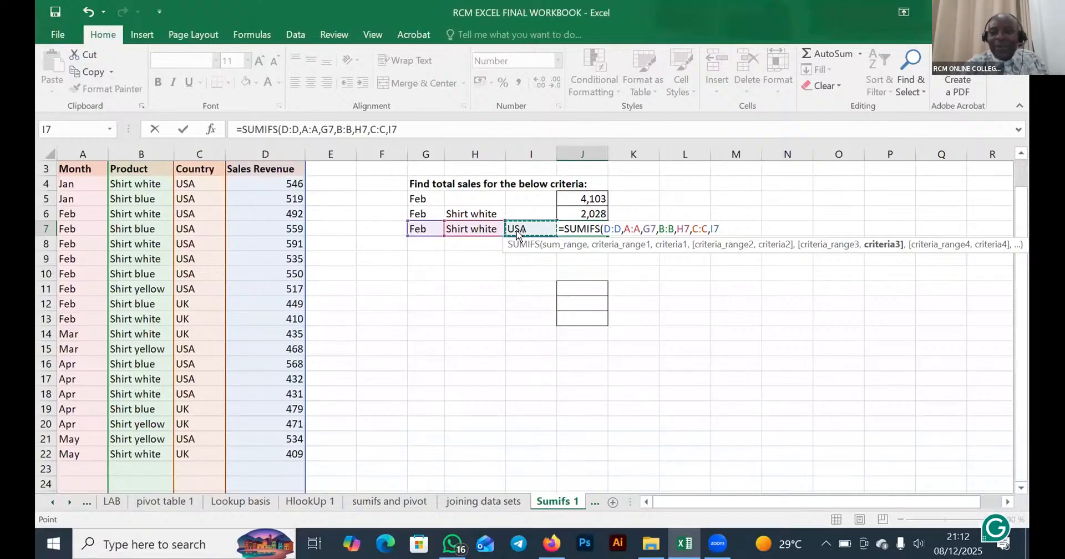
{"action": "type", "text": ")"}
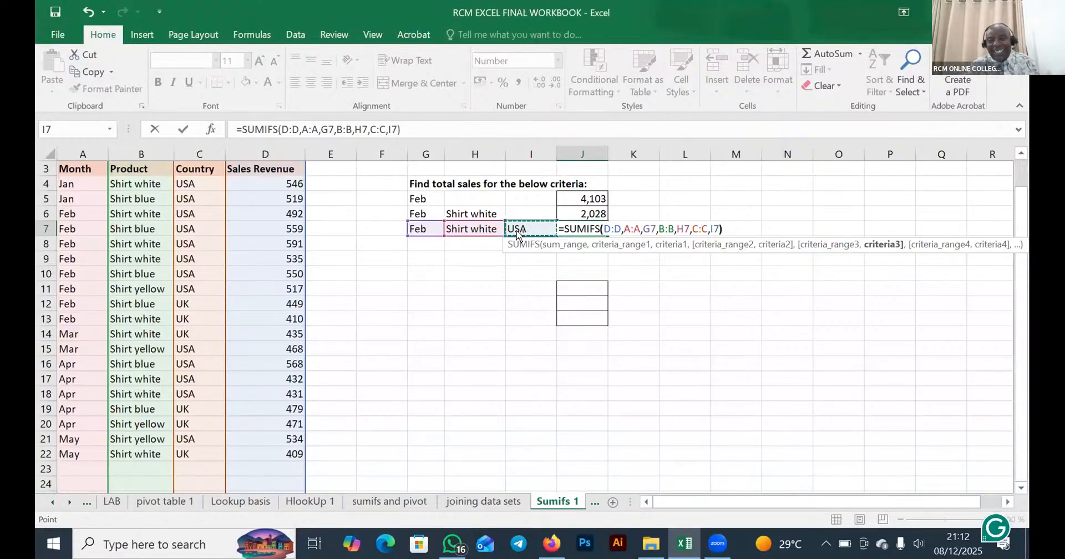
{"action": "key", "text": "Return"}
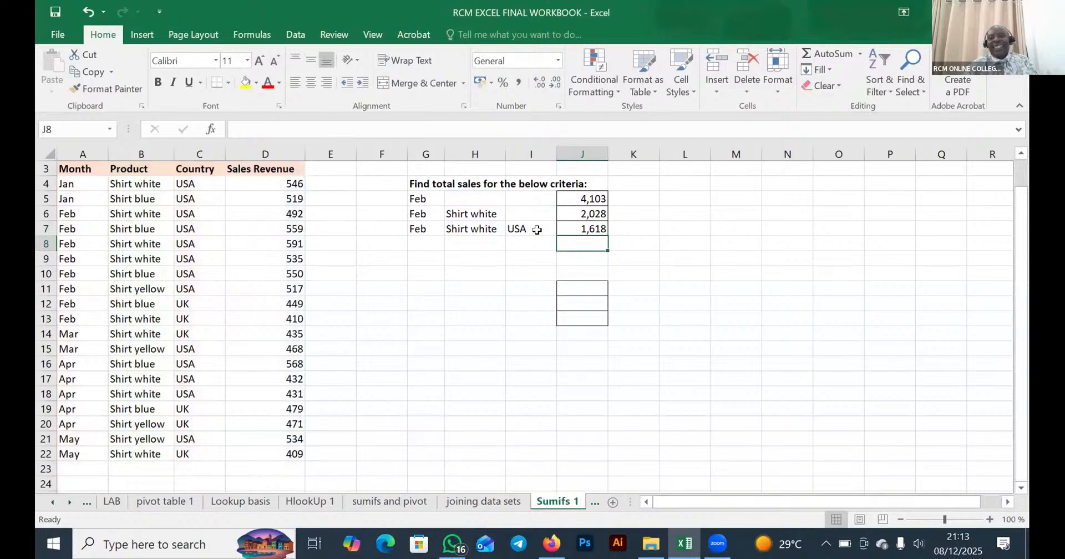
{"action": "left_click", "coordinate": [582, 229]}
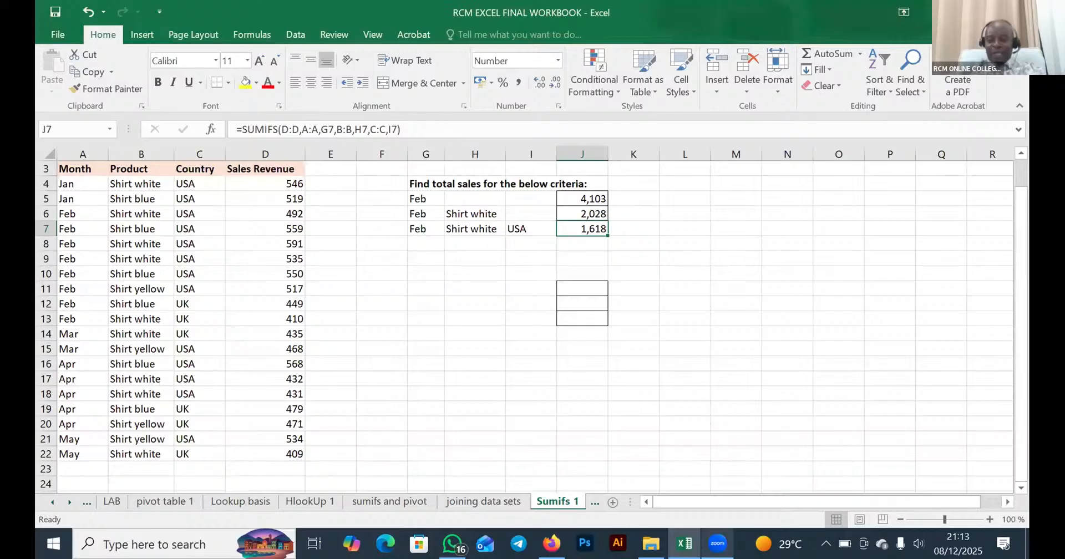
{"action": "mouse_move", "coordinate": [718, 543]}
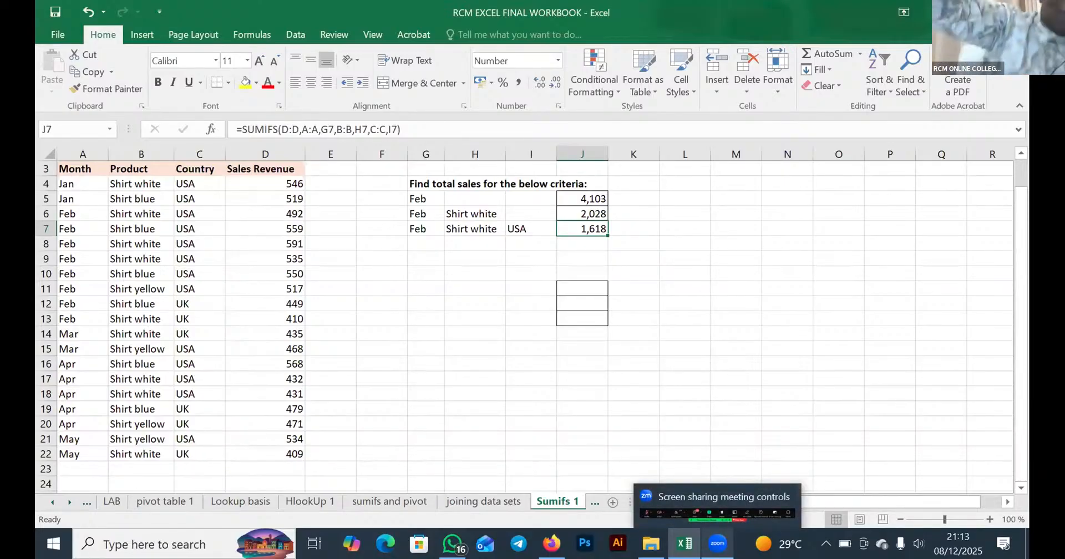
{"action": "left_click", "coordinate": [718, 544]}
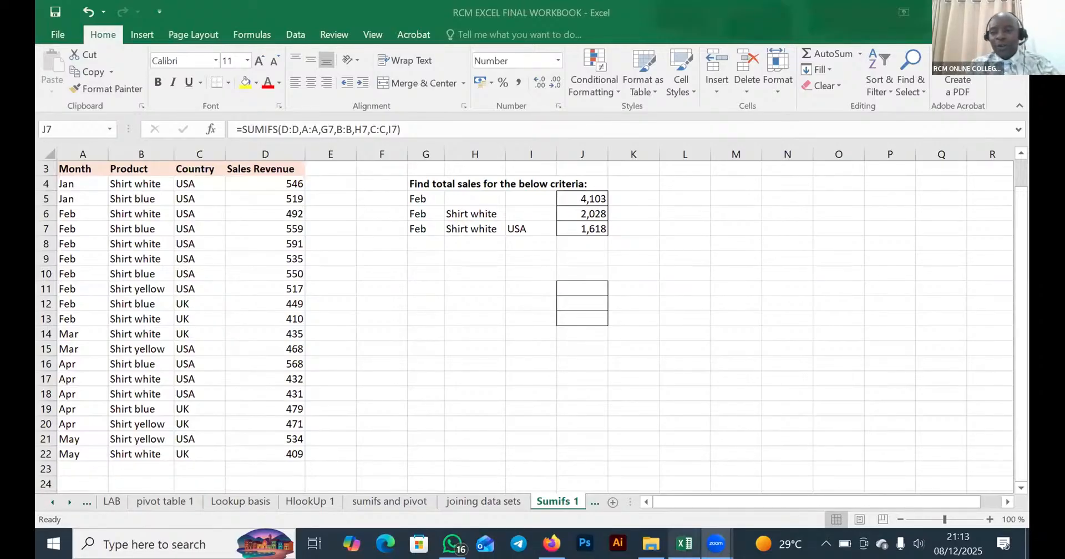
{"action": "left_click", "coordinate": [684, 543]}
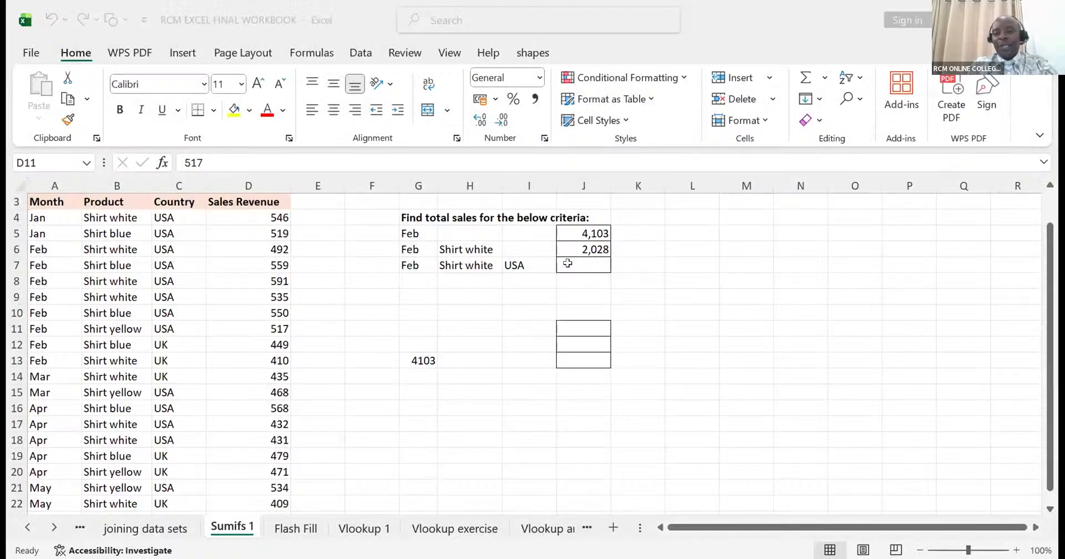
- Start a SUMIFS formula in the empty J7 that sums D:D with criteria range A:A and the month in G7
{"action": "left_click", "coordinate": [567, 263]}
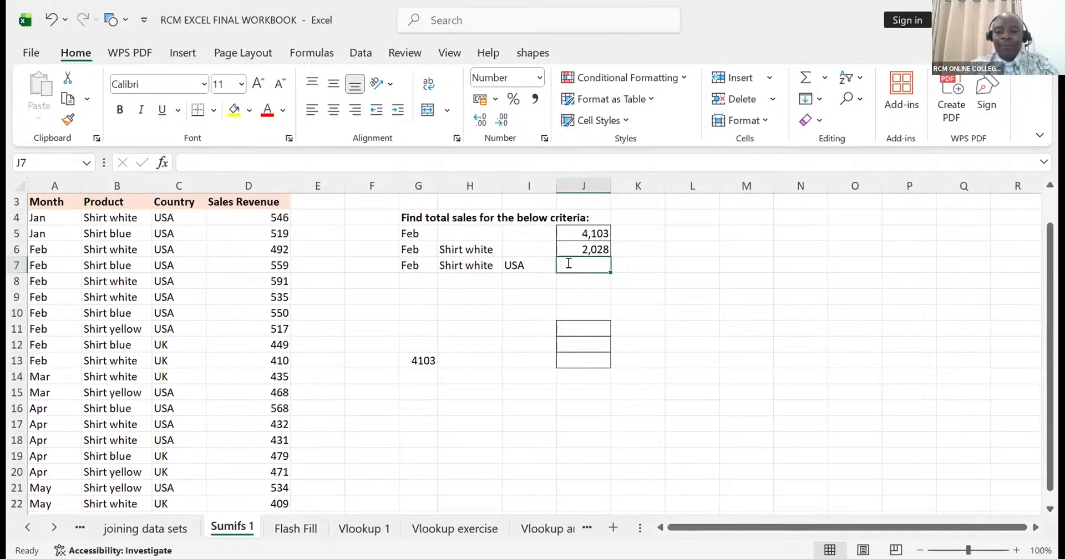
{"action": "type", "text": "=SUMIFS("}
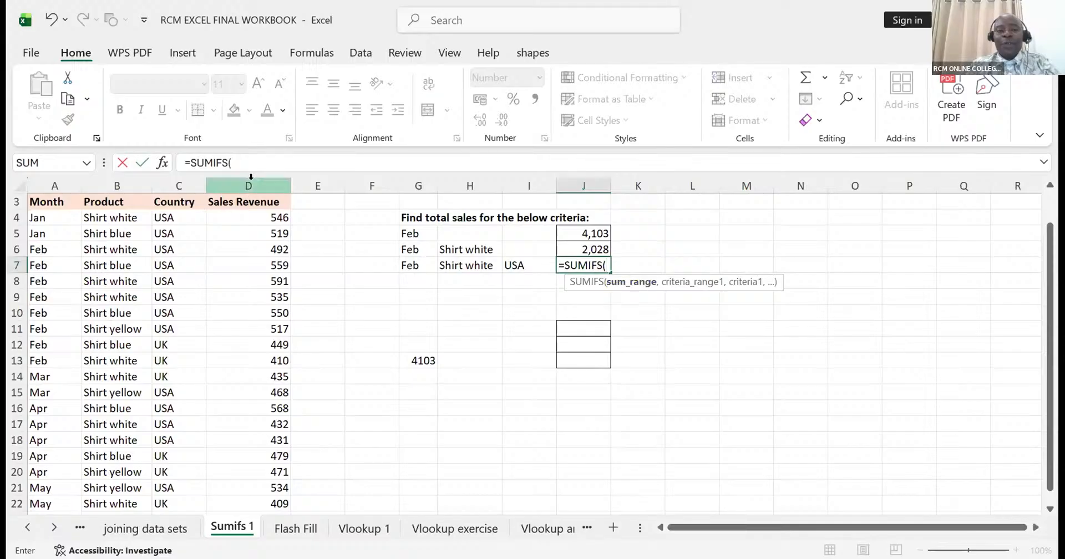
{"action": "left_click", "coordinate": [251, 177]}
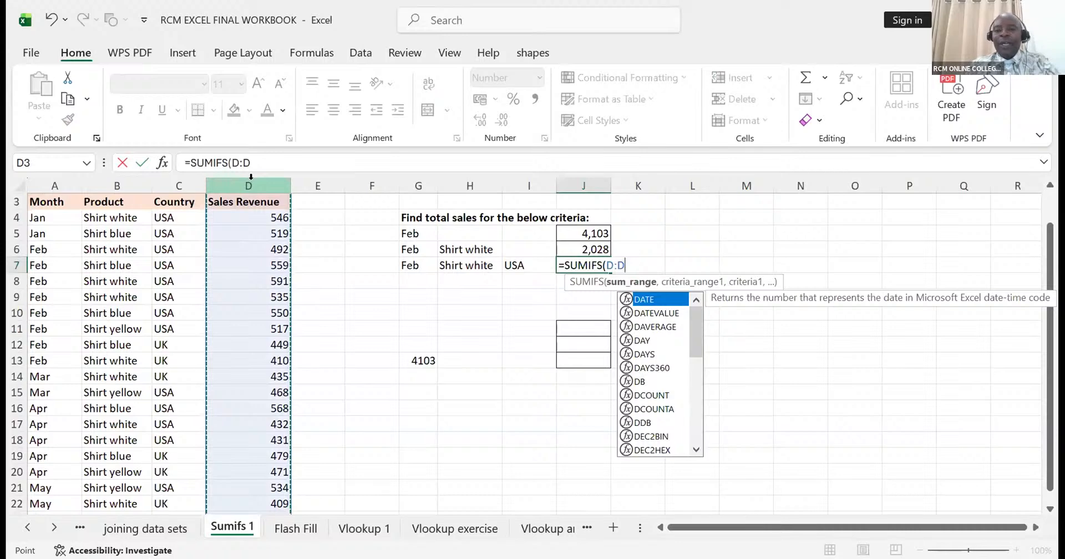
{"action": "type", "text": ","}
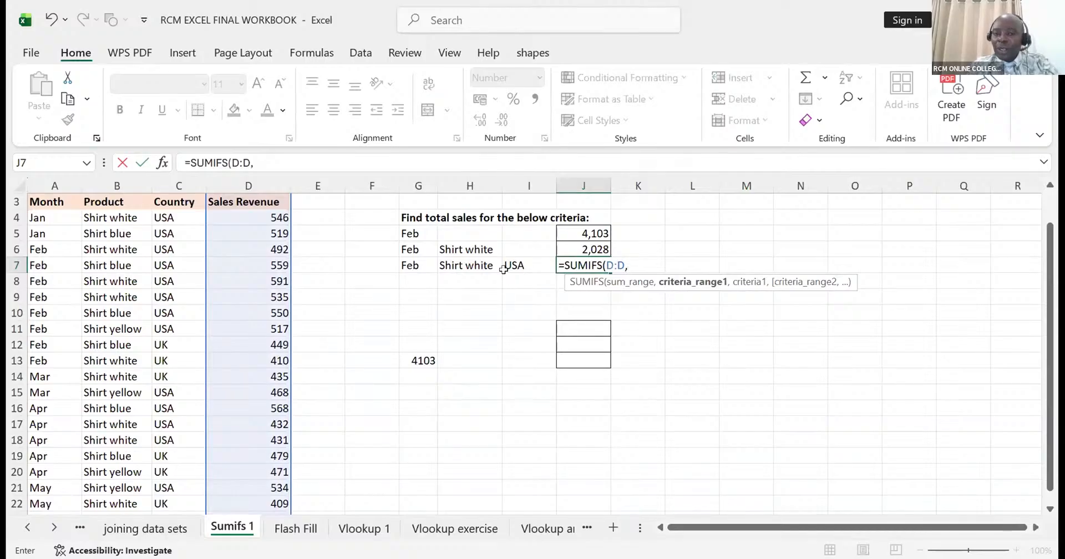
{"action": "left_click", "coordinate": [44, 179]}
{"action": "type", "text": ","}
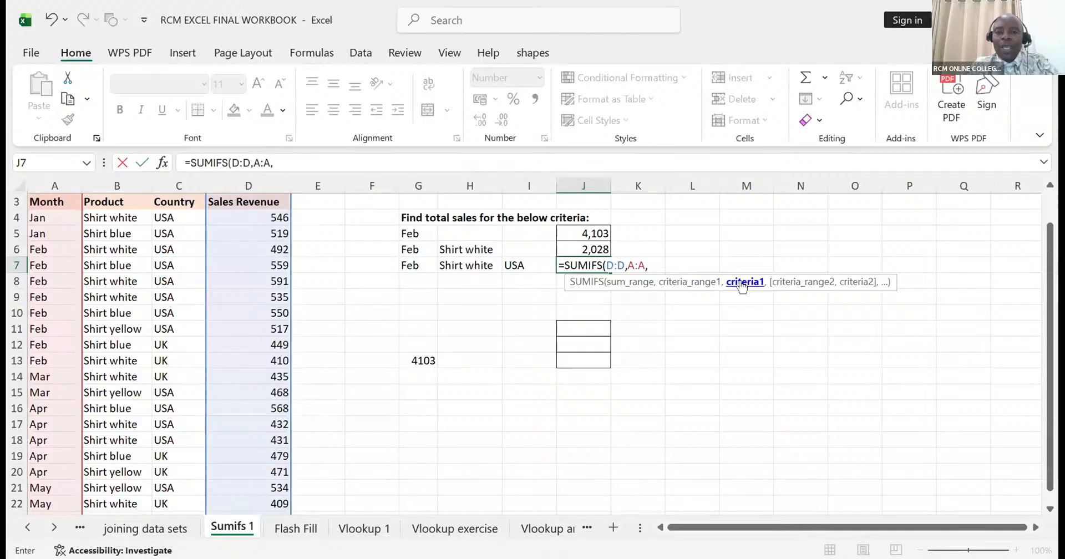
{"action": "left_click", "coordinate": [414, 264]}
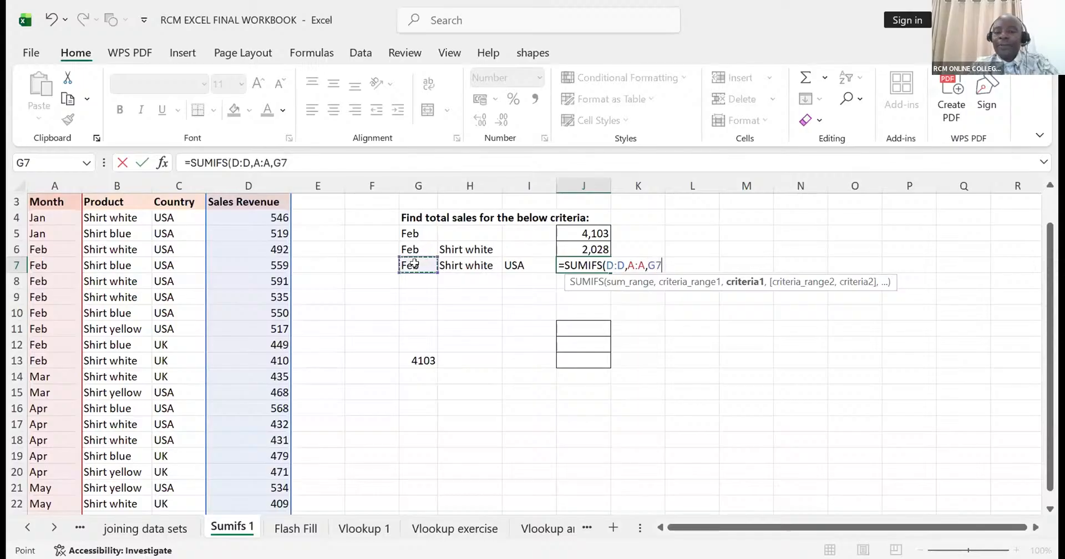
{"action": "type", "text": ","}
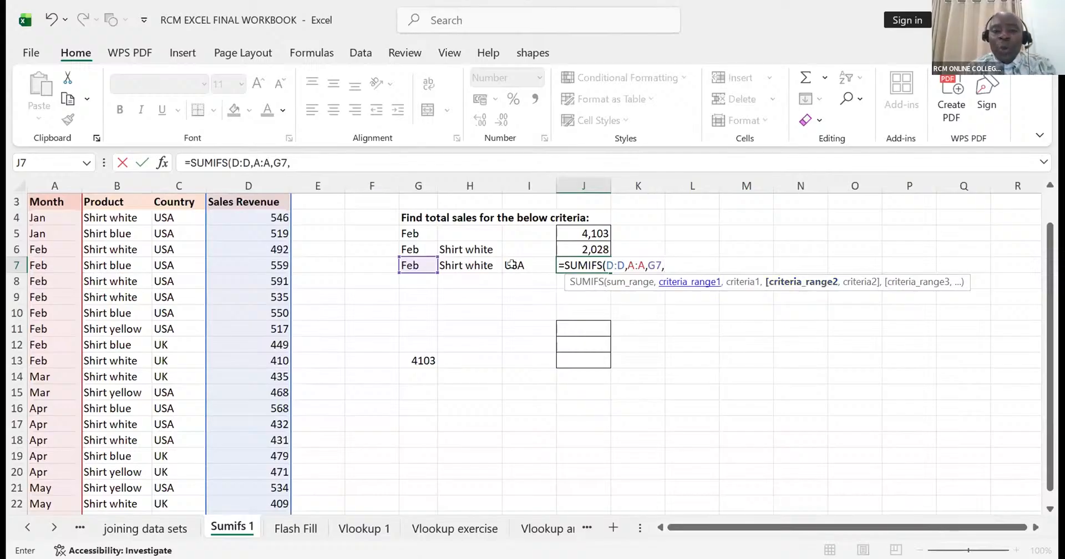
- Extend the SUMIFS formula with the product condition, using criteria range B:B and criterion H7
{"action": "left_click", "coordinate": [119, 181]}
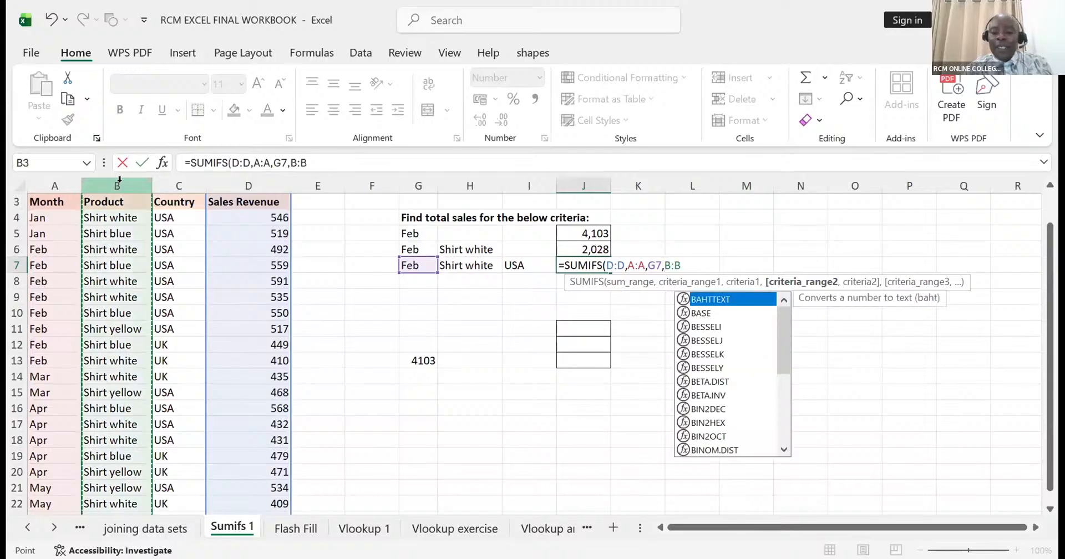
{"action": "type", "text": ","}
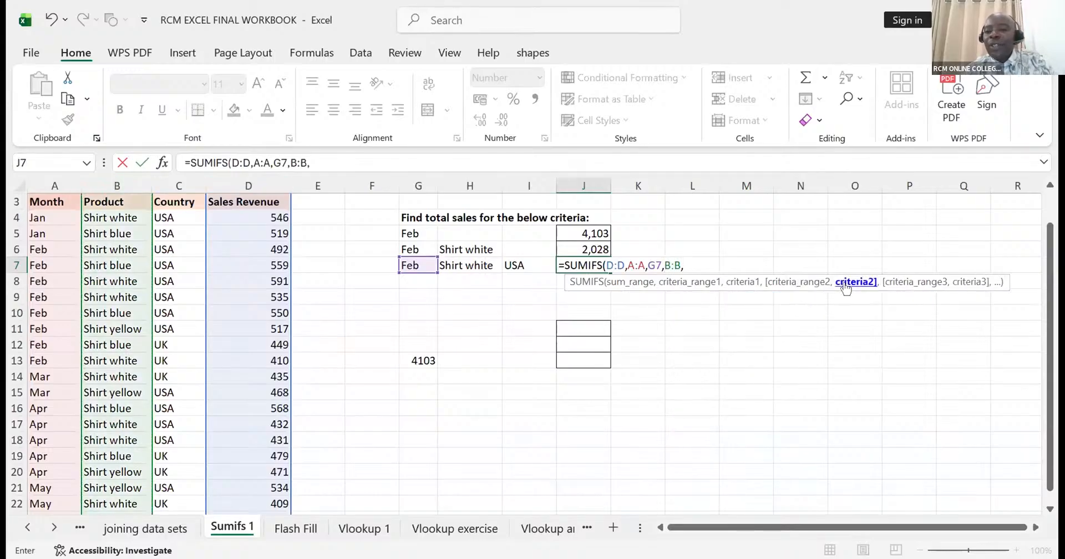
{"action": "left_click", "coordinate": [474, 265]}
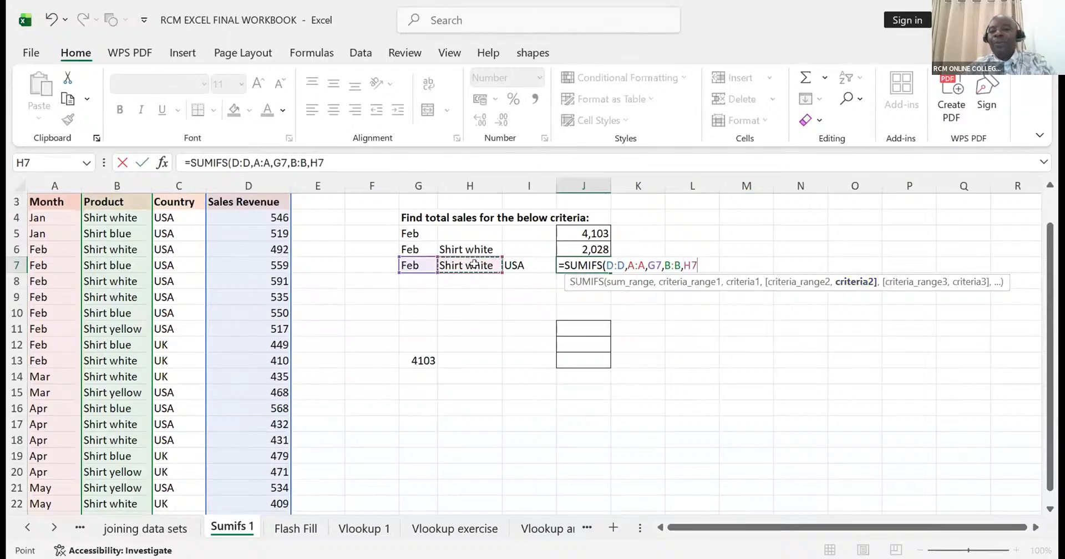
{"action": "type", "text": ","}
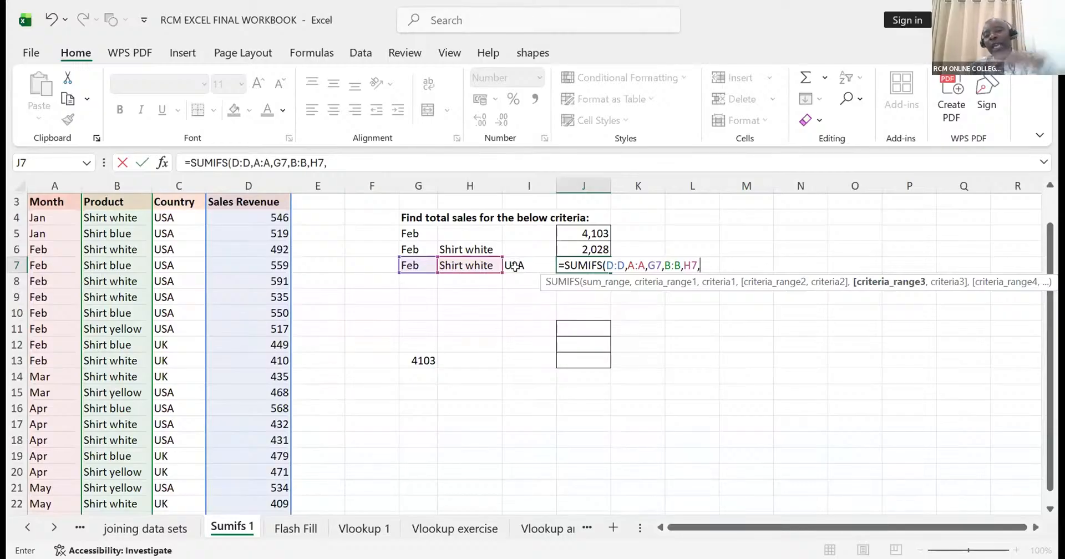
- Add the country condition C:C, I7 and complete the formula as =SUMIFS(D:D,A:A,G7,B:B,H7,C:C,I7)
{"action": "left_click", "coordinate": [181, 179]}
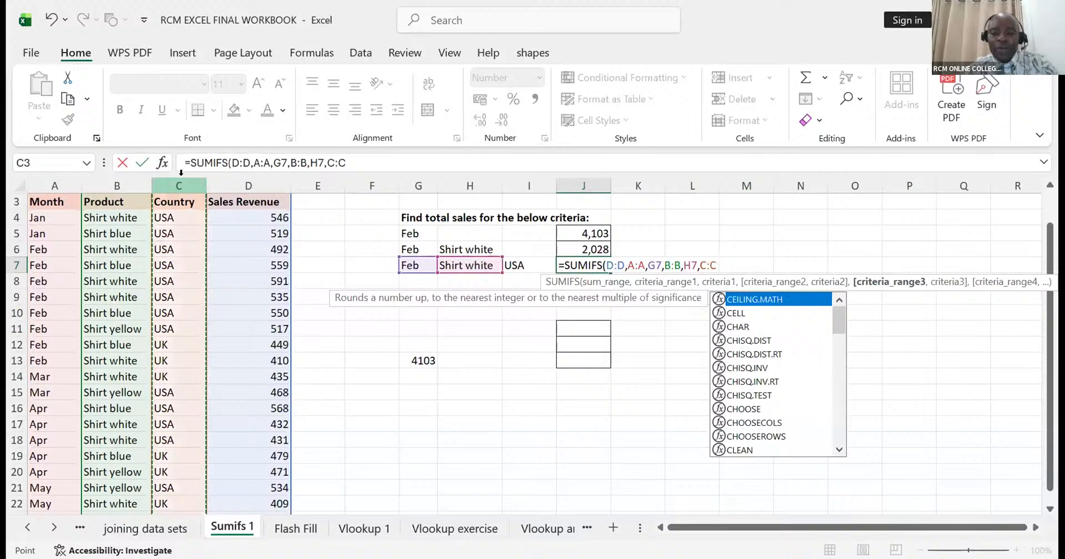
{"action": "type", "text": ","}
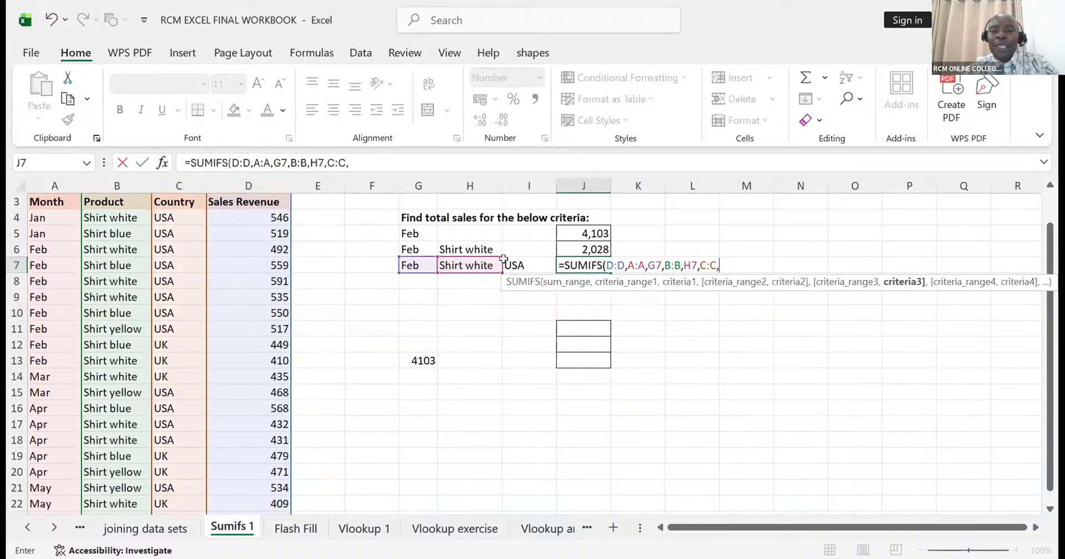
{"action": "left_click", "coordinate": [504, 261]}
{"action": "type", "text": ")"}
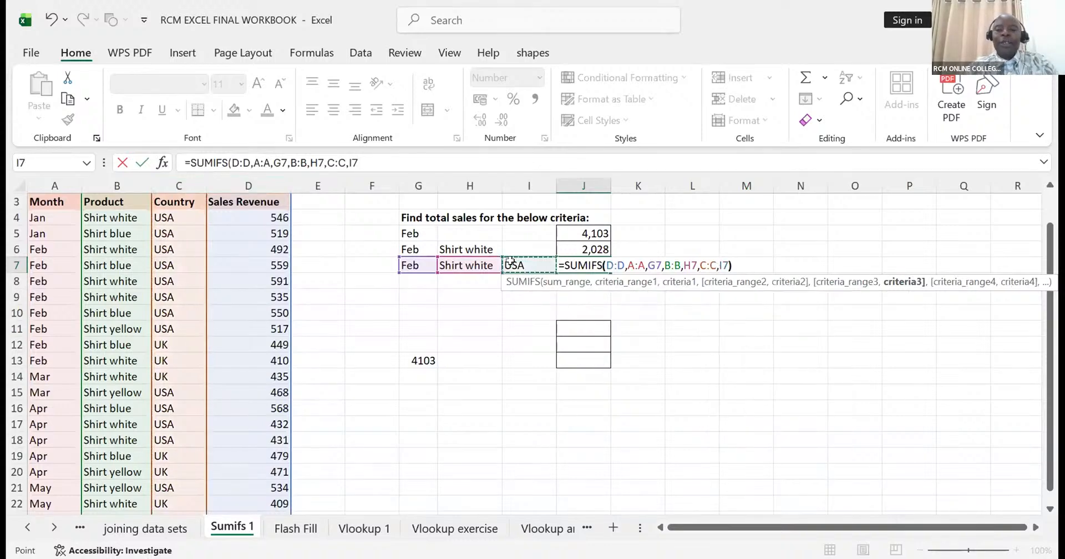
{"action": "key", "text": "Return"}
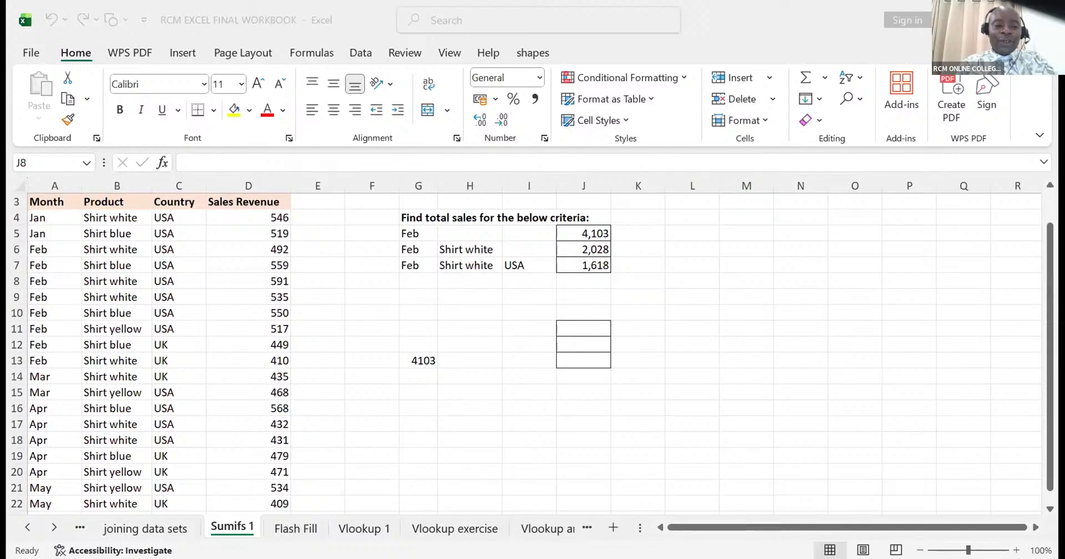
- Switch to the Vlookup and sumifs sheet
{"action": "left_click", "coordinate": [55, 527]}
{"action": "left_click", "coordinate": [55, 527]}
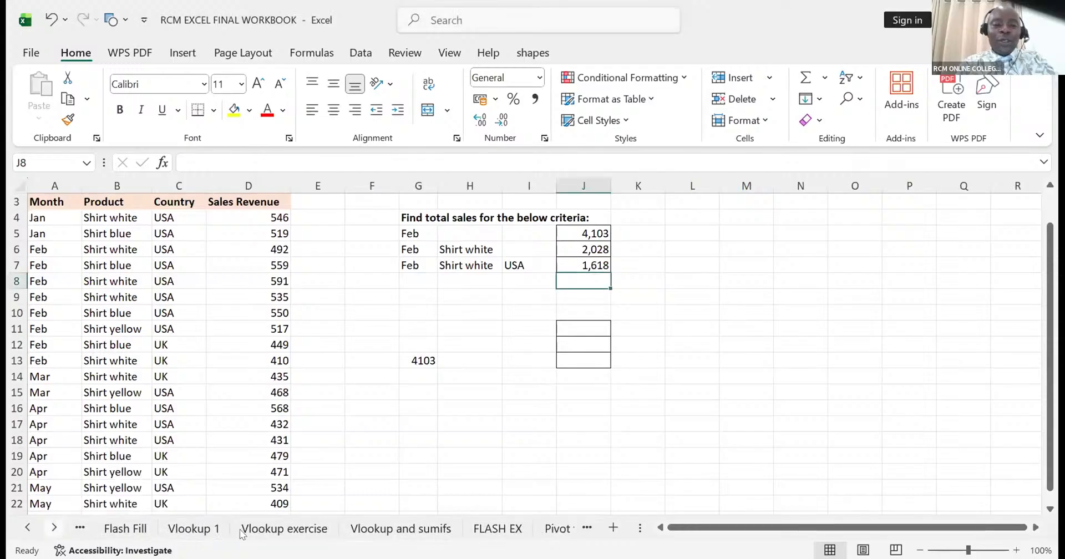
{"action": "left_click", "coordinate": [372, 531]}
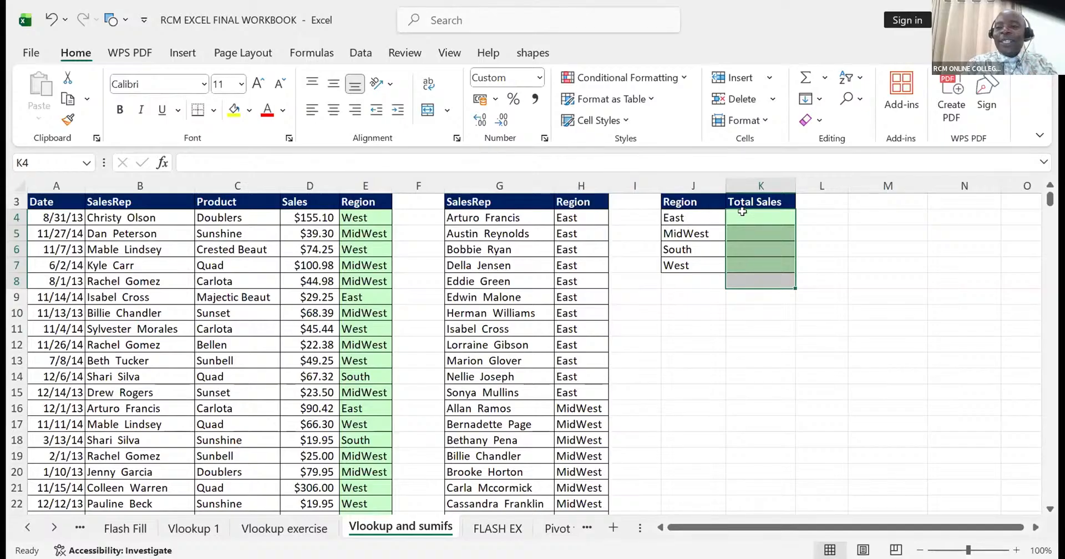
- Start a SUMIFS formula in K4 for the East region's total sales, with D:D as the sum range
{"action": "left_click", "coordinate": [742, 212]}
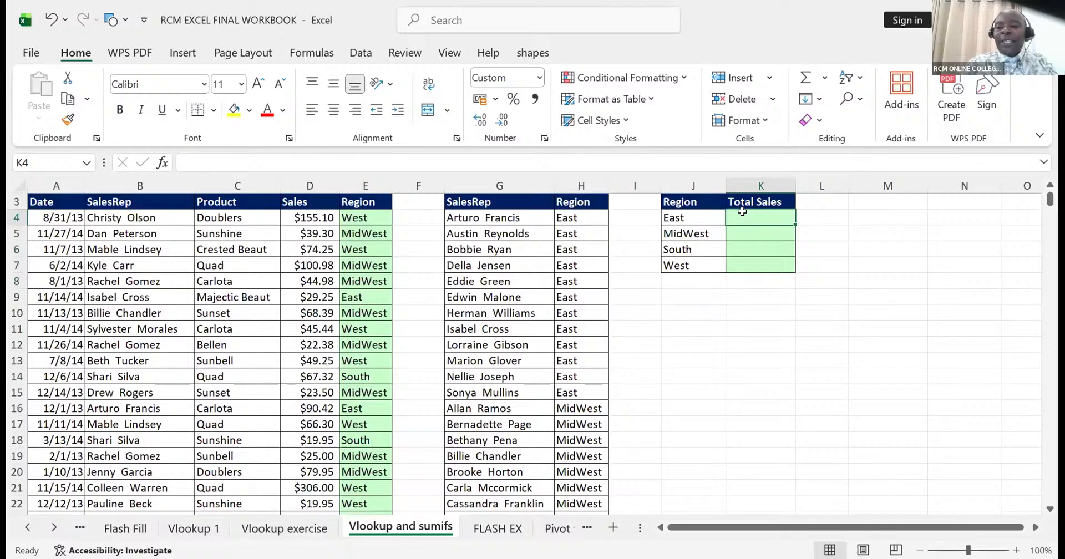
{"action": "type", "text": "="}
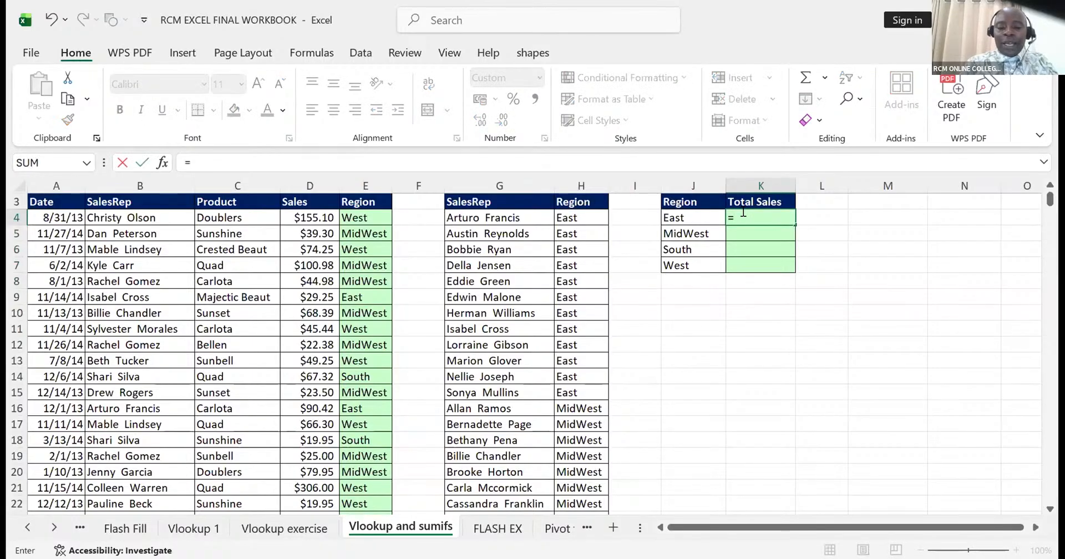
{"action": "type", "text": "SUMIF"}
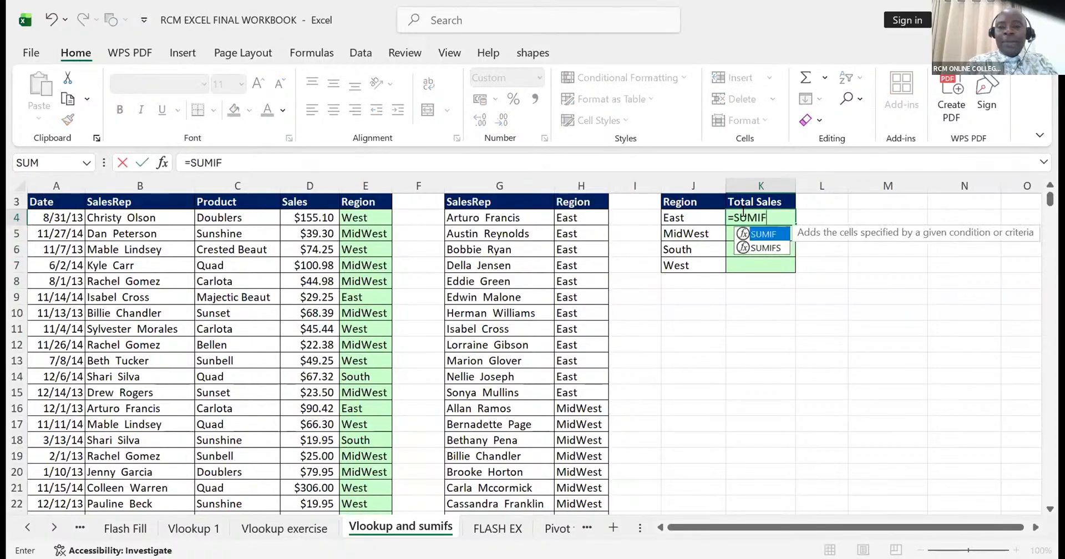
{"action": "type", "text": "S"}
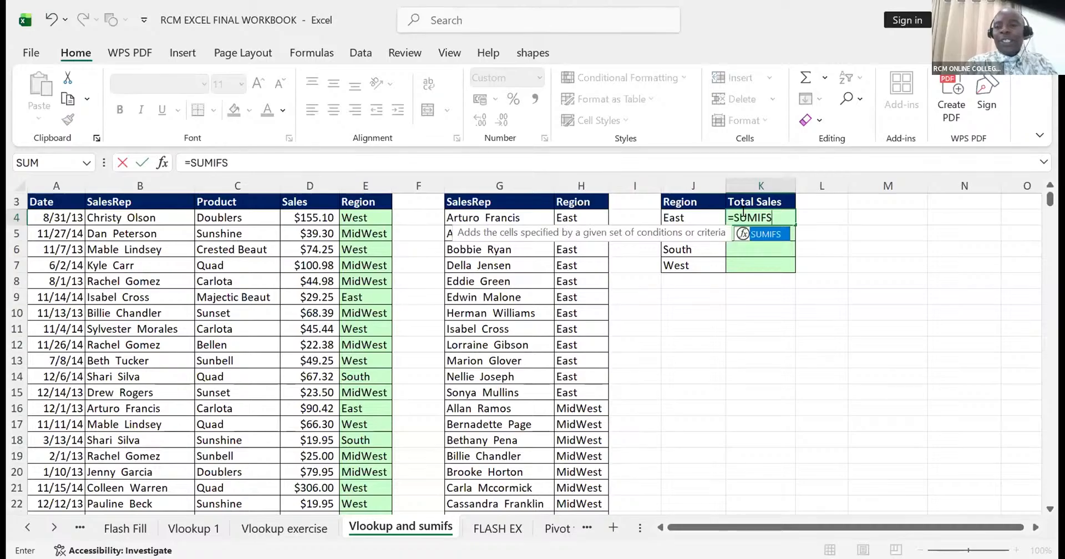
{"action": "type", "text": "("}
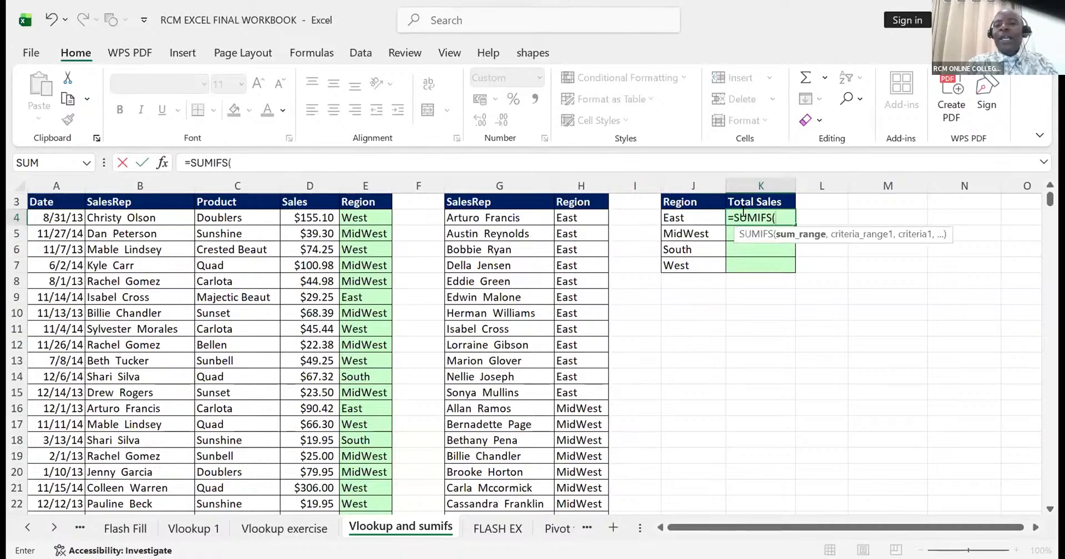
{"action": "left_click", "coordinate": [305, 180]}
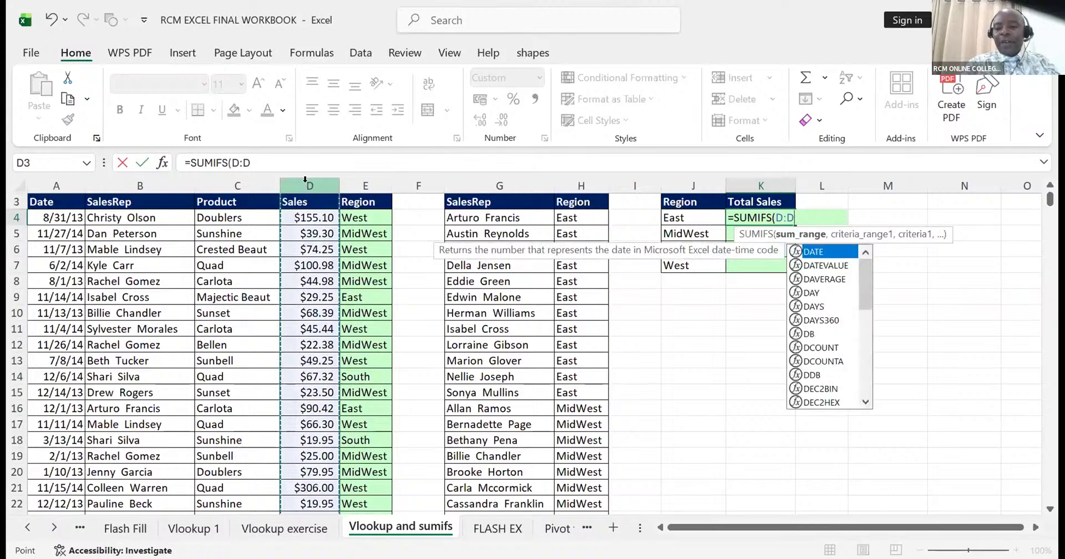
{"action": "type", "text": ","}
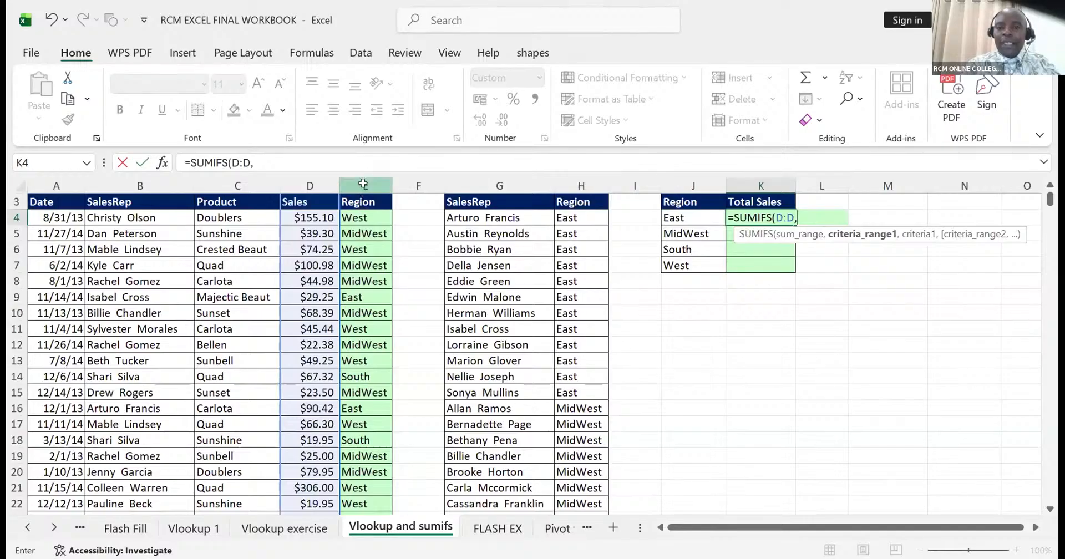
- Add criteria range E:E and the region in J4 as criterion, entering K4 as =SUMIFS(D:D,E:E,J4)
{"action": "left_click", "coordinate": [363, 184]}
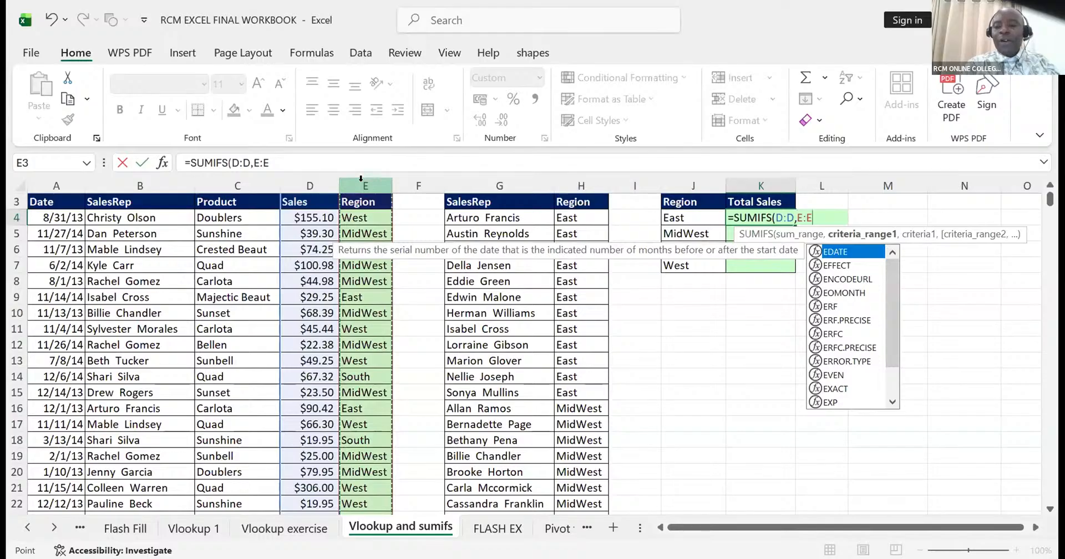
{"action": "type", "text": ","}
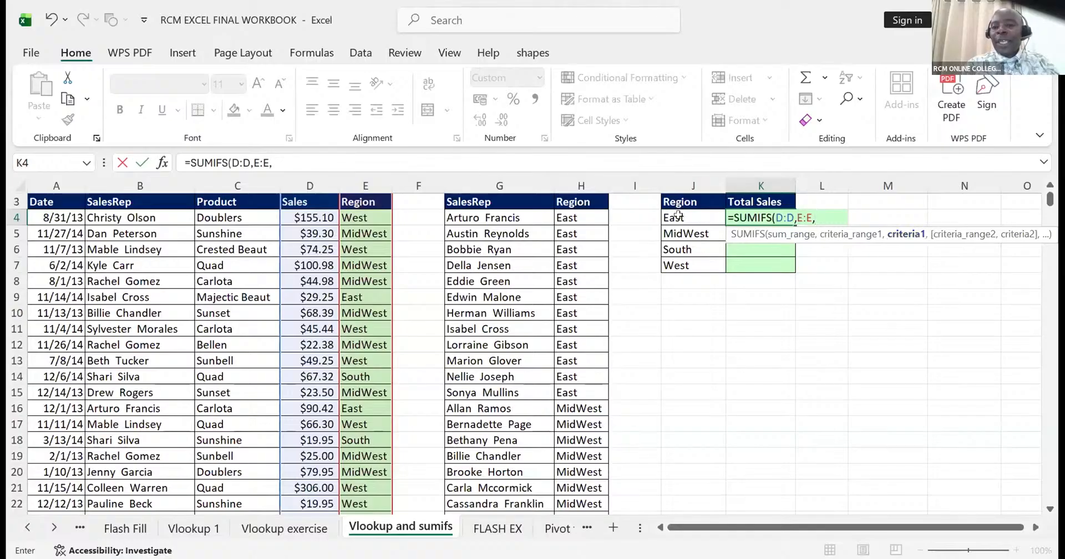
{"action": "left_click", "coordinate": [678, 216]}
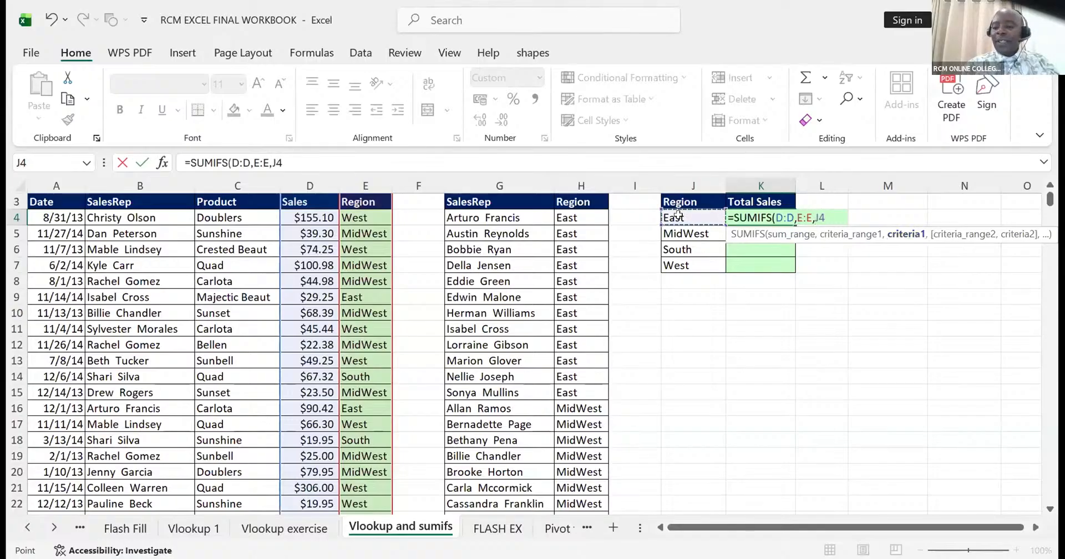
{"action": "key", "text": "Return"}
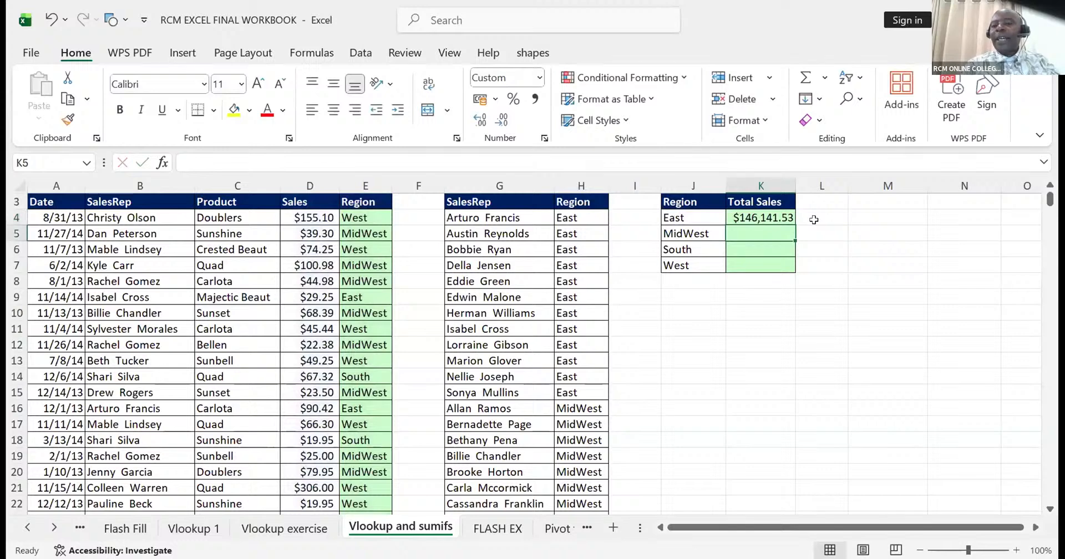
- Fill the K4 total sales formula down to K7 for the MidWest, South and West regions
{"action": "left_click", "coordinate": [762, 217]}
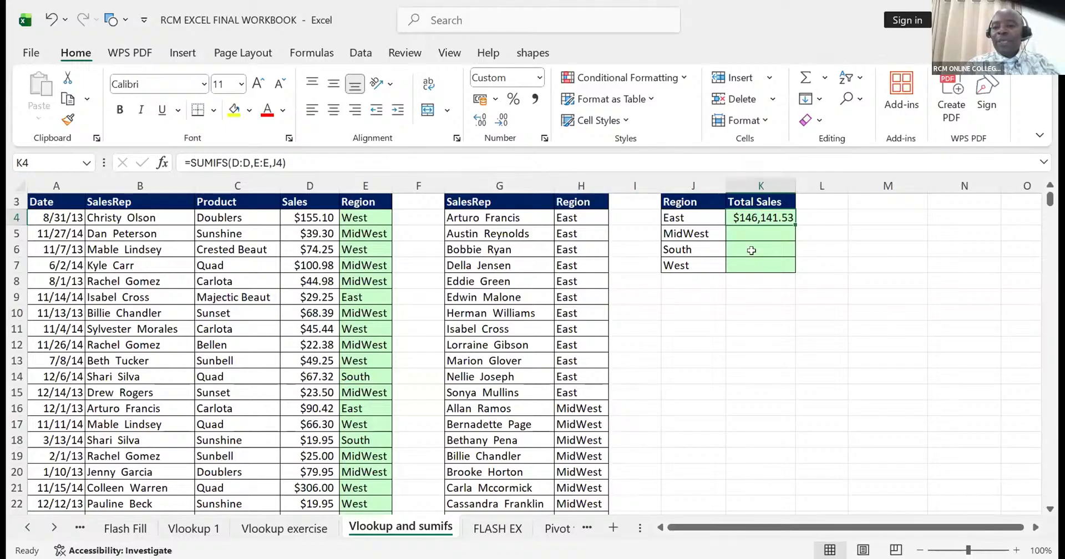
{"action": "double_click", "coordinate": [793, 220]}
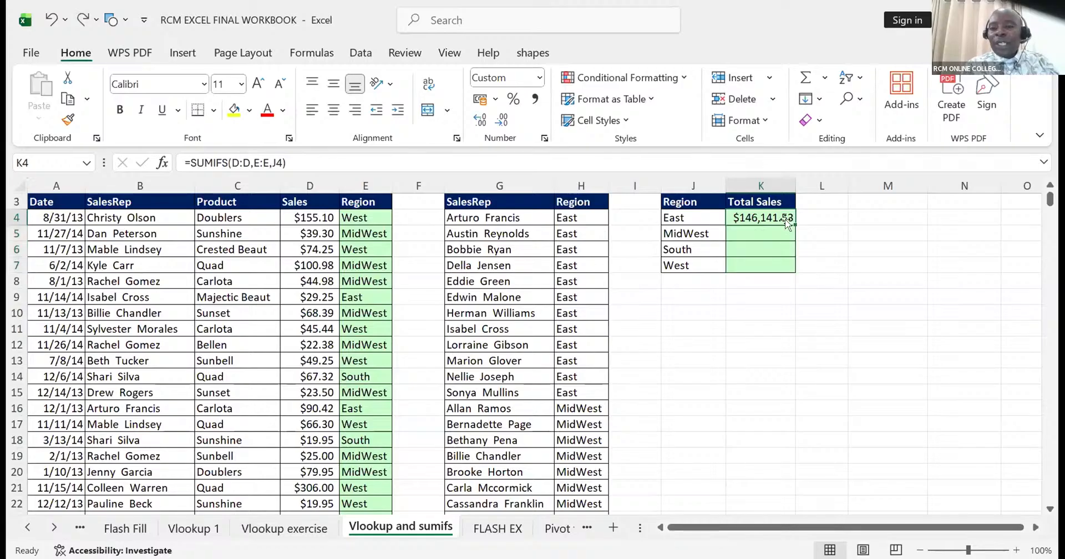
{"action": "key", "text": "ctrl+z"}
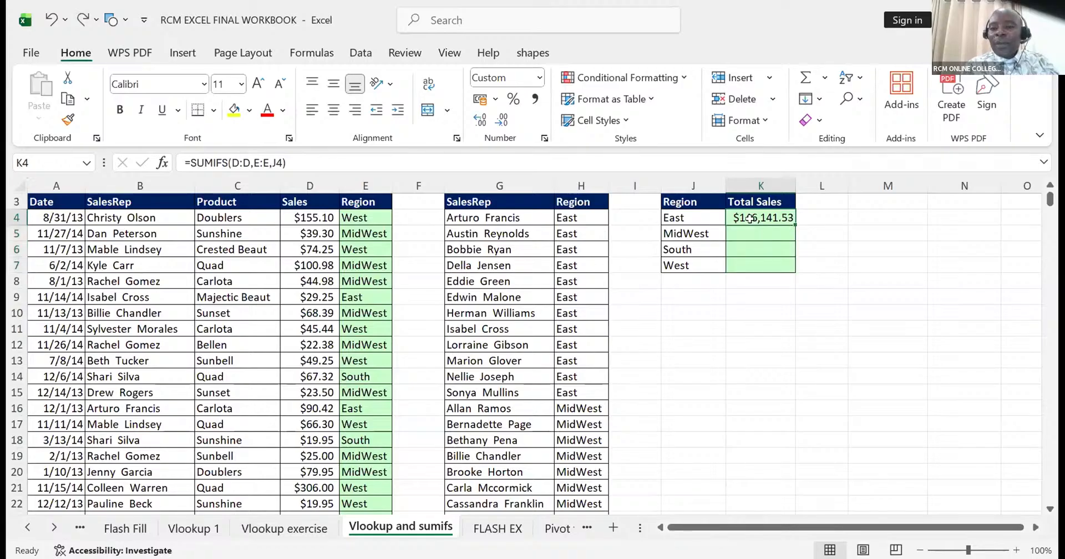
{"action": "double_click", "coordinate": [792, 219]}
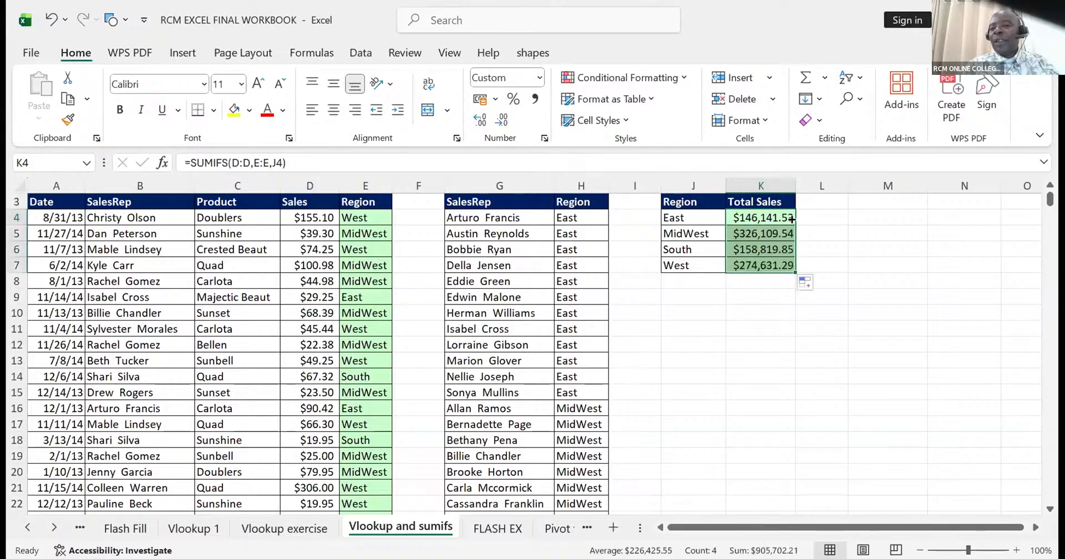
- Add a grand total of the four regions' sales in K8 with AutoSum
{"action": "left_click", "coordinate": [747, 280]}
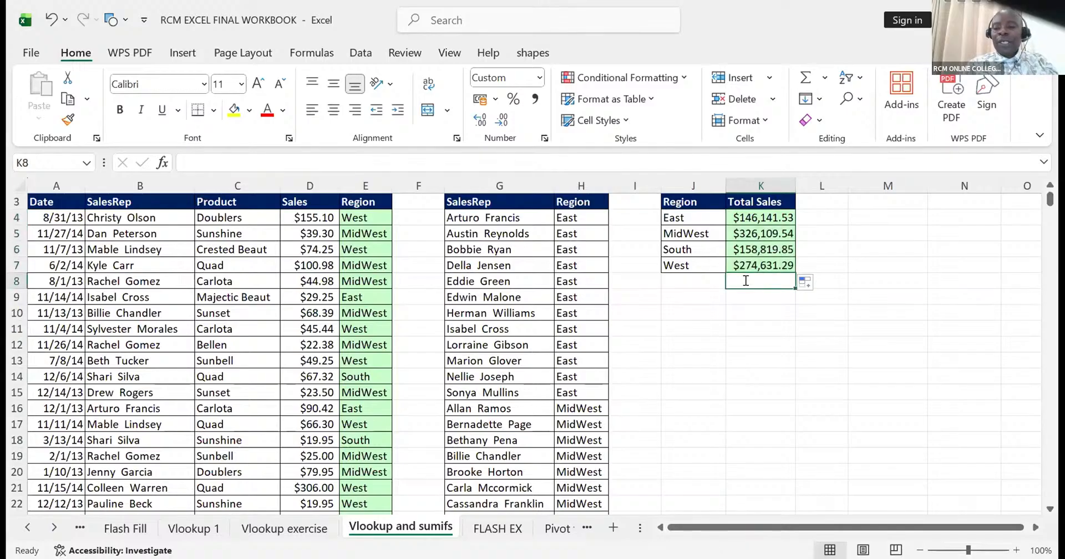
{"action": "key", "text": "alt+="}
{"action": "key", "text": "Return"}
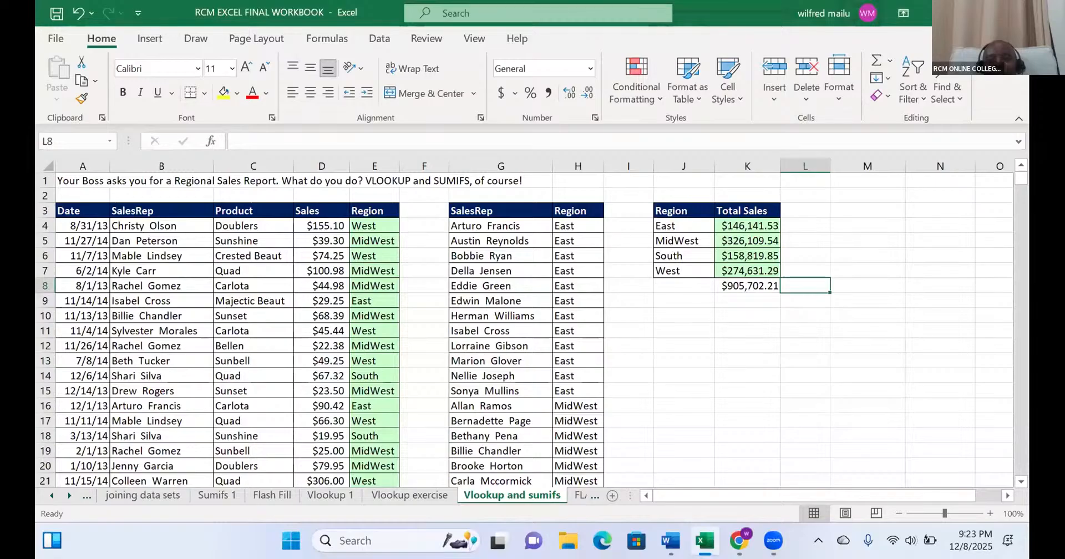
- Clear the sales totals in K4:K8 and start a SUMIFS formula in K4 with D:D as the sum range
{"action": "left_click_drag", "start_coordinate": [740, 224], "coordinate": [756, 281]}
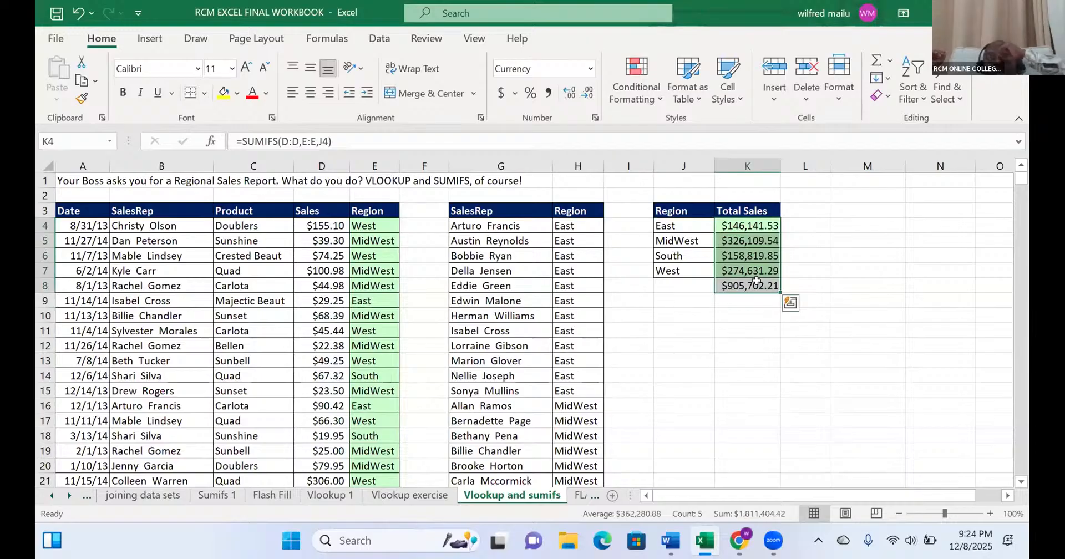
{"action": "key", "text": "Delete"}
{"action": "left_click", "coordinate": [748, 223]}
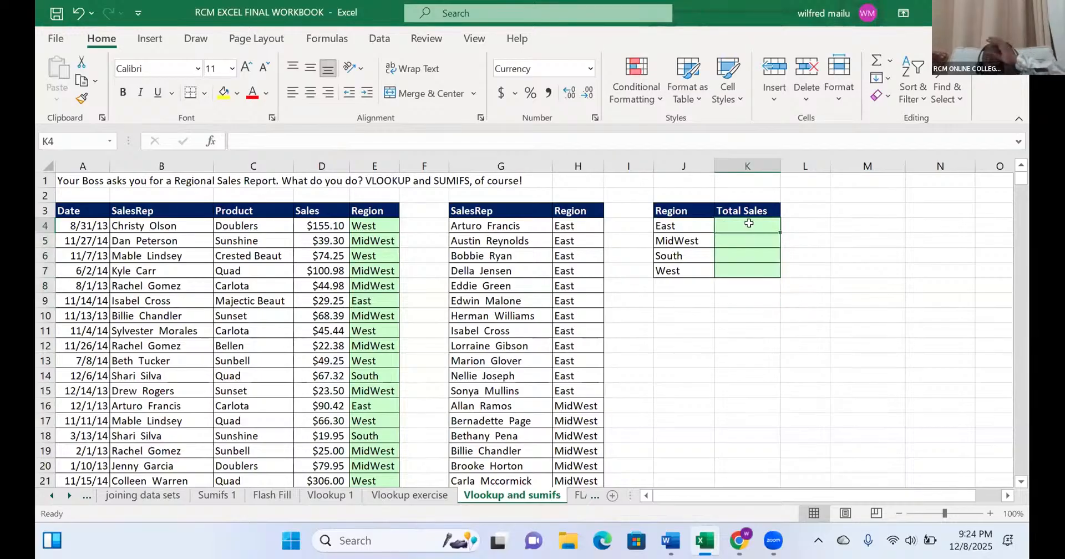
{"action": "type", "text": "="}
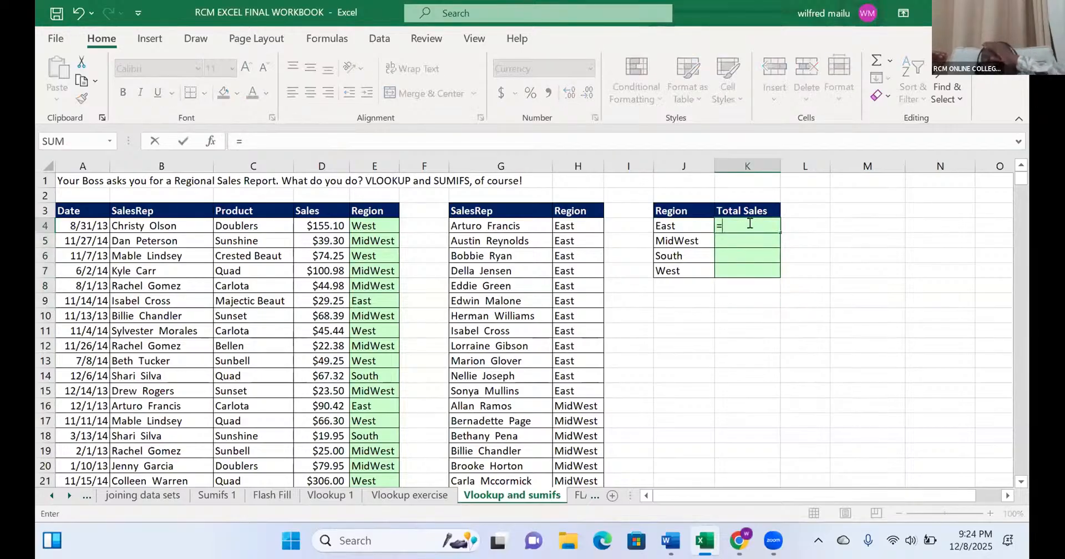
{"action": "type", "text": "sumifs"}
{"action": "key", "text": "Tab"}
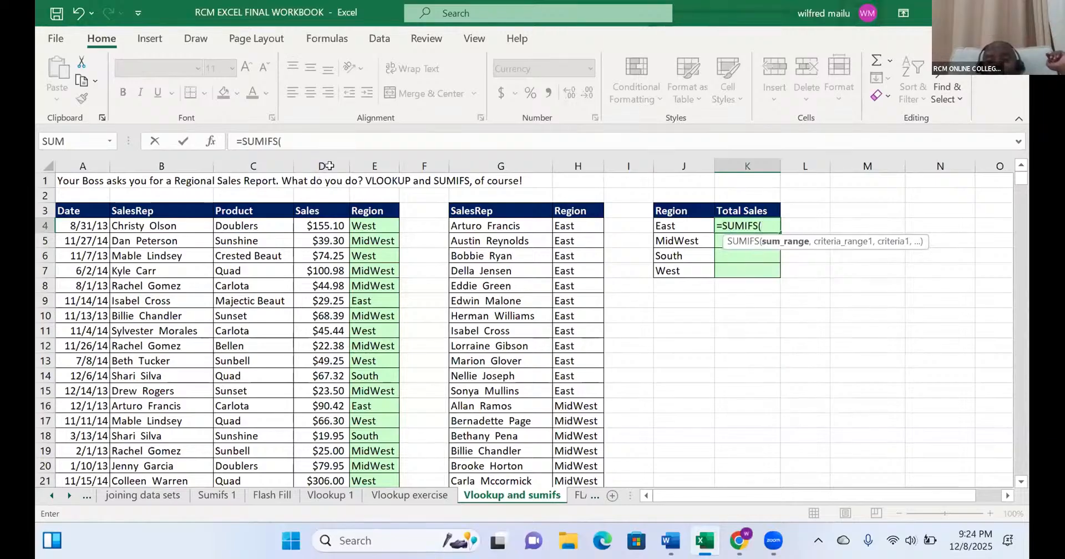
{"action": "type", "text": "D:D,"}
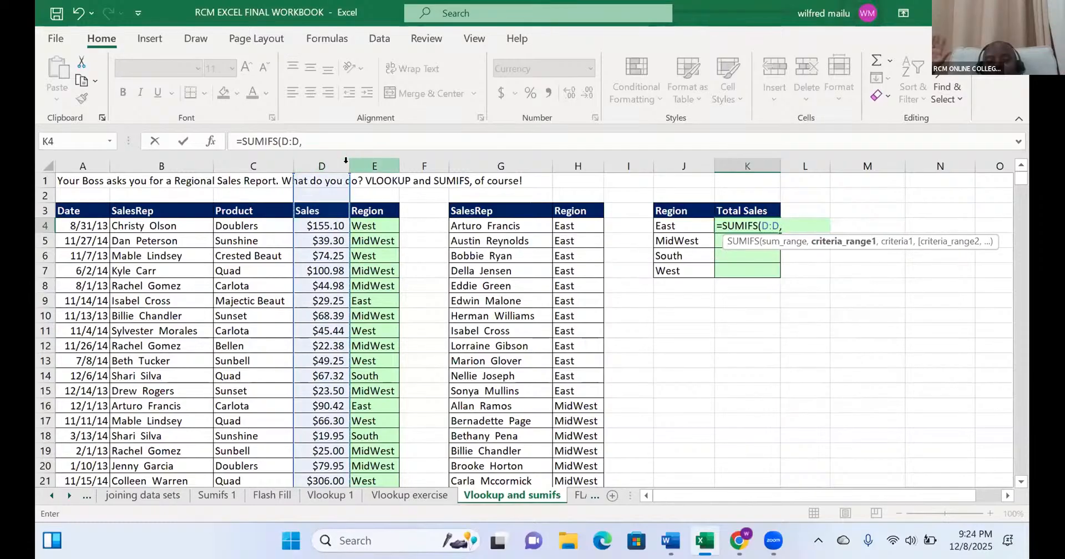
- Complete the K4 formula with criteria range E:E and criterion J4, entering =SUMIFS(D:D,E:E,J4)
{"action": "left_click", "coordinate": [378, 156]}
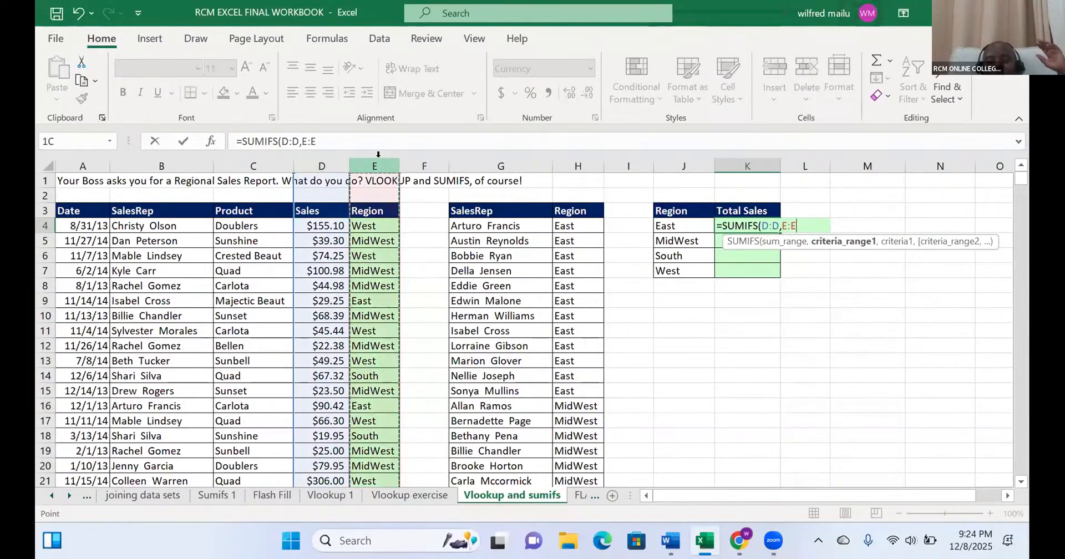
{"action": "type", "text": ","}
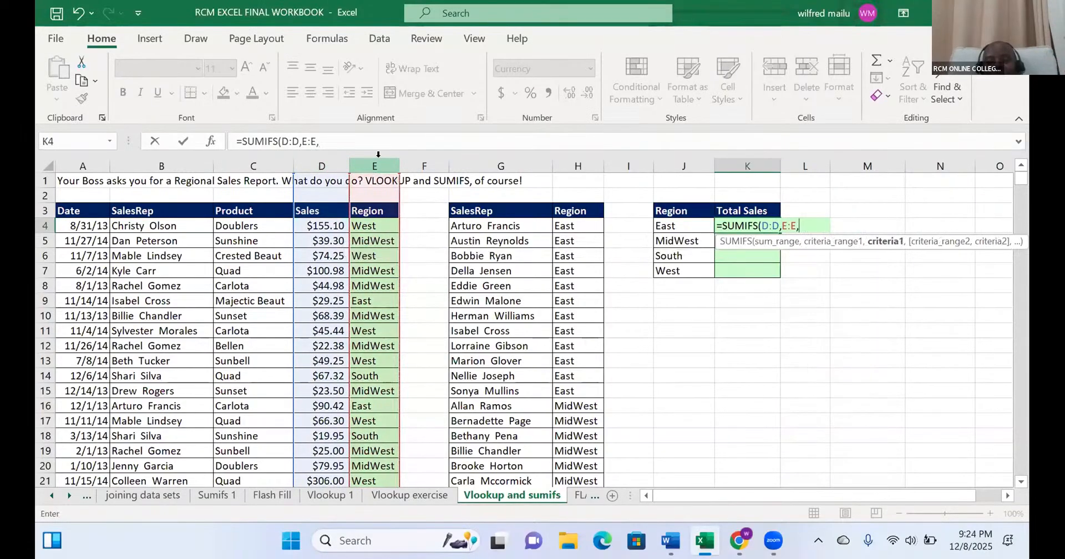
{"action": "left_click", "coordinate": [670, 223]}
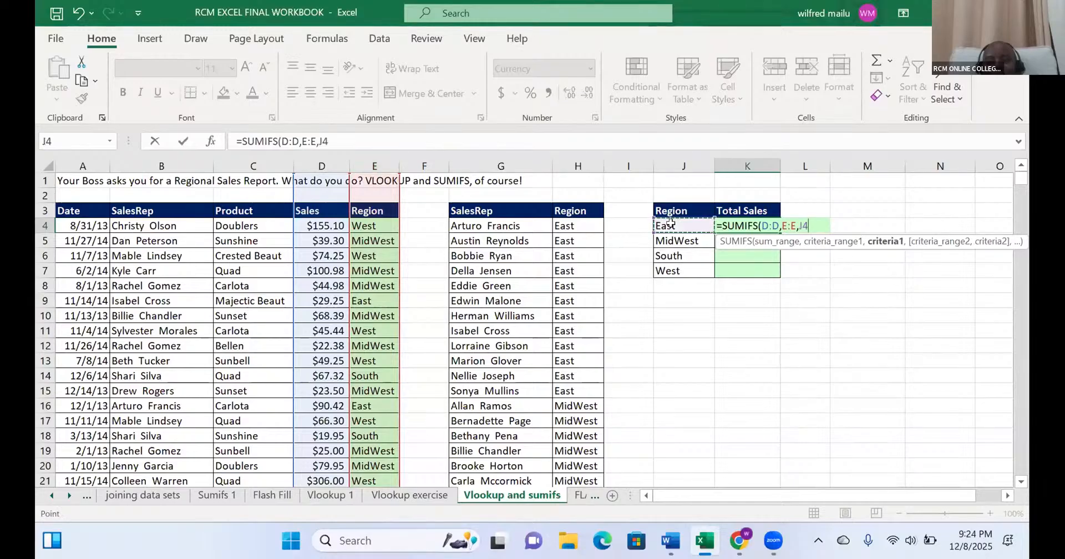
{"action": "key", "text": "Return"}
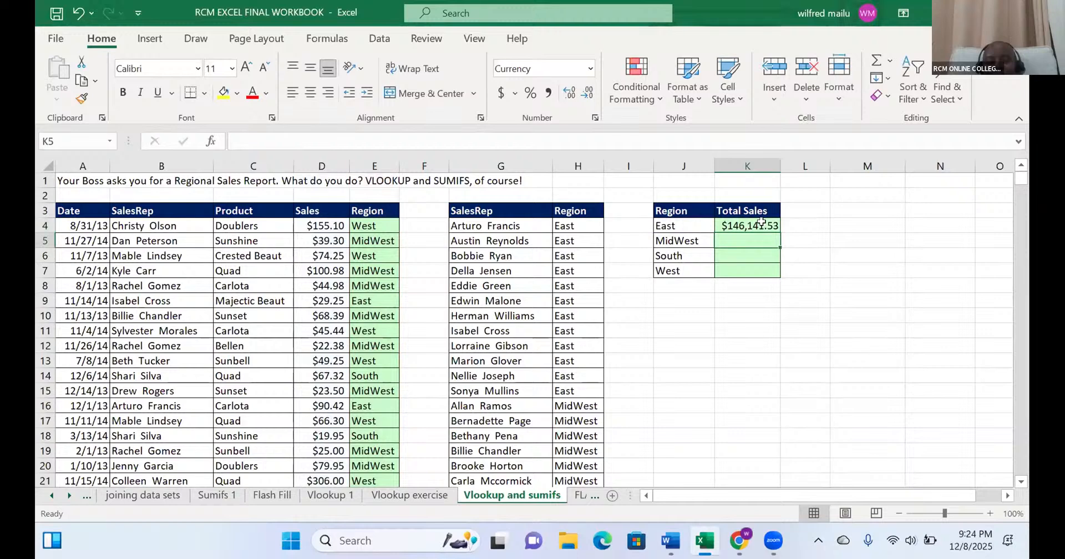
- Fill the K4 formula down to K7 and add the grand total of K4:K7 in K8 with AutoSum
{"action": "left_click", "coordinate": [761, 223]}
{"action": "double_click", "coordinate": [781, 232]}
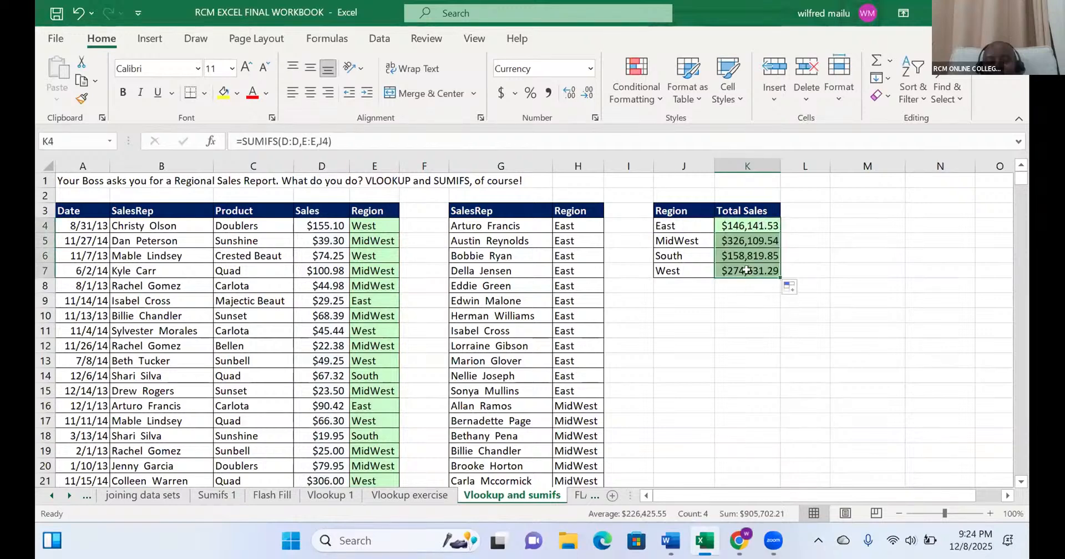
{"action": "left_click_drag", "start_coordinate": [752, 223], "coordinate": [755, 285]}
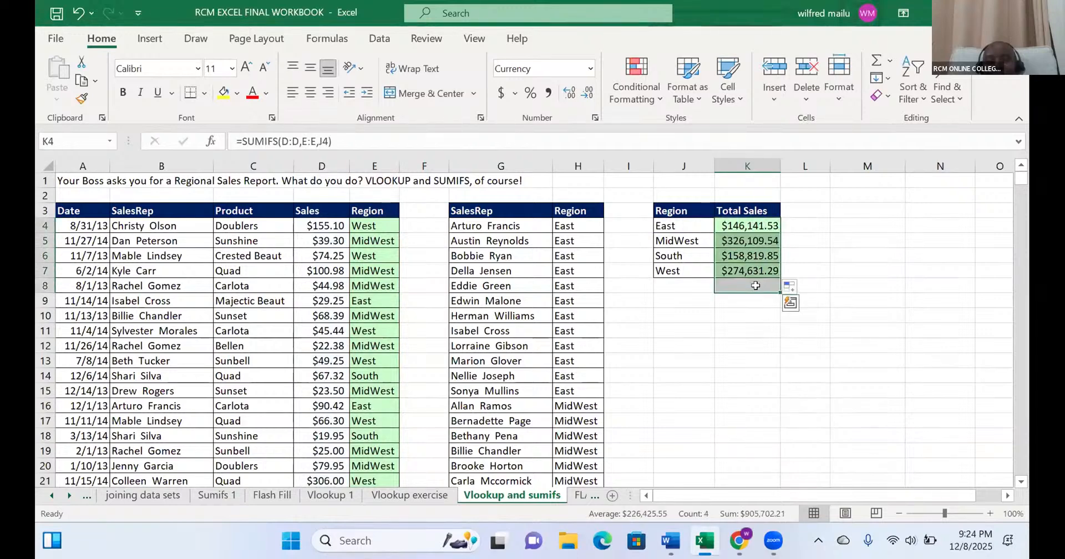
{"action": "key", "text": "alt+equal"}
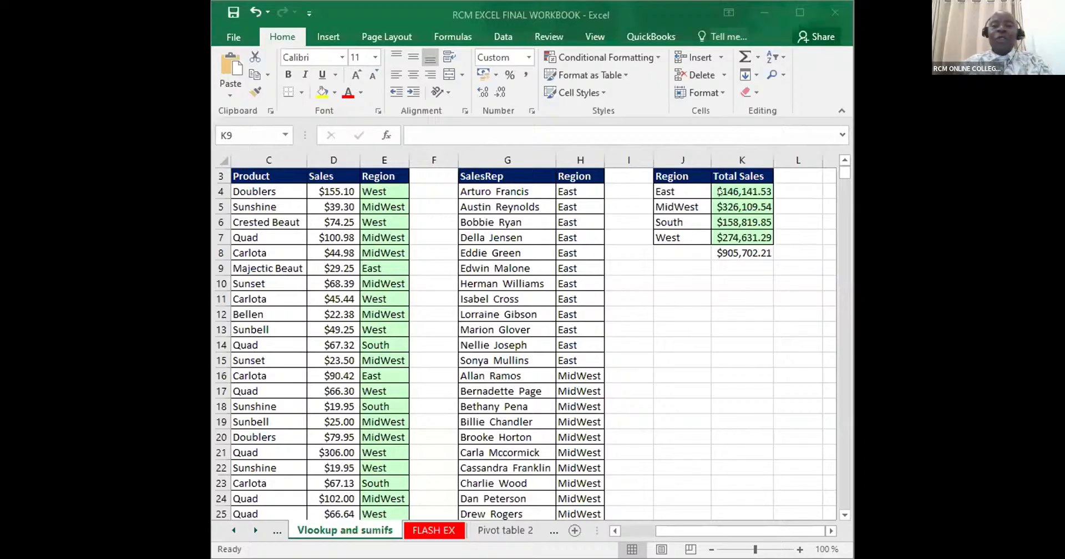
- Clear K4:K8 and begin the East region's formula in K4 as +SUMIFS( with D:D as the sum range
{"action": "left_click", "coordinate": [723, 189]}
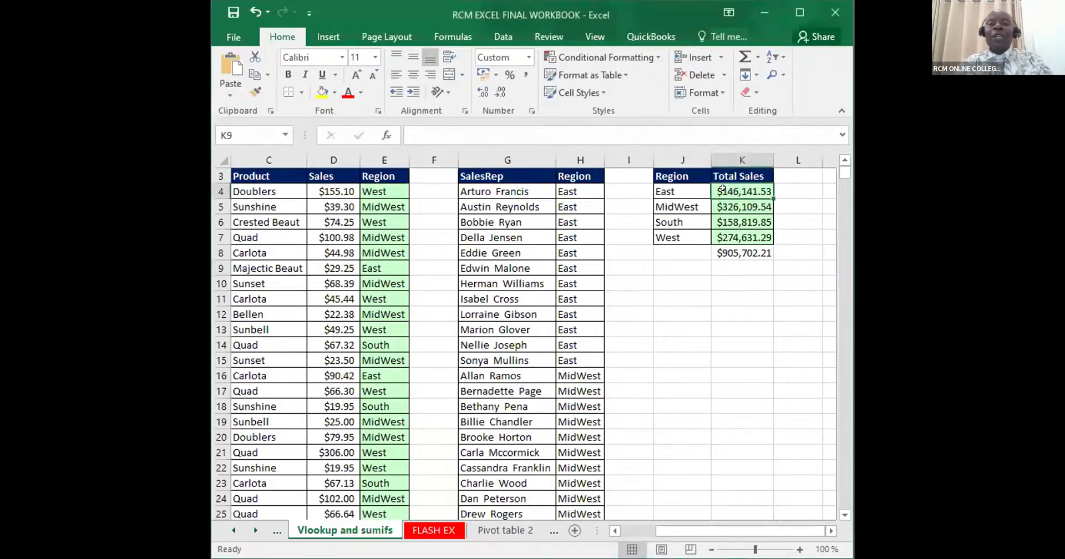
{"action": "left_click_drag", "start_coordinate": [723, 189], "coordinate": [735, 252]}
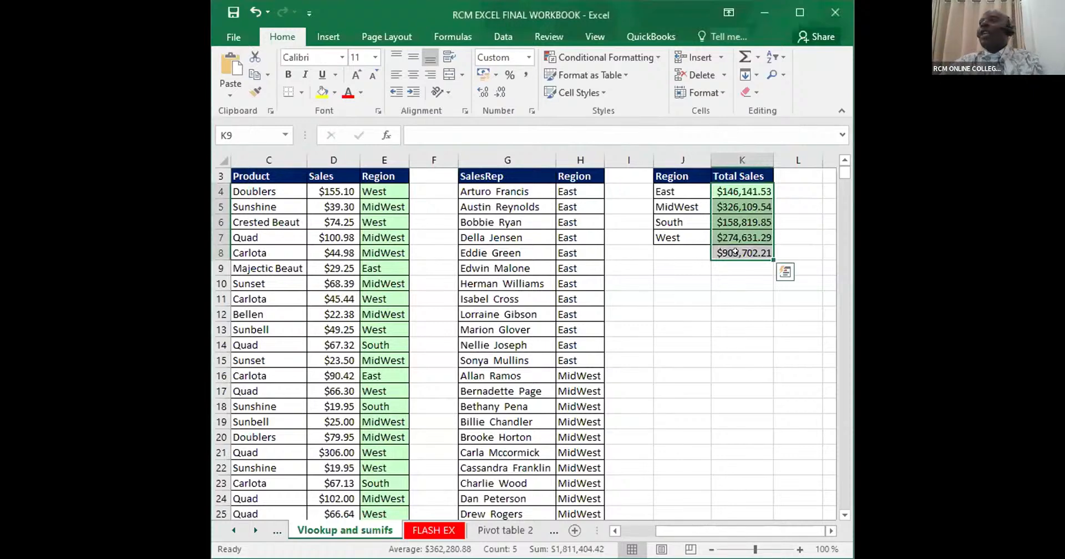
{"action": "key", "text": "Delete"}
{"action": "left_click", "coordinate": [730, 188]}
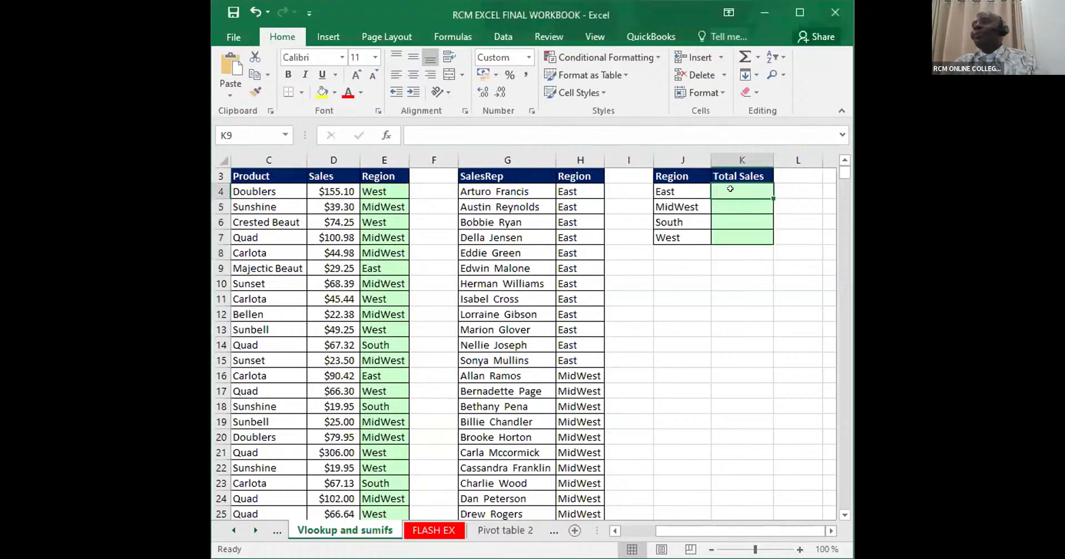
{"action": "type", "text": "+"}
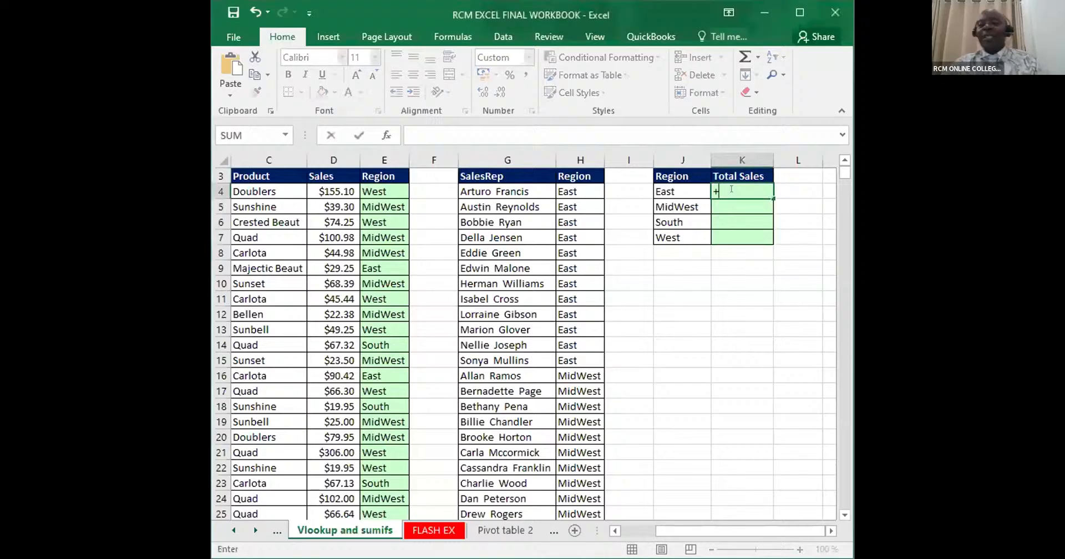
{"action": "type", "text": "SUM"}
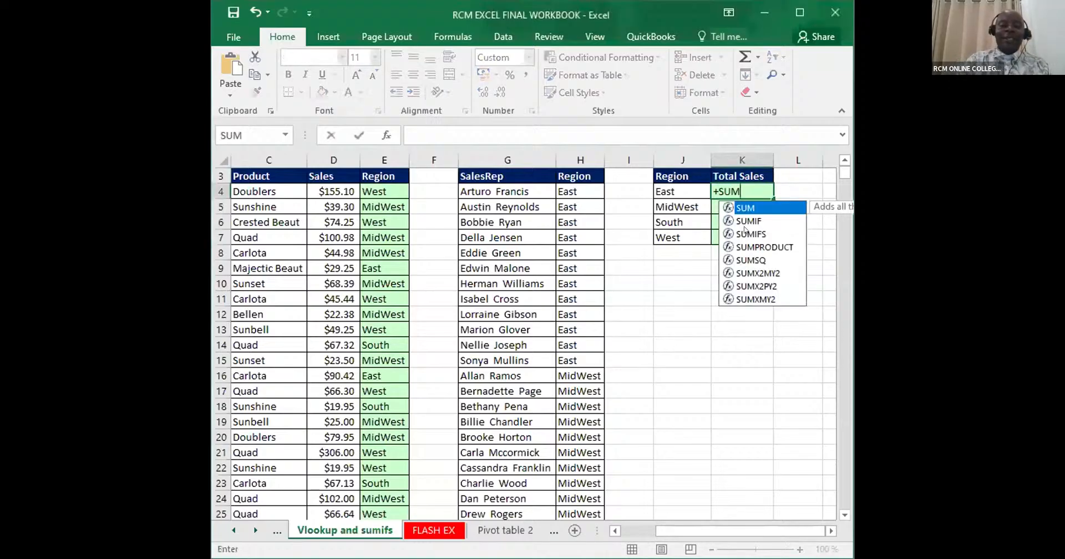
{"action": "left_click", "coordinate": [745, 231]}
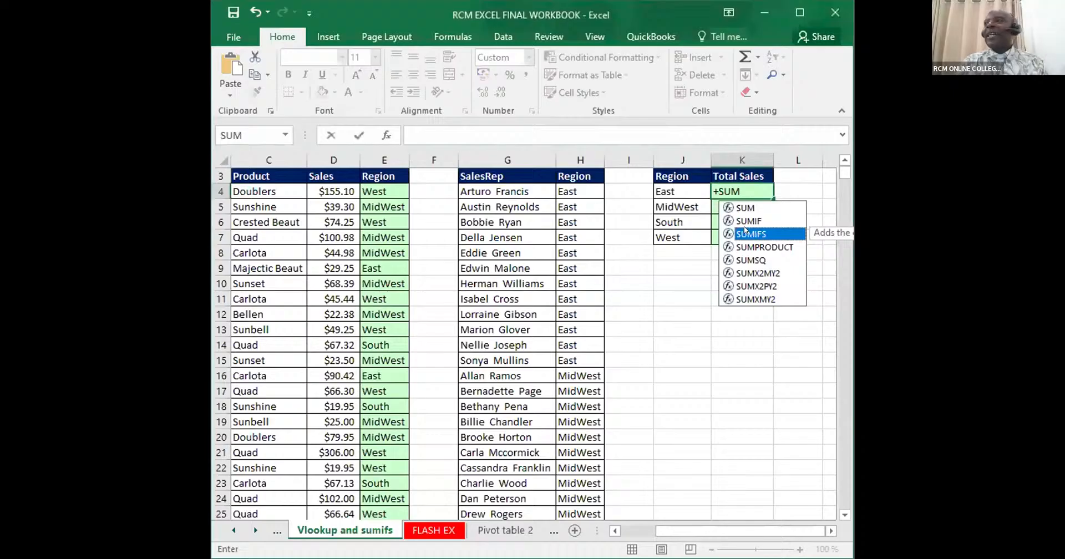
{"action": "key", "text": "Tab"}
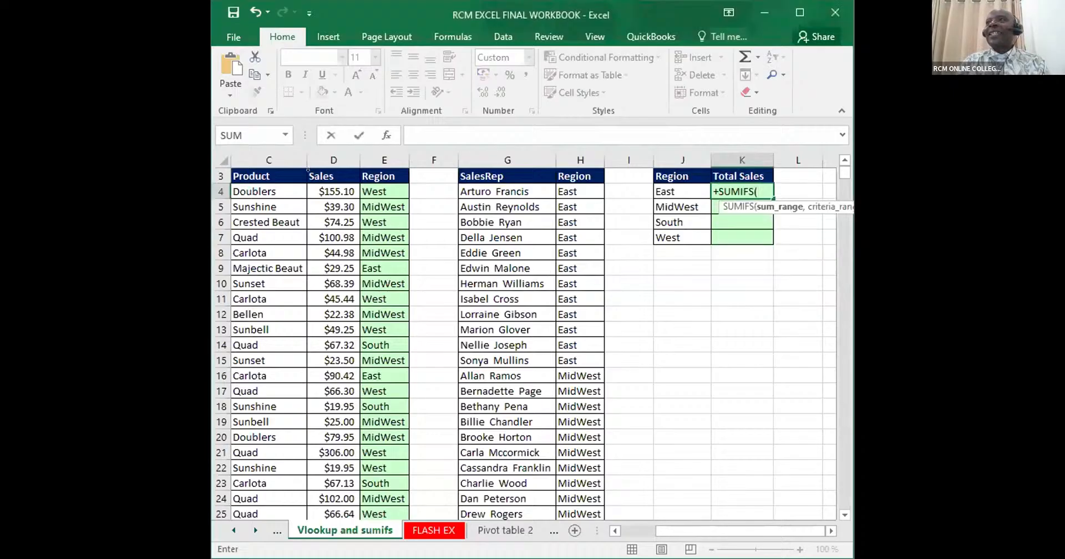
{"action": "left_click", "coordinate": [328, 146]}
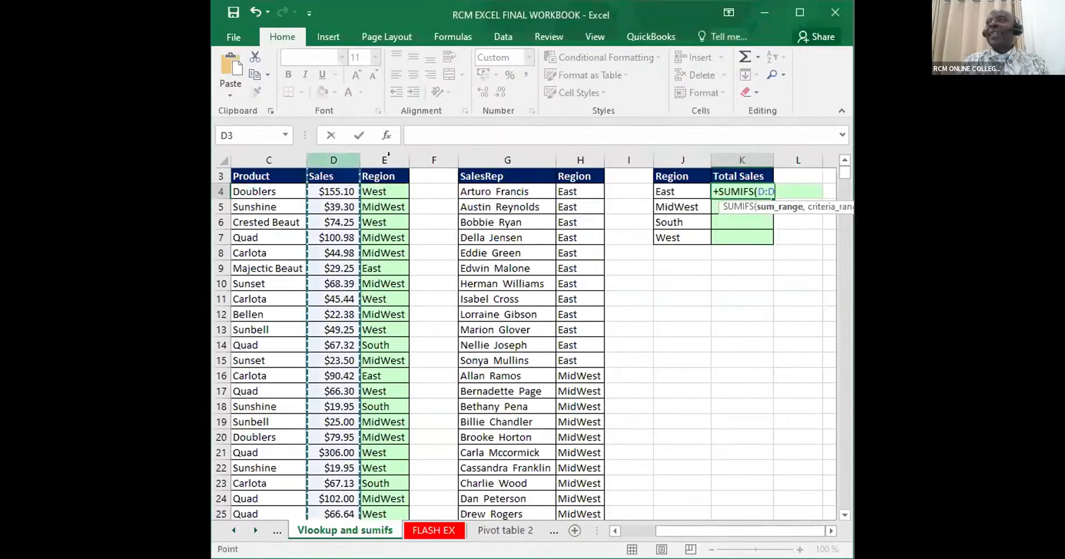
{"action": "type", "text": ","}
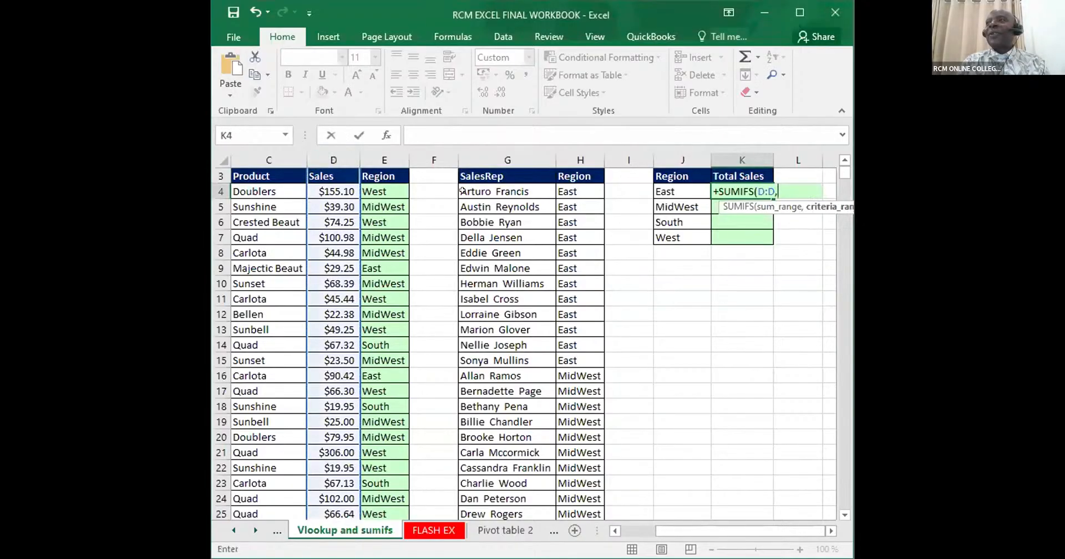
- Finish the K4 formula as +SUMIFS(D:D,E:E,J4), matching the Region column against the East cell
{"action": "left_click", "coordinate": [378, 157]}
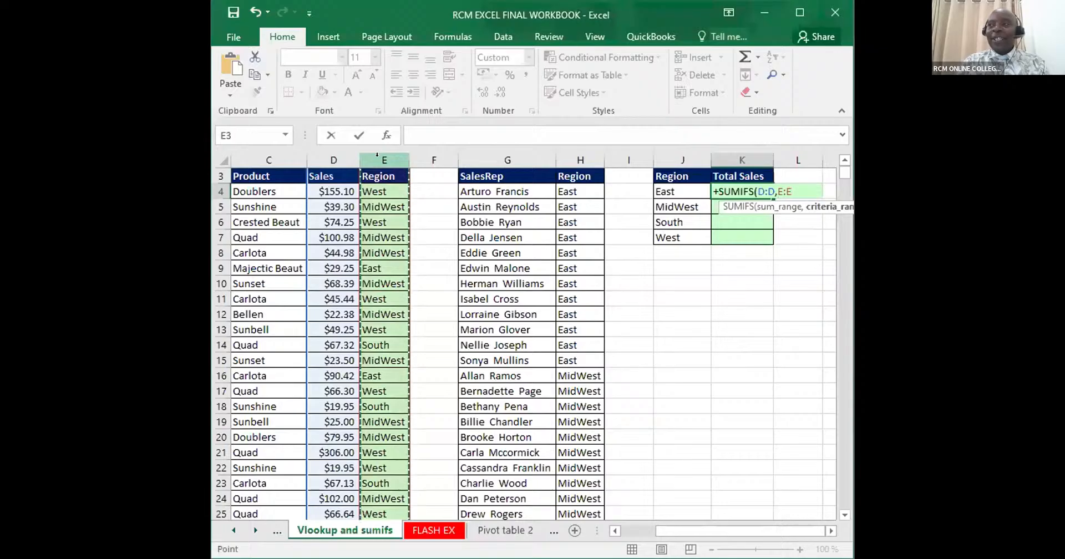
{"action": "type", "text": ","}
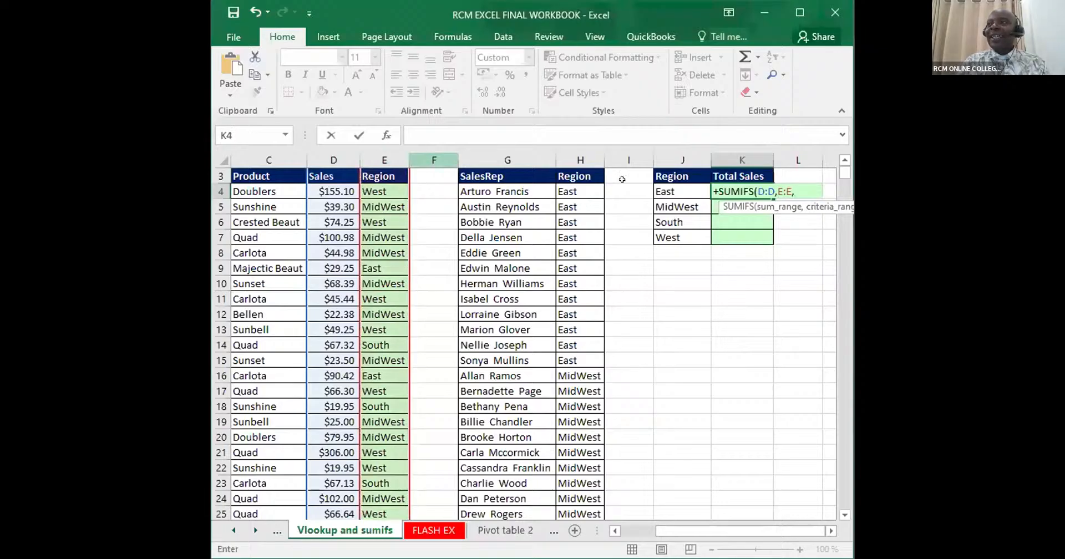
{"action": "left_click", "coordinate": [671, 192]}
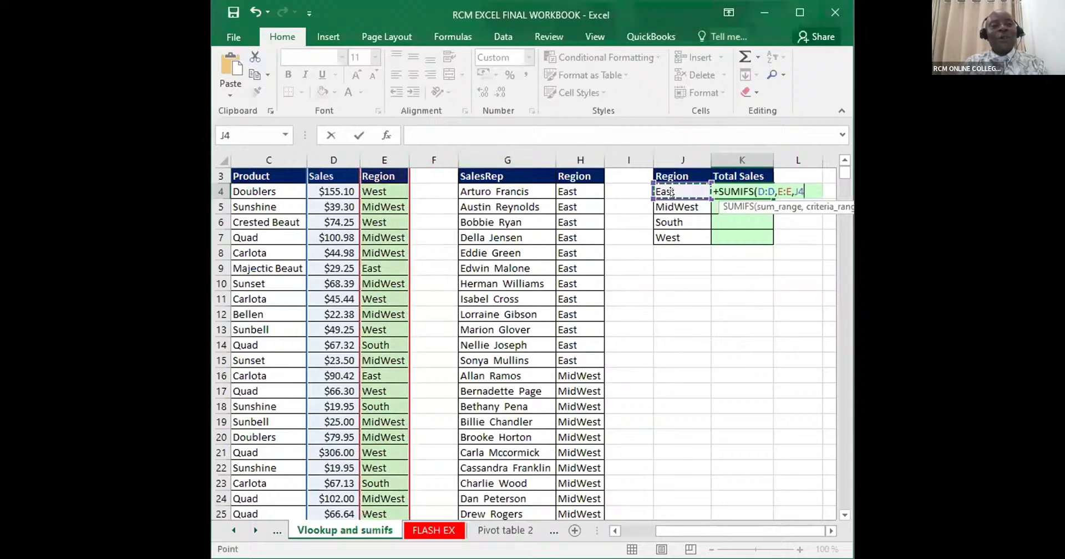
{"action": "type", "text": ")"}
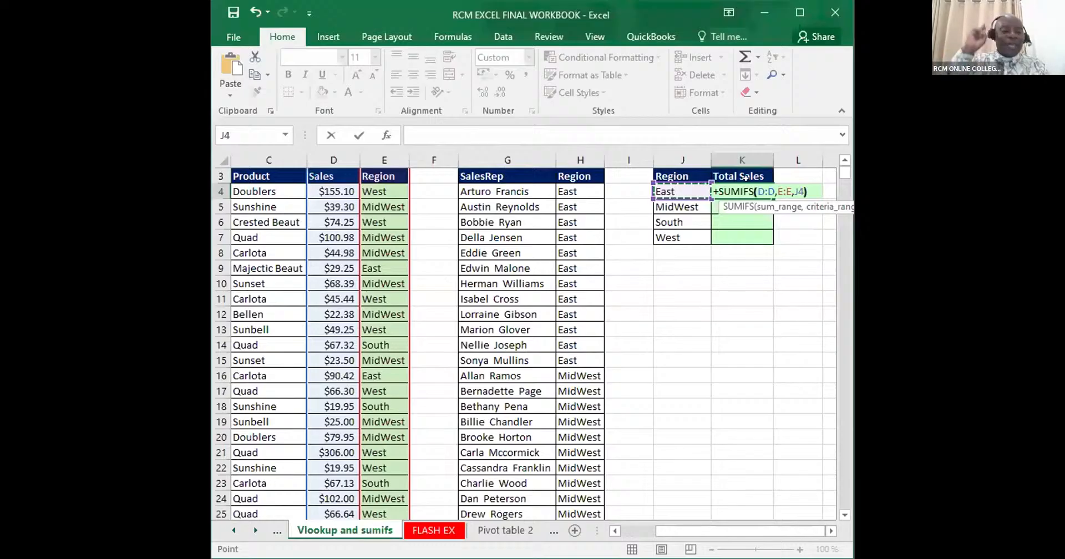
{"action": "key", "text": "ctrl+Return"}
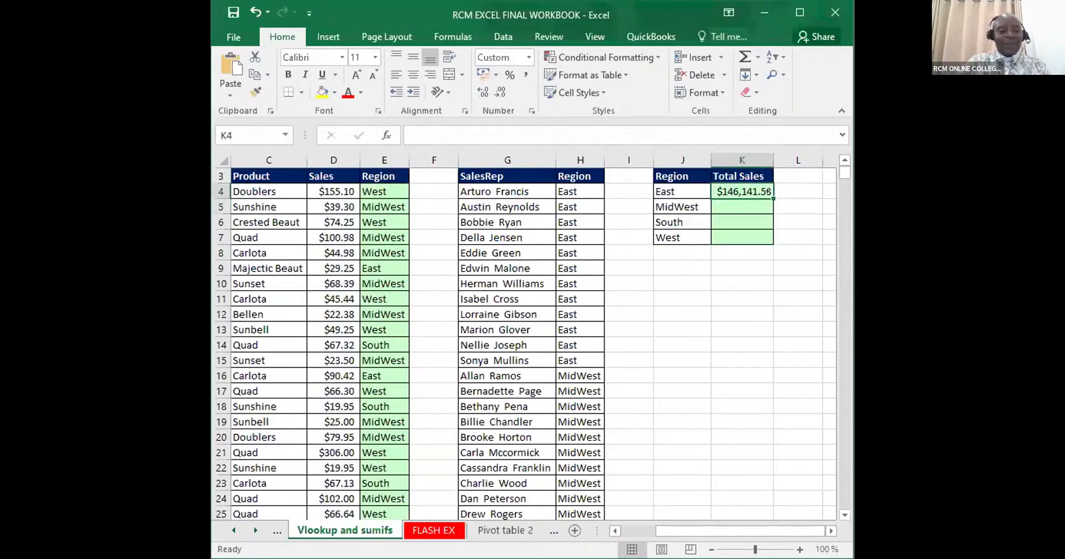
- Copy the East total's formula down through K7 and sum the regional totals in K8 with AutoSum
{"action": "left_click_drag", "start_coordinate": [767, 192], "coordinate": [773, 244]}
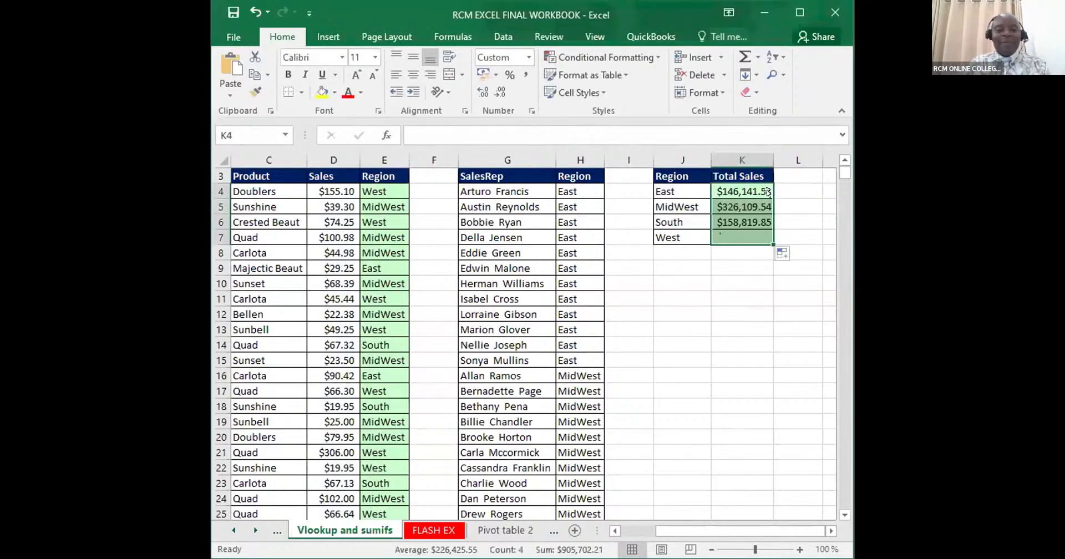
{"action": "left_click", "coordinate": [743, 248]}
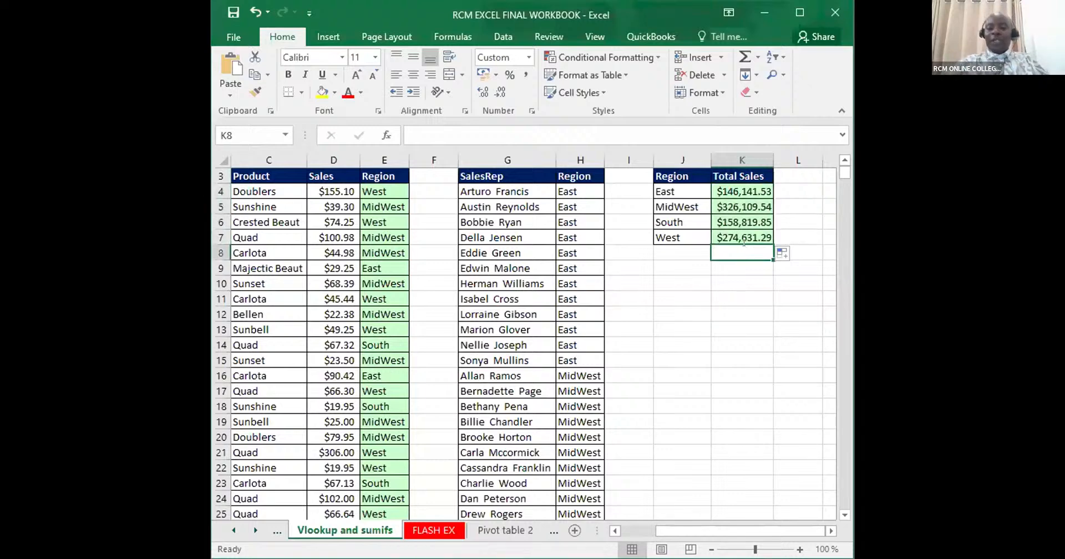
{"action": "key", "text": "alt+equal"}
{"action": "key", "text": "Return"}
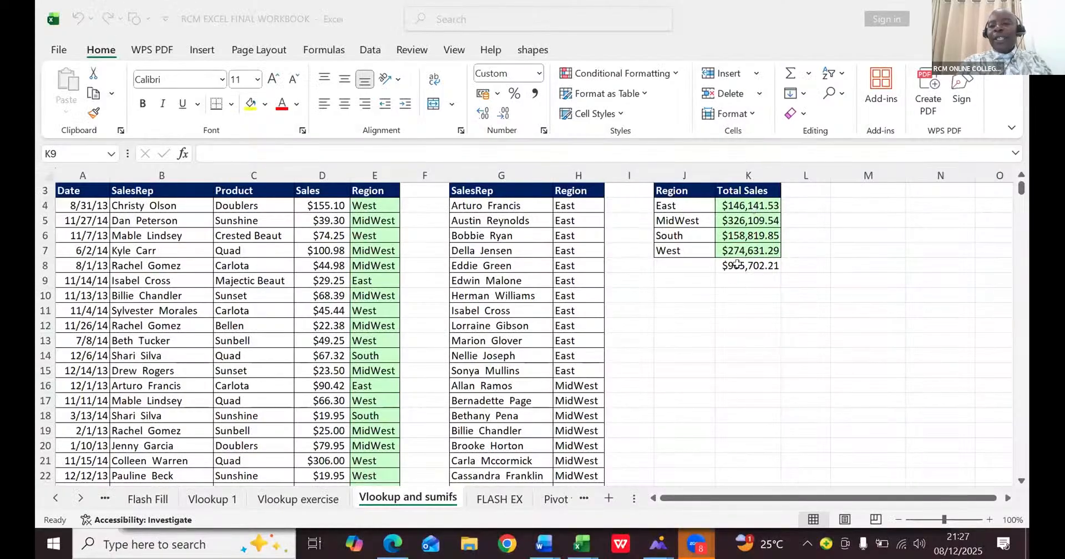
- Delete the grand total in K8 and enter the shortcut note ALT= in cell J13
{"action": "left_click", "coordinate": [736, 265]}
{"action": "key", "text": "Delete"}
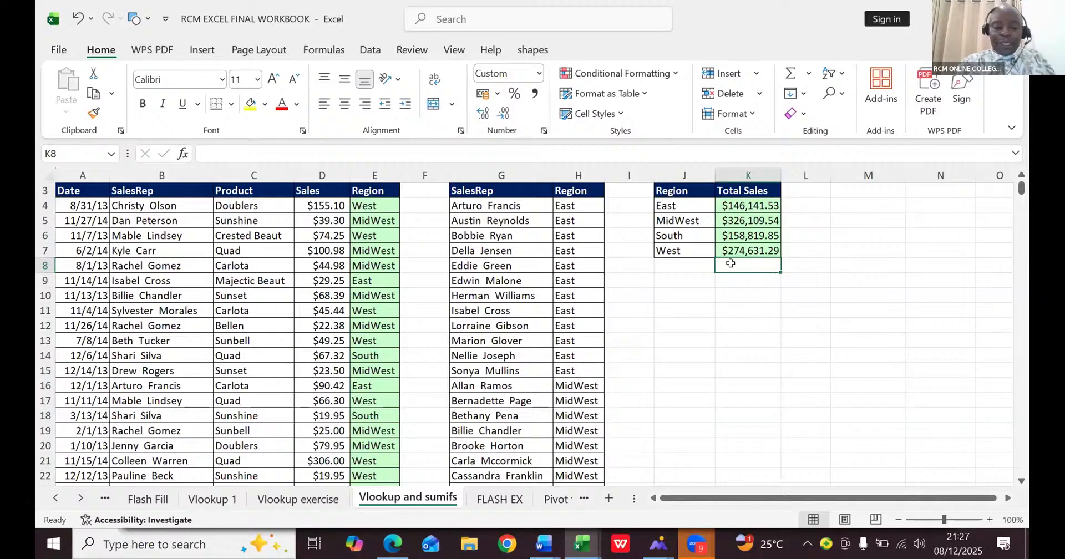
{"action": "left_click", "coordinate": [695, 340]}
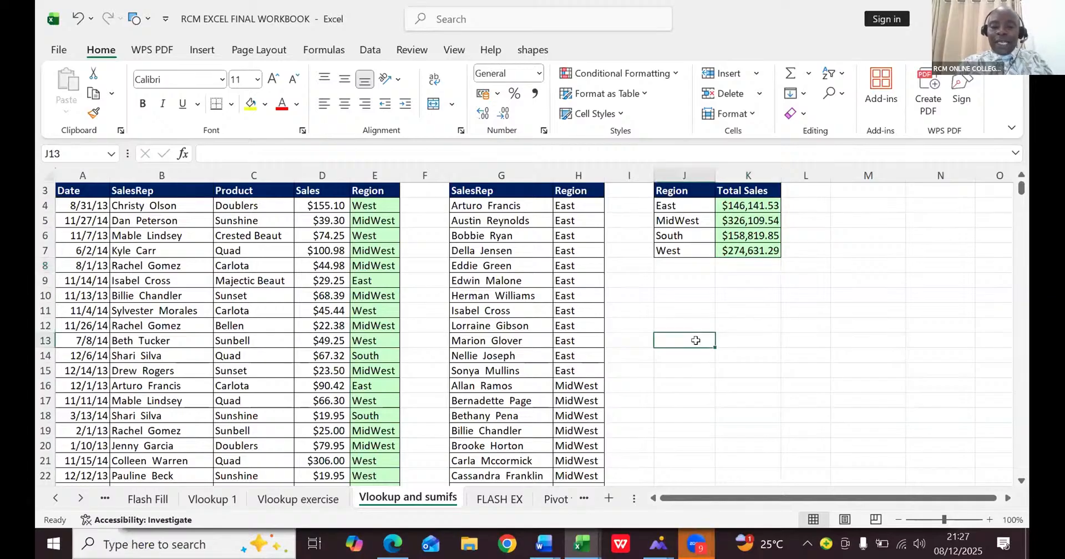
{"action": "type", "text": "ALT"}
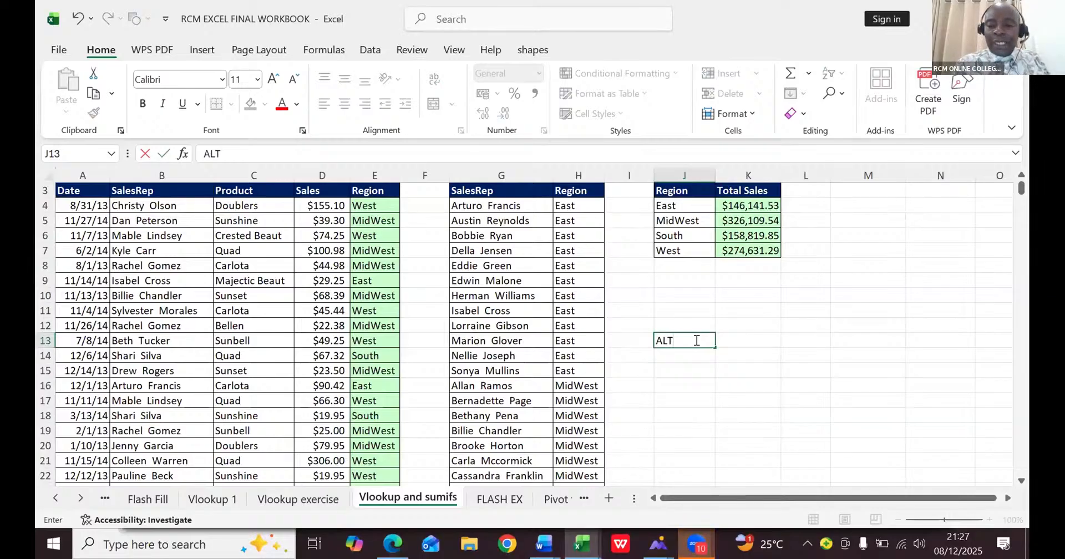
{"action": "type", "text": "="}
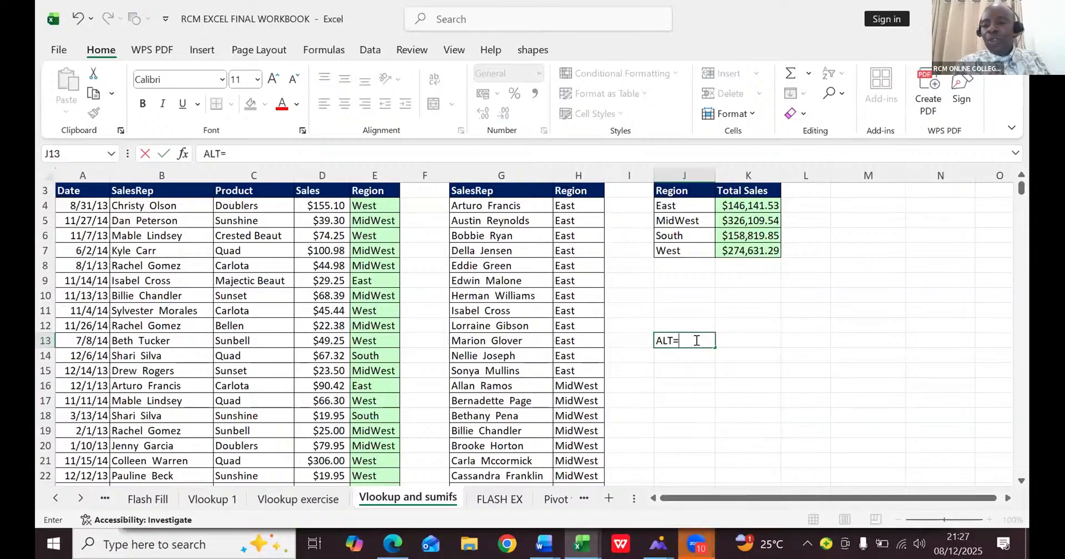
- Add the grand total of K4:K7 in K8 with AutoSum
{"action": "left_click", "coordinate": [747, 264]}
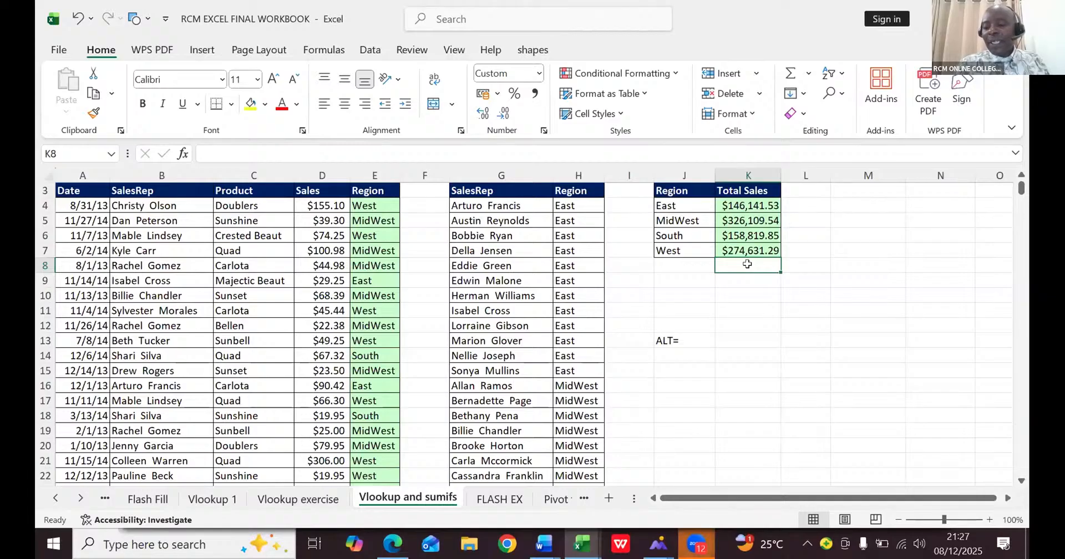
{"action": "key", "text": "alt+equal"}
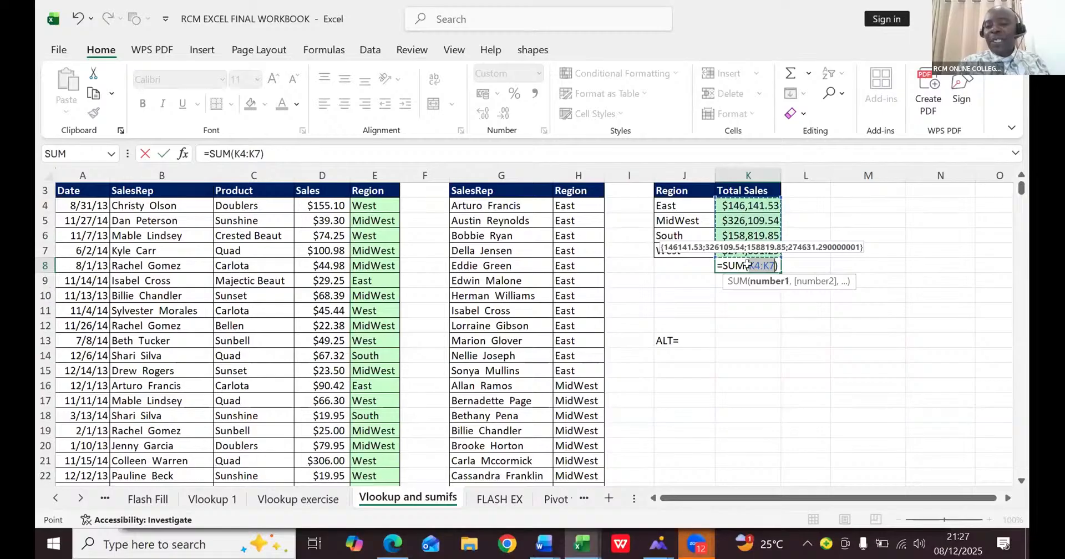
{"action": "key", "text": "Return"}
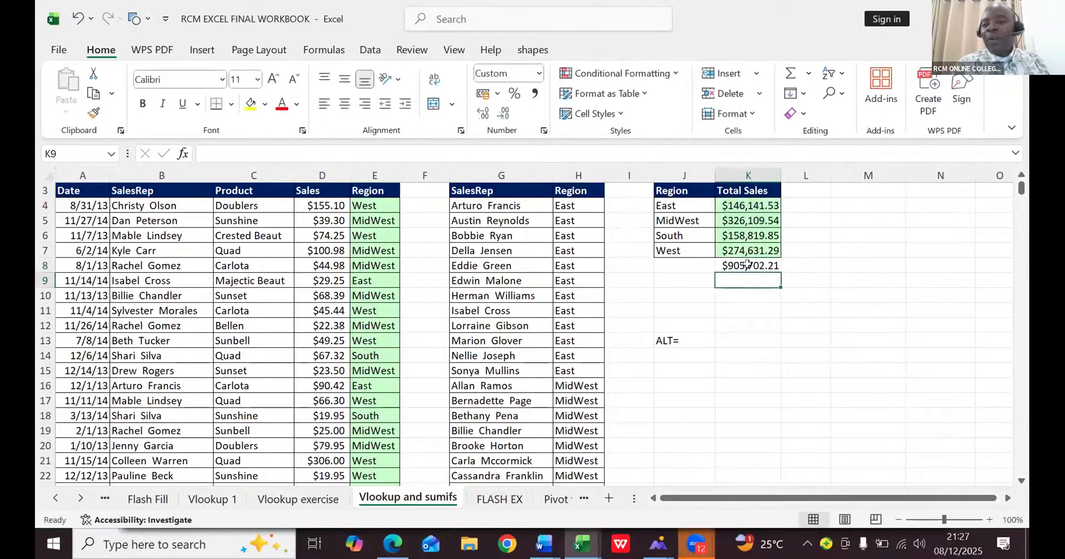
- Clear the regional totals and grand total from K4:K9
{"action": "left_click", "coordinate": [737, 201]}
{"action": "left_click_drag", "start_coordinate": [737, 201], "coordinate": [747, 280]}
{"action": "key", "text": "Delete"}
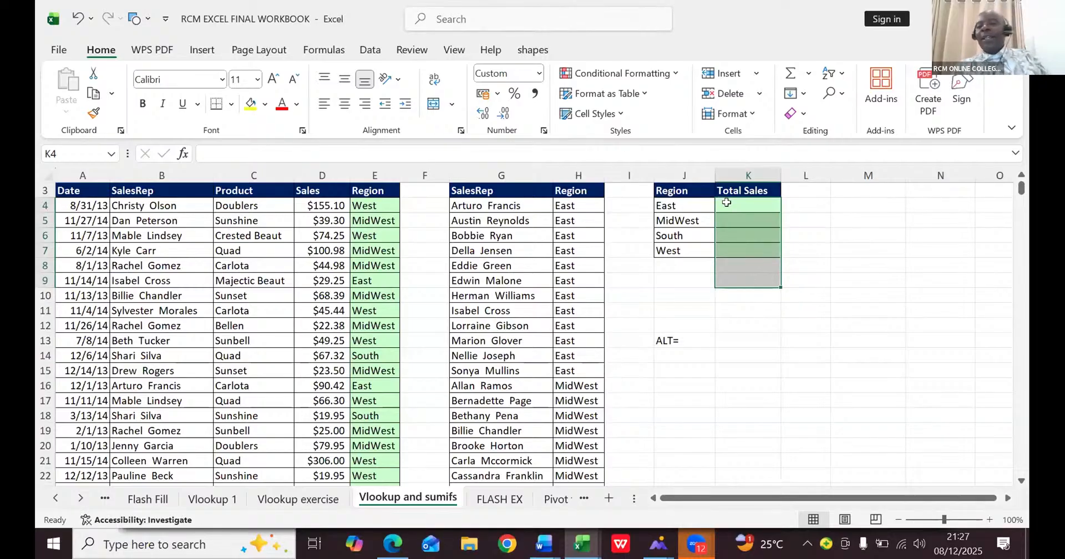
- Enter =SUMIFS(D:D,E:E,J4) in K4 to total the Sales column for the East region
{"action": "left_click", "coordinate": [726, 202]}
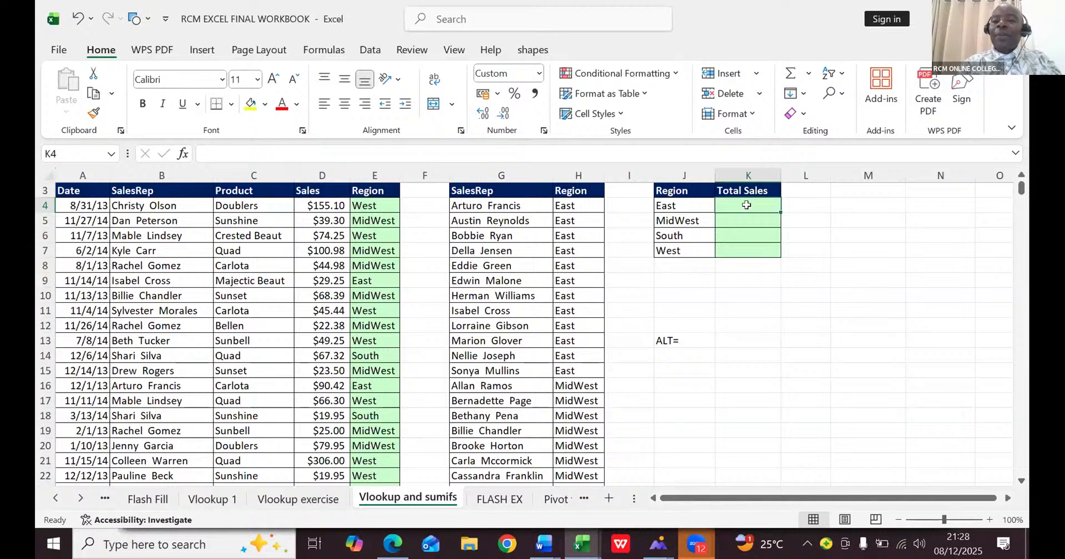
{"action": "type", "text": "="}
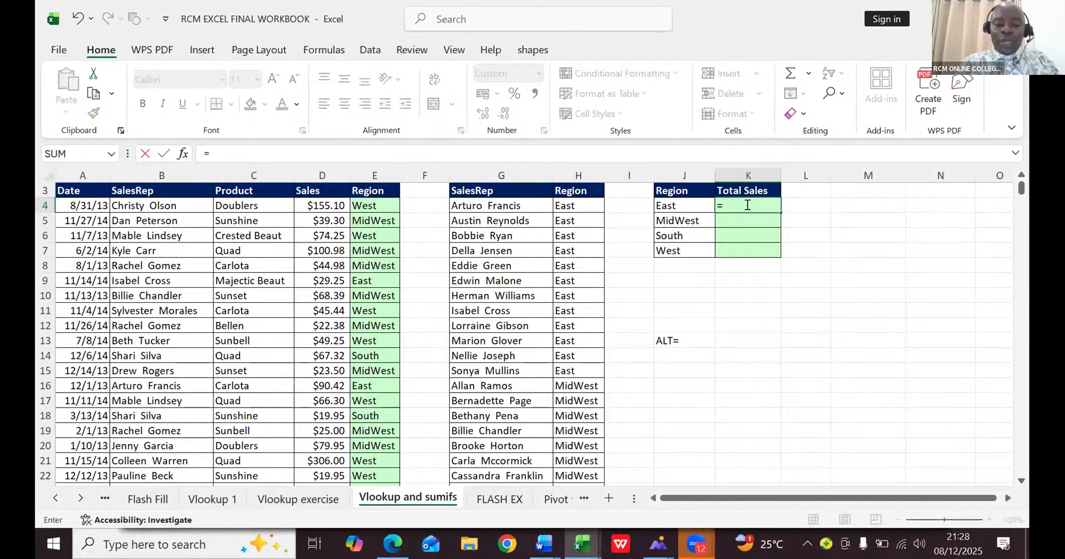
{"action": "type", "text": "SUMIF"}
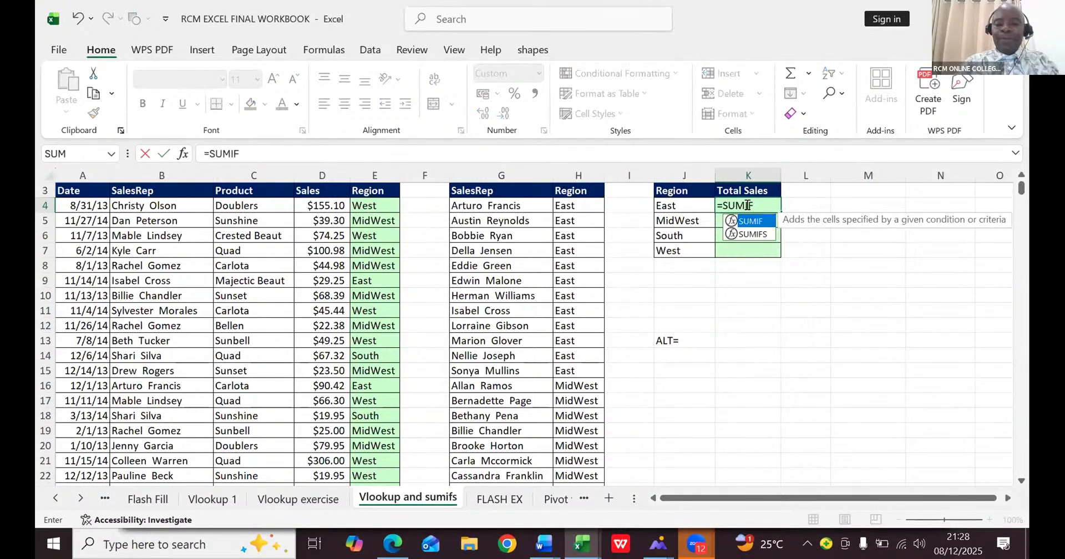
{"action": "type", "text": "S"}
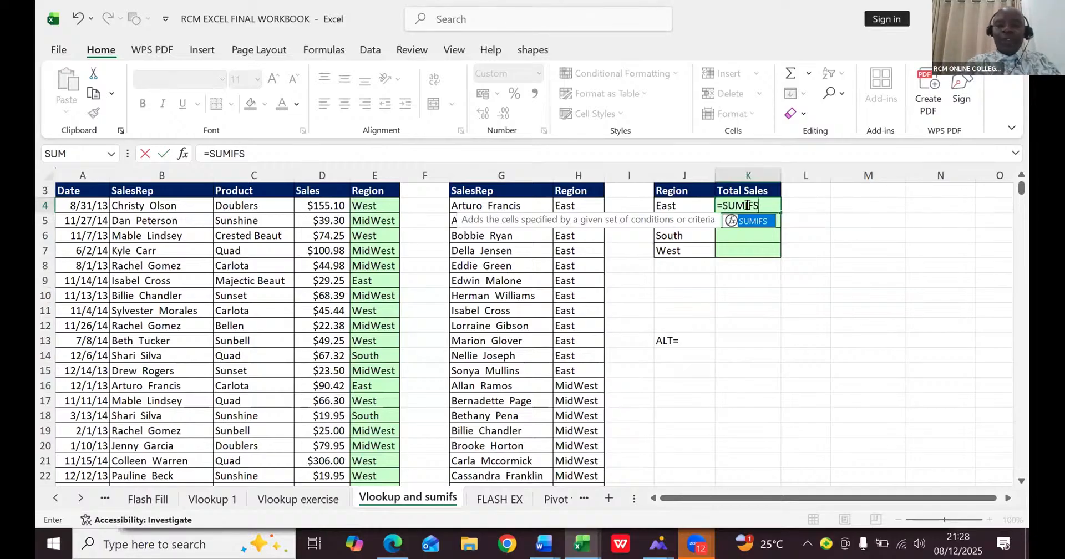
{"action": "type", "text": "("}
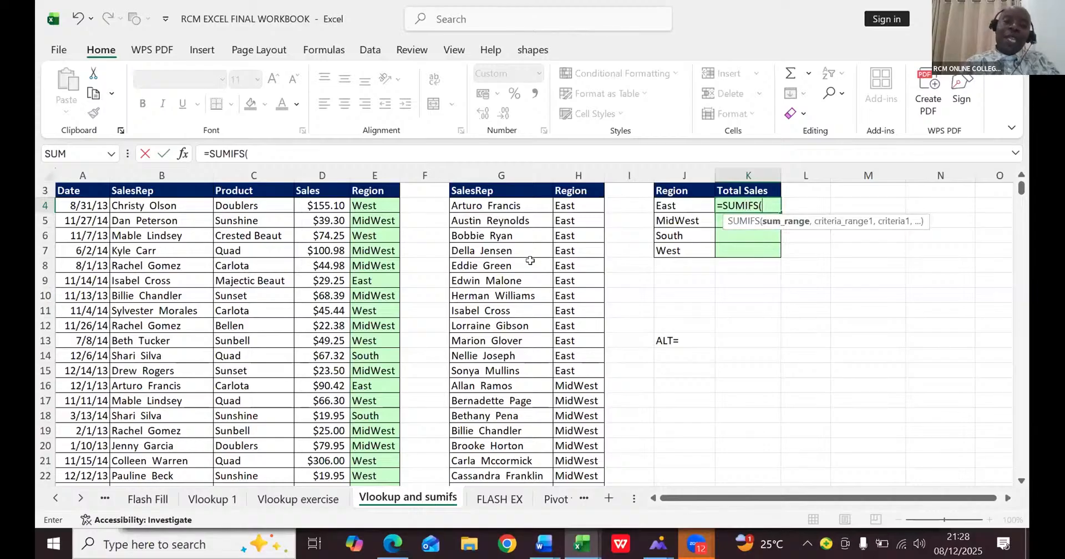
{"action": "left_click", "coordinate": [325, 175]}
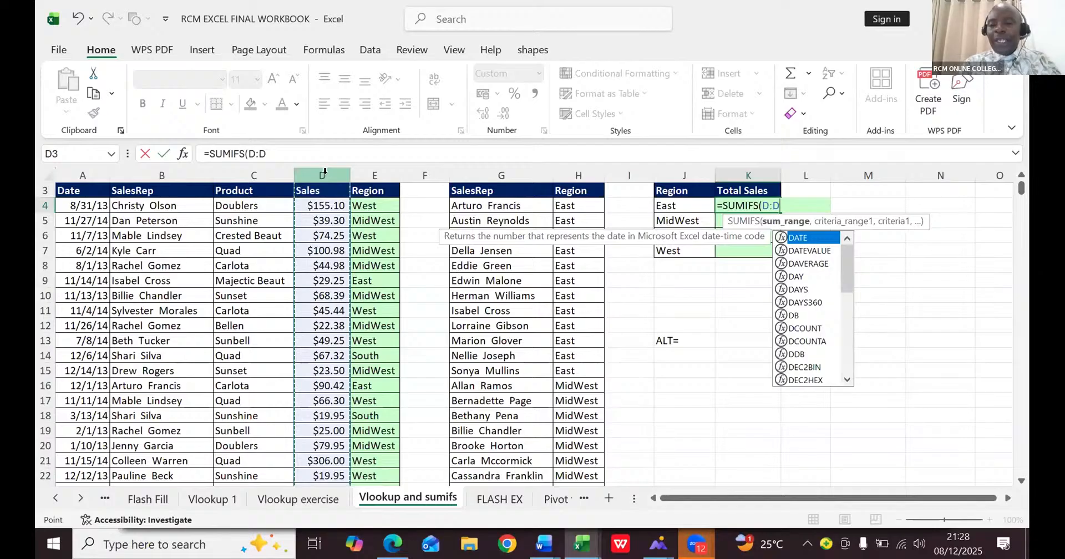
{"action": "type", "text": ","}
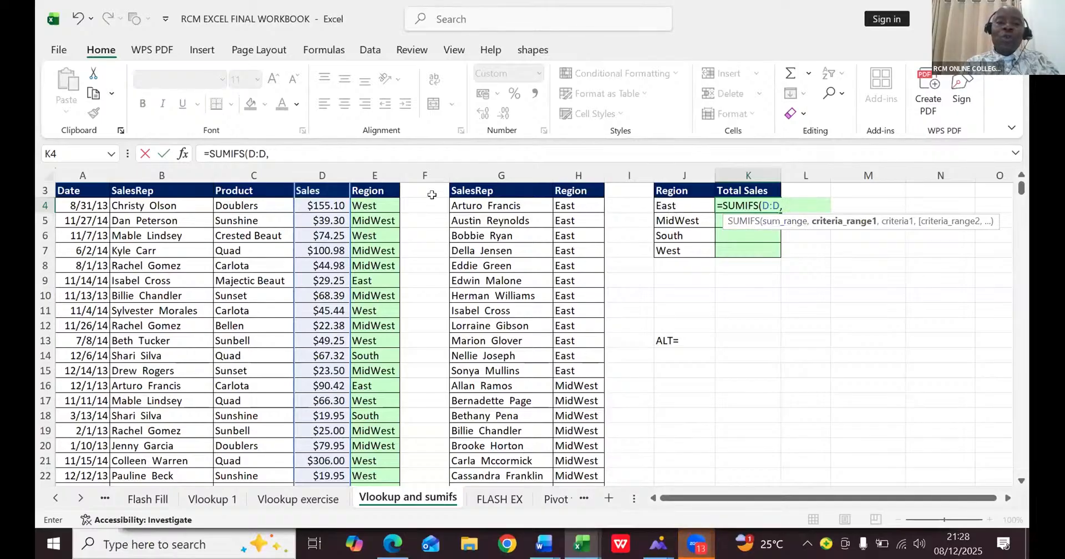
{"action": "left_click", "coordinate": [373, 175]}
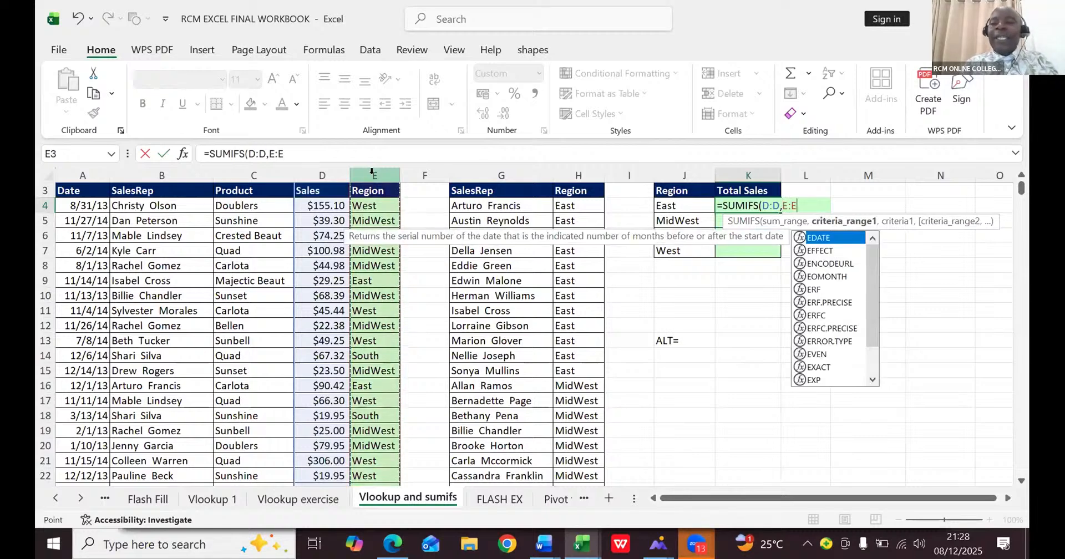
{"action": "type", "text": ","}
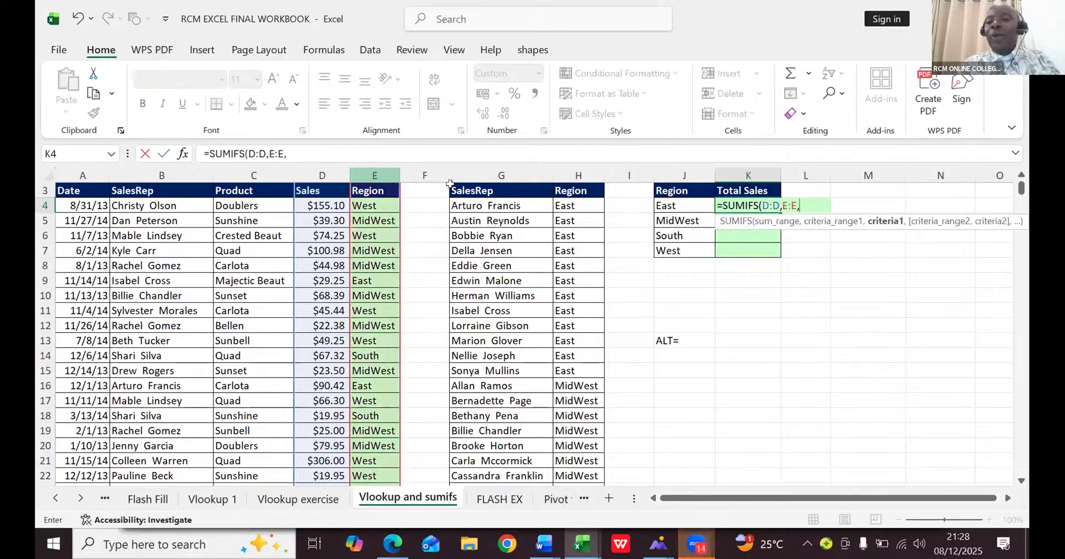
{"action": "left_click", "coordinate": [677, 201]}
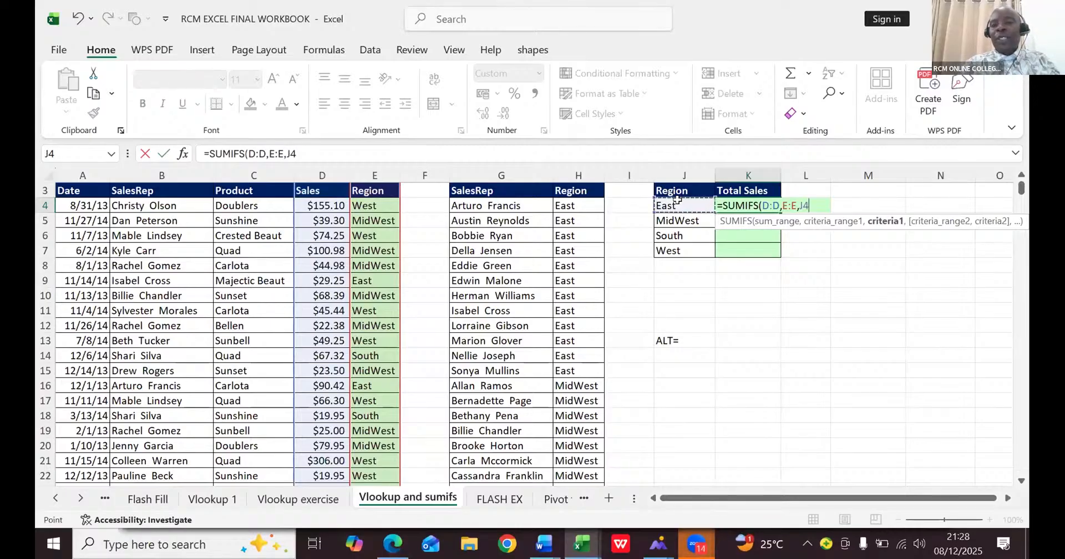
{"action": "type", "text": ")"}
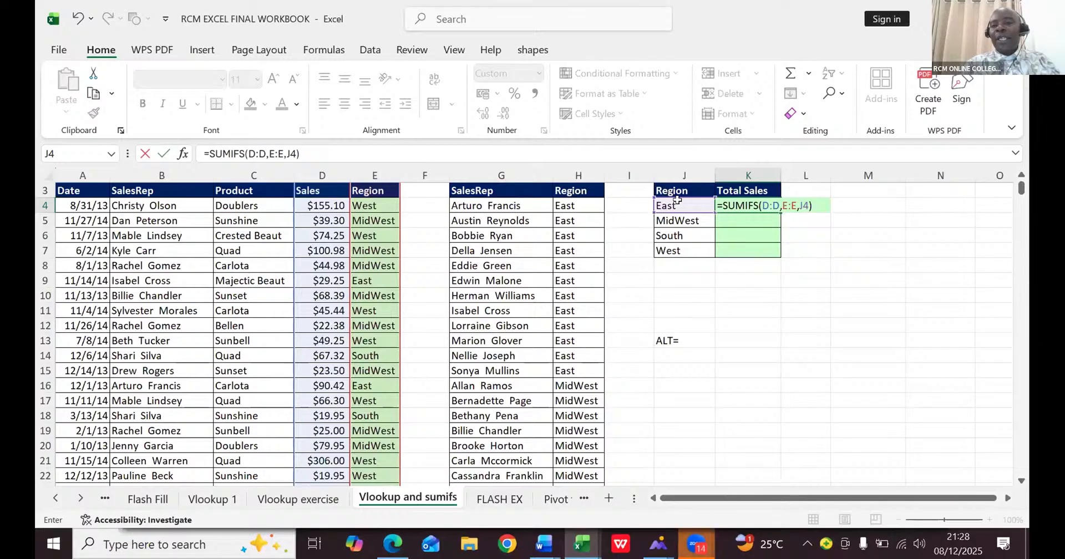
{"action": "key", "text": "Return"}
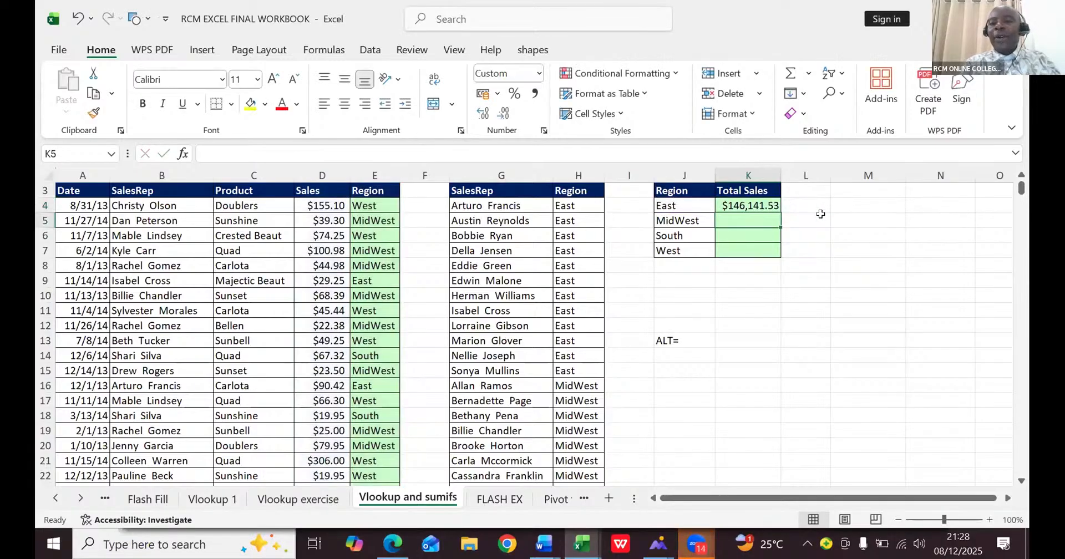
- Fill the K4 formula down through K7 and sum K4:K7 in K8 with AutoSum
{"action": "left_click", "coordinate": [762, 204]}
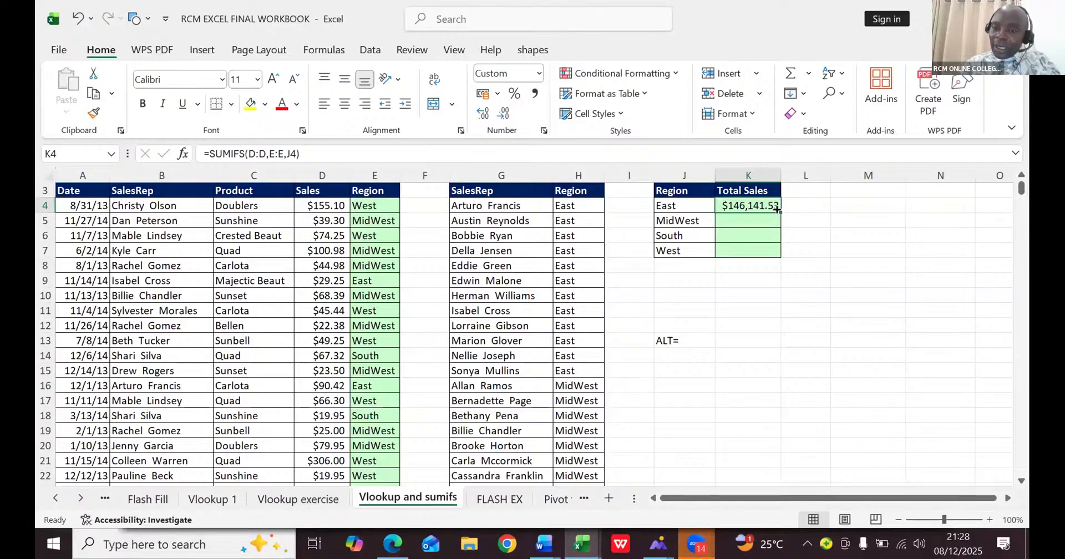
{"action": "double_click", "coordinate": [776, 209]}
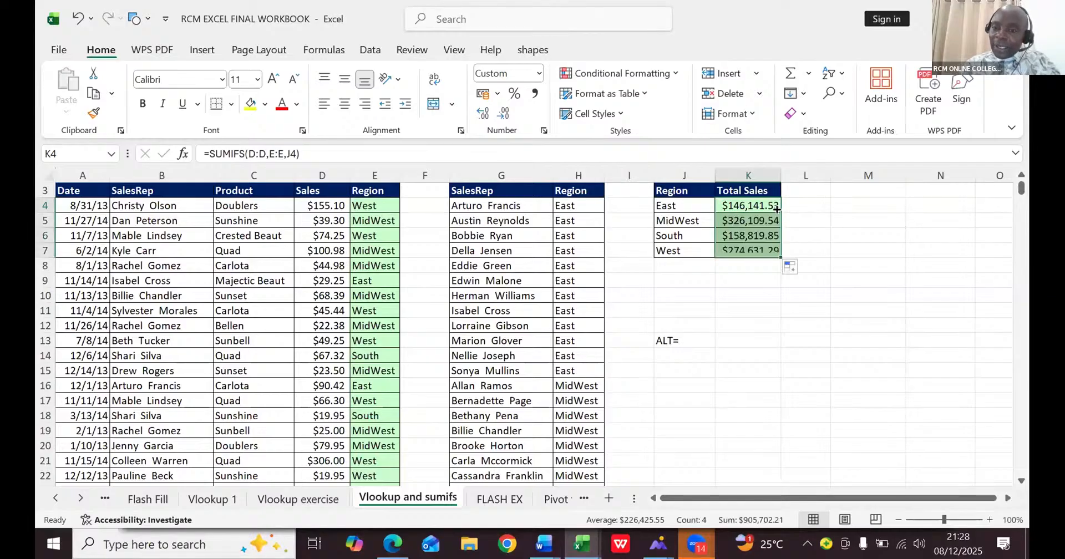
{"action": "left_click", "coordinate": [740, 266]}
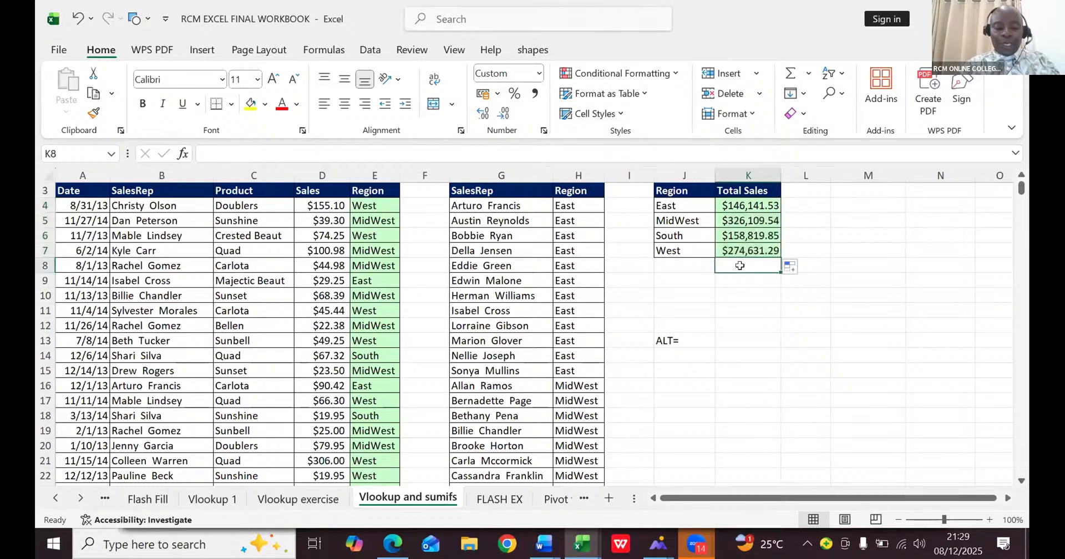
{"action": "key", "text": "alt+equal"}
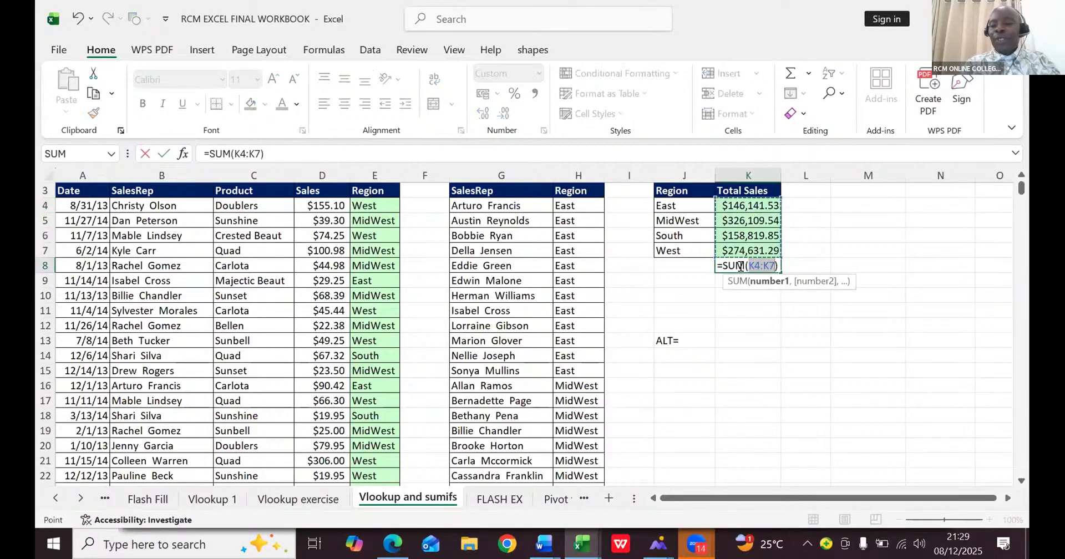
{"action": "key", "text": "Return"}
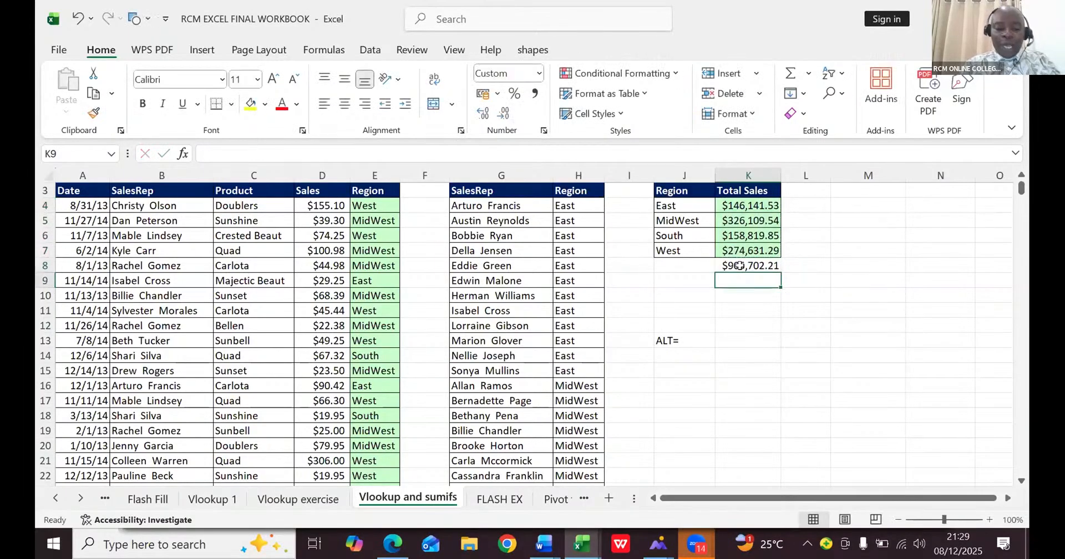
- Undo the AutoSum total in K8 and try starting a manual =SUM formula there, then erase it
{"action": "key", "text": "ctrl+z"}
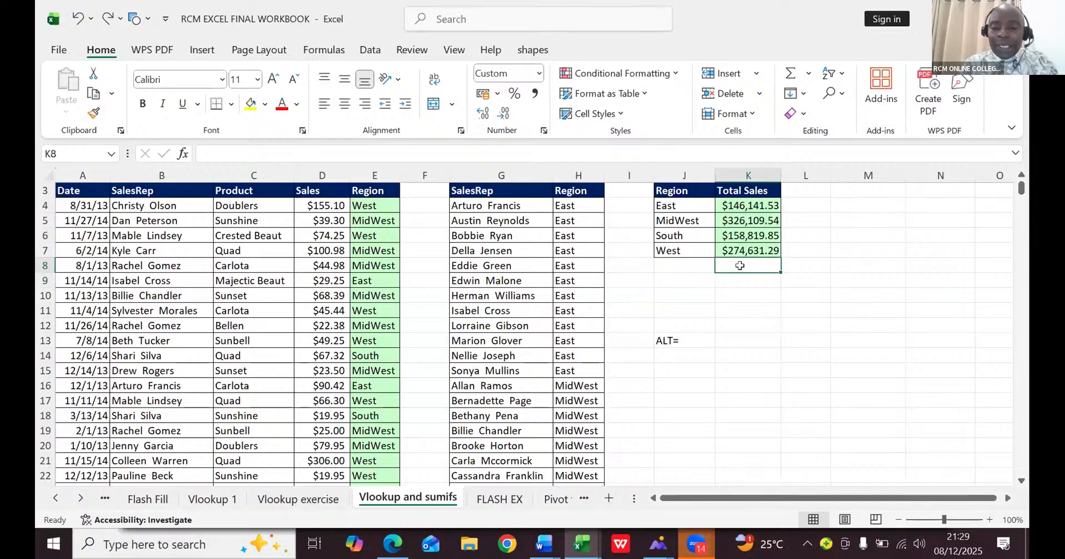
{"action": "type", "text": "=SUM"}
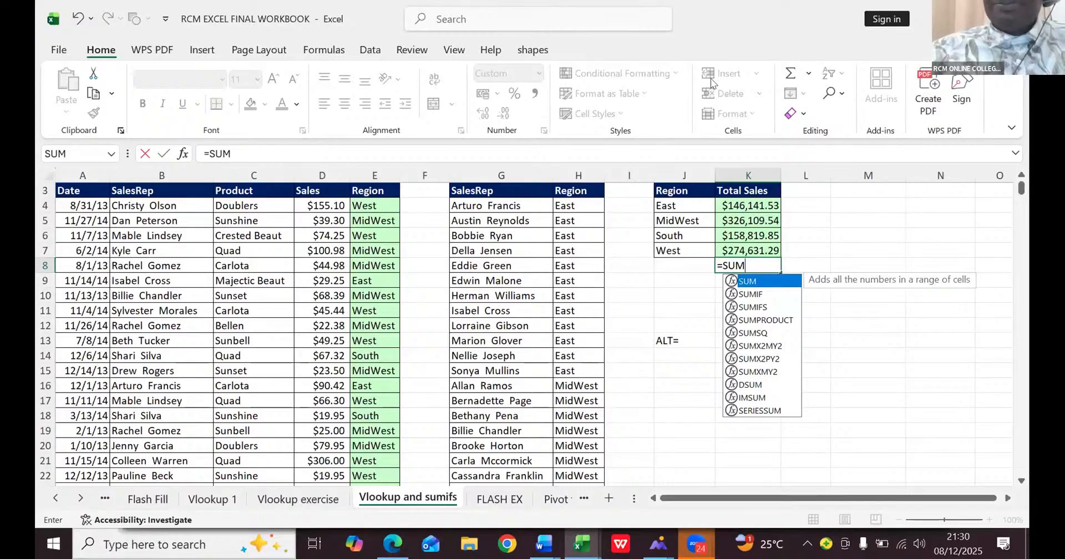
{"action": "key", "text": "BackSpace"}
{"action": "key", "text": "BackSpace"}
{"action": "key", "text": "BackSpace"}
{"action": "key", "text": "BackSpace"}
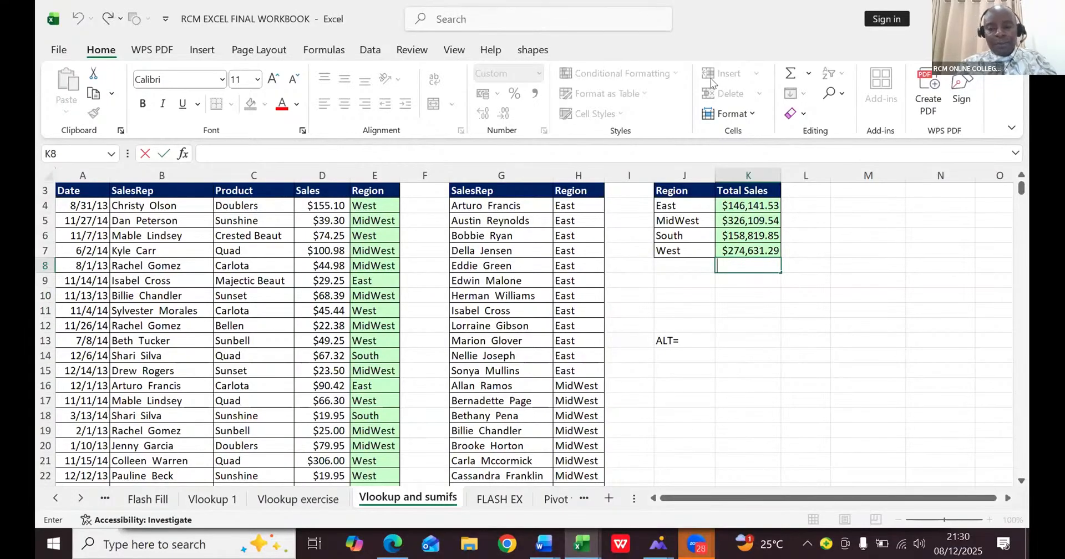
{"action": "left_click", "coordinate": [752, 290]}
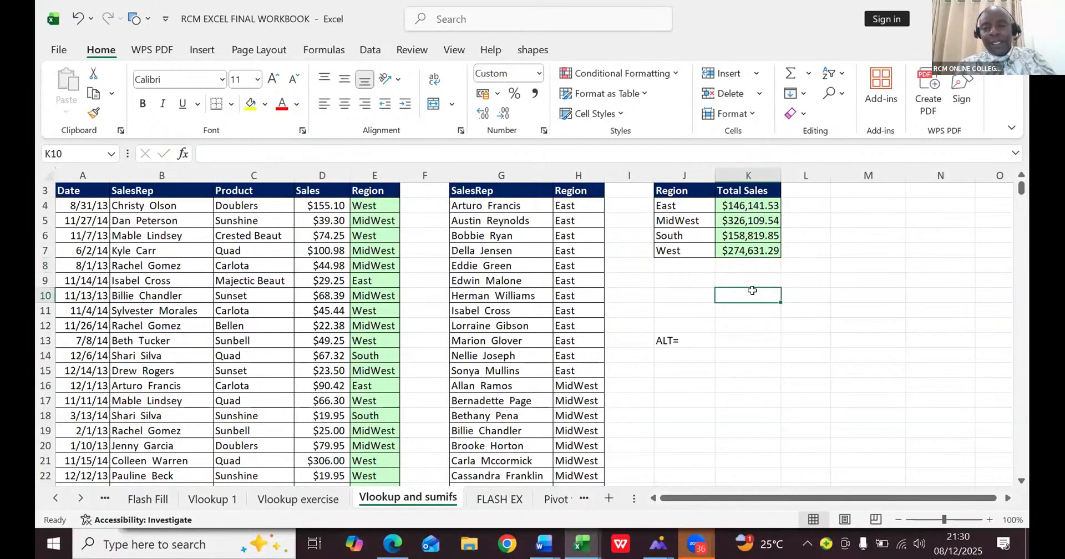
- Undo the recent edits back to the point before the ALT= note was entered in J13
{"action": "key", "text": "ctrl+z"}
{"action": "key", "text": "ctrl+z"}
{"action": "key", "text": "ctrl+z"}
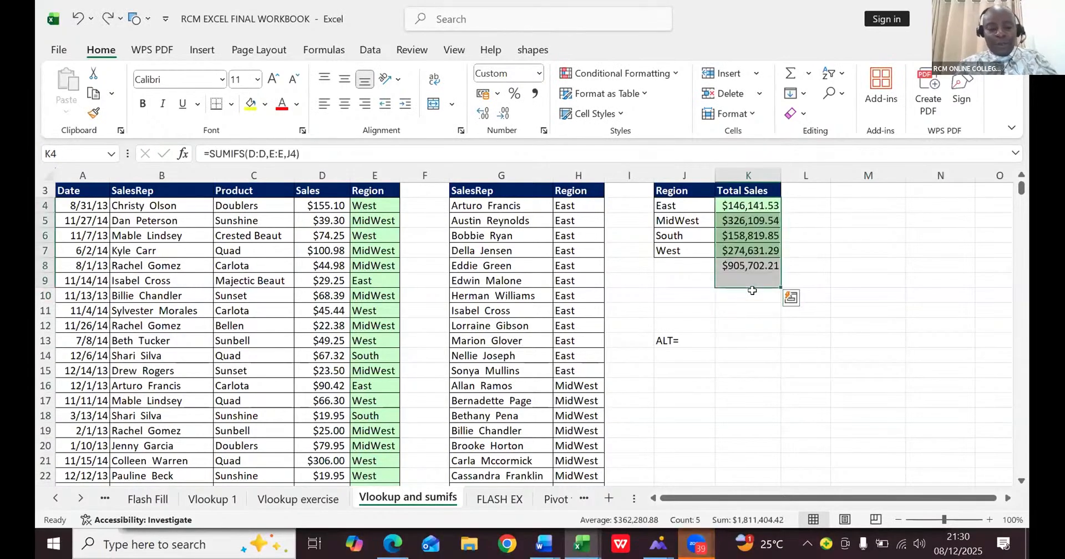
{"action": "key", "text": "ctrl+z"}
{"action": "key", "text": "ctrl+z"}
{"action": "key", "text": "ctrl+z"}
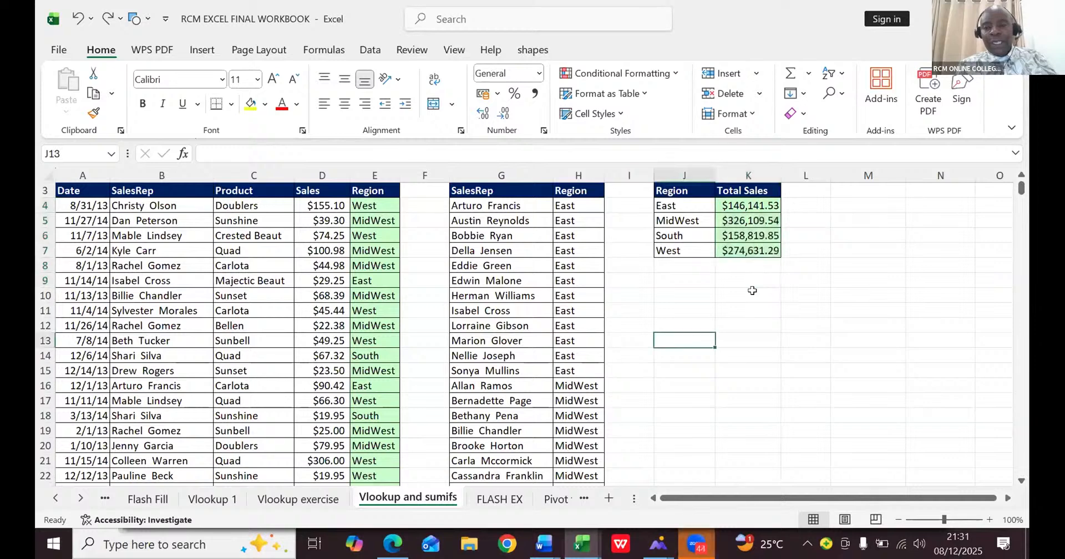
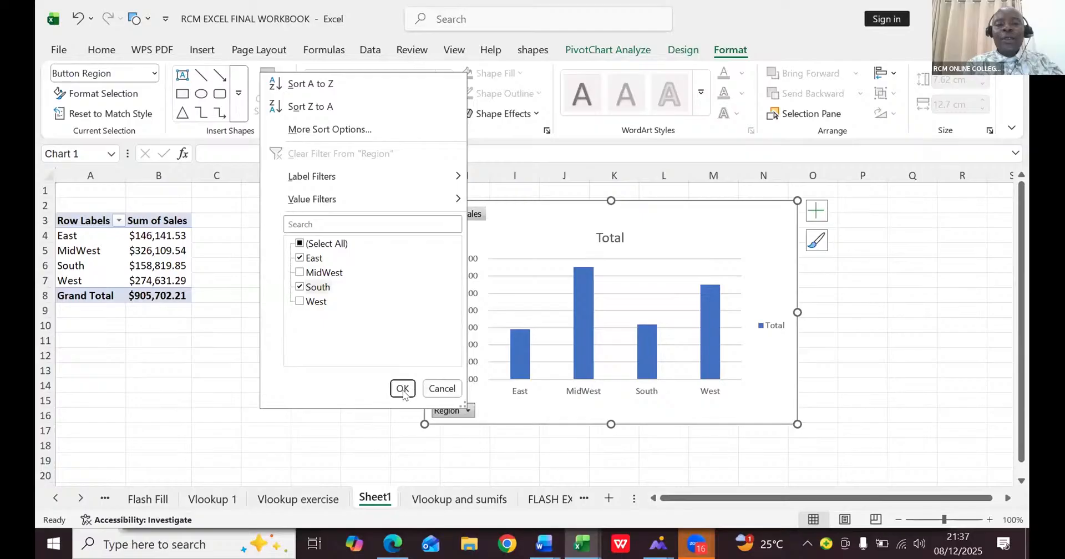
- Filter the PivotChart's Region field to show only East and South
{"action": "left_click", "coordinate": [401, 388]}
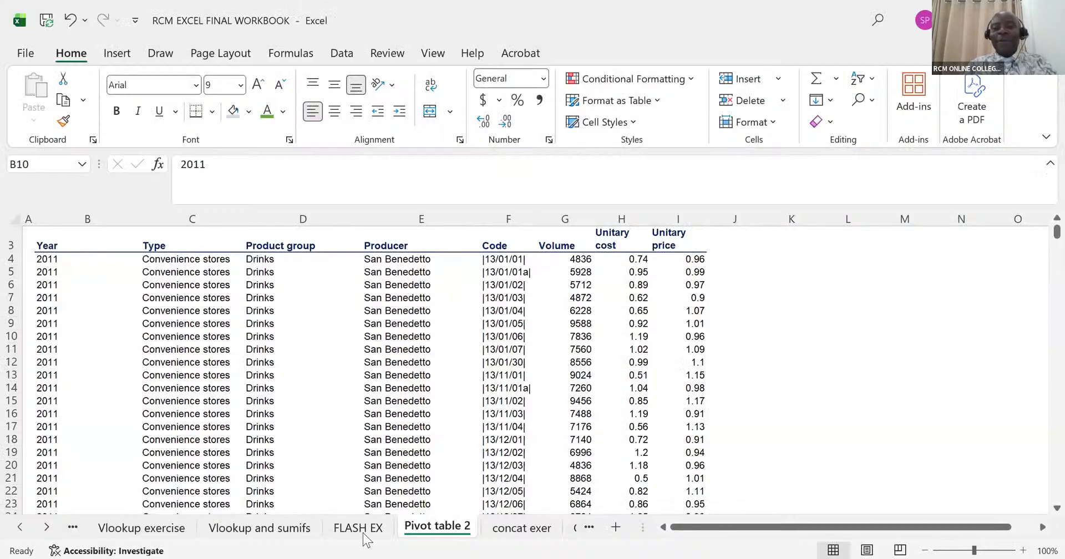
{"action": "scroll", "coordinate": [363, 540], "scroll_direction": "right", "scroll_amount": 3}
{"action": "scroll", "coordinate": [360, 493], "scroll_direction": "left", "scroll_amount": 3}
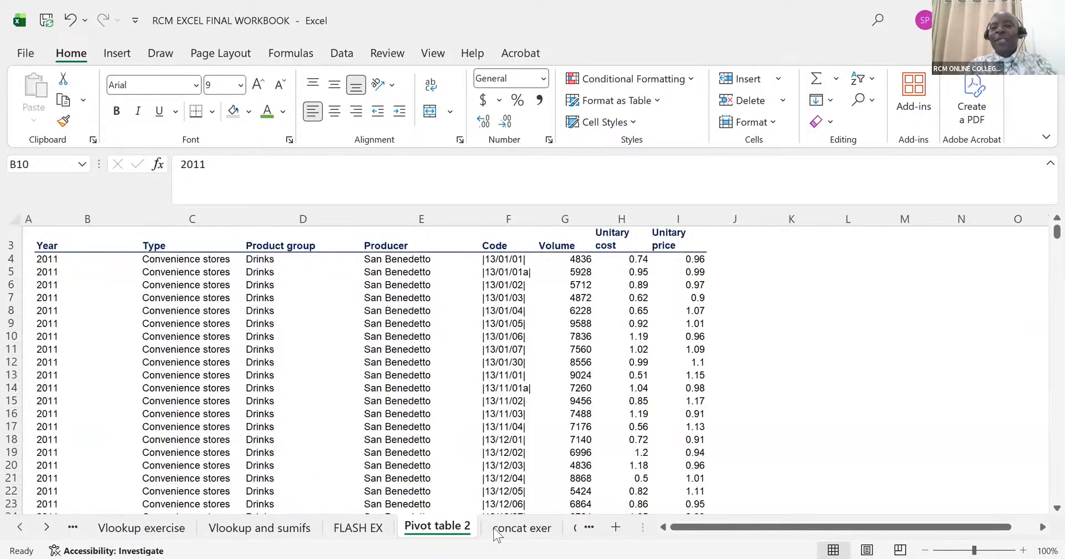
{"action": "scroll", "coordinate": [497, 532], "scroll_direction": "right", "scroll_amount": 10}
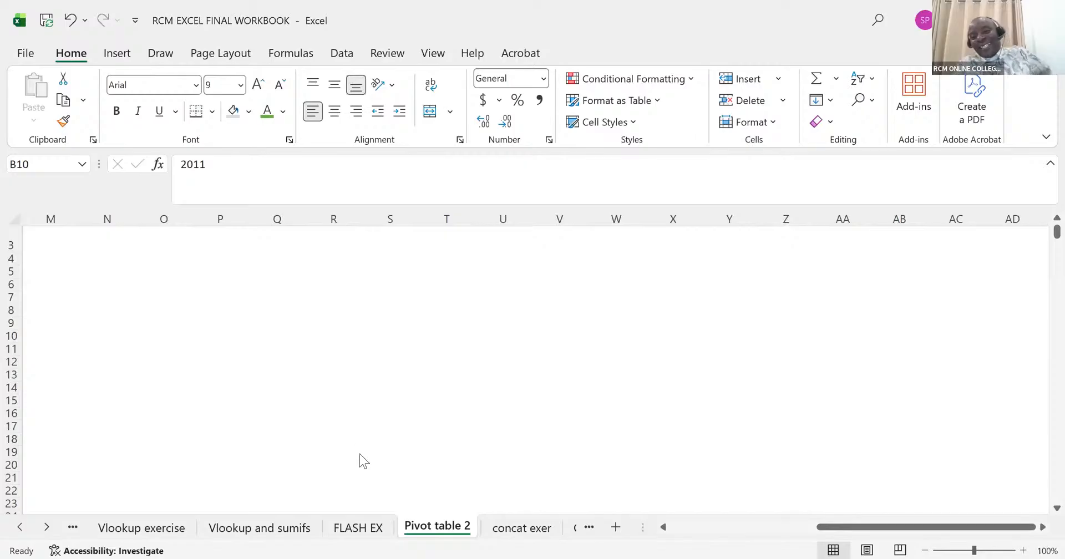
{"action": "scroll", "coordinate": [361, 461], "scroll_direction": "left", "scroll_amount": 10}
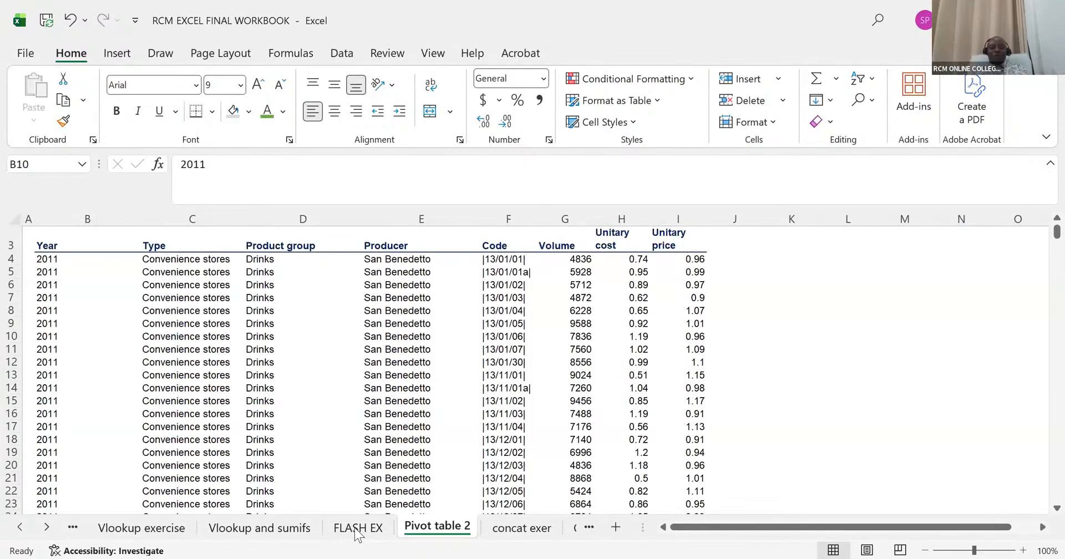
- Create a PivotTable on a new worksheet from the sales data A3:E10003 on the Vlookup and sumifs sheet
{"action": "left_click", "coordinate": [275, 530]}
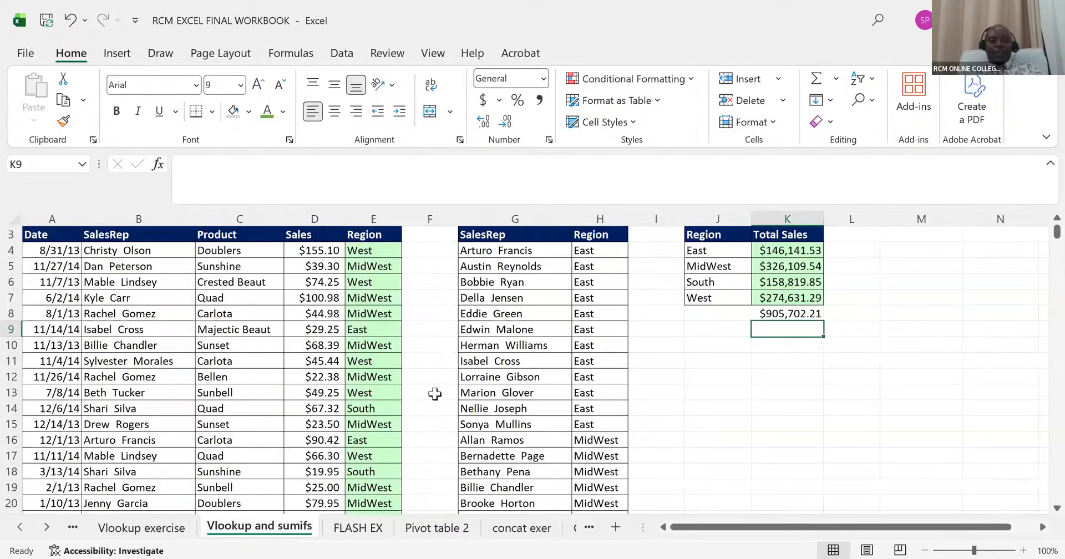
{"action": "left_click", "coordinate": [189, 358]}
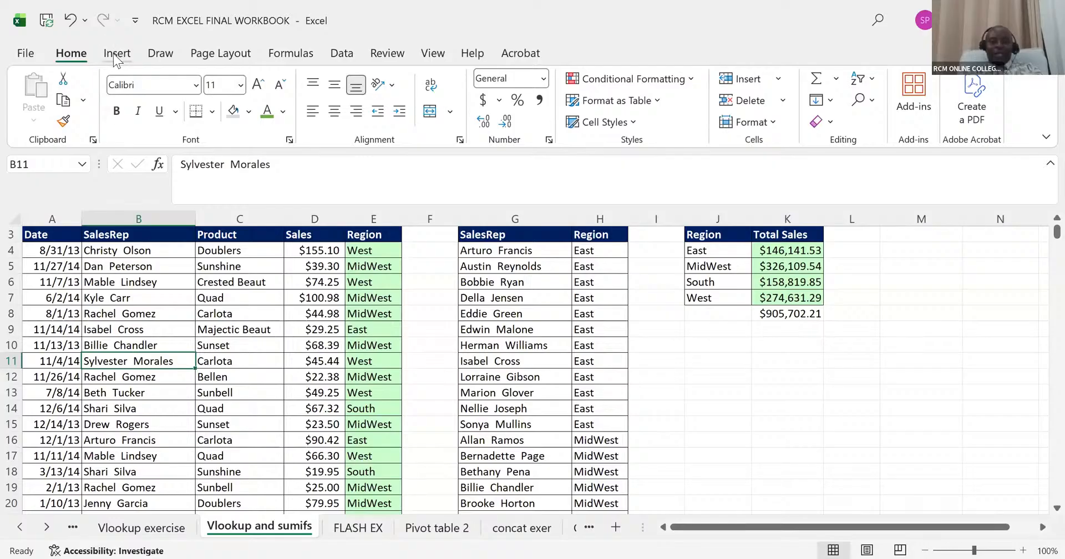
{"action": "left_click", "coordinate": [117, 53]}
{"action": "left_click", "coordinate": [36, 98]}
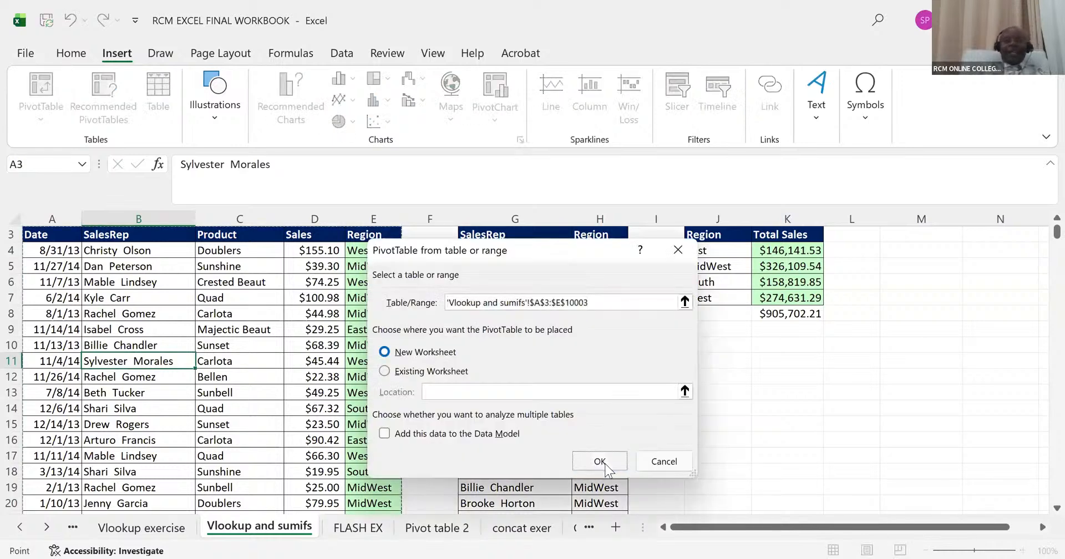
{"action": "left_click", "coordinate": [602, 462]}
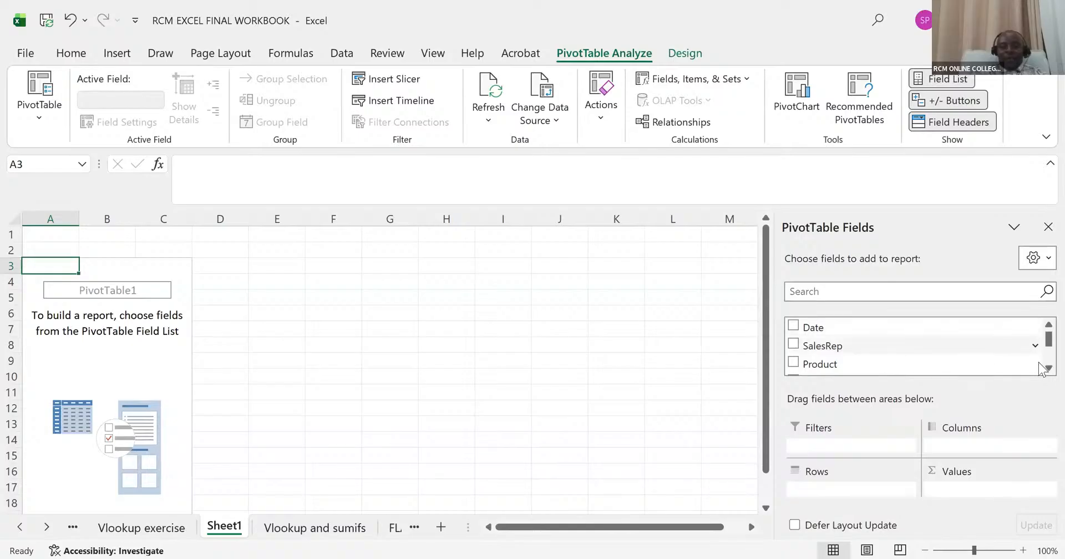
- Place Sales in the PivotTable's Values area and Region in its Rows area
{"action": "scroll", "coordinate": [1040, 371], "scroll_direction": "down", "scroll_amount": 1}
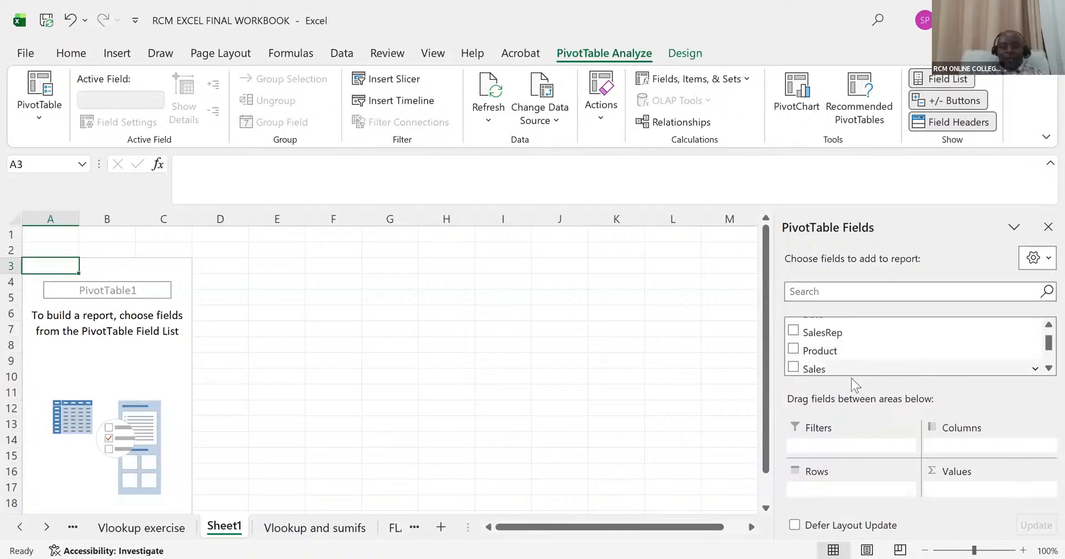
{"action": "left_click_drag", "start_coordinate": [826, 369], "coordinate": [957, 484]}
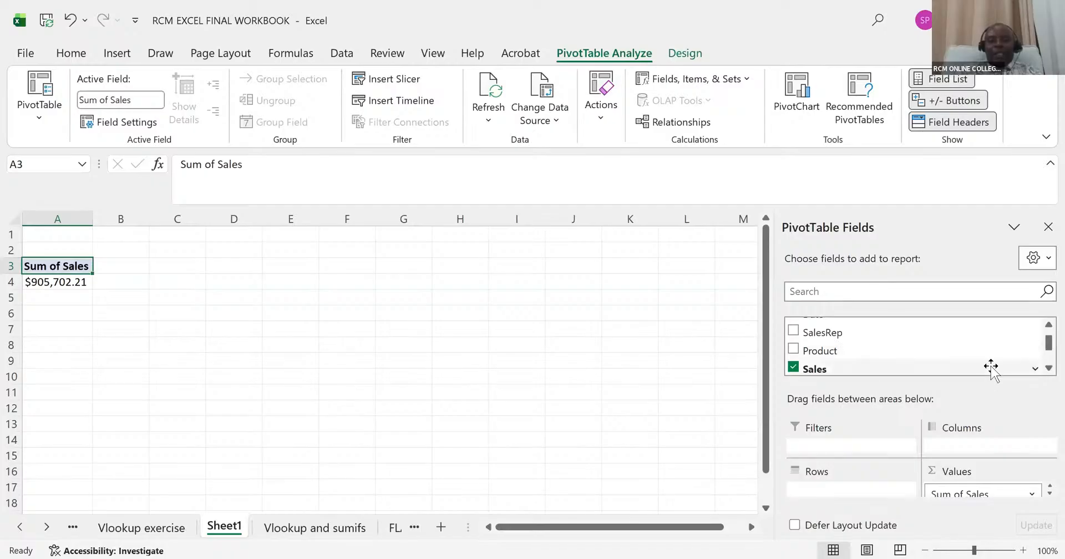
{"action": "left_click", "coordinate": [1048, 368]}
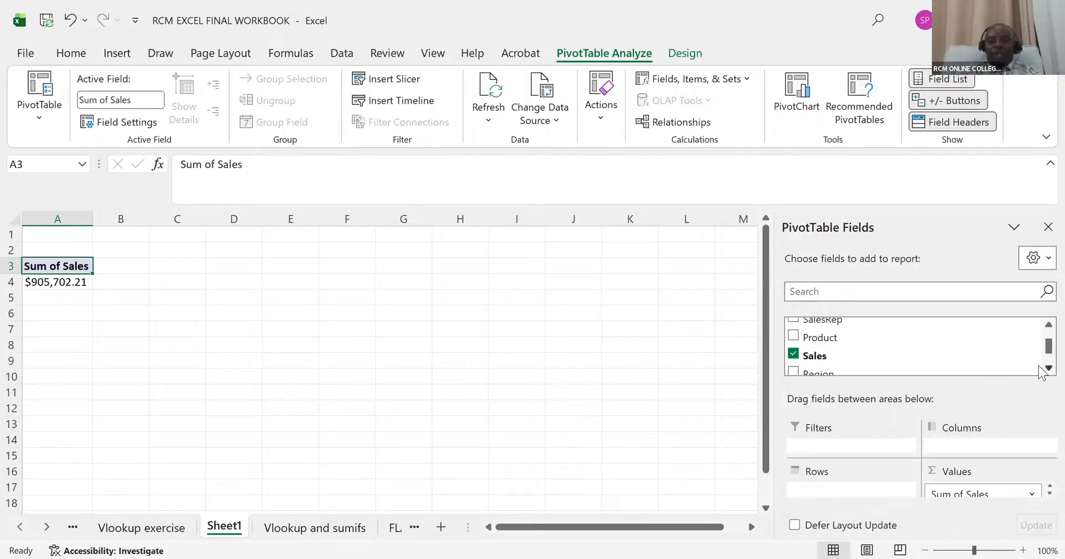
{"action": "scroll", "coordinate": [1040, 368], "scroll_direction": "down", "scroll_amount": 1}
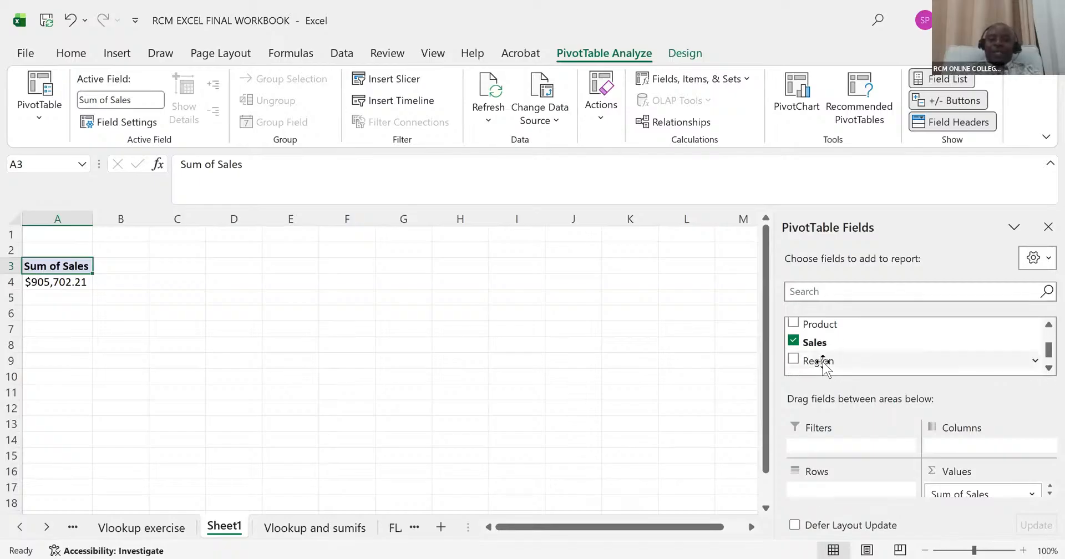
{"action": "left_click_drag", "start_coordinate": [823, 361], "coordinate": [810, 488]}
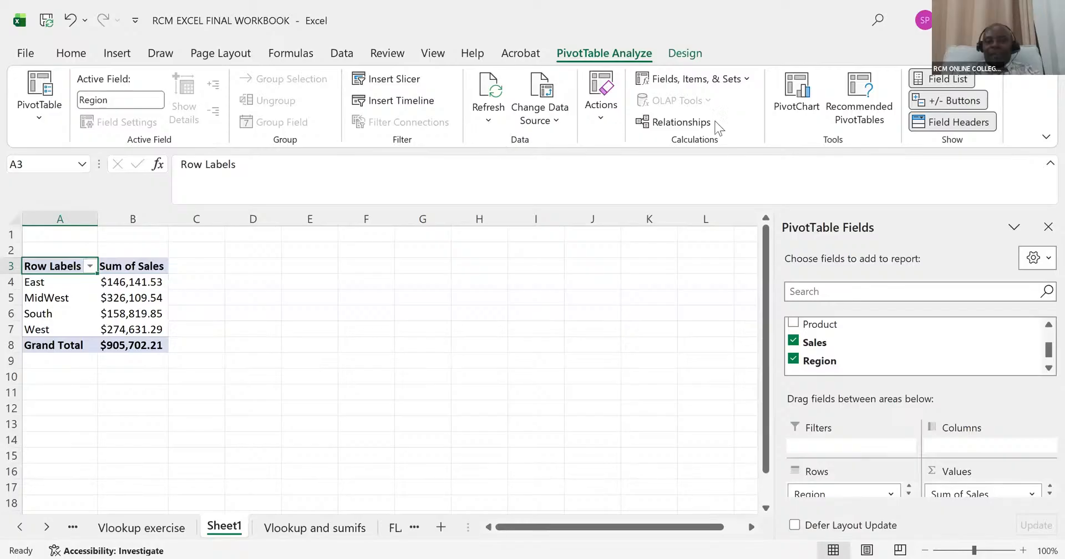
- Insert a Clustered Column PivotChart and resize it to about 2.83" high by 4.12" wide, clear of the PivotTable
{"action": "left_click", "coordinate": [799, 105]}
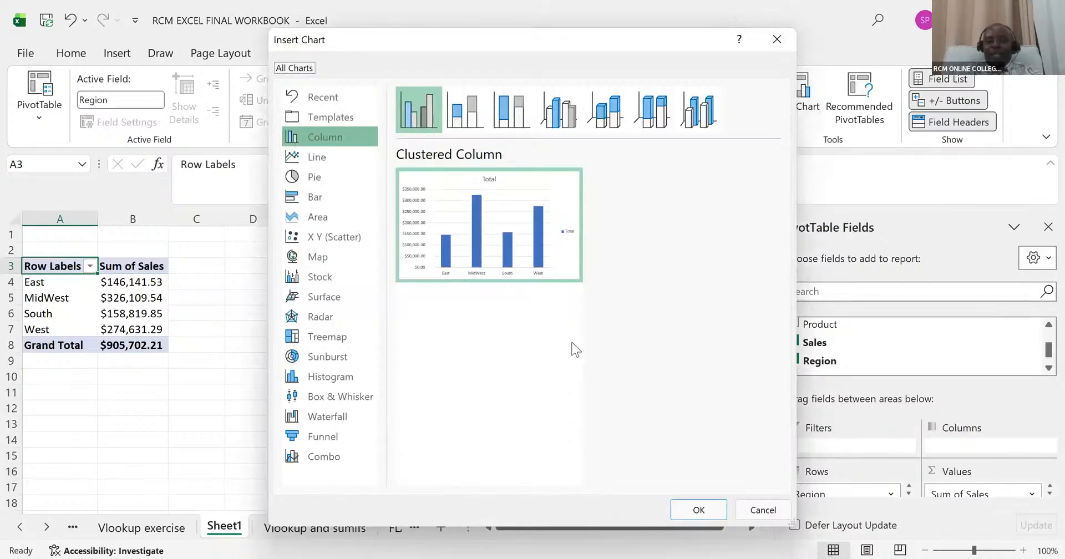
{"action": "left_click", "coordinate": [694, 513]}
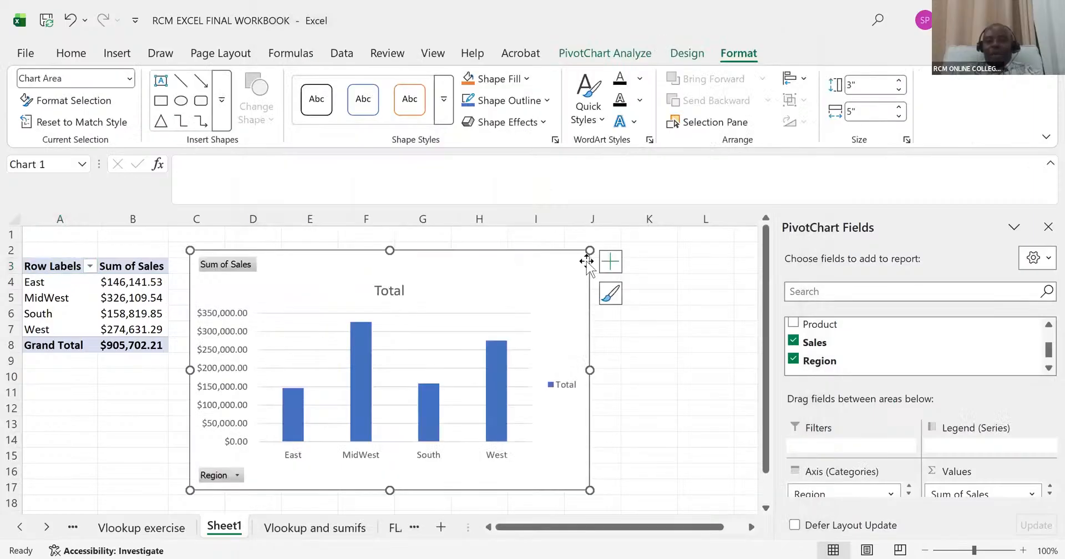
{"action": "left_click_drag", "start_coordinate": [590, 250], "coordinate": [711, 239]}
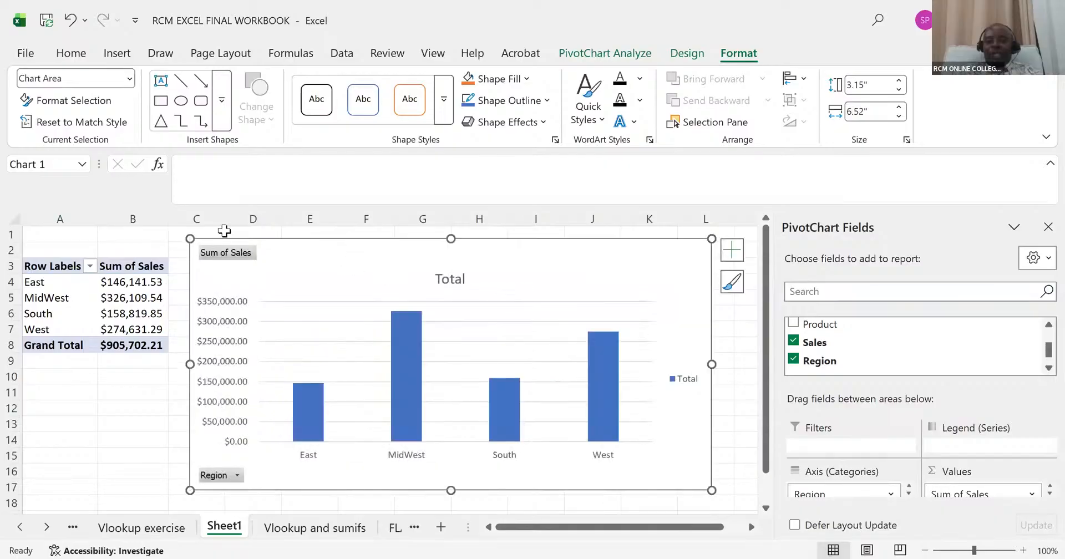
{"action": "left_click_drag", "start_coordinate": [225, 246], "coordinate": [381, 264]}
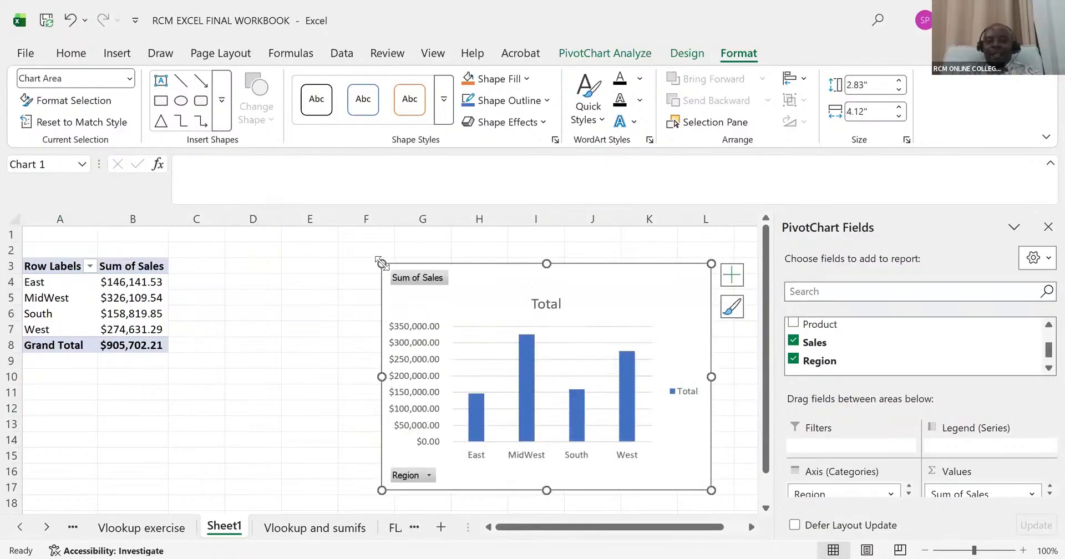
- Filter the PivotChart's Region field to show only East
{"action": "left_click", "coordinate": [428, 475]}
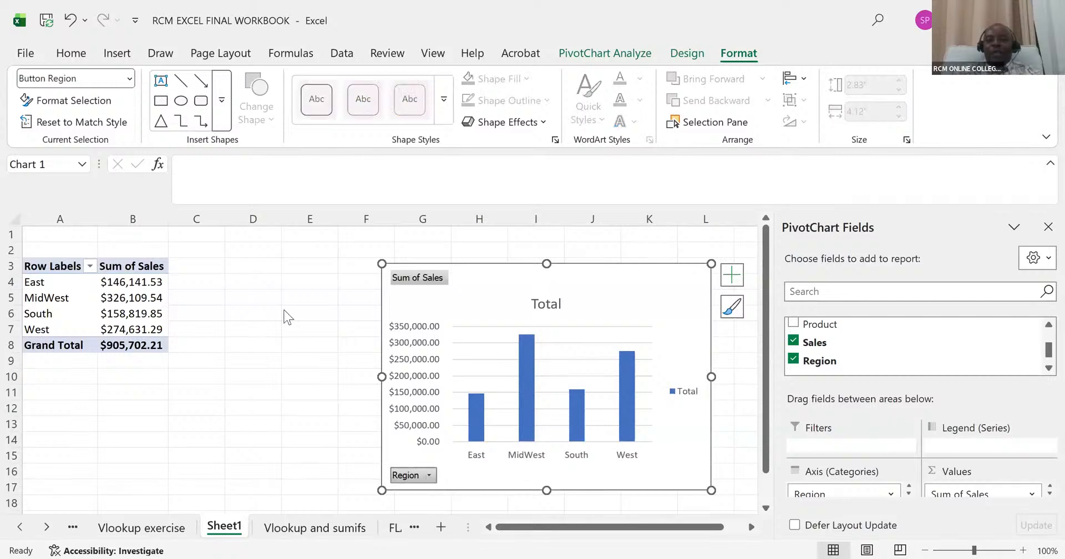
{"action": "left_click", "coordinate": [244, 224]}
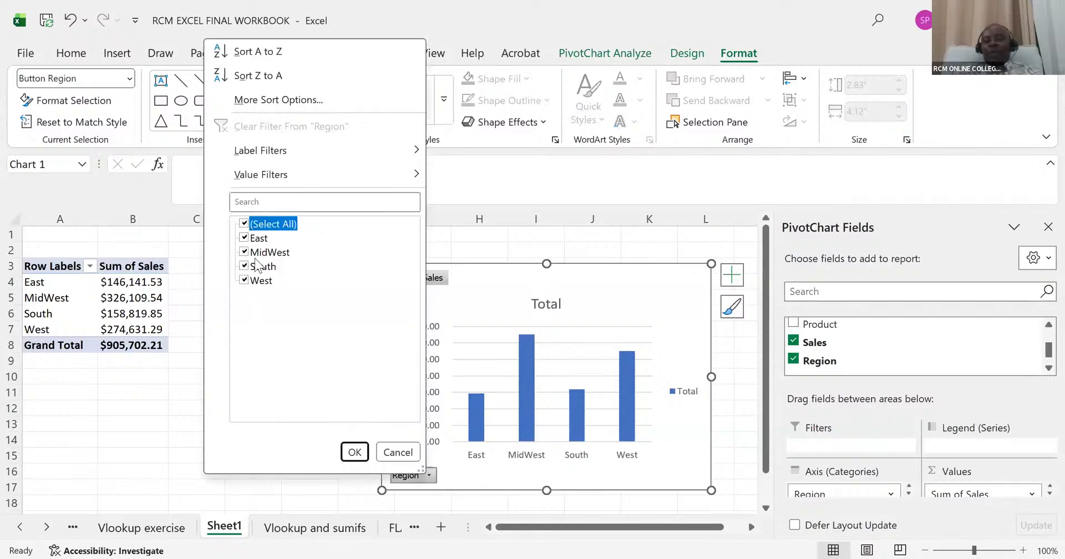
{"action": "left_click", "coordinate": [243, 238]}
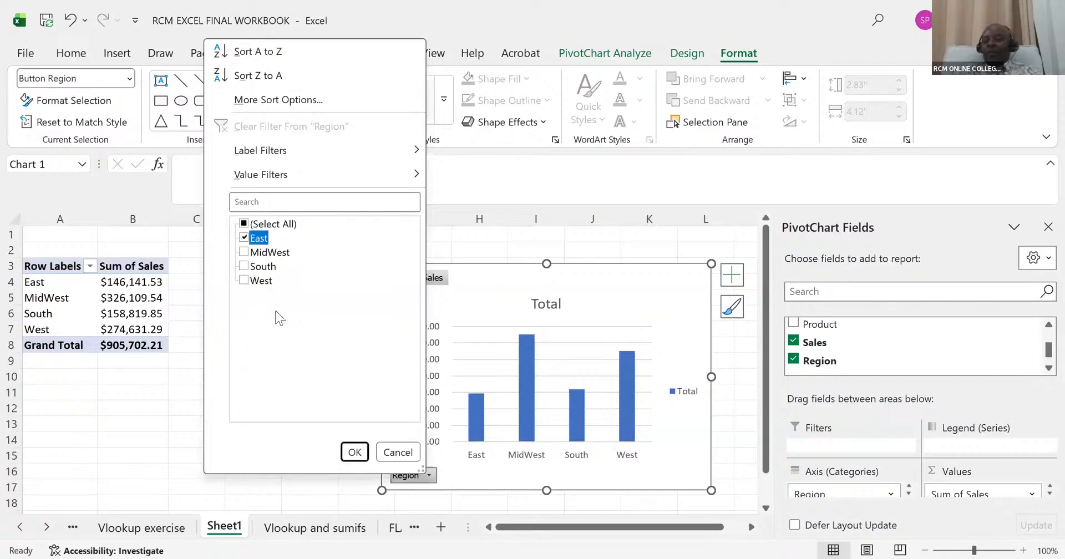
{"action": "left_click", "coordinate": [353, 453]}
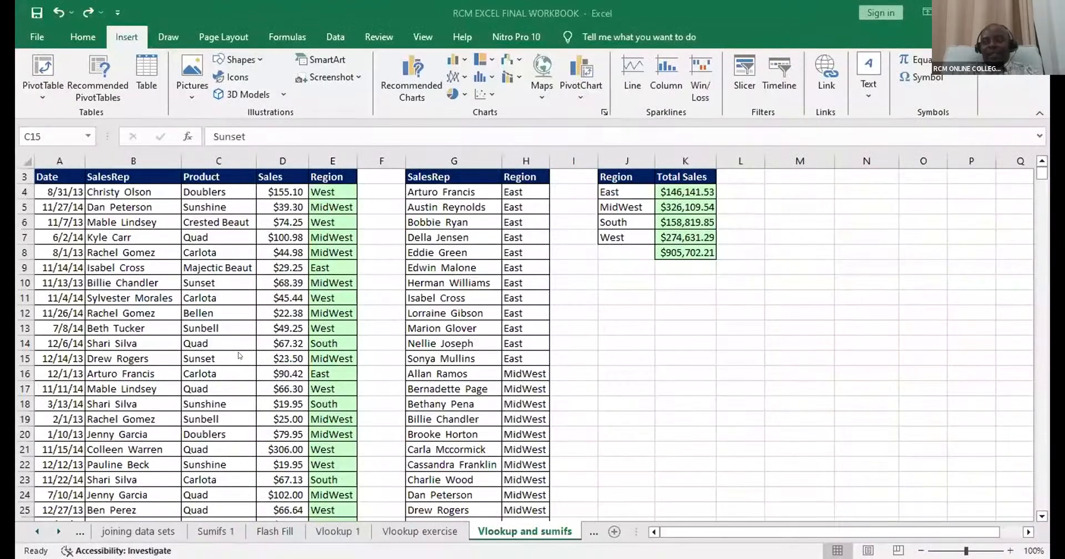
- Create a PivotTable on a new worksheet from the range A3:E10003 of Vlookup and sumifs
{"action": "left_click", "coordinate": [240, 355]}
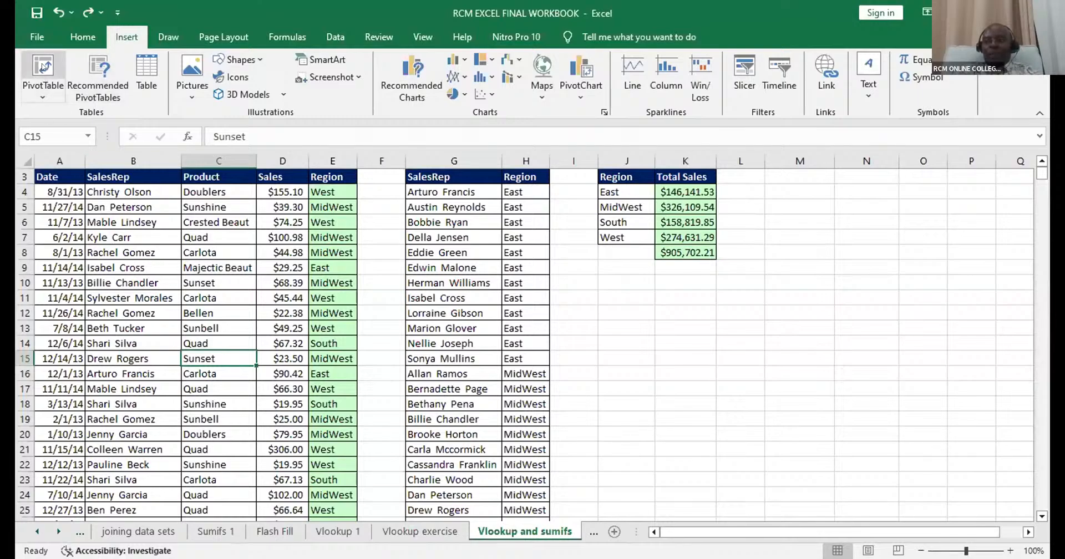
{"action": "left_click", "coordinate": [43, 66]}
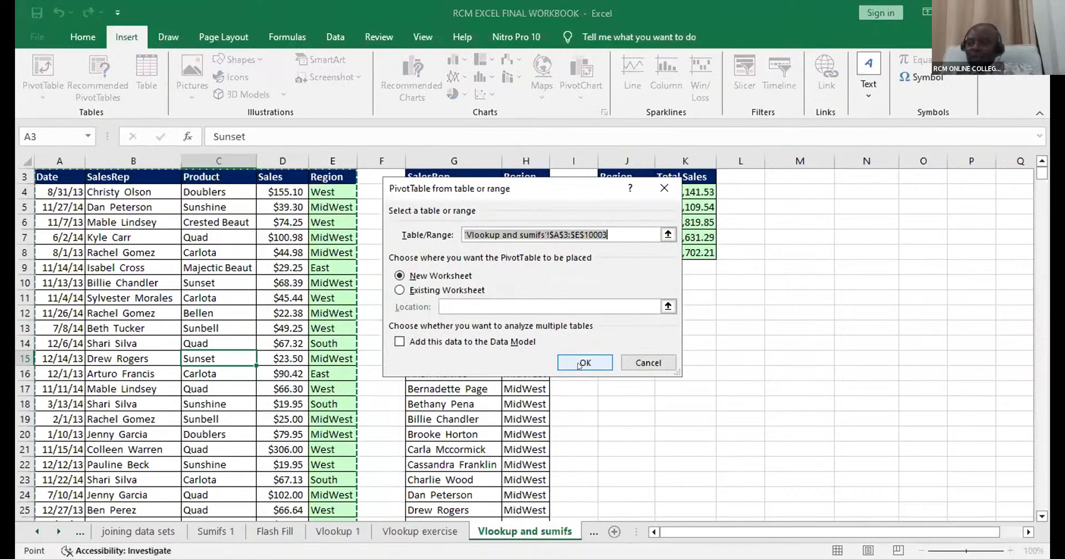
{"action": "left_click", "coordinate": [579, 364]}
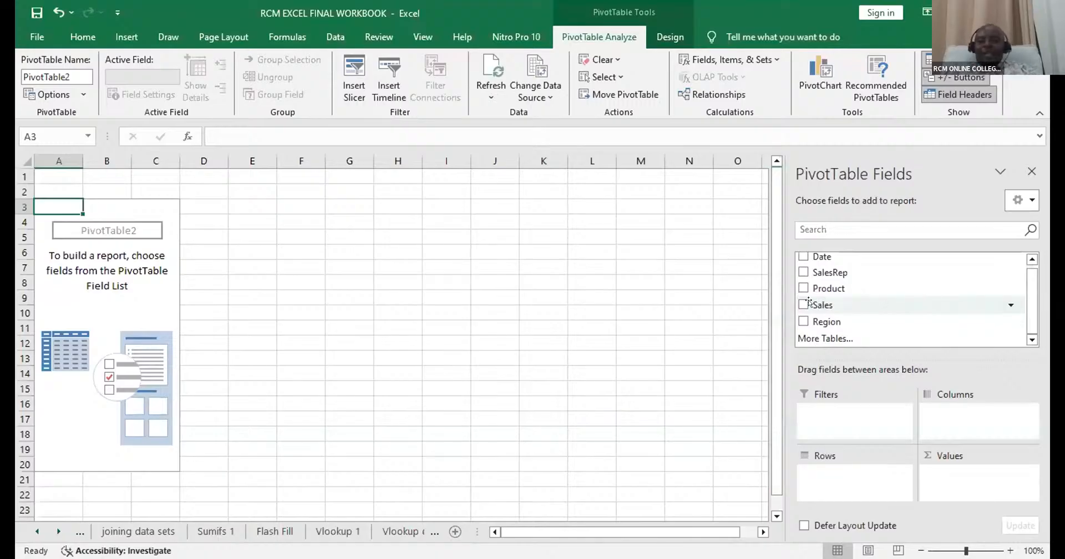
- Summarise Sales by Region in the new PivotTable, undoing the duplicate Sales value field
{"action": "left_click", "coordinate": [809, 303]}
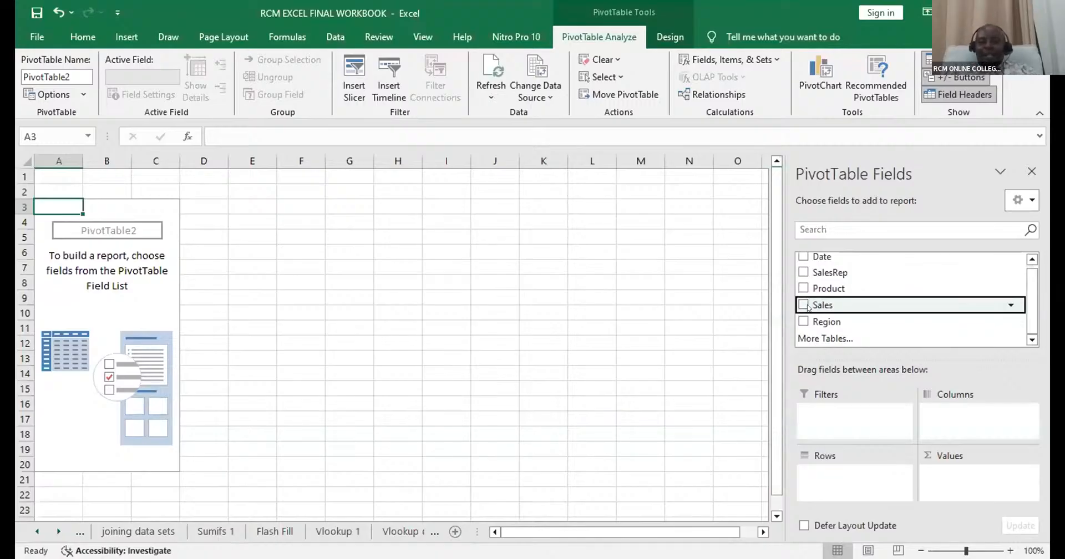
{"action": "left_click", "coordinate": [804, 305]}
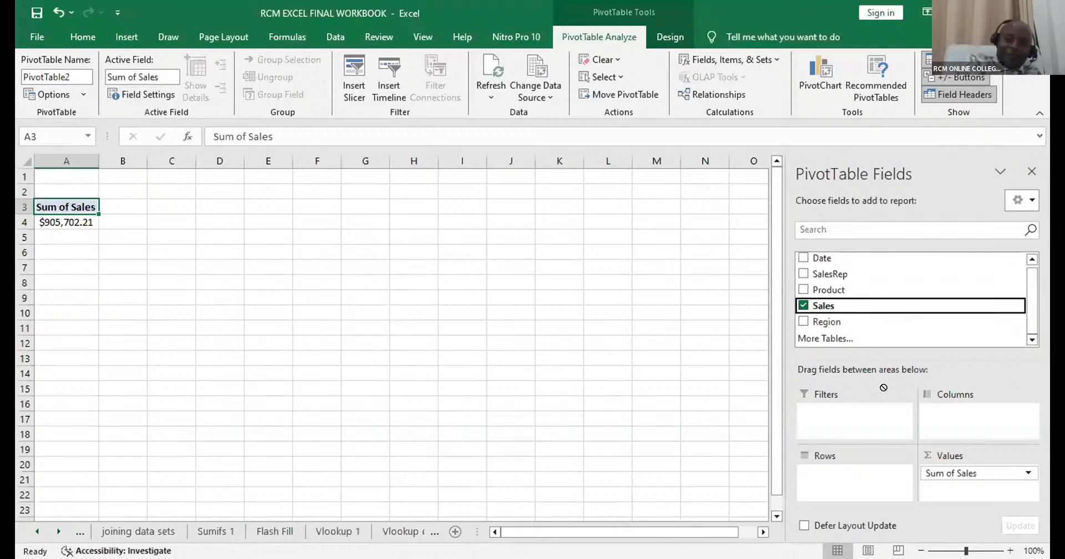
{"action": "left_click_drag", "start_coordinate": [883, 387], "coordinate": [944, 481]}
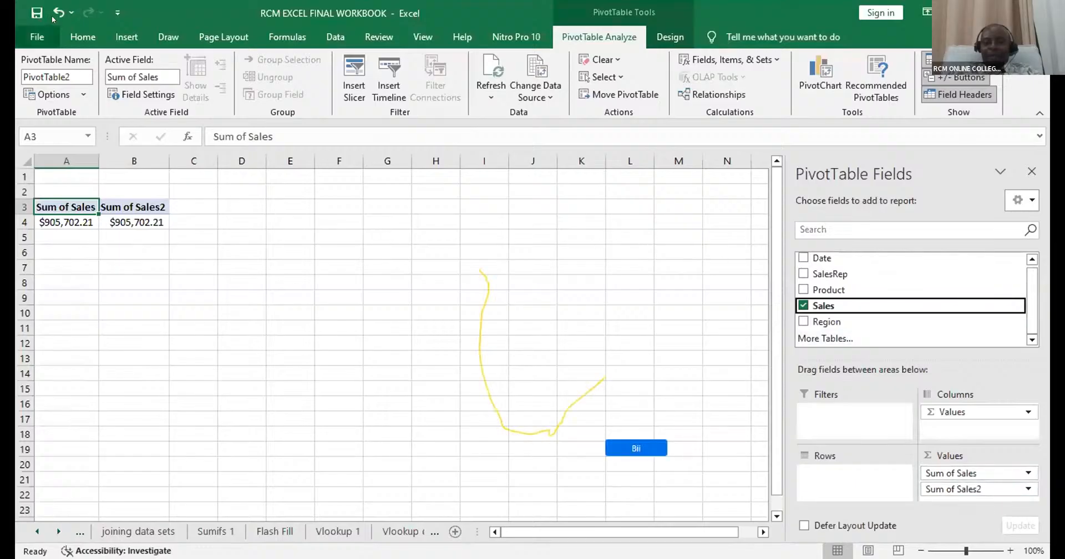
{"action": "key", "text": "ctrl+z"}
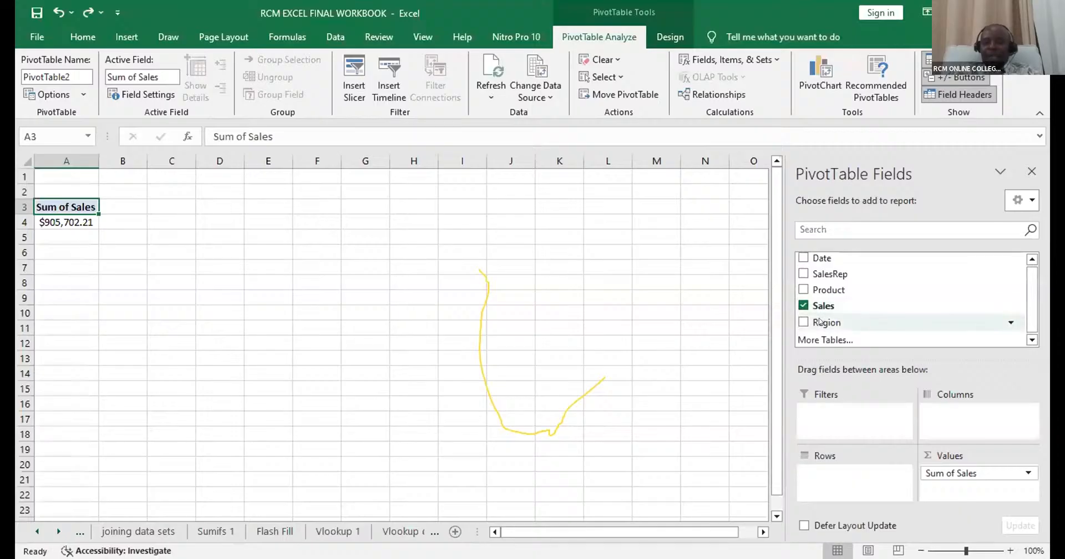
{"action": "mouse_move", "coordinate": [819, 322]}
{"action": "left_mouse_down"}
{"action": "mouse_move", "coordinate": [814, 345]}
{"action": "mouse_move", "coordinate": [816, 333]}
{"action": "left_mouse_up"}
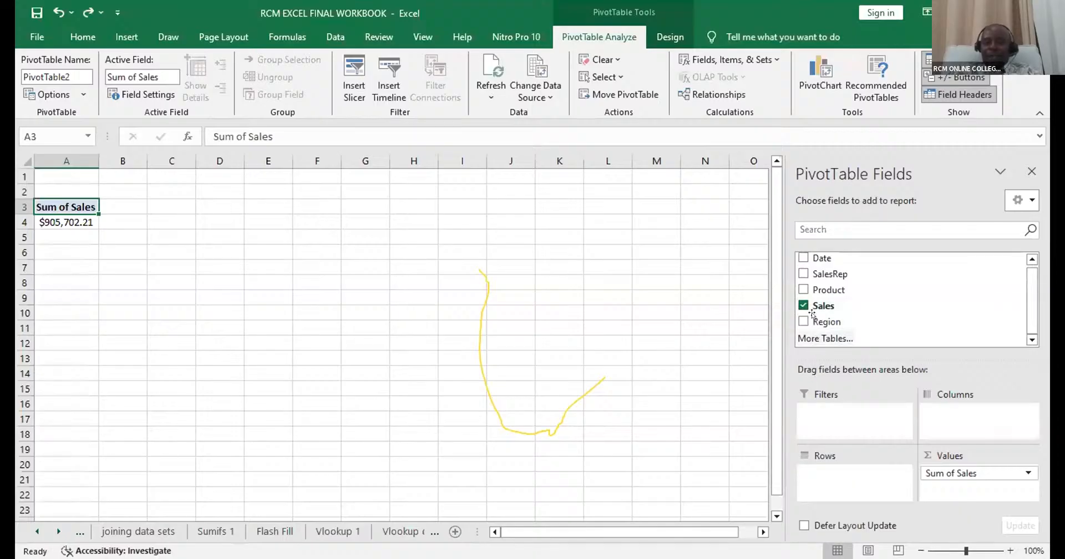
{"action": "left_click", "coordinate": [804, 321]}
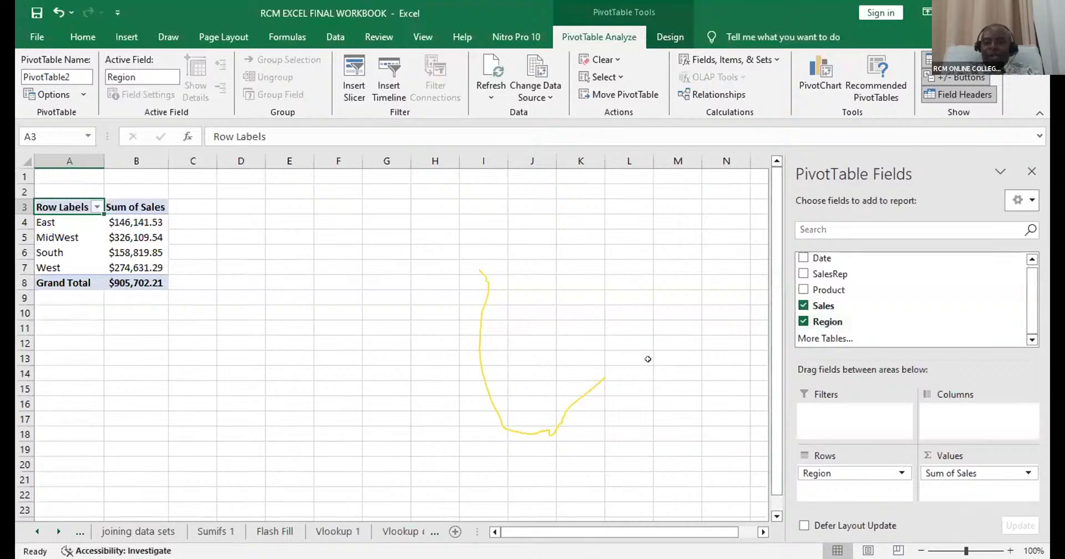
- Insert a Clustered Column PivotChart of the sales by region
{"action": "scroll", "coordinate": [637, 368], "scroll_direction": "down", "scroll_amount": 2}
{"action": "scroll", "coordinate": [560, 355], "scroll_direction": "up", "scroll_amount": 2}
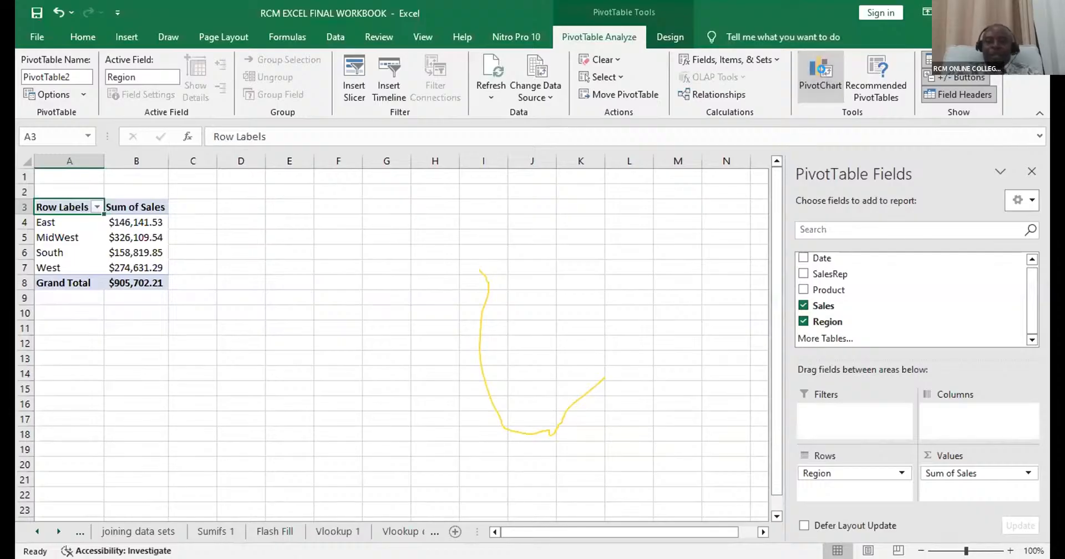
{"action": "left_click", "coordinate": [815, 78]}
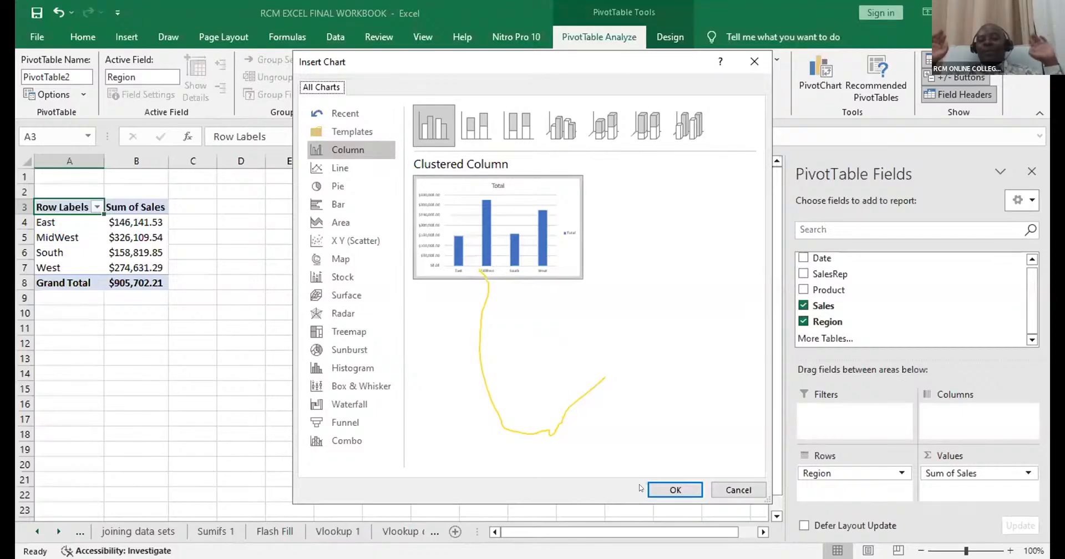
{"action": "left_click", "coordinate": [652, 488]}
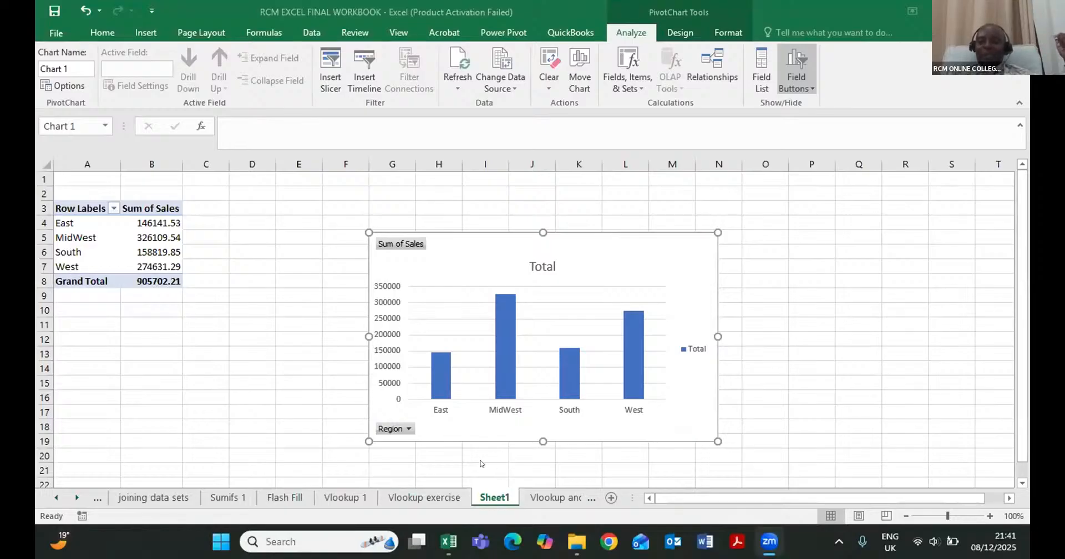
{"action": "left_click", "coordinate": [671, 278]}
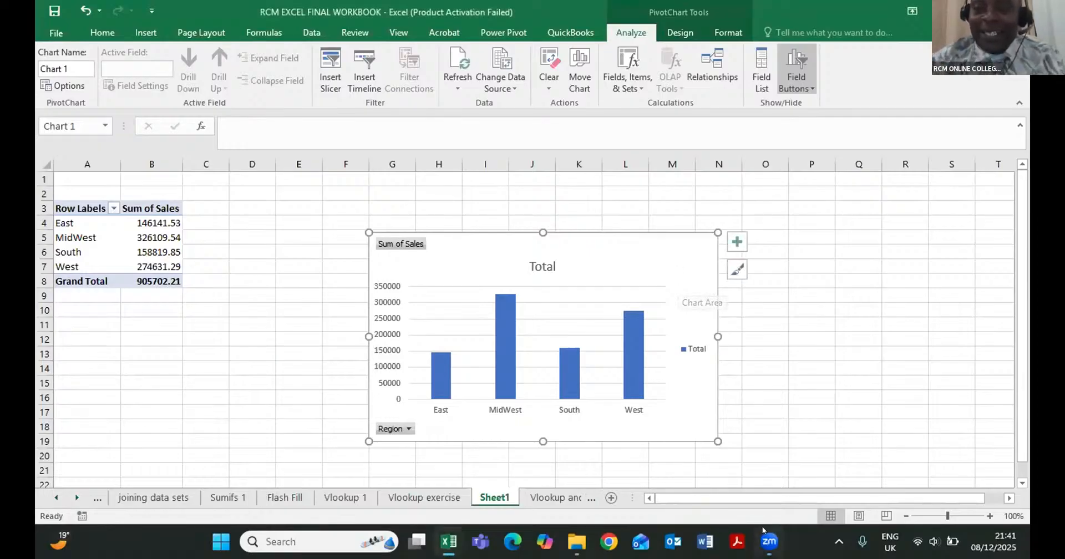
{"action": "mouse_move", "coordinate": [762, 527]}
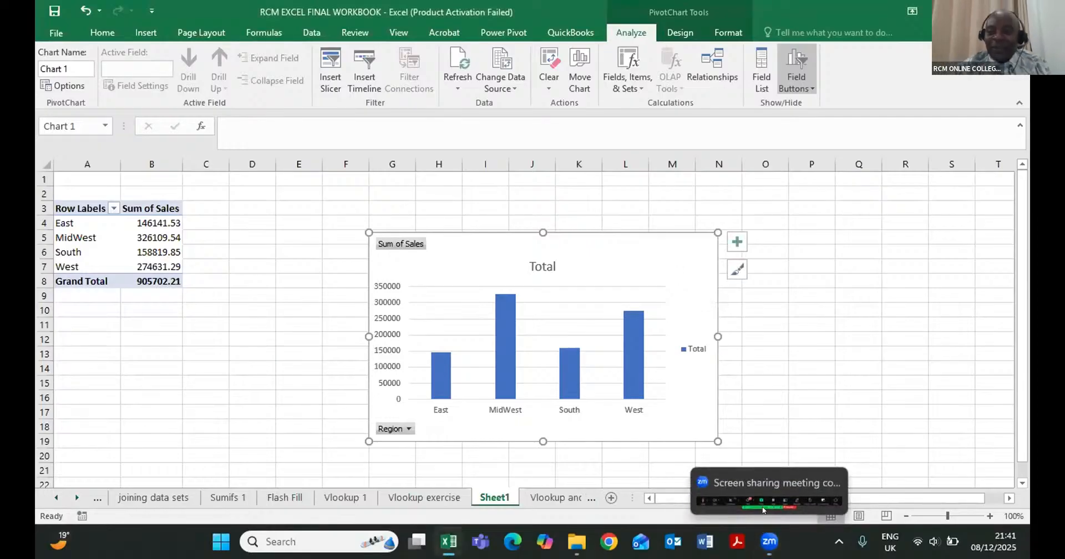
- Filter the PivotChart's Region field to show only MidWest
{"action": "left_click", "coordinate": [750, 380]}
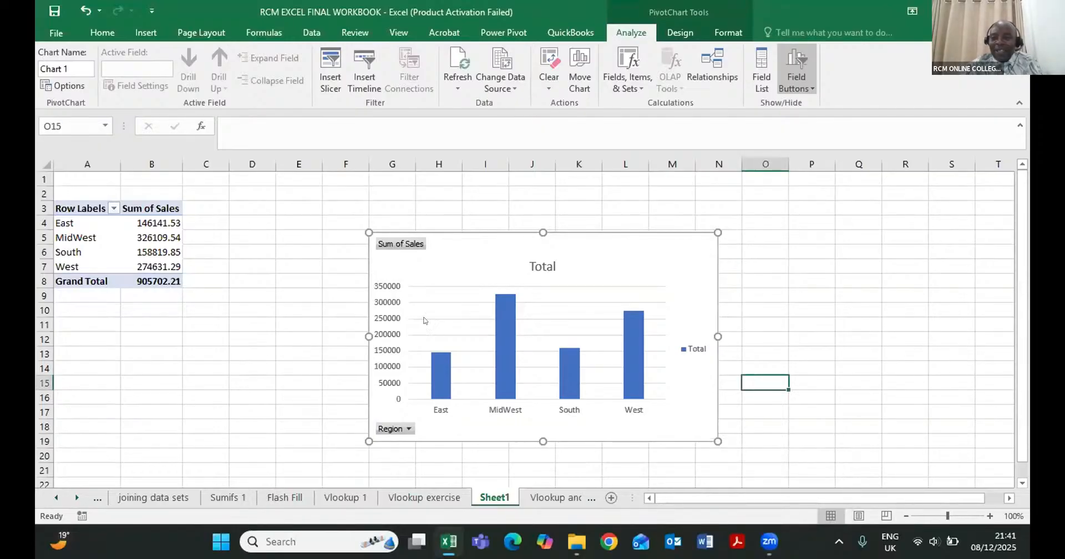
{"action": "left_click", "coordinate": [409, 428]}
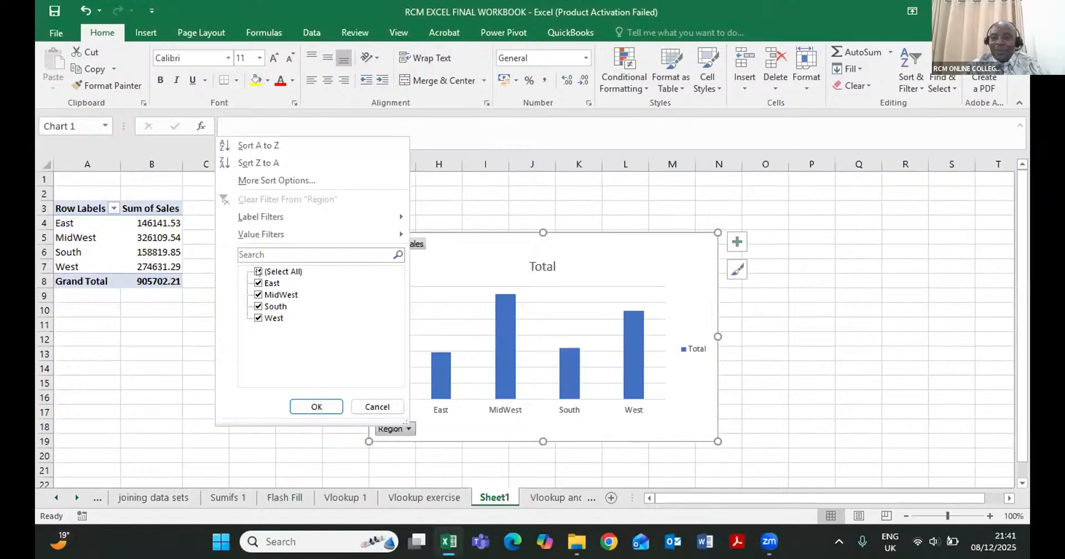
{"action": "left_click", "coordinate": [259, 272]}
{"action": "left_click", "coordinate": [259, 295]}
{"action": "left_click", "coordinate": [332, 412]}
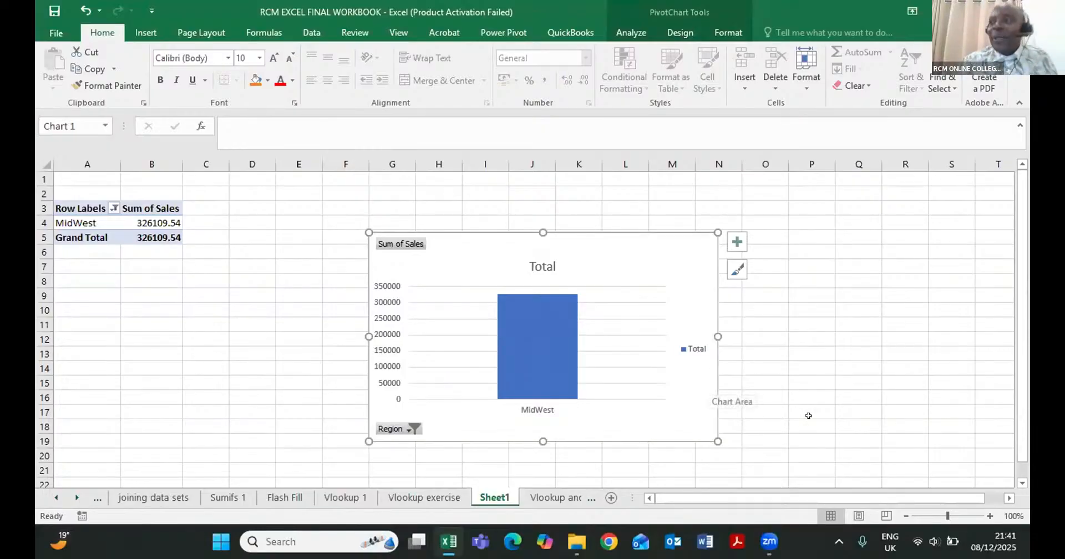
{"action": "left_click", "coordinate": [763, 541]}
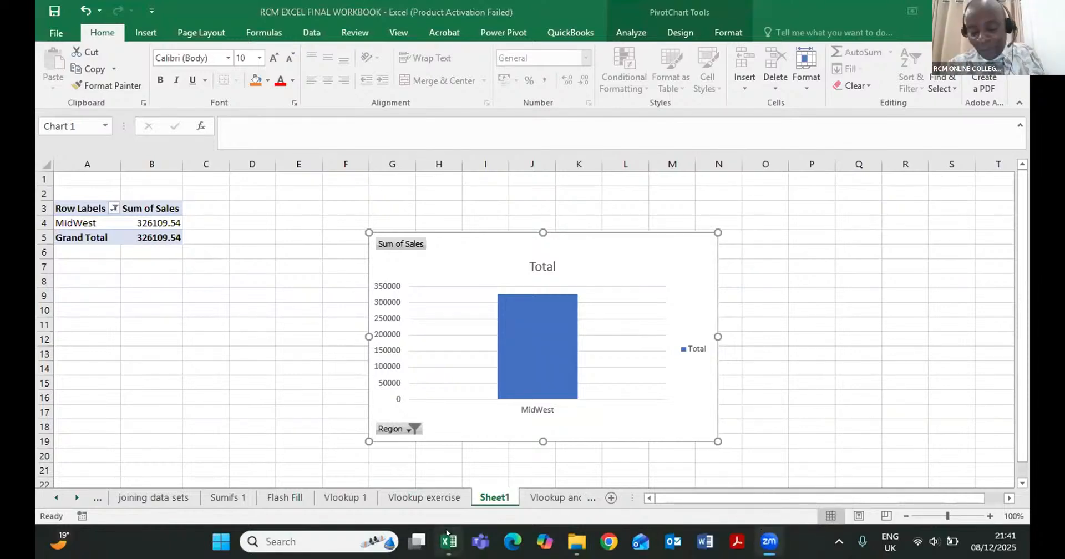
{"action": "mouse_move", "coordinate": [448, 540]}
{"action": "left_click", "coordinate": [284, 436]}
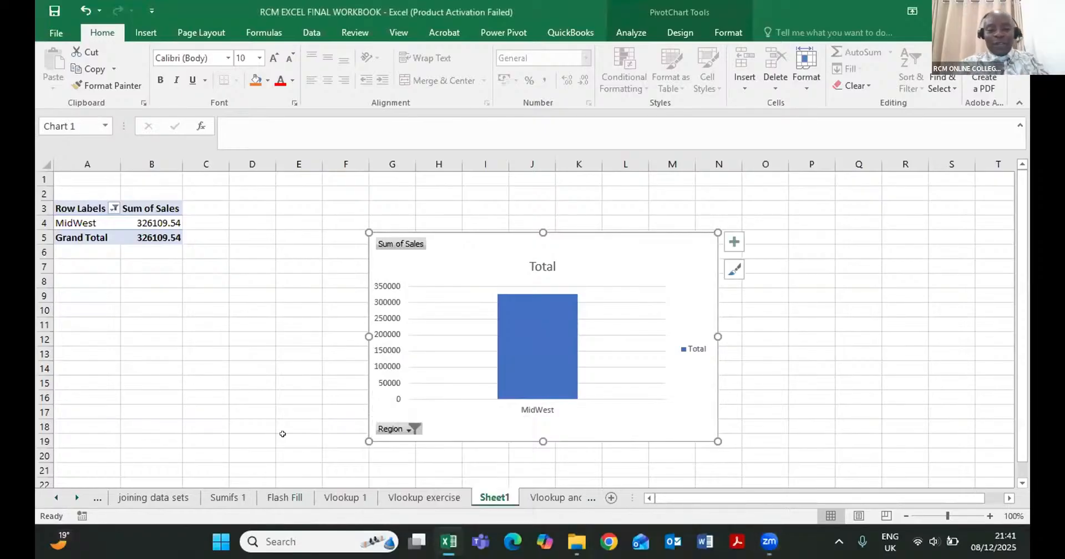
{"action": "left_click", "coordinate": [769, 542]}
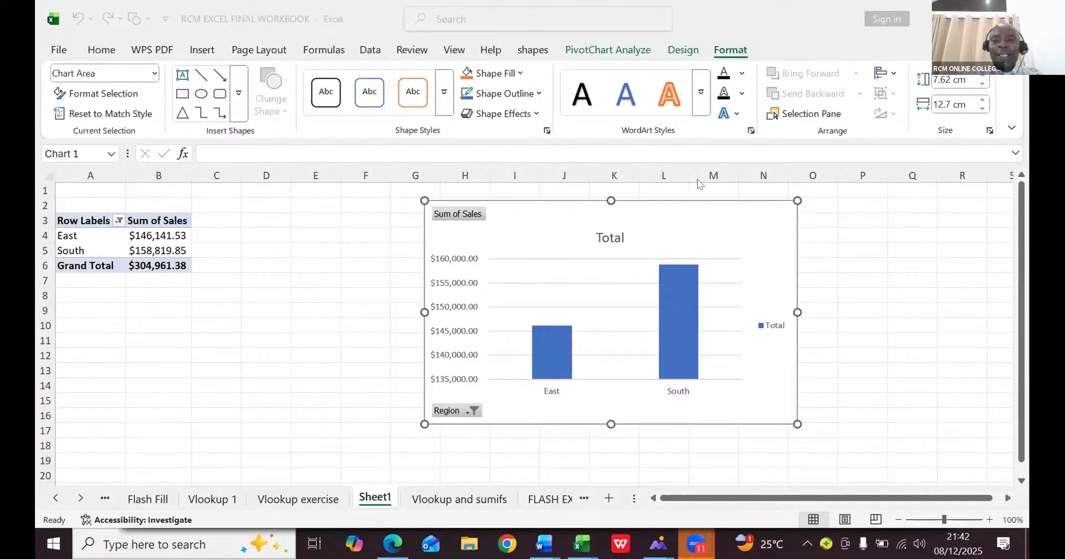
- Delete the PivotChart of East and South sales from Sheet1
{"action": "left_click", "coordinate": [536, 225]}
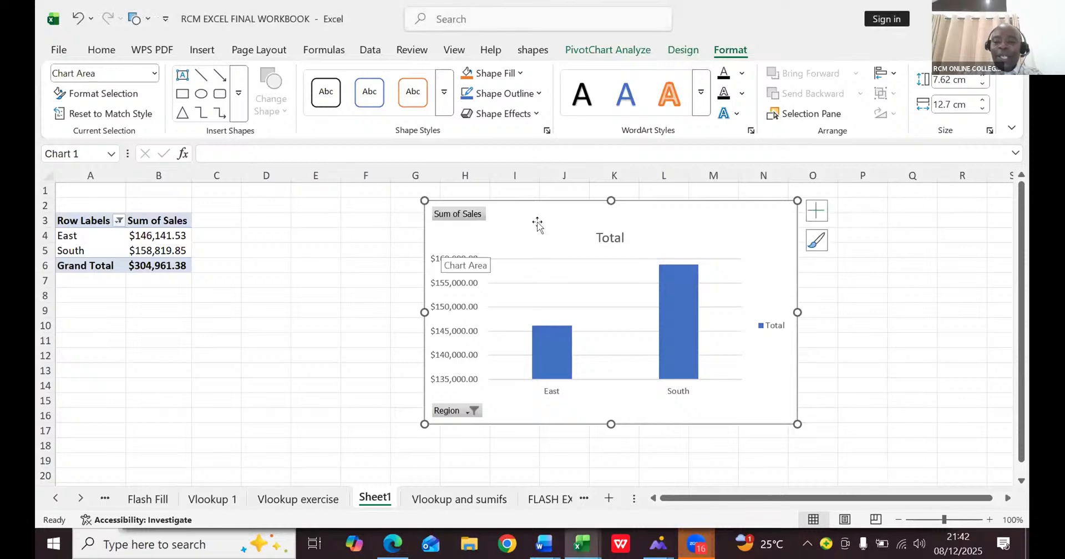
{"action": "key", "text": "Delete"}
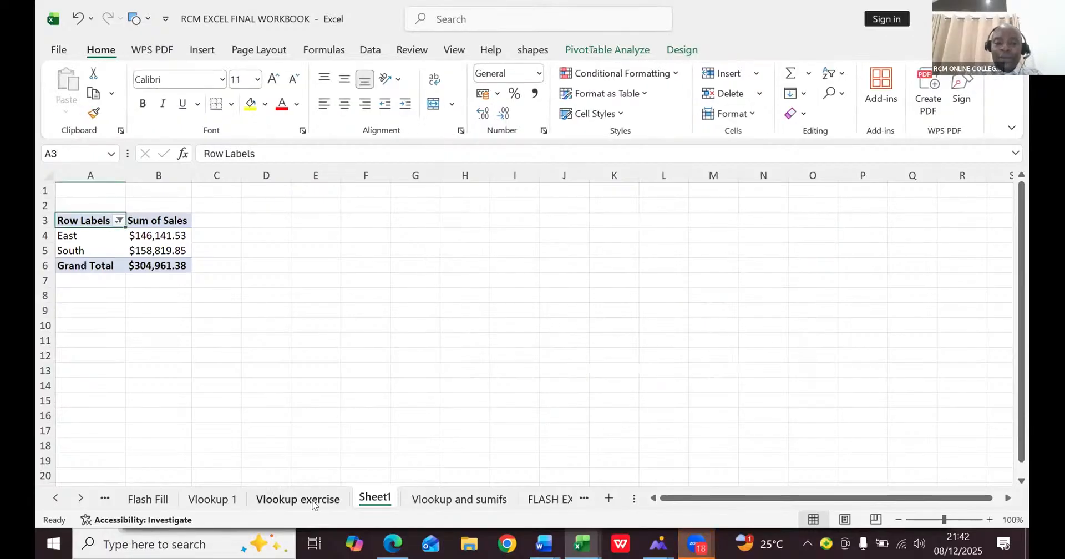
- Create a PivotTable on a new worksheet from the sales data in A3:E10003 of Vlookup and sumifs
{"action": "left_click", "coordinate": [443, 504]}
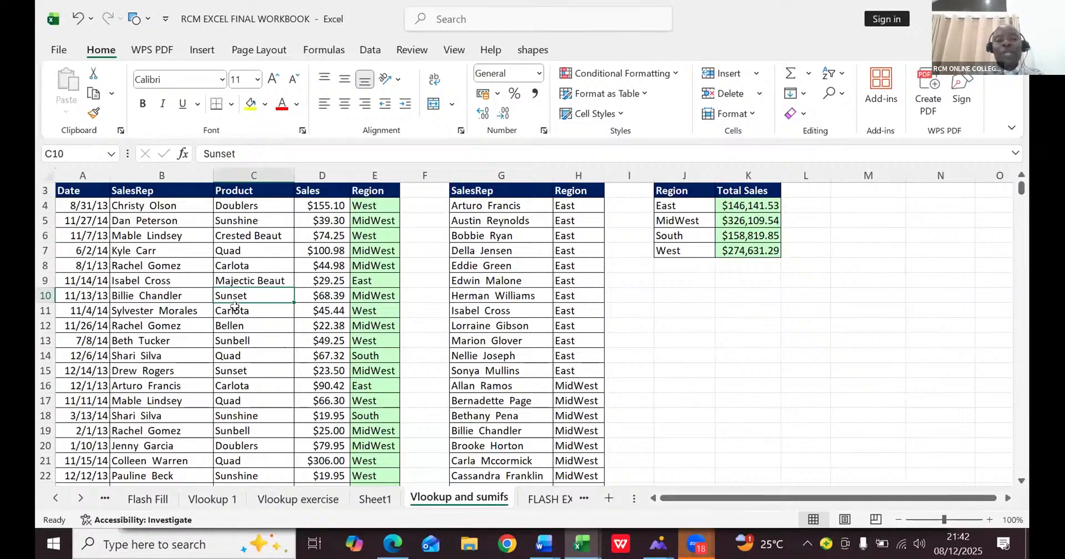
{"action": "left_click", "coordinate": [234, 307]}
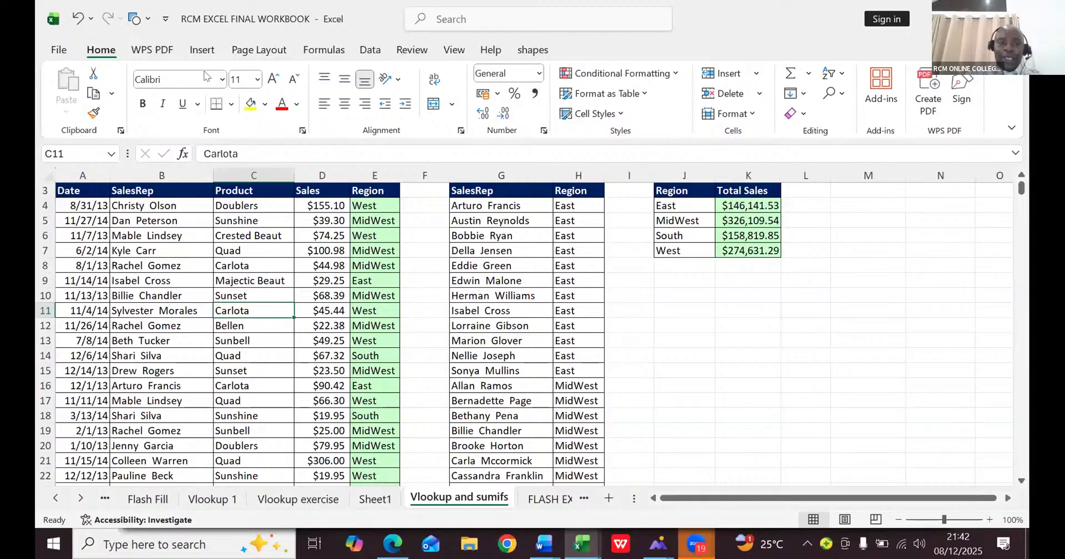
{"action": "left_click", "coordinate": [201, 50]}
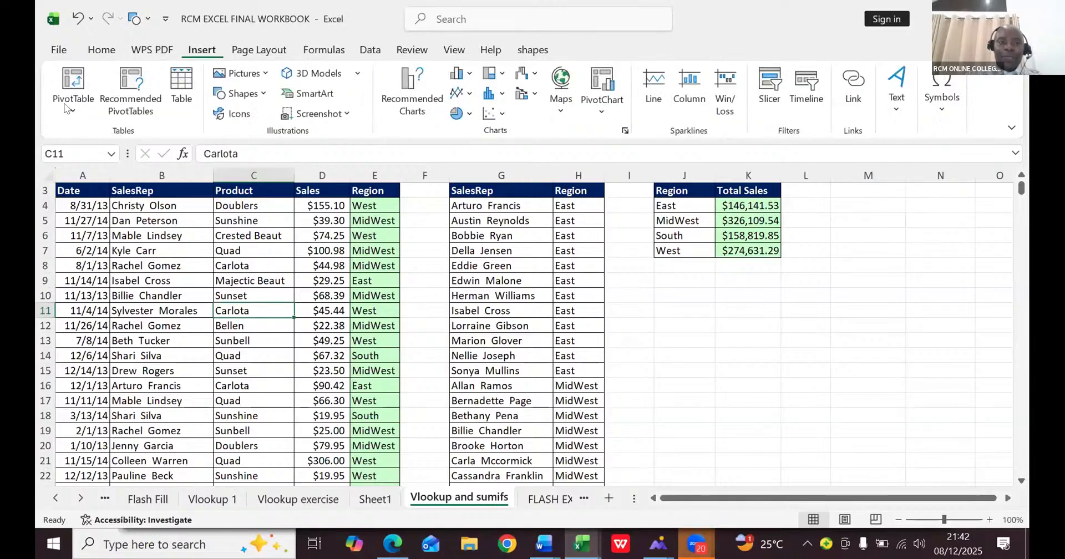
{"action": "left_click", "coordinate": [65, 81]}
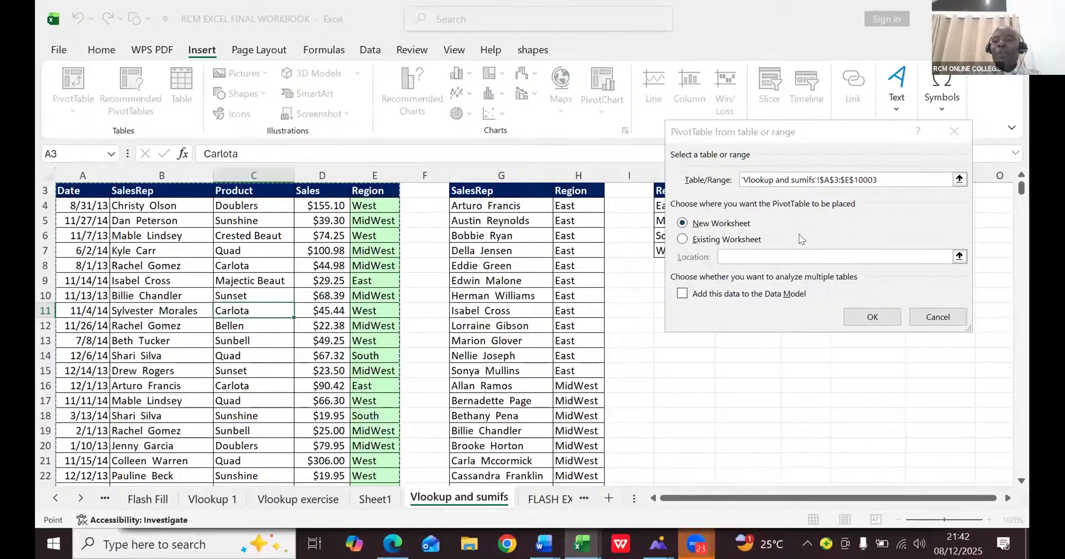
{"action": "left_click", "coordinate": [855, 321]}
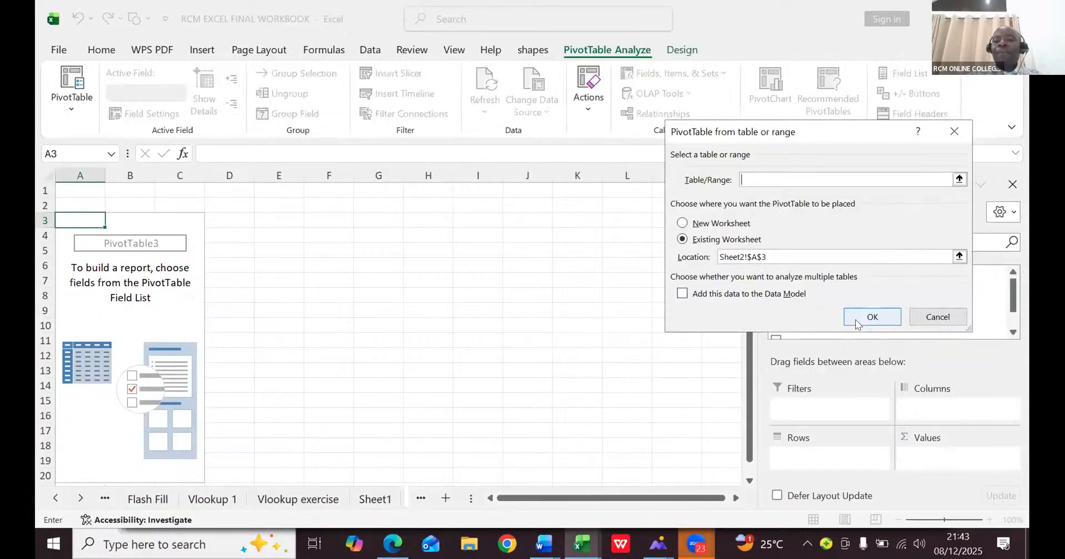
{"action": "left_click", "coordinate": [857, 320]}
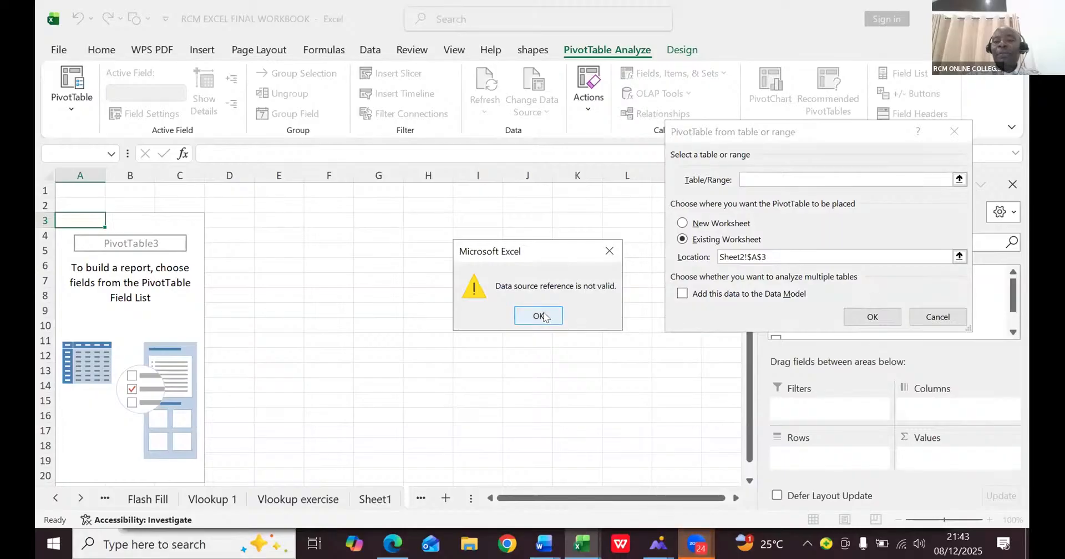
{"action": "key", "text": "Return"}
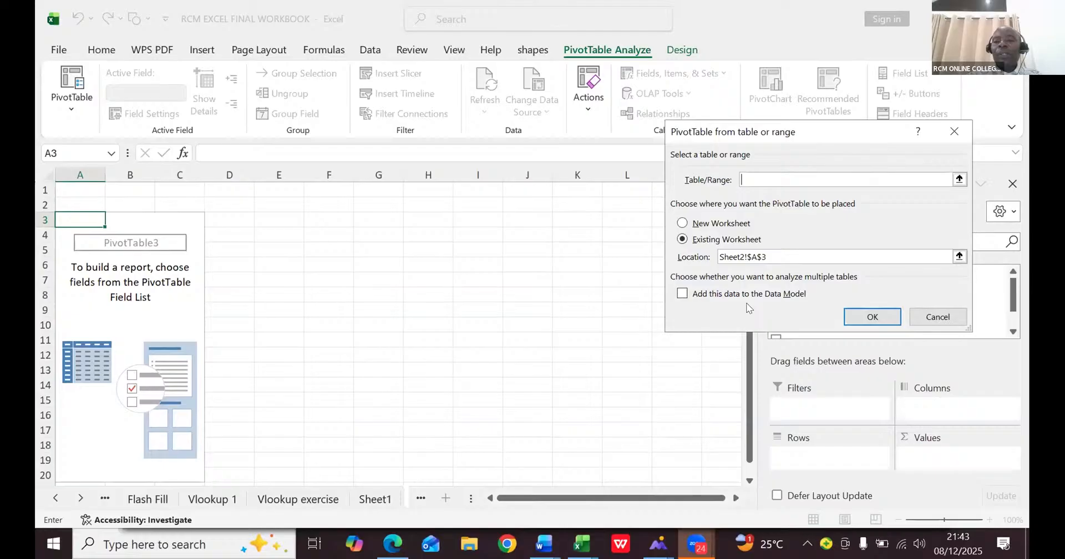
{"action": "left_click", "coordinate": [924, 316]}
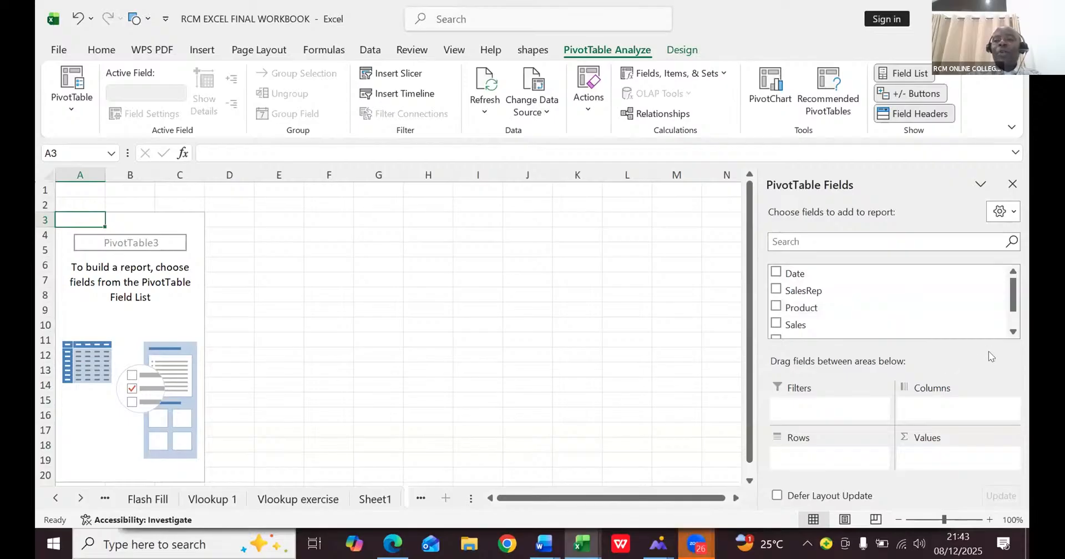
- Summarise the sum of Sales with Region as the row labels in the empty PivotTable
{"action": "left_click", "coordinate": [1012, 331]}
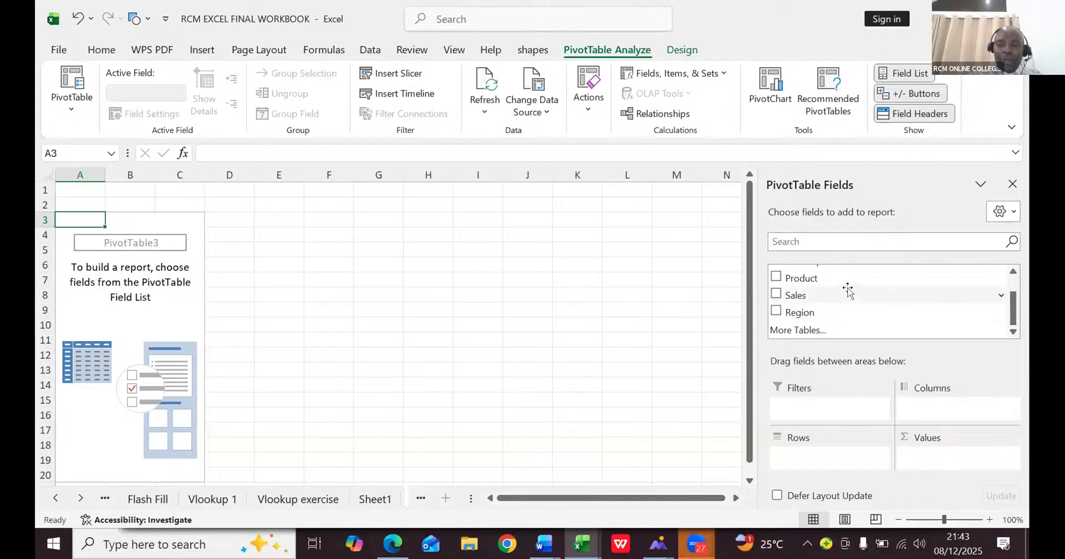
{"action": "left_click_drag", "start_coordinate": [848, 290], "coordinate": [933, 463]}
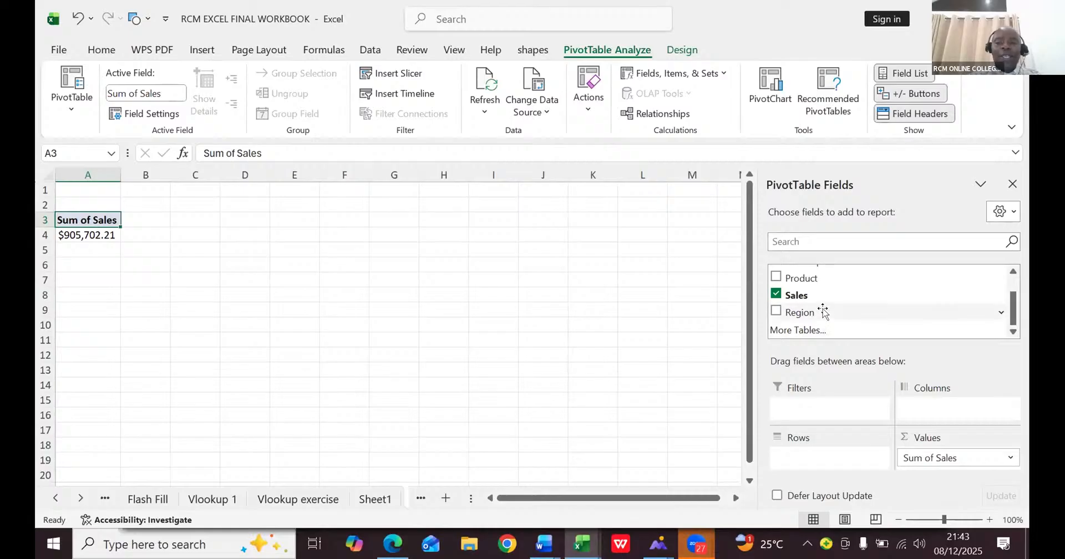
{"action": "left_click_drag", "start_coordinate": [823, 311], "coordinate": [798, 457]}
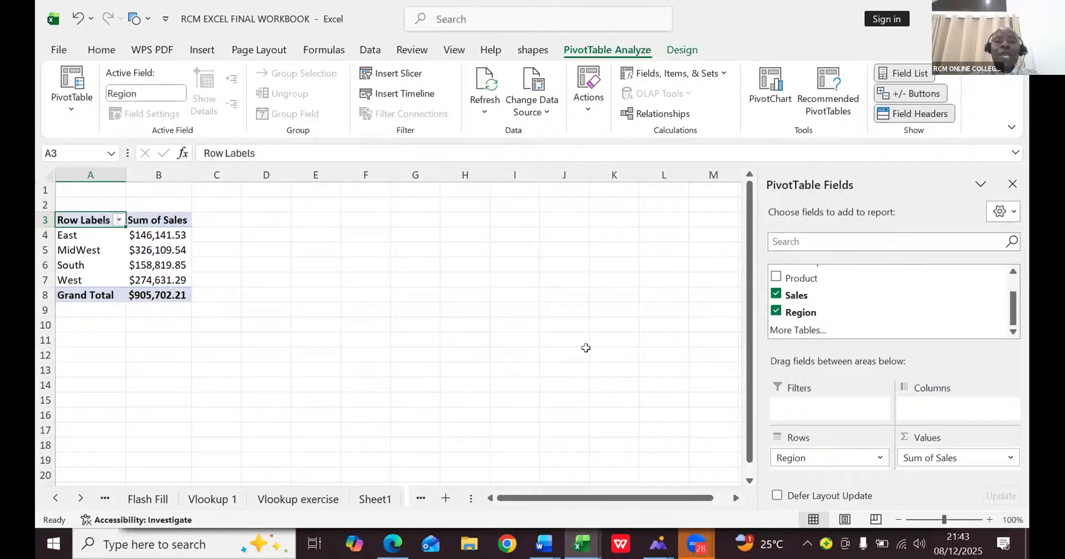
- Insert a Clustered Column PivotChart of the regional sales and move it clear of the PivotTable
{"action": "left_click", "coordinate": [774, 98]}
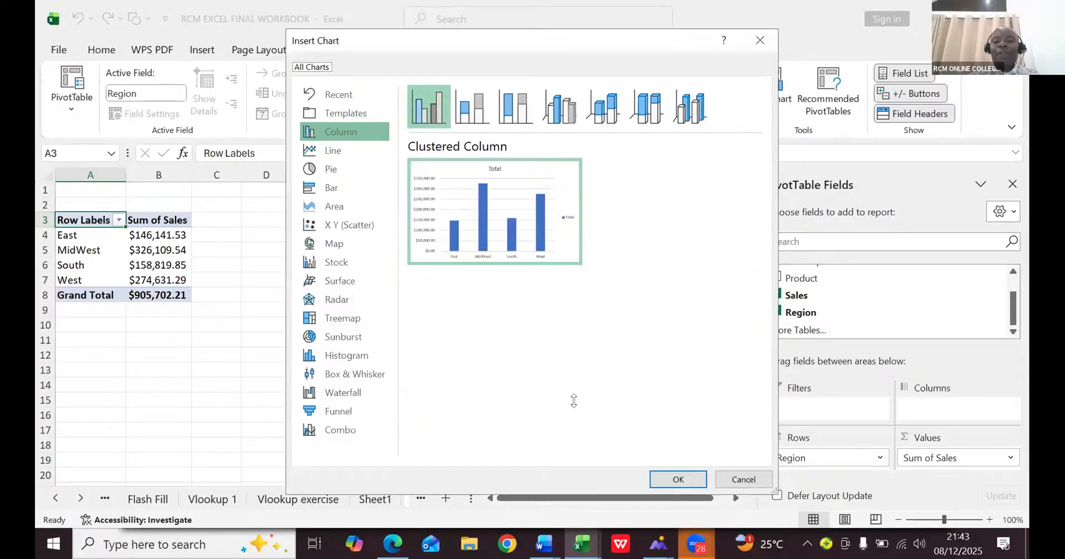
{"action": "left_click", "coordinate": [656, 471]}
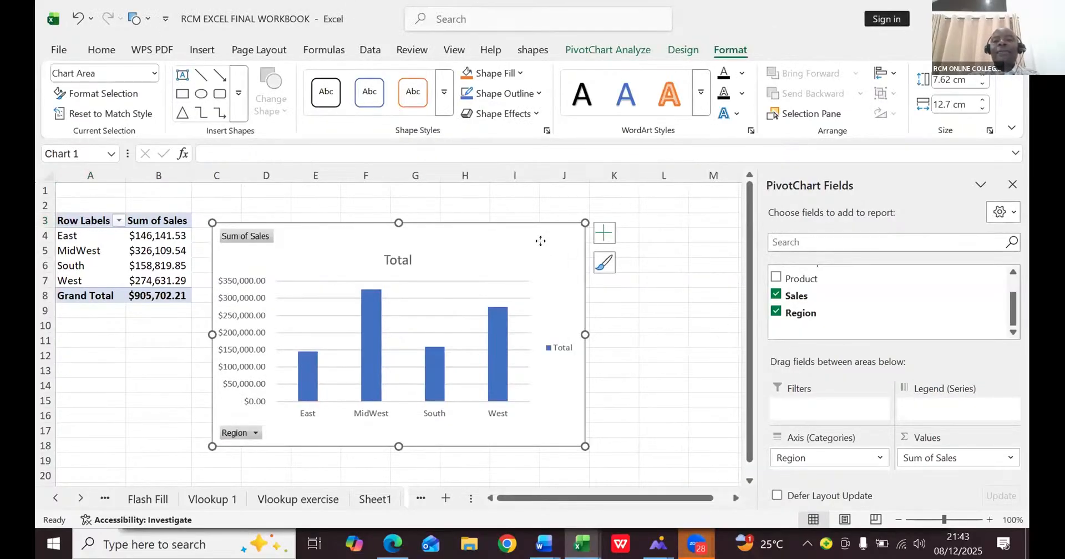
{"action": "left_click_drag", "start_coordinate": [541, 240], "coordinate": [673, 227]}
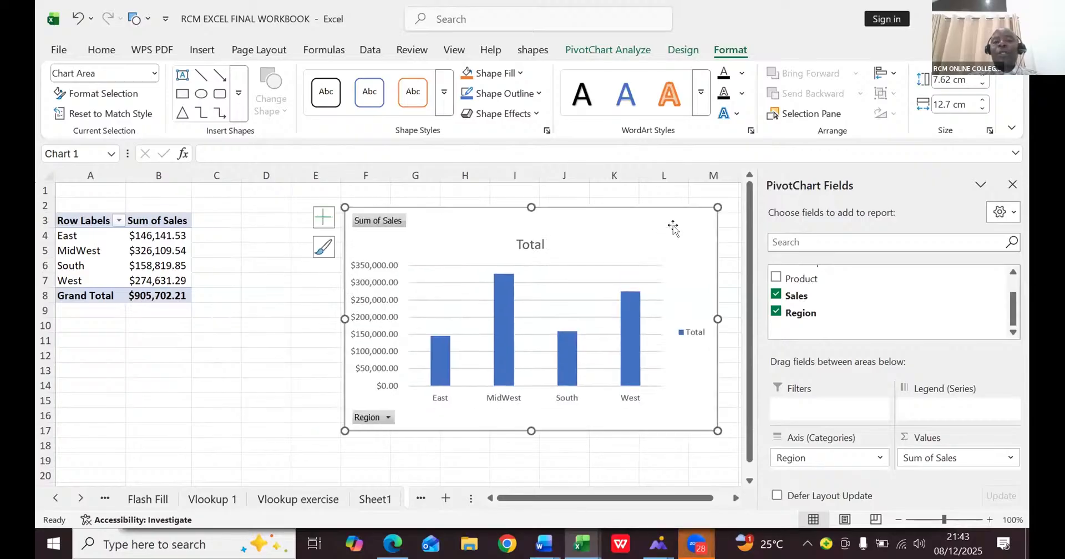
- Filter the PivotChart's Region field to show only East and West
{"action": "left_click", "coordinate": [388, 417]}
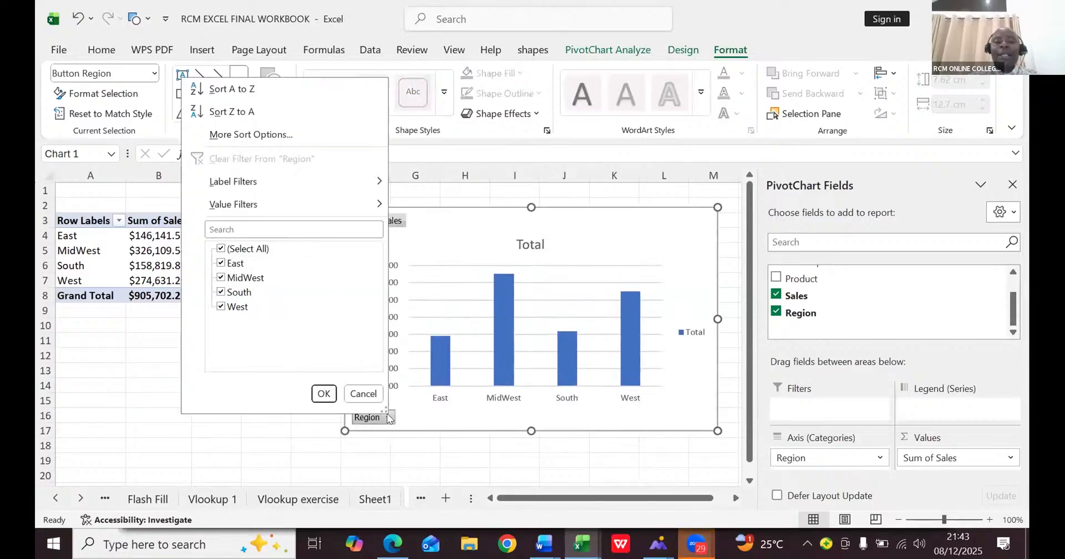
{"action": "left_click", "coordinate": [218, 251]}
{"action": "left_click", "coordinate": [219, 249]}
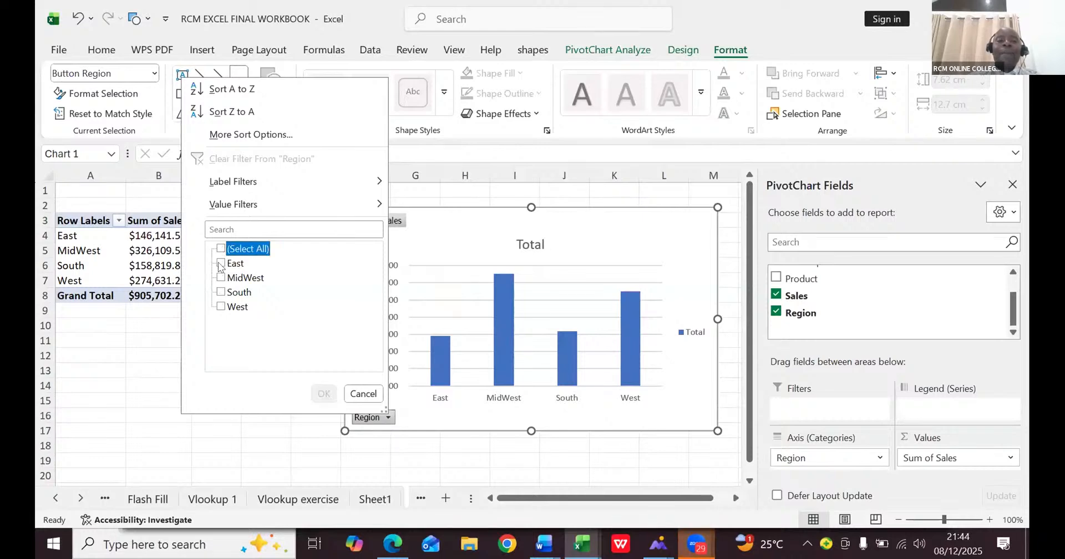
{"action": "left_click", "coordinate": [220, 263]}
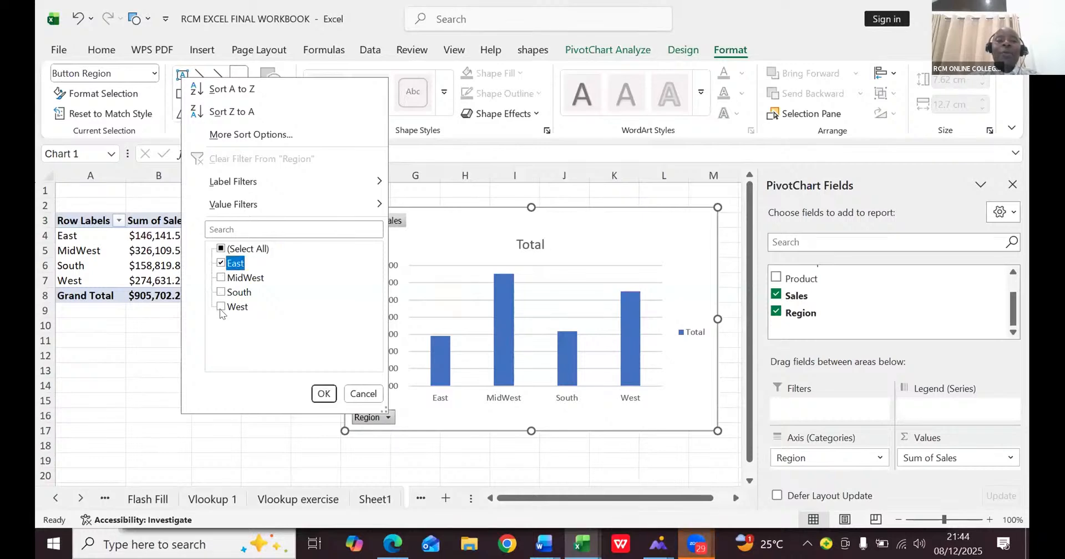
{"action": "left_click", "coordinate": [220, 306]}
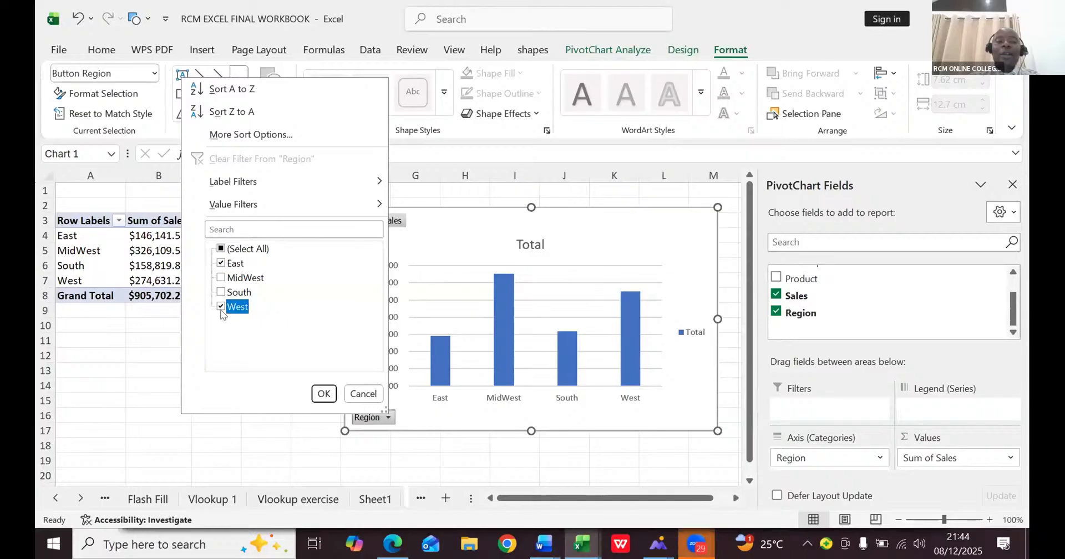
{"action": "left_click", "coordinate": [320, 392]}
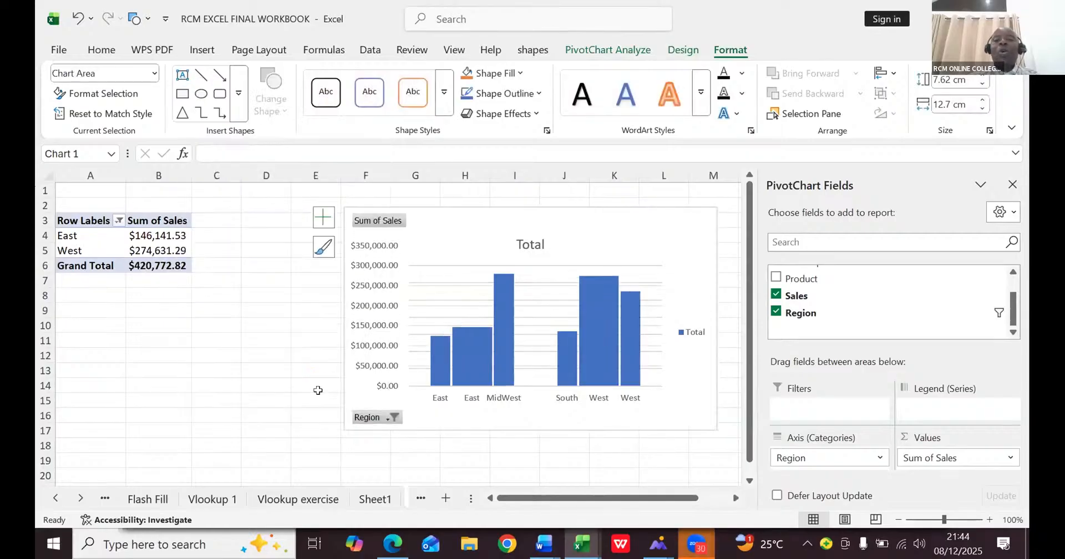